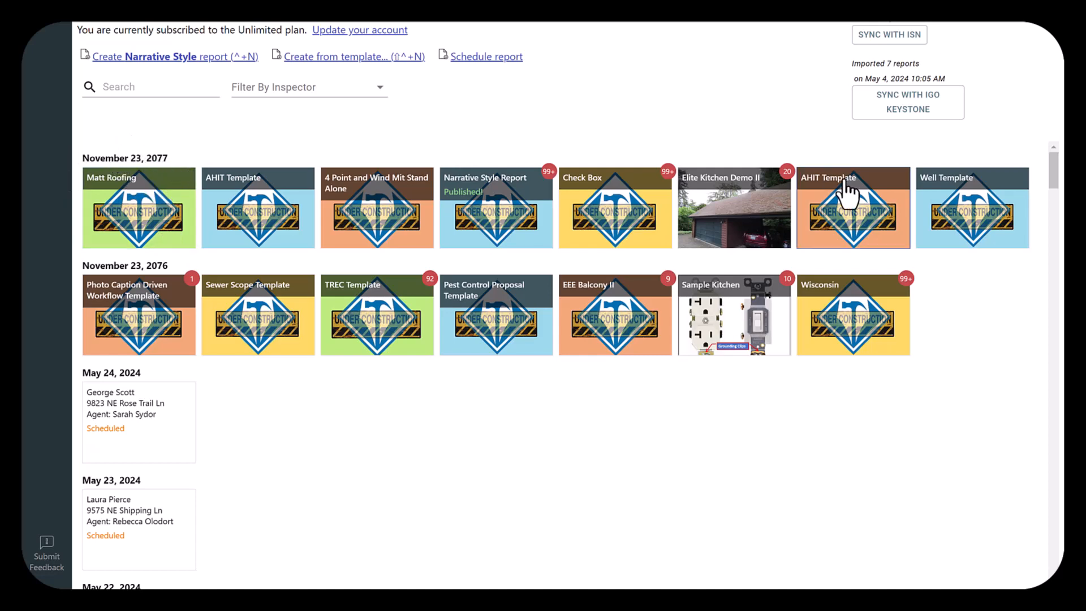
# Look through the report dashboard from the template reports down to the scheduled and recently published inspections
pyautogui.moveTo(1050, 175); pyautogui.dragTo(1043, 194)
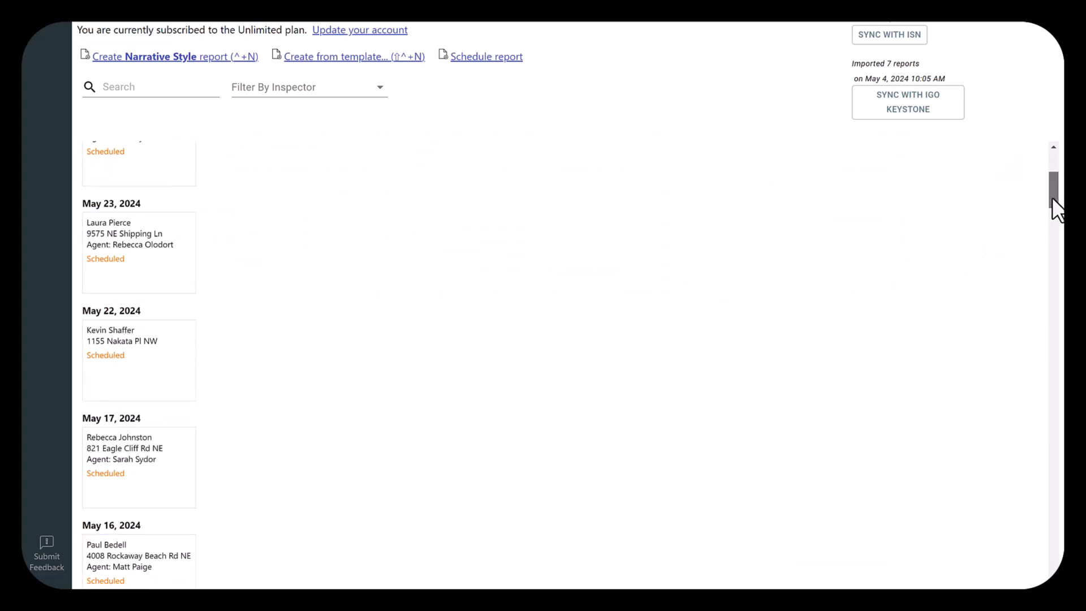
pyautogui.moveTo(1052, 197); pyautogui.dragTo(1045, 249)
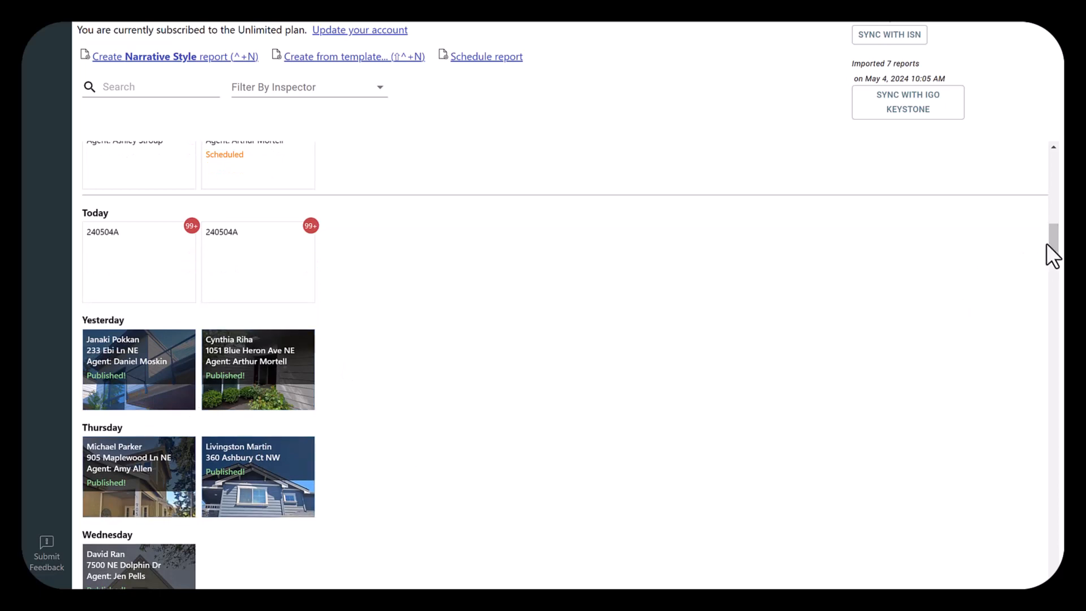
pyautogui.moveTo(1048, 244); pyautogui.dragTo(1037, 139)
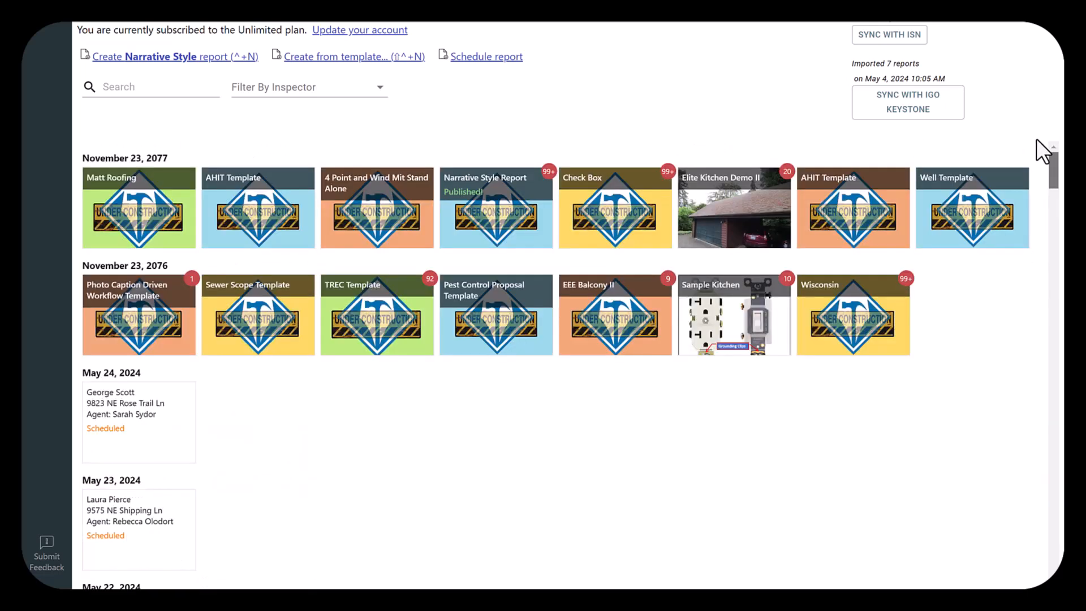
# Open the feedback form and close it without submitting anything, returning to the start of the report list
pyautogui.click(49, 558)
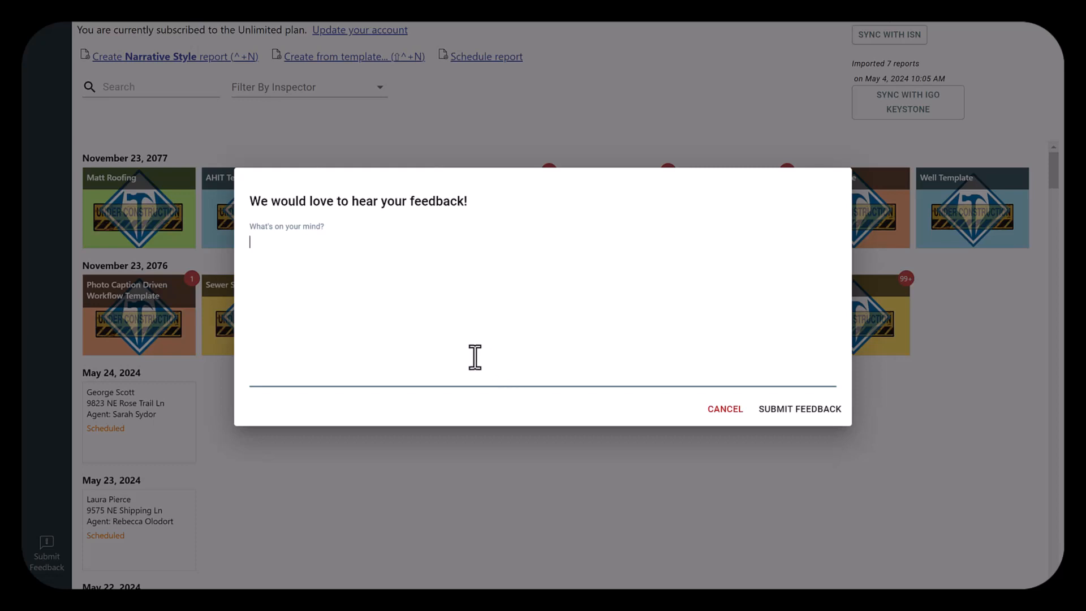
pyautogui.click(731, 409)
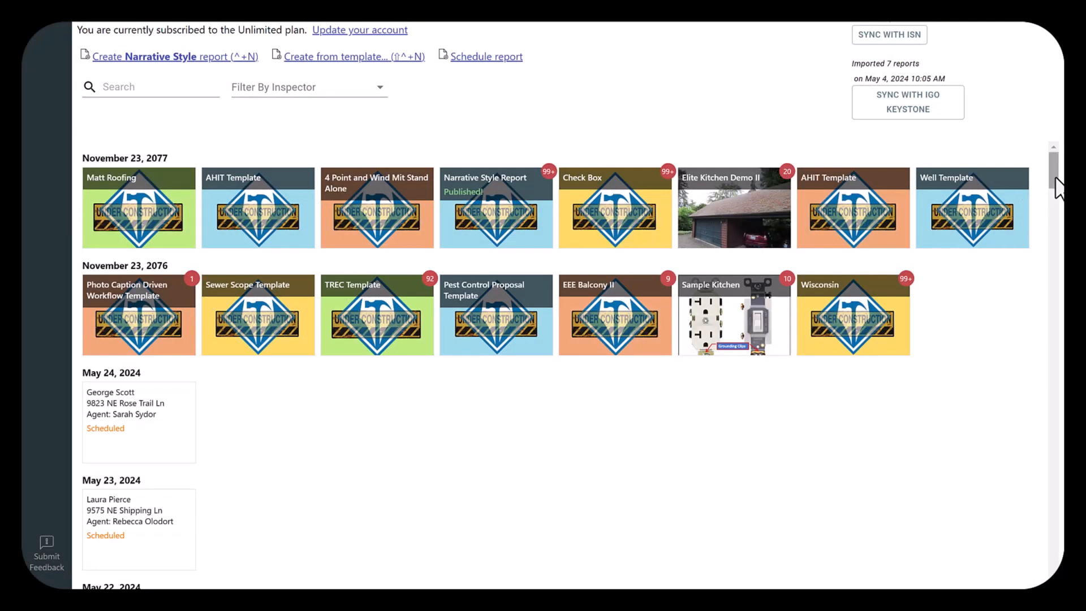
pyautogui.scroll(-1, 1054, 182)
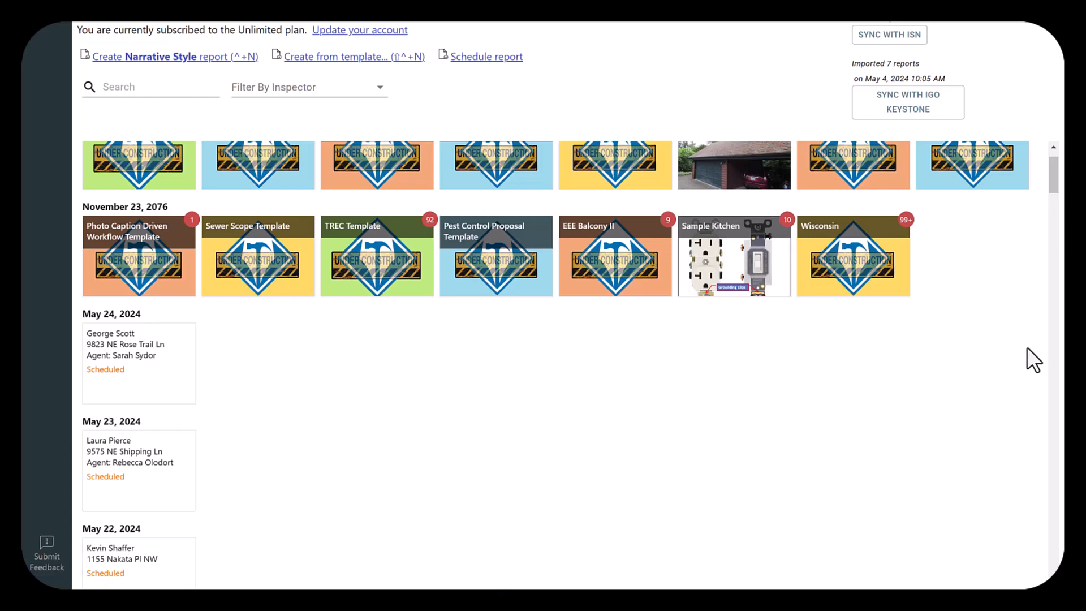
pyautogui.moveTo(1059, 191); pyautogui.dragTo(1060, 169)
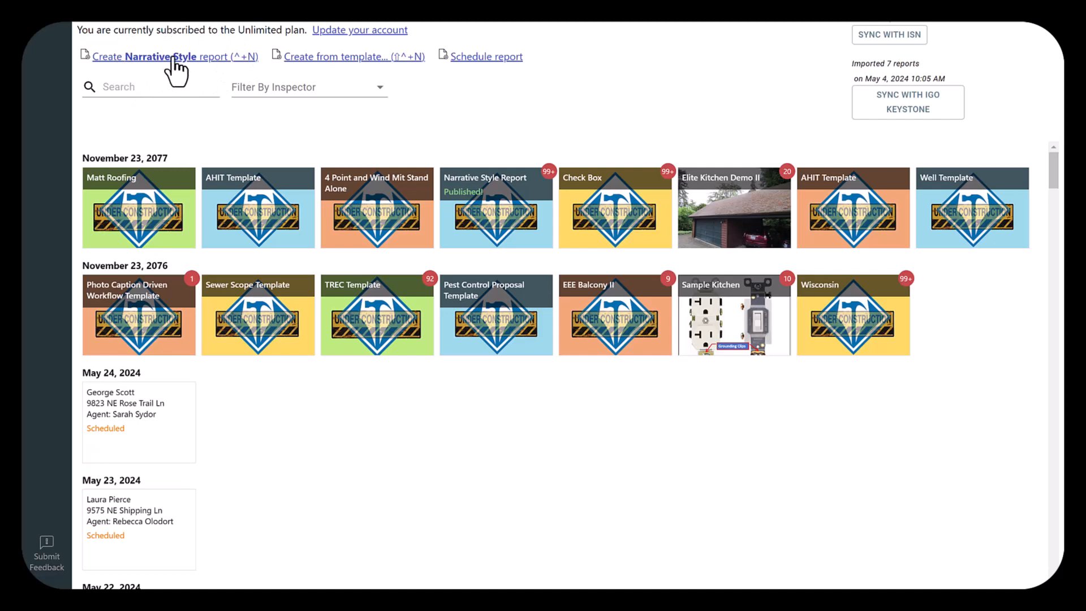
# View the list of templates available for creating a report and close it without choosing one
pyautogui.click(336, 59)
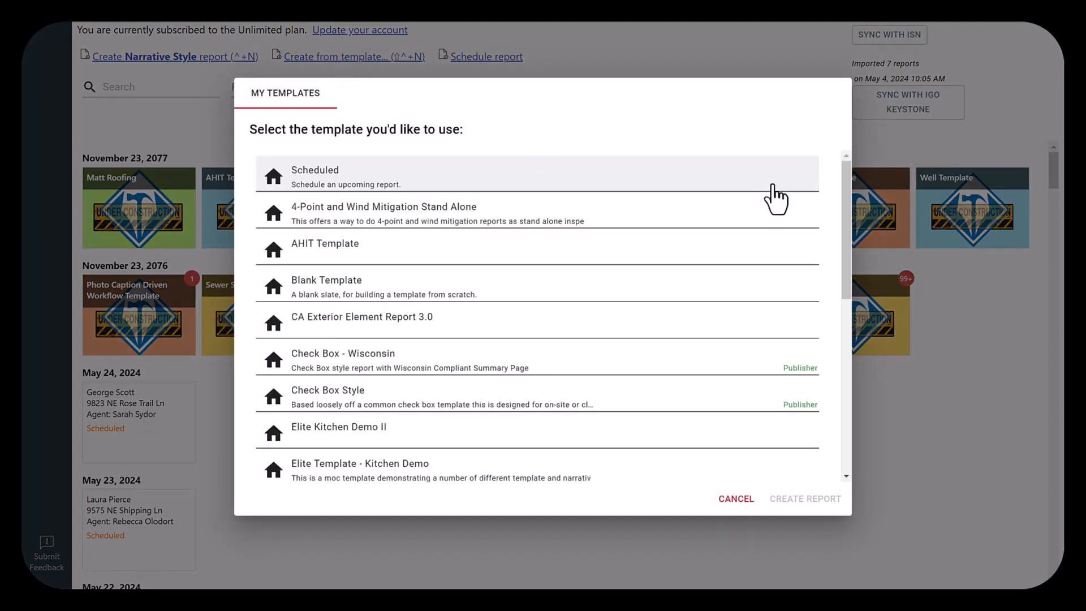
pyautogui.moveTo(847, 192)
pyautogui.mouseDown()
pyautogui.moveTo(837, 411)
pyautogui.moveTo(849, 320)
pyautogui.moveTo(844, 172)
pyautogui.mouseUp()
pyautogui.click(733, 500)
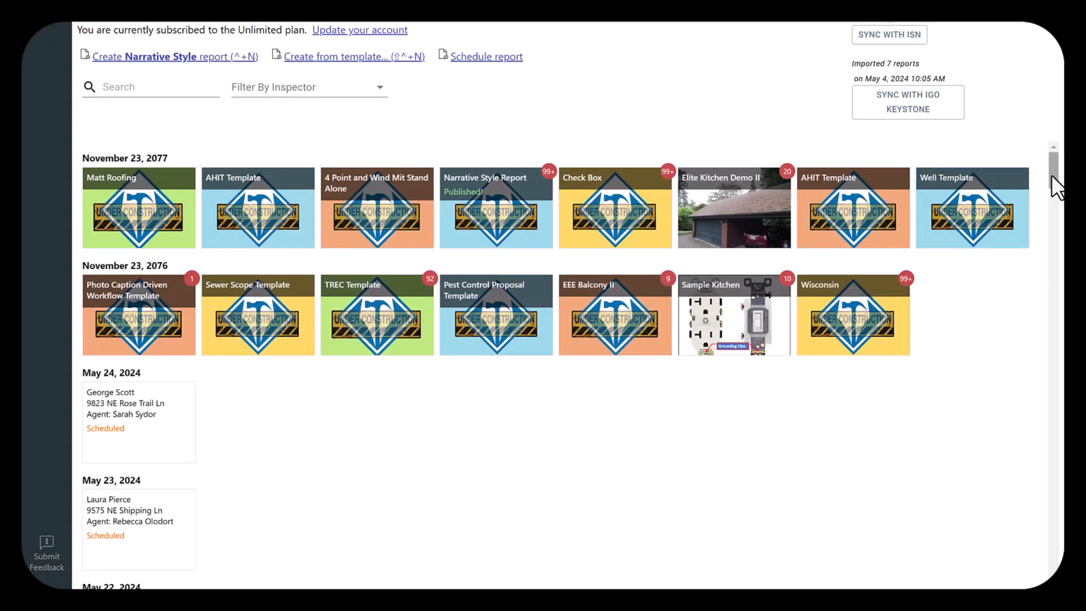
# Create a new Narrative Style report and open its Garage section
pyautogui.moveTo(1051, 176); pyautogui.dragTo(1039, 145)
pyautogui.click(169, 57)
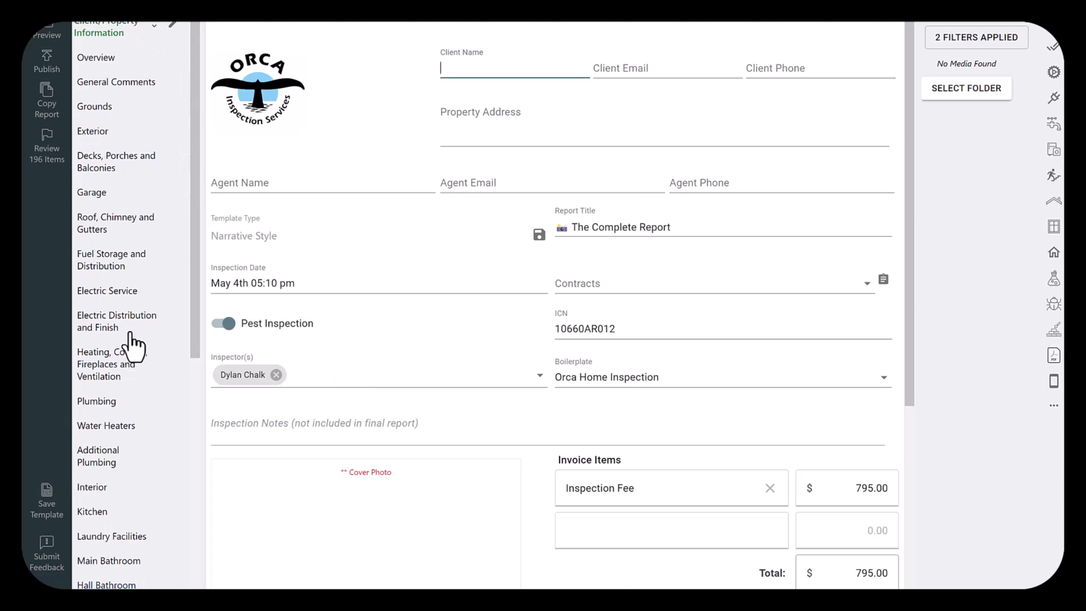
pyautogui.click(86, 202)
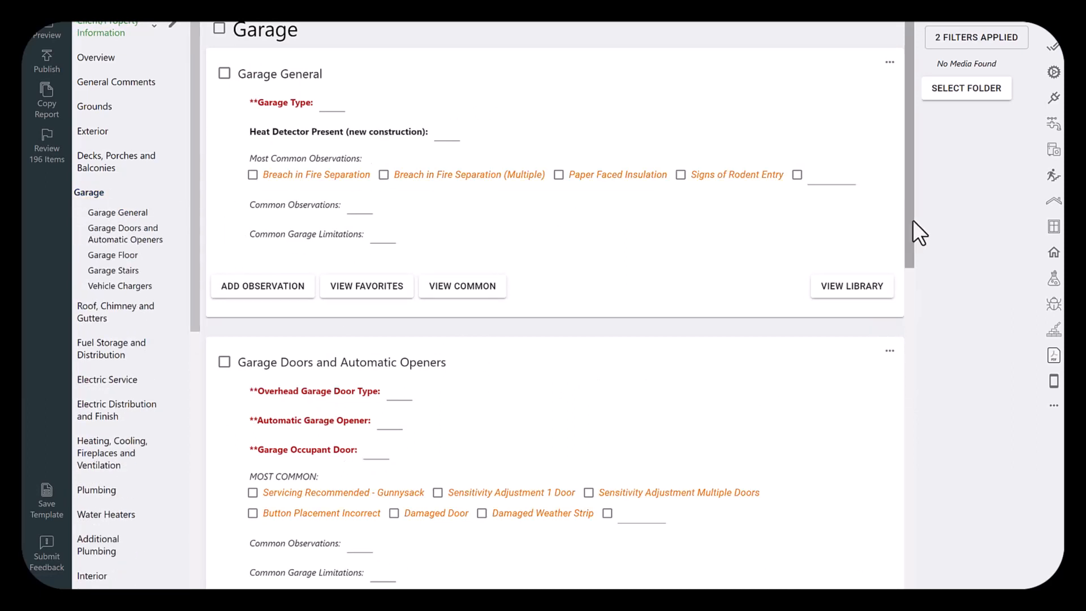
pyautogui.moveTo(912, 219); pyautogui.dragTo(912, 222)
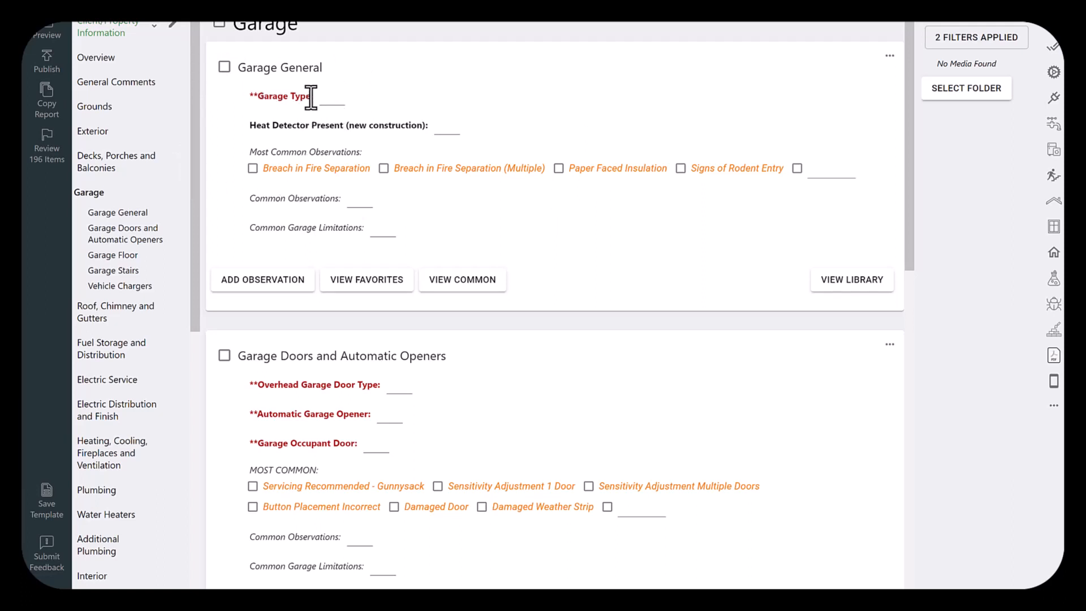
# Set the Garage Type in Garage General to Attached
pyautogui.moveTo(312, 98); pyautogui.dragTo(260, 100)
pyautogui.click(404, 111)
pyautogui.click(330, 95)
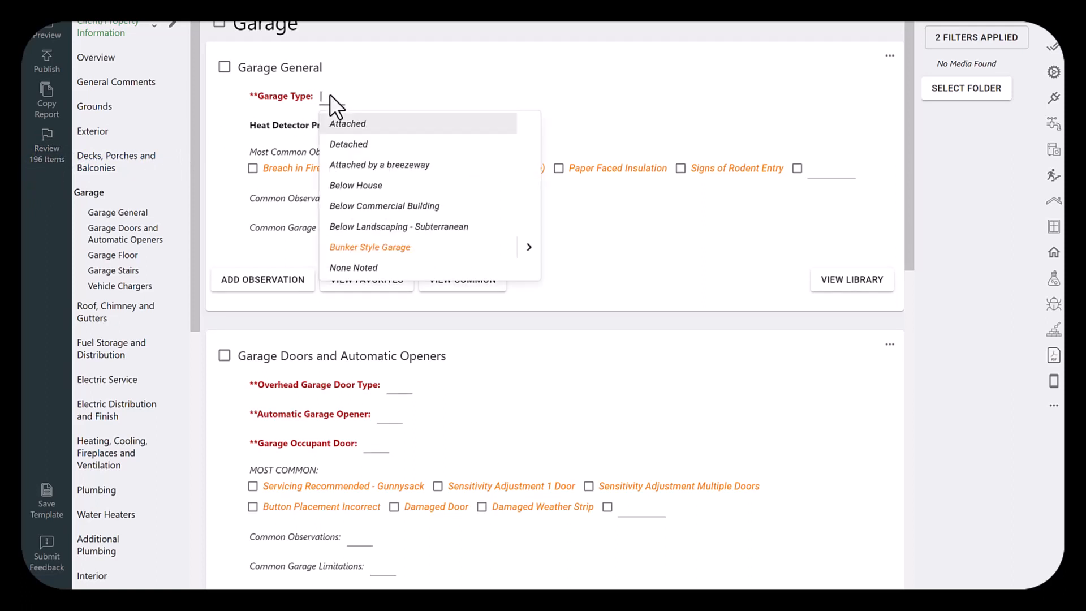
pyautogui.click(347, 127)
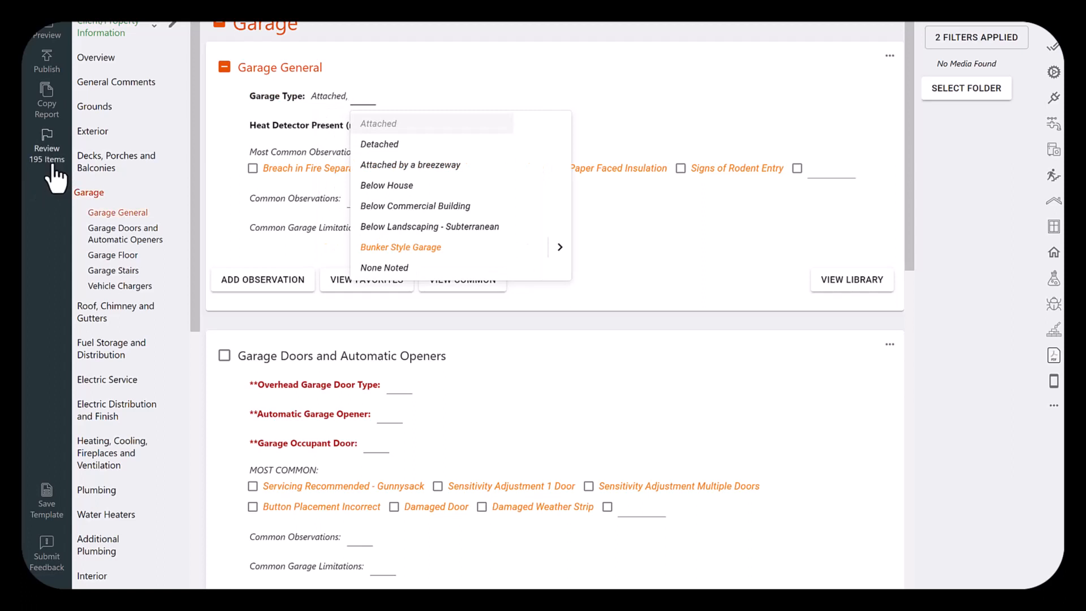
pyautogui.click(487, 91)
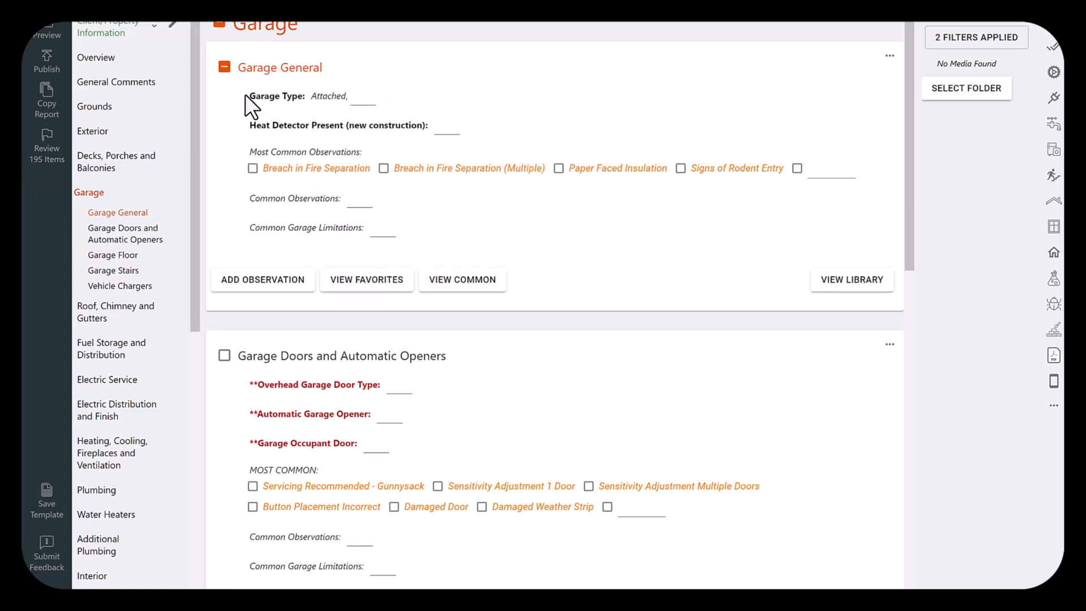
# Highlight the Most Common Observations, Common Observations and Common Garage Limitations lines in Garage General for review
pyautogui.moveTo(249, 92)
pyautogui.mouseDown()
pyautogui.moveTo(440, 131)
pyautogui.moveTo(313, 116)
pyautogui.moveTo(248, 90)
pyautogui.mouseUp()
pyautogui.moveTo(249, 152); pyautogui.dragTo(337, 239)
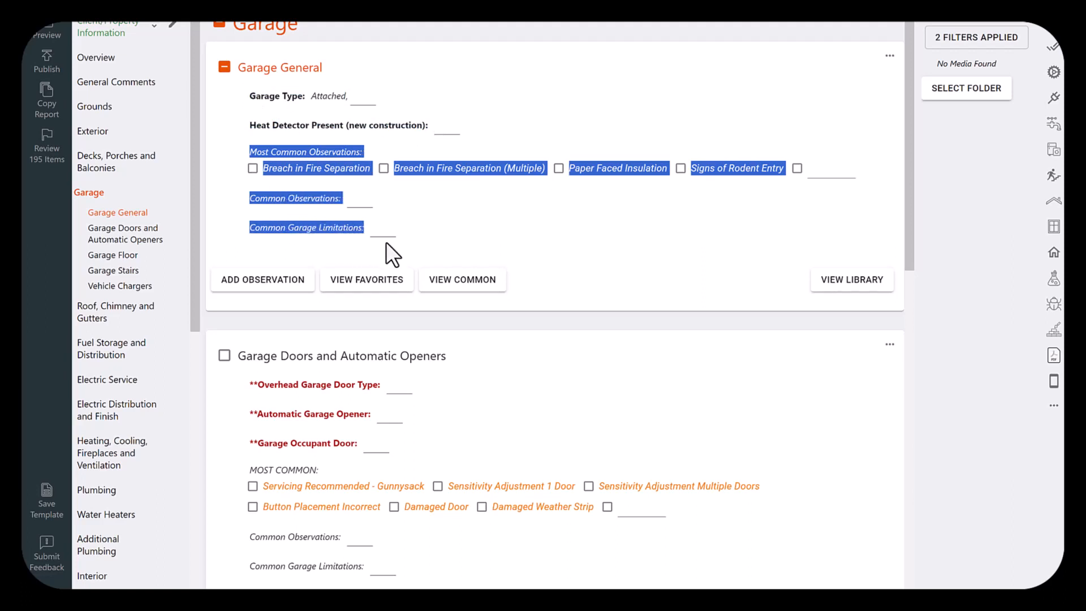
pyautogui.click(488, 225)
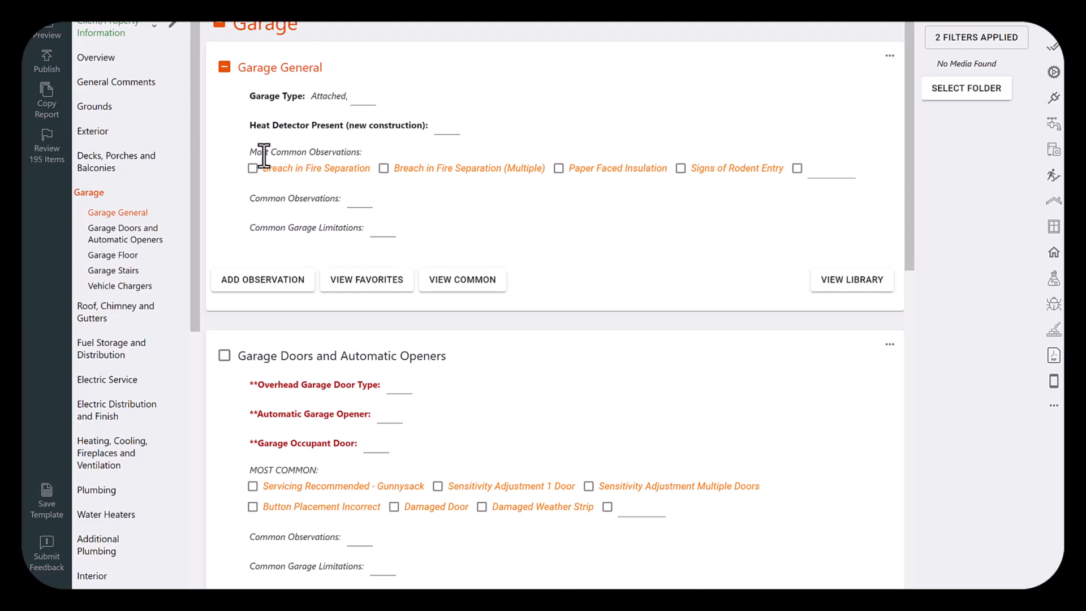
# Add the Dry observation under Water Damage to the Common Observations of Garage General
pyautogui.click(364, 199)
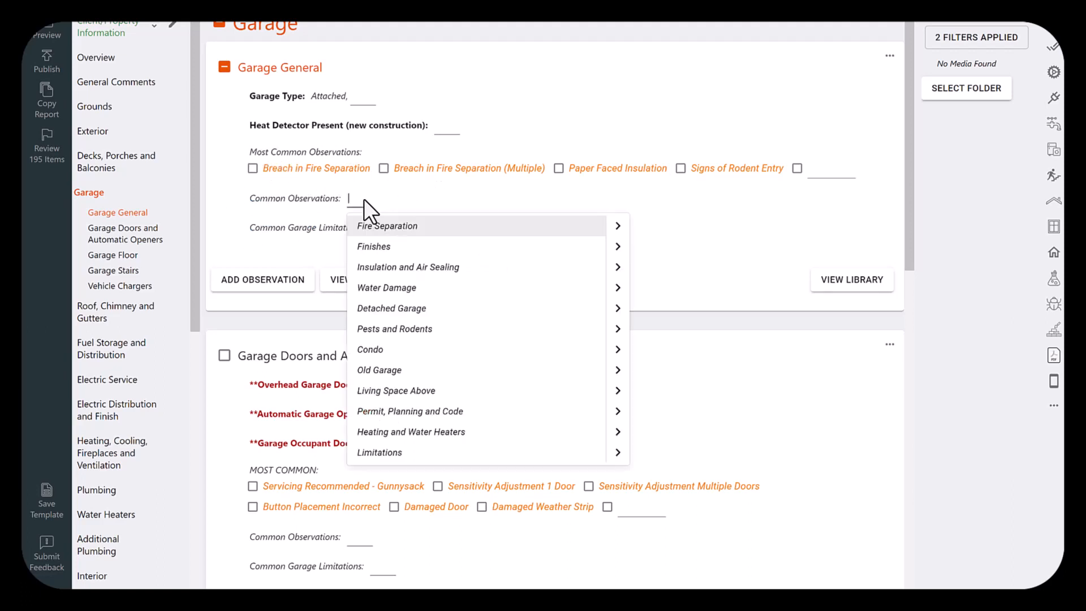
pyautogui.click(618, 288)
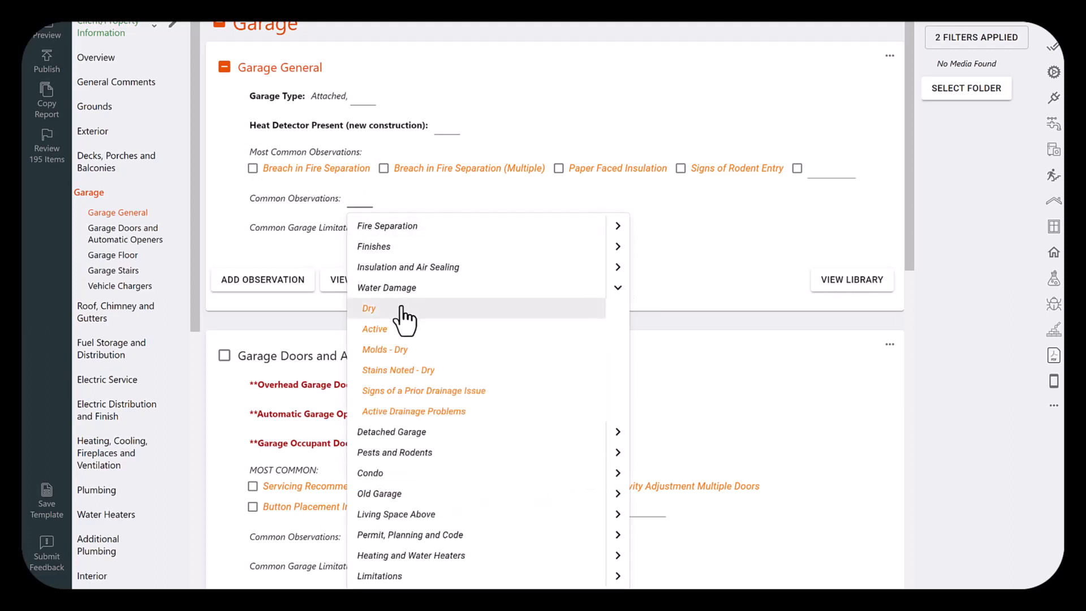
pyautogui.click(373, 310)
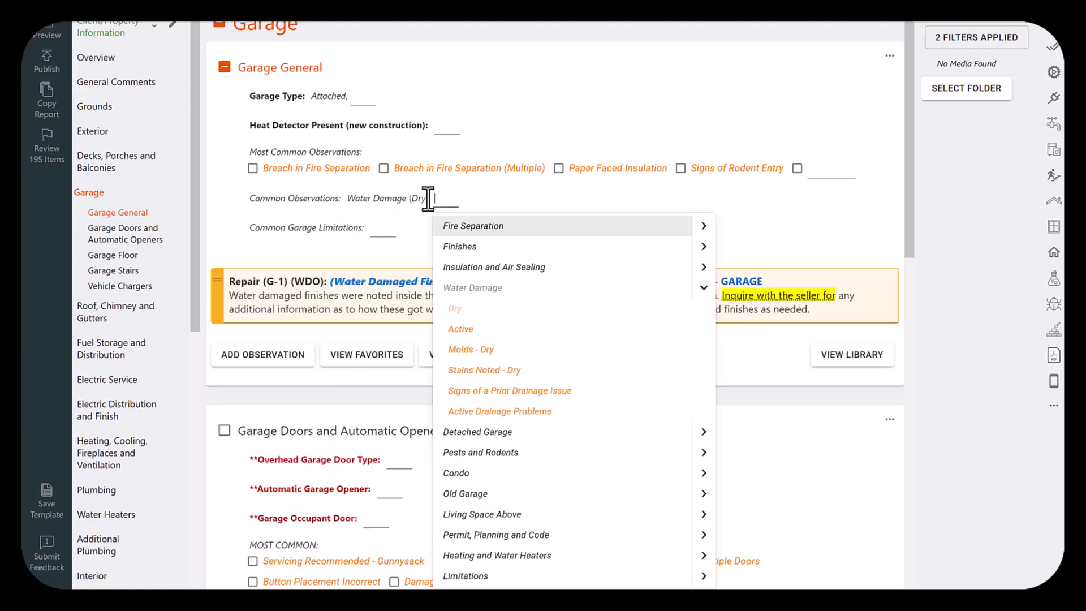
pyautogui.click(537, 190)
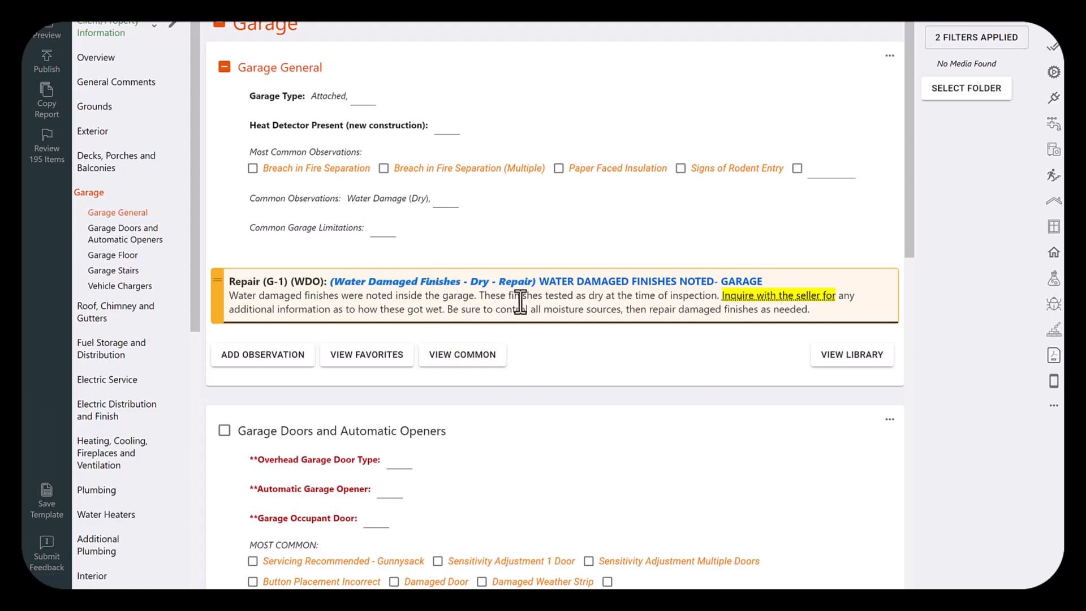
# Delete the water damaged finishes observation and clear the Water Damage entry from Common Observations
pyautogui.click(654, 311)
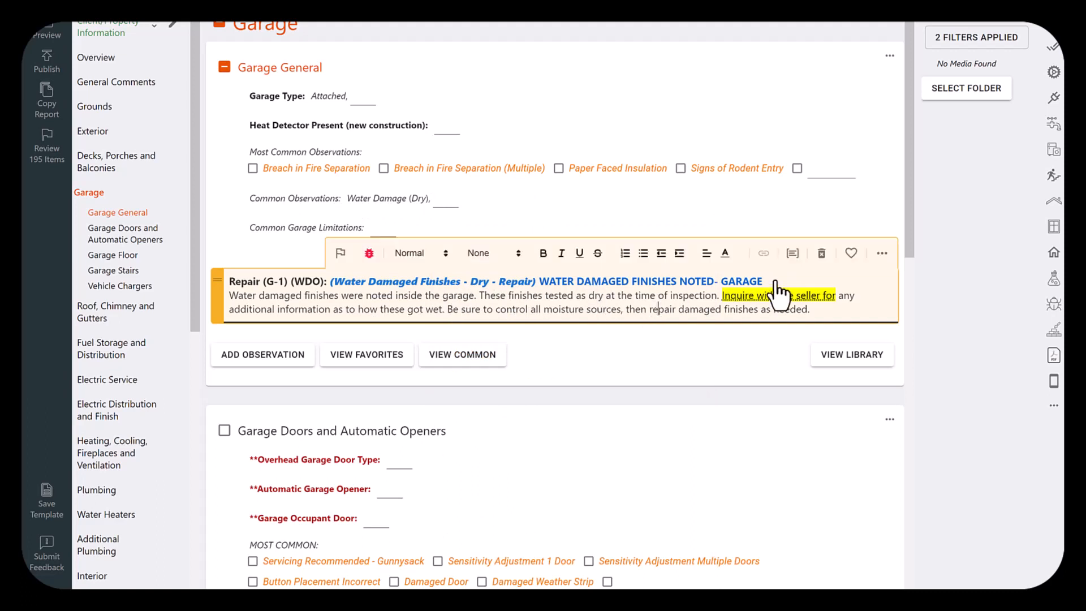
pyautogui.click(822, 254)
pyautogui.click(358, 198)
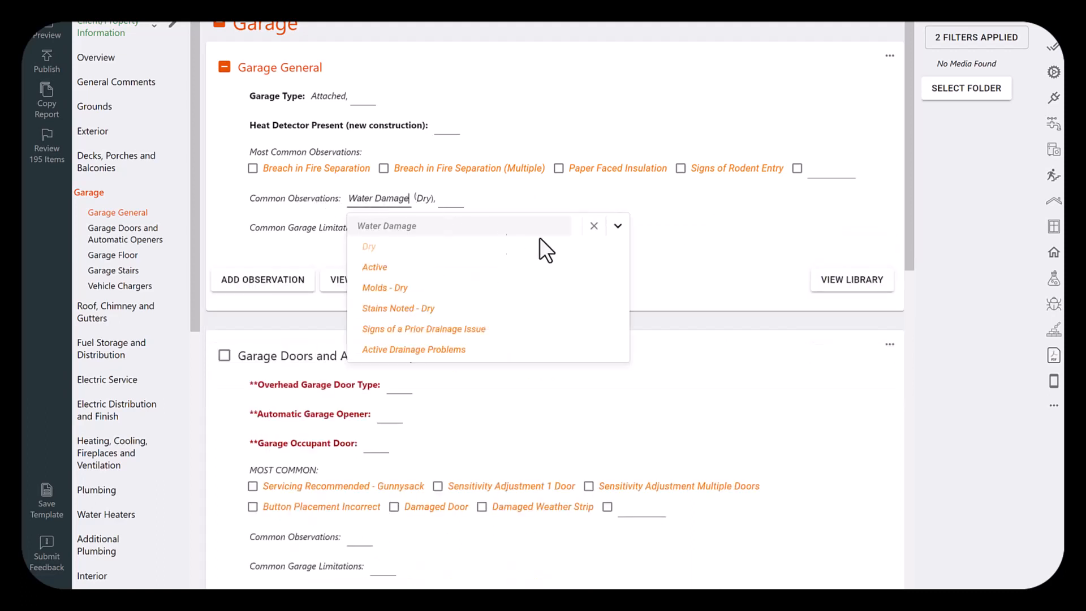
pyautogui.click(593, 227)
pyautogui.click(398, 185)
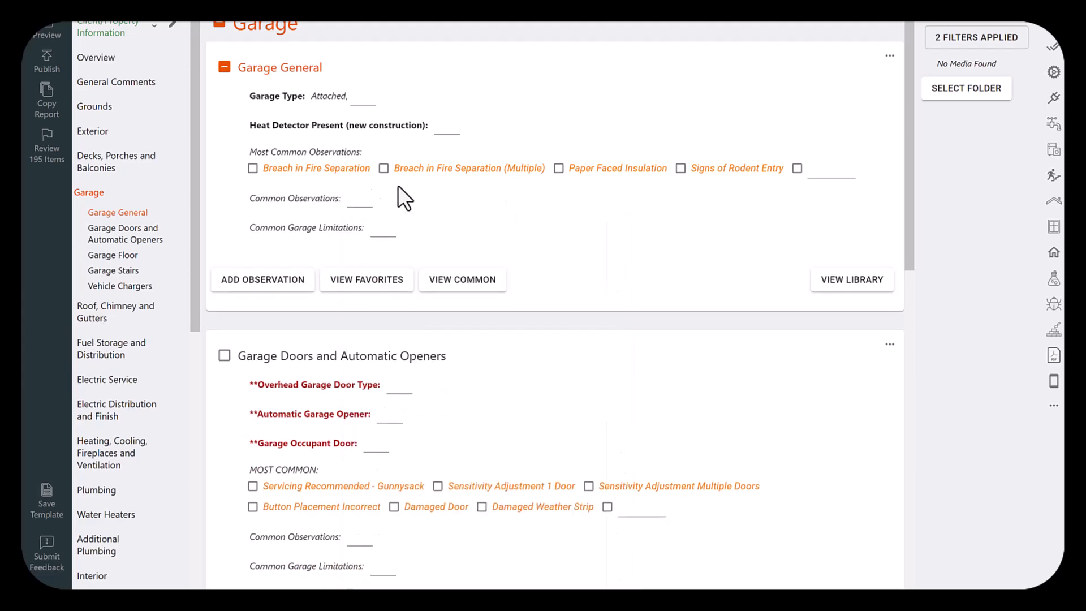
# Select Breach in Fire Separation, Breach in Fire Separation (Multiple) and Paper Faced Insulation in Garage General, and deselect all three
pyautogui.click(290, 173)
pyautogui.click(424, 173)
pyautogui.click(585, 173)
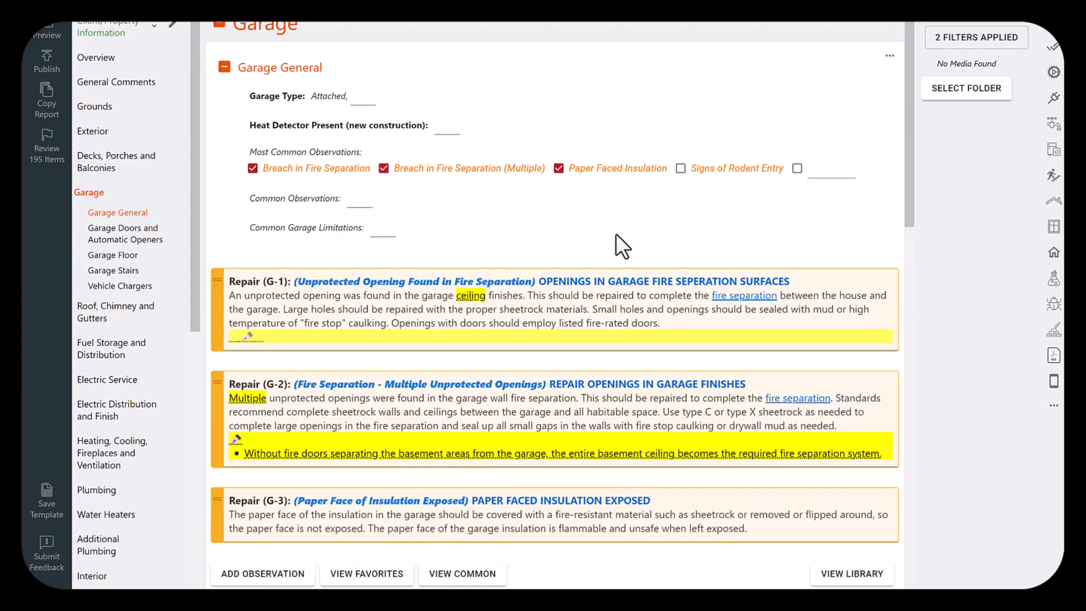
pyautogui.click(623, 169)
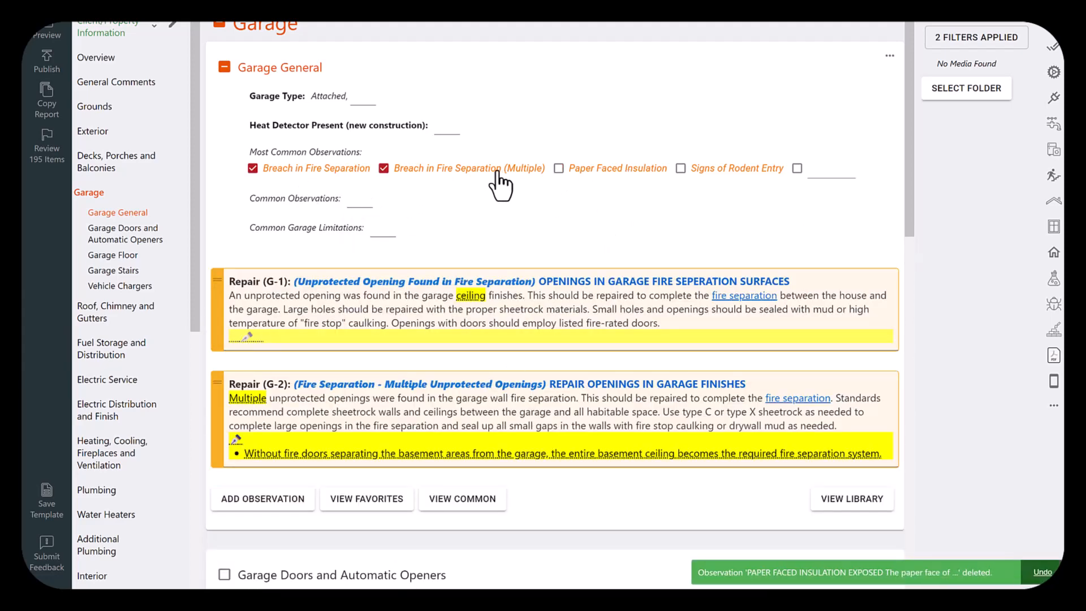
pyautogui.click(498, 170)
pyautogui.click(312, 169)
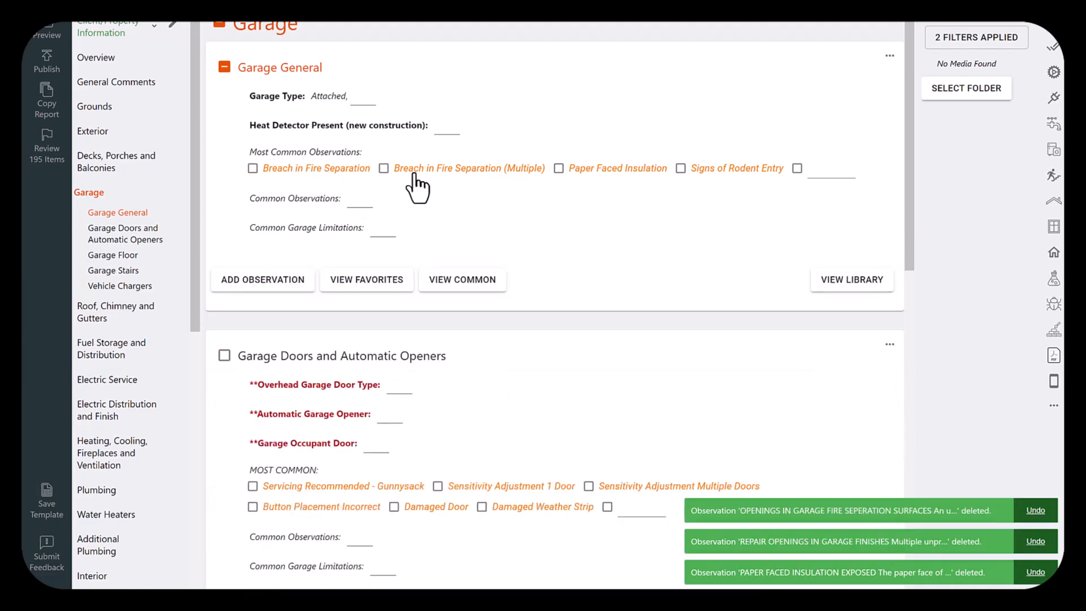
# Add the two fire separation observations and the Paper Faced Insulation observation to Garage General again, and remove them
pyautogui.click(326, 176)
pyautogui.click(501, 172)
pyautogui.click(634, 173)
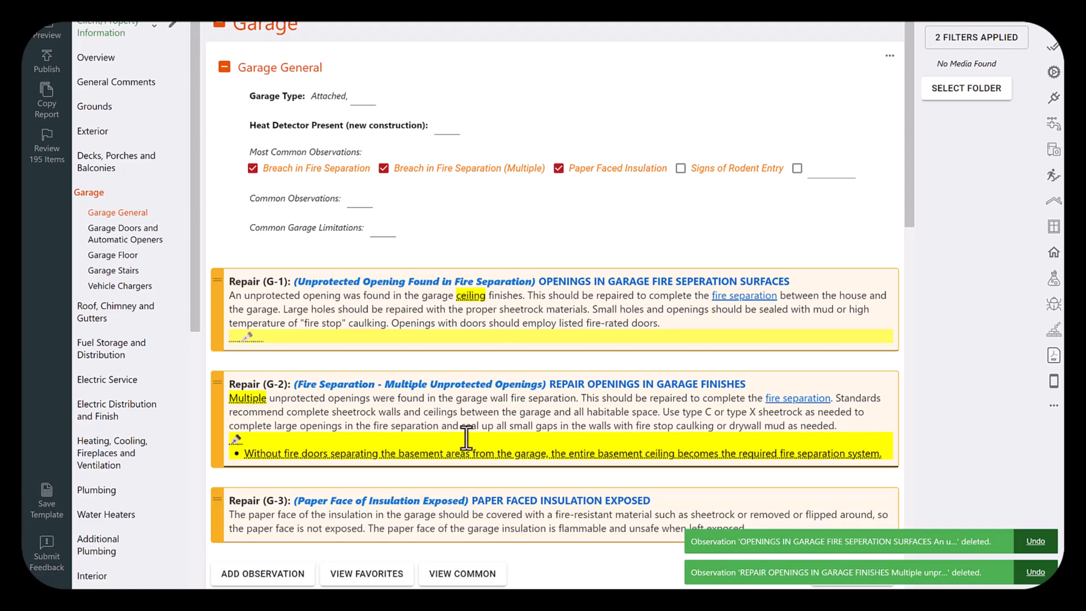
pyautogui.click(590, 170)
pyautogui.click(400, 171)
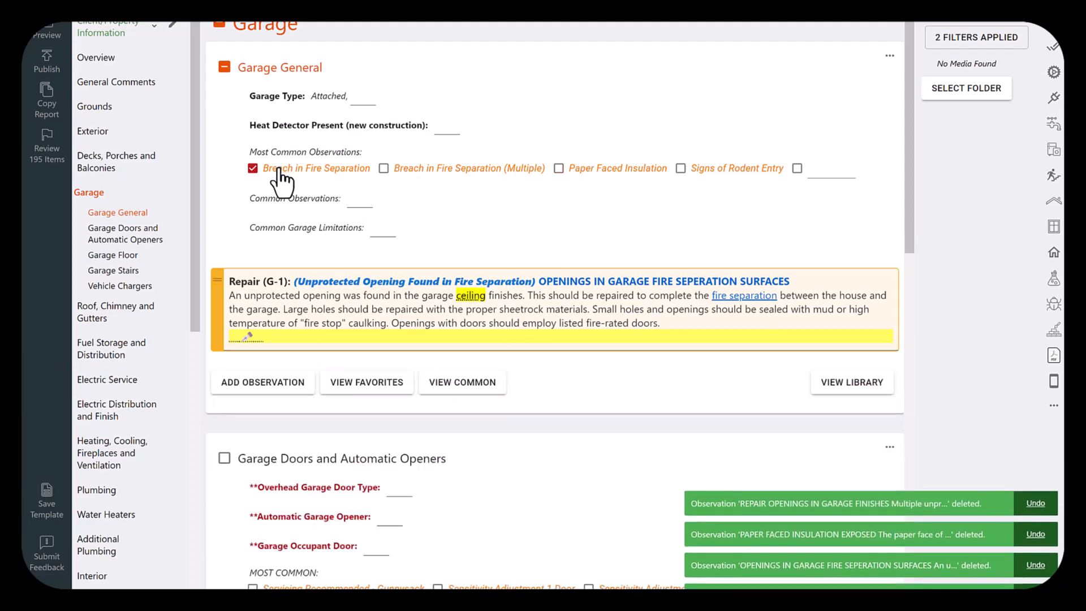
pyautogui.click(278, 170)
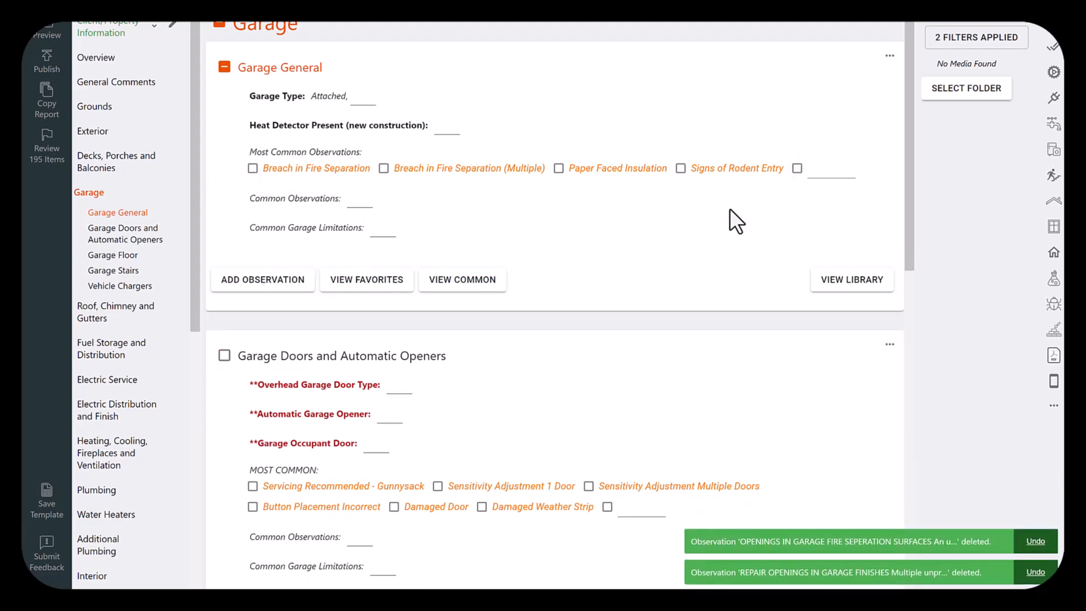
# Select the Damaged Door observation under Garage Doors and Automatic Openers and deselect it
pyautogui.moveTo(904, 185); pyautogui.dragTo(907, 320)
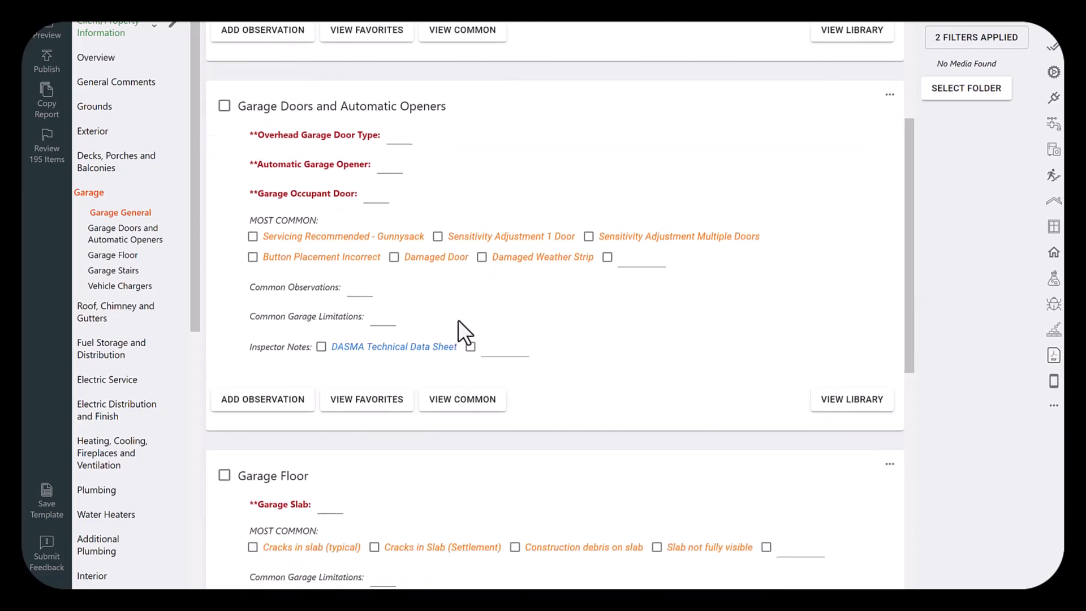
pyautogui.click(421, 262)
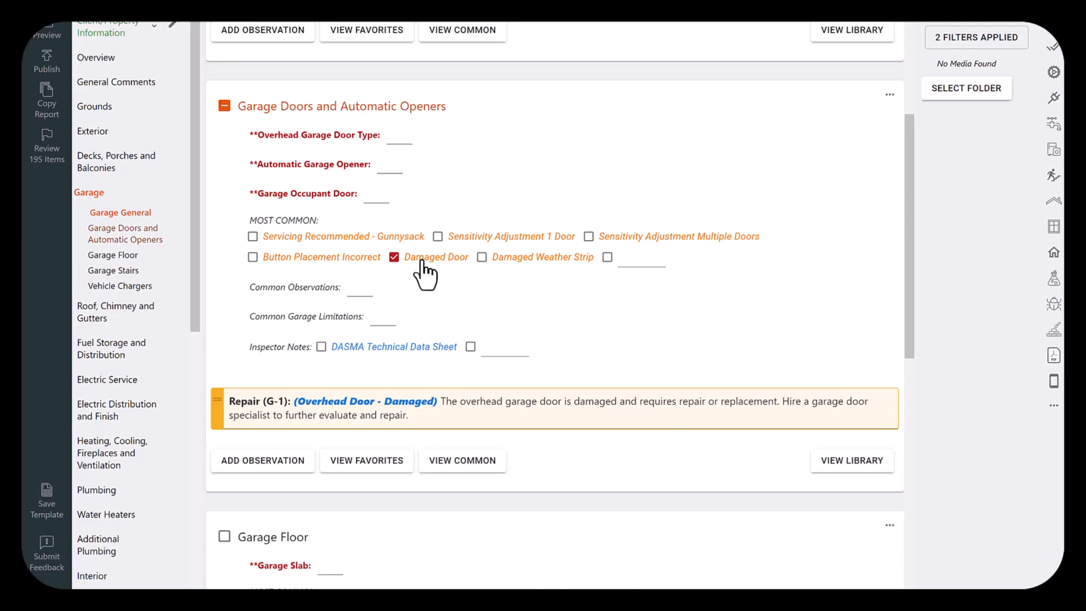
pyautogui.click(421, 262)
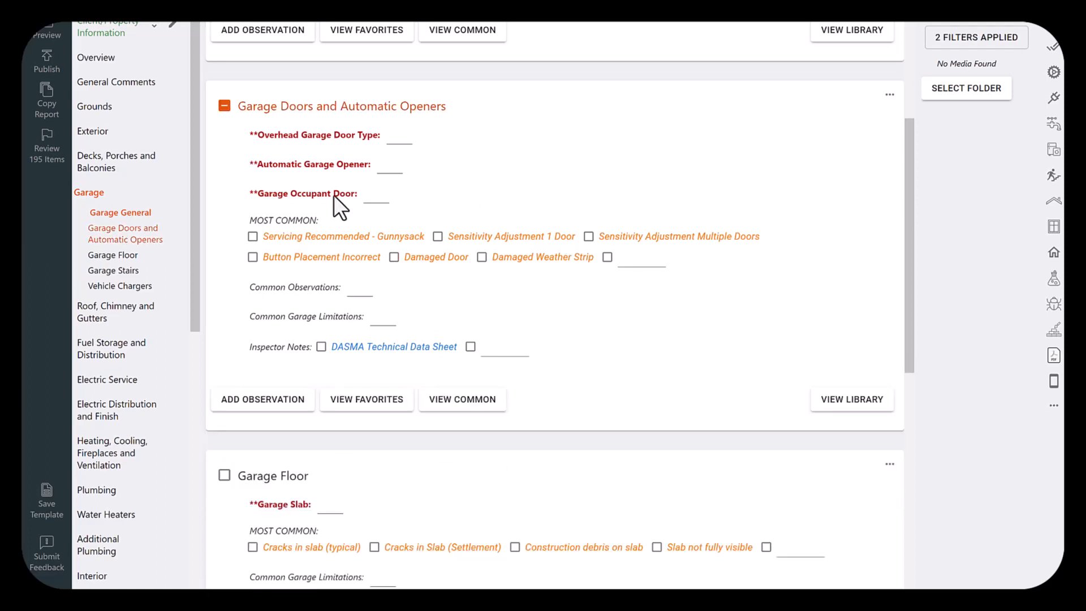
# Highlight the Inspector Notes line with the DASMA Technical Data Sheet entry under Garage Doors and Automatic Openers
pyautogui.moveTo(905, 226); pyautogui.dragTo(902, 262)
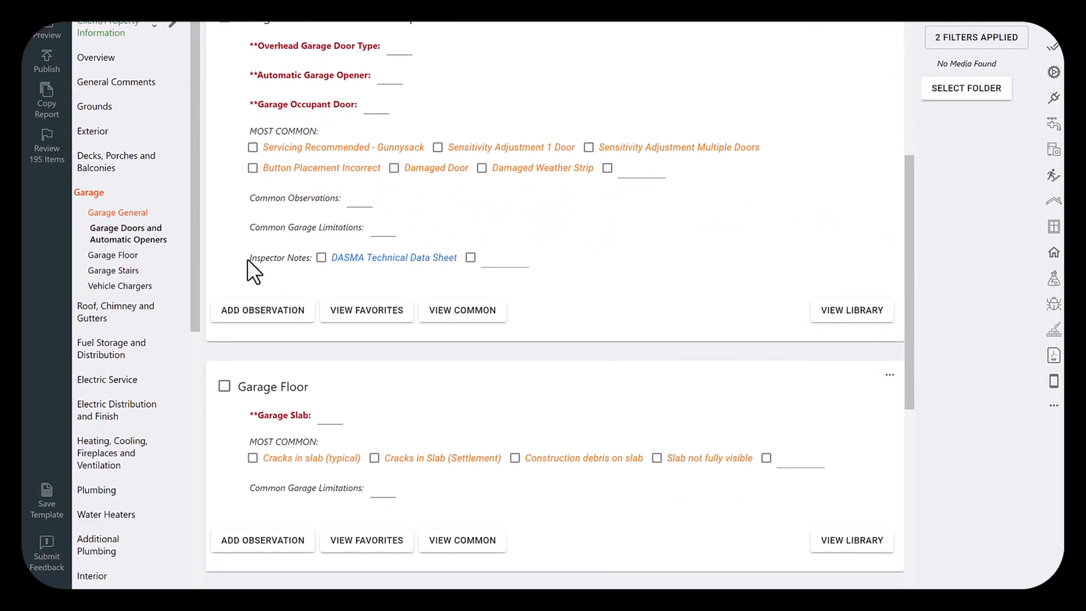
pyautogui.moveTo(251, 258); pyautogui.dragTo(461, 270)
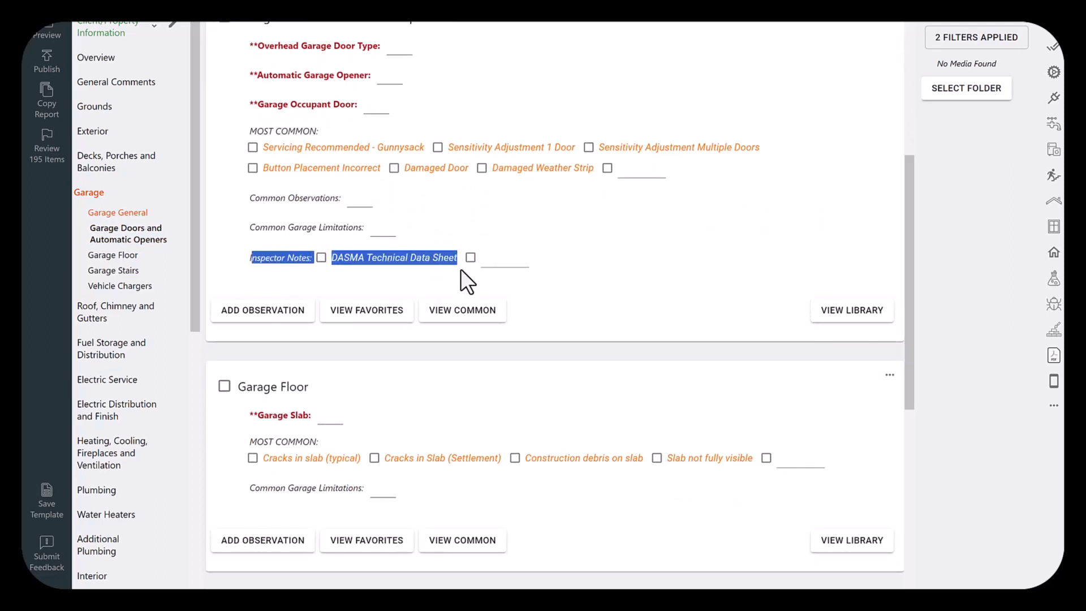
# Select the DASMA Technical Data Sheet inspector note under Garage Doors and Automatic Openers and deselect it
pyautogui.click(321, 258)
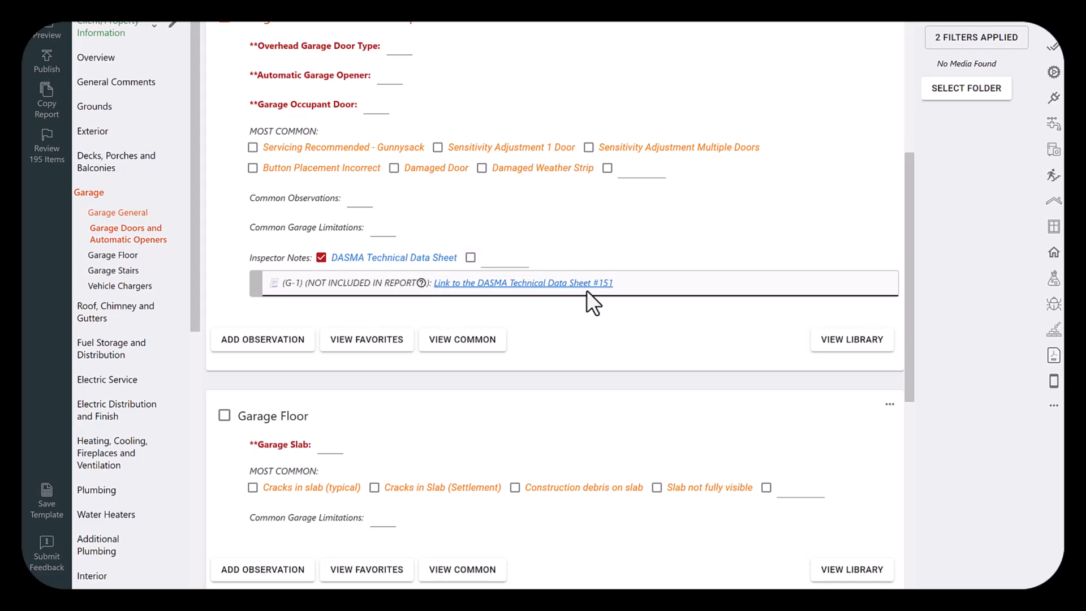
pyautogui.click(321, 257)
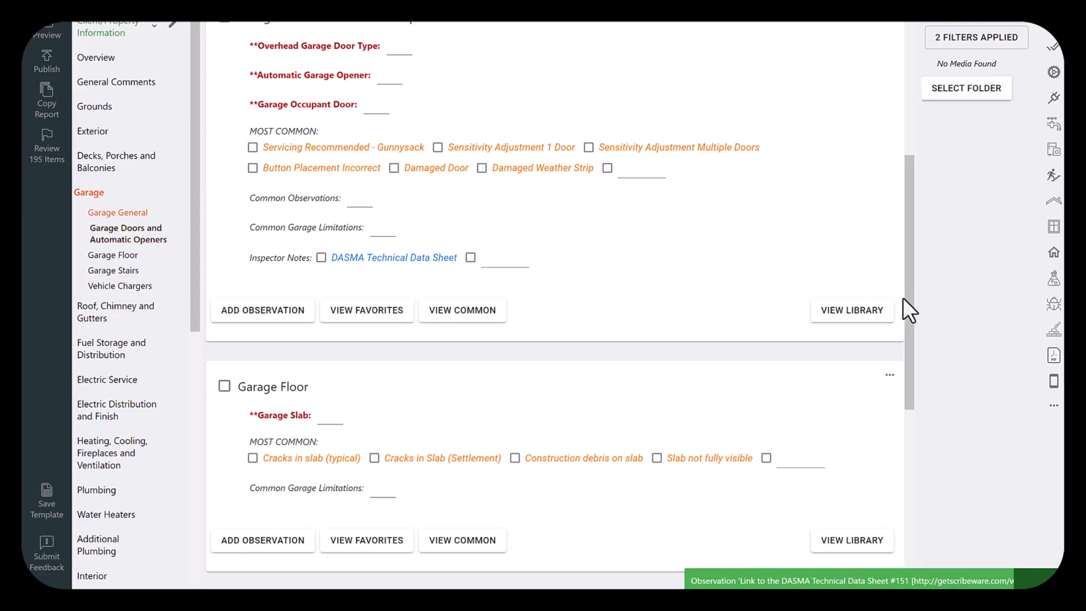
# Look through the Springs and the Chains, Locks and Brackets groups among the common observations for Garage Doors and Automatic Openers
pyautogui.moveTo(907, 301)
pyautogui.mouseDown()
pyautogui.moveTo(904, 260)
pyautogui.moveTo(898, 287)
pyautogui.mouseUp()
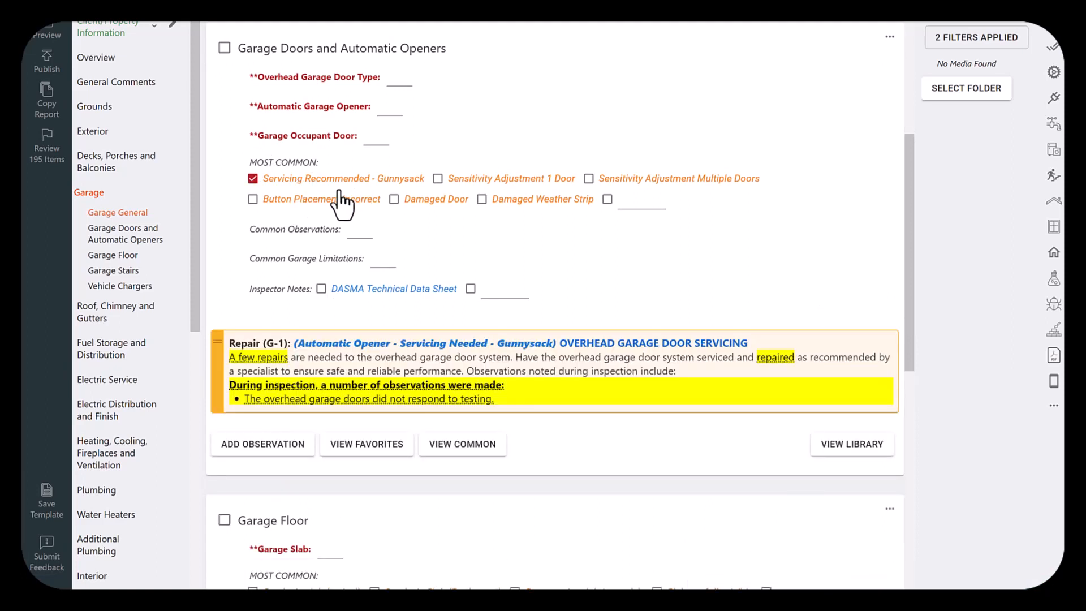
pyautogui.click(355, 230)
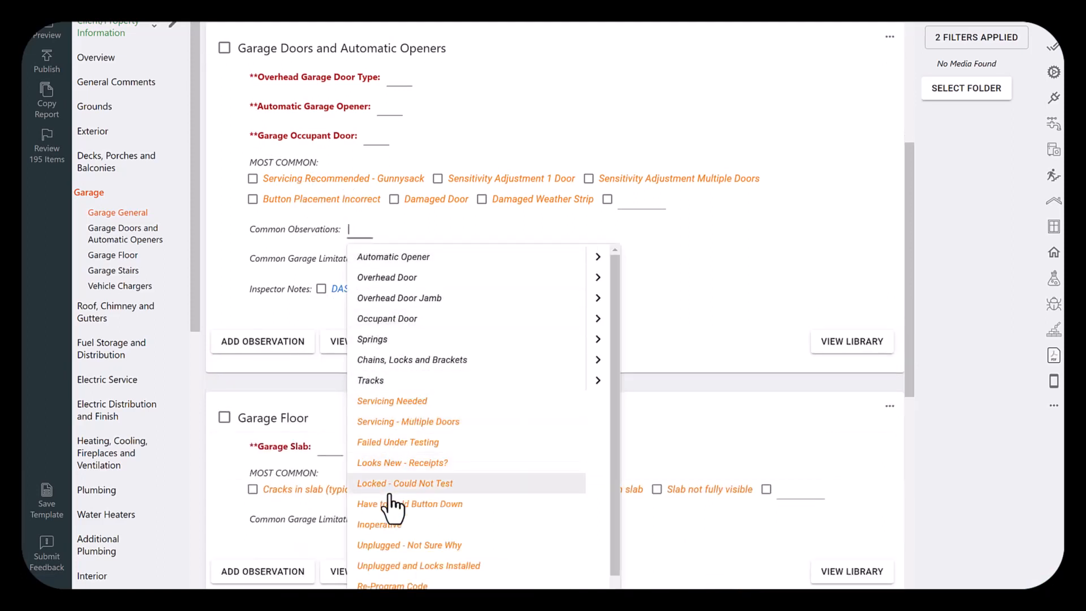
pyautogui.click(598, 339)
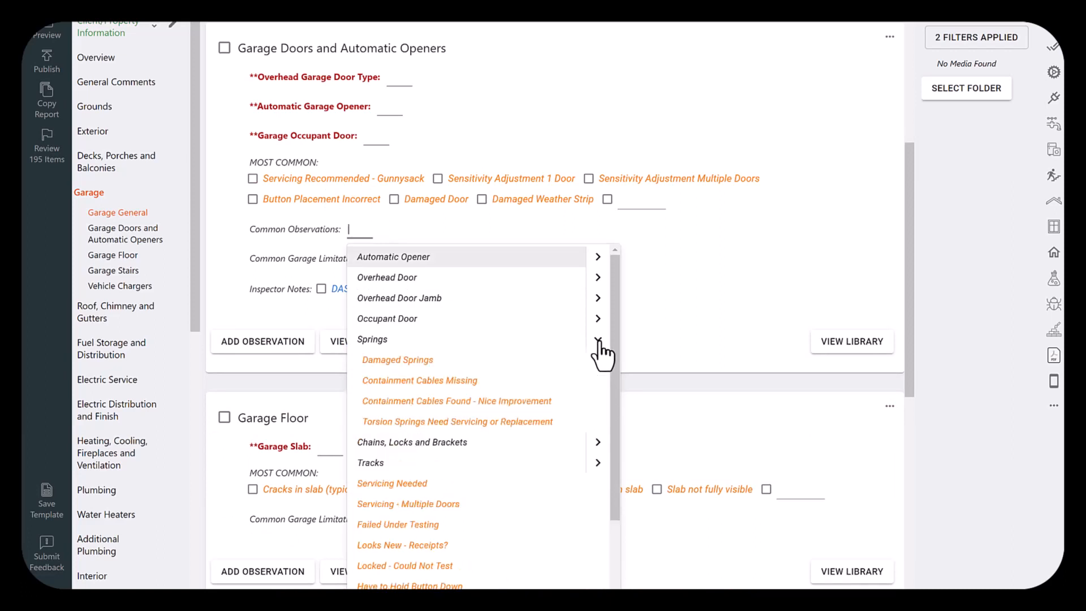
pyautogui.click(598, 339)
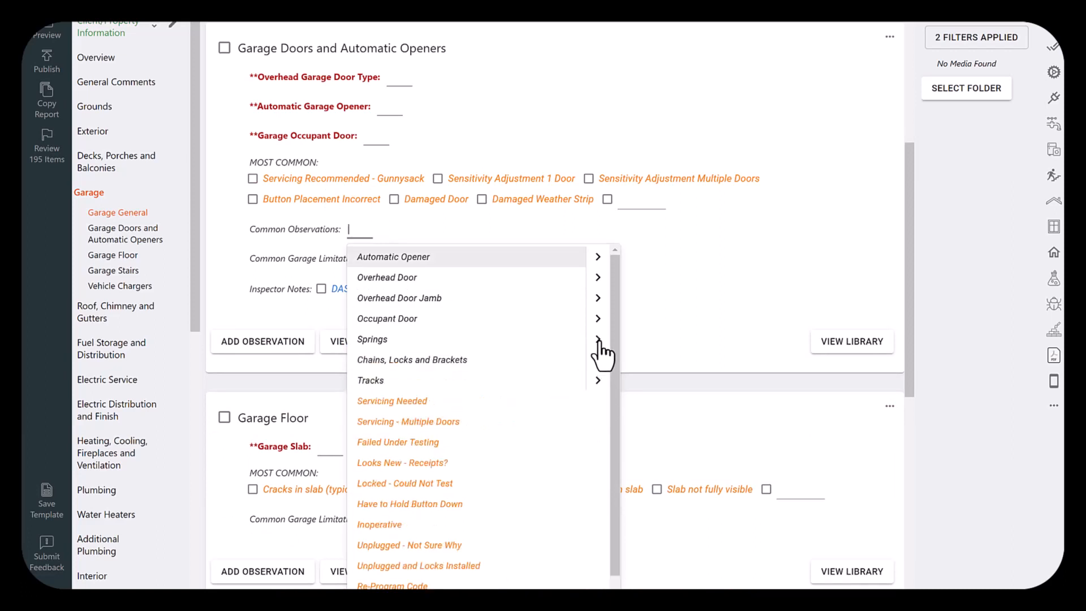
pyautogui.click(598, 360)
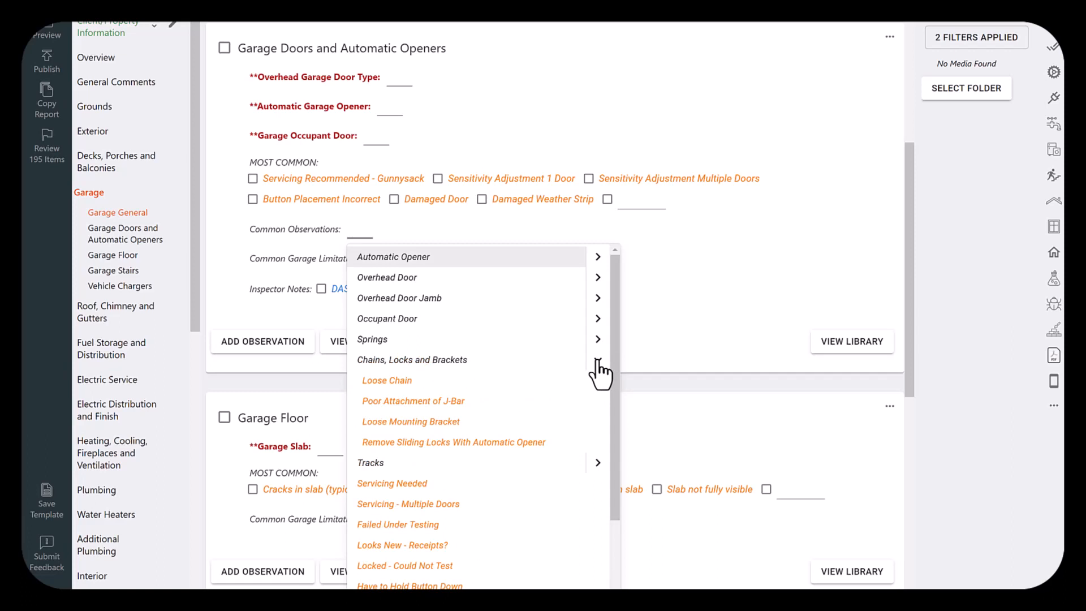
pyautogui.click(598, 361)
pyautogui.click(701, 315)
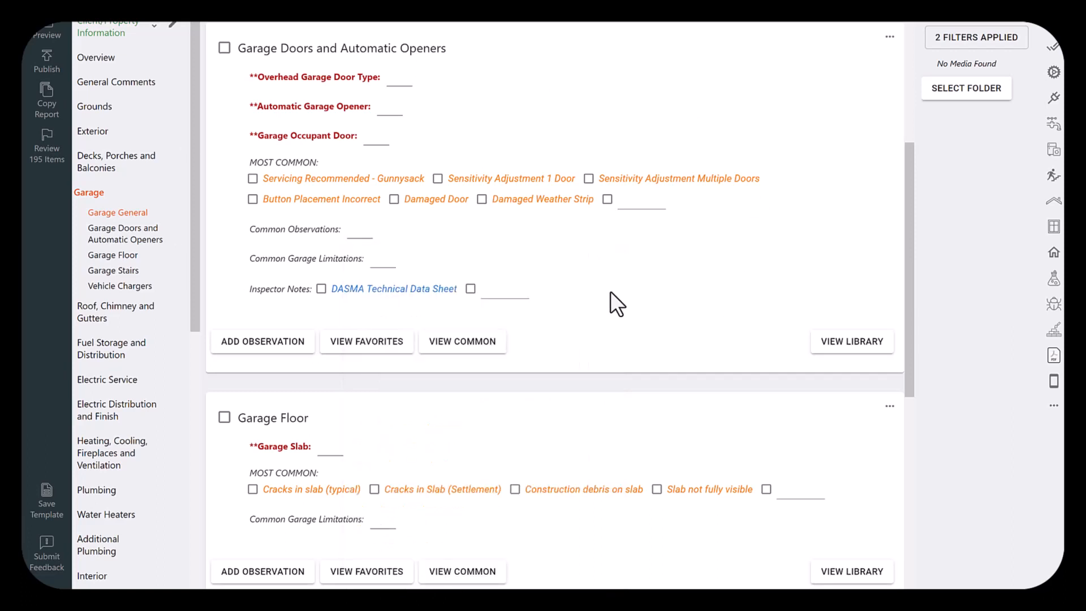
# Add a custom observation with the placeholder text 2ub2u3b2ub3 to Garage General and delete it
pyautogui.moveTo(910, 319); pyautogui.dragTo(912, 187)
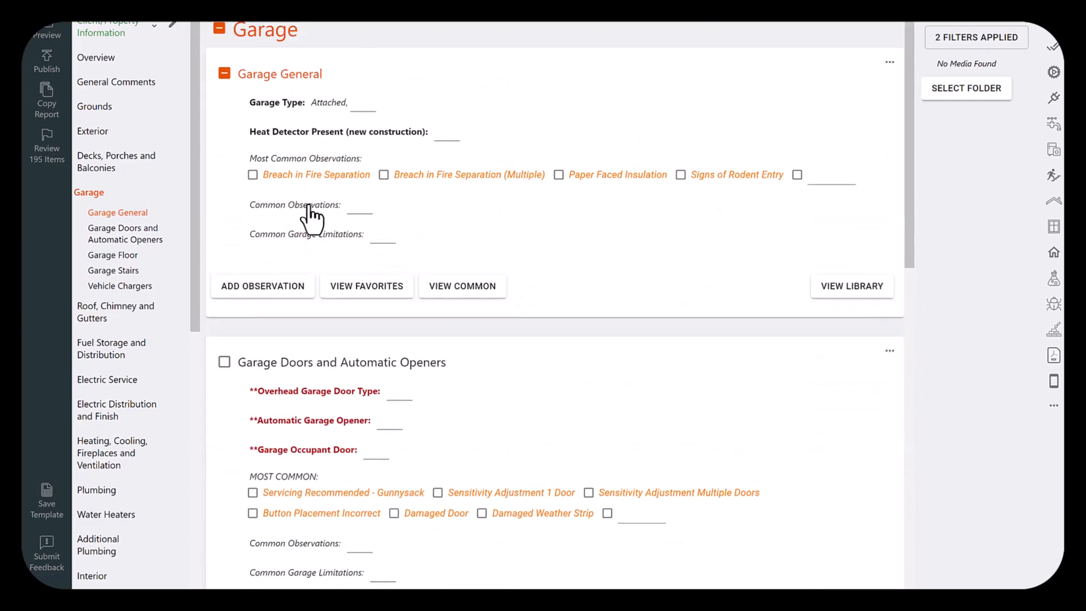
pyautogui.click(270, 291)
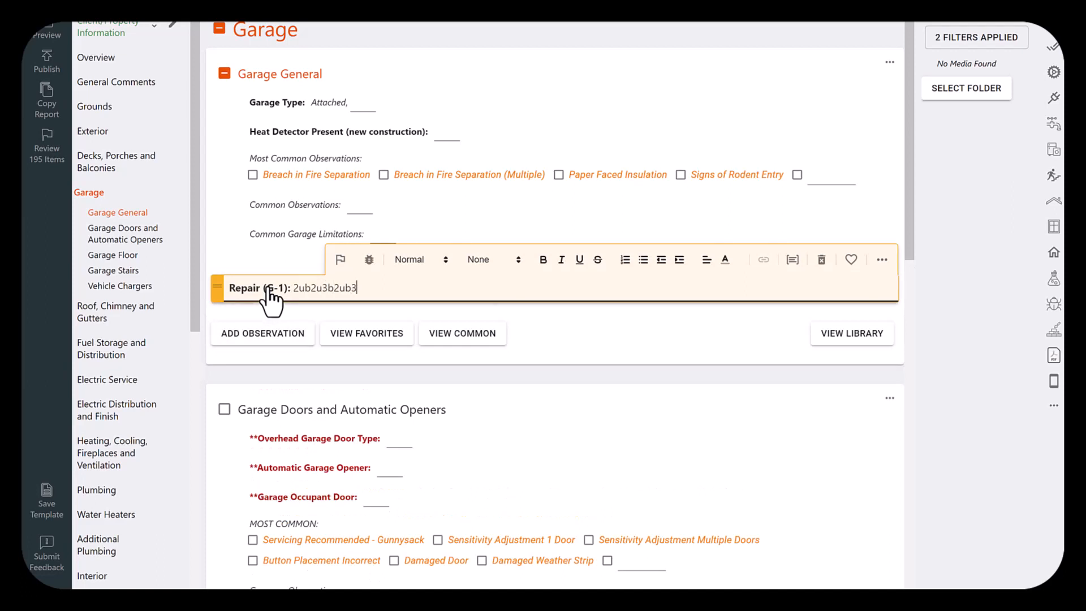
pyautogui.click(821, 259)
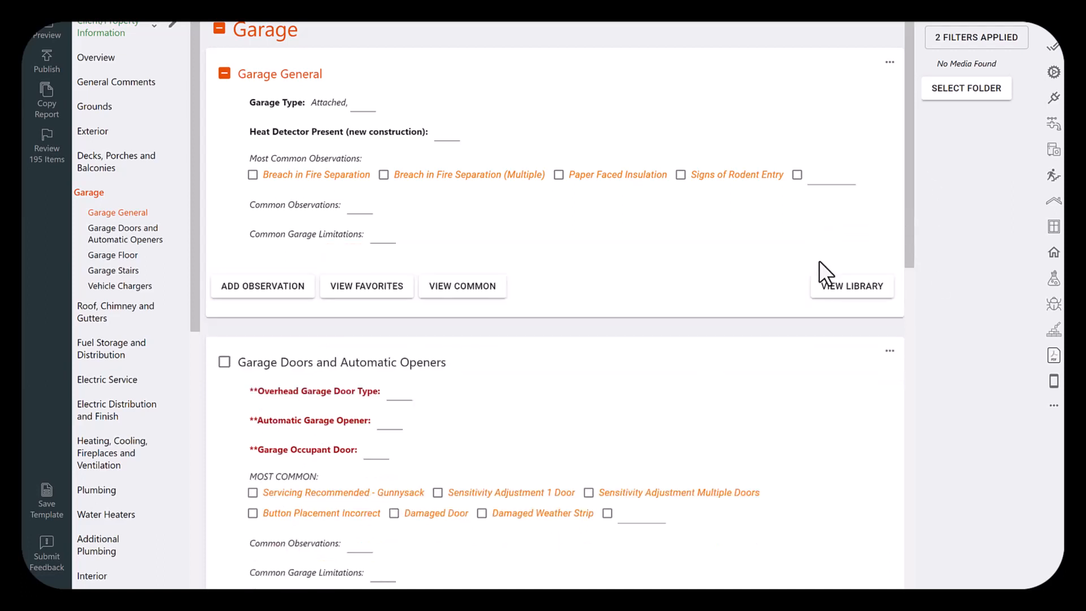
# Add the favorite observations for Gunnysack opener servicing, Garage Door Control - Set Incorrectly and Damaged Weather Strip - Overhead Door to Garage General
pyautogui.click(379, 291)
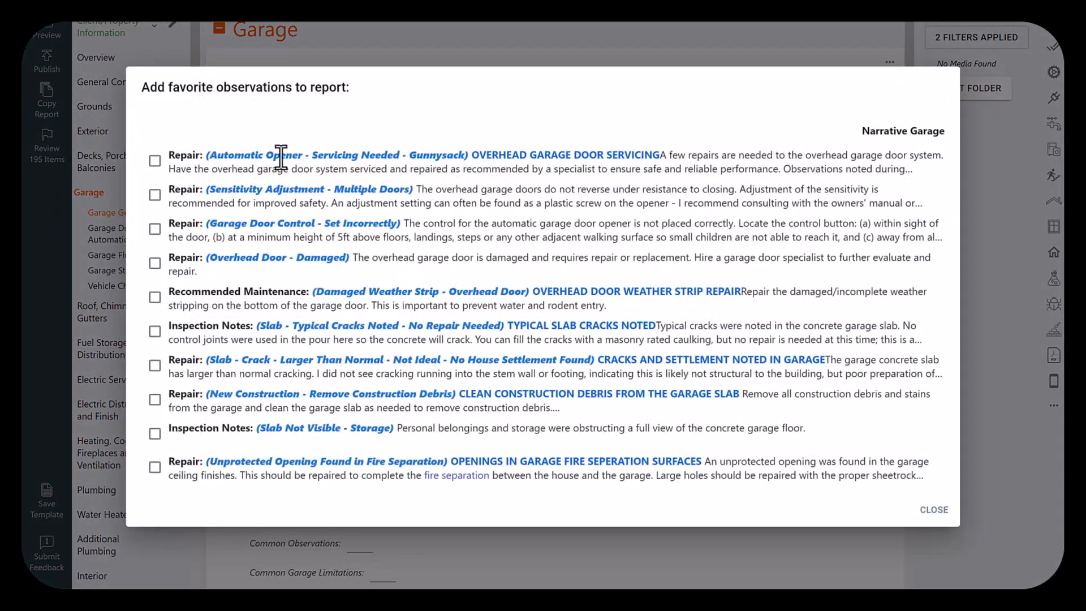
pyautogui.click(155, 161)
pyautogui.click(155, 229)
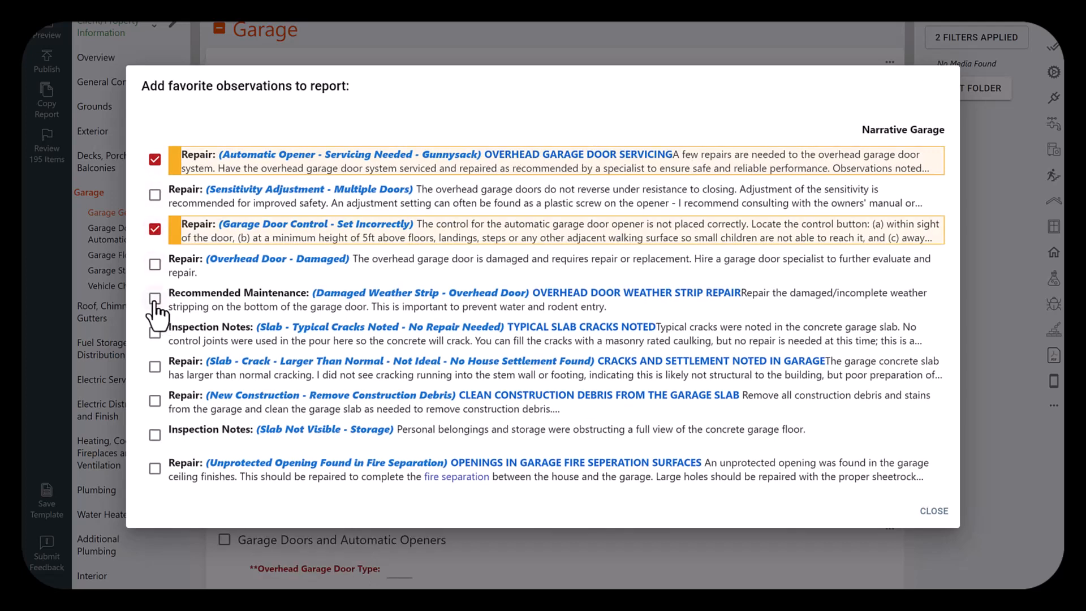
pyautogui.click(155, 298)
pyautogui.click(927, 511)
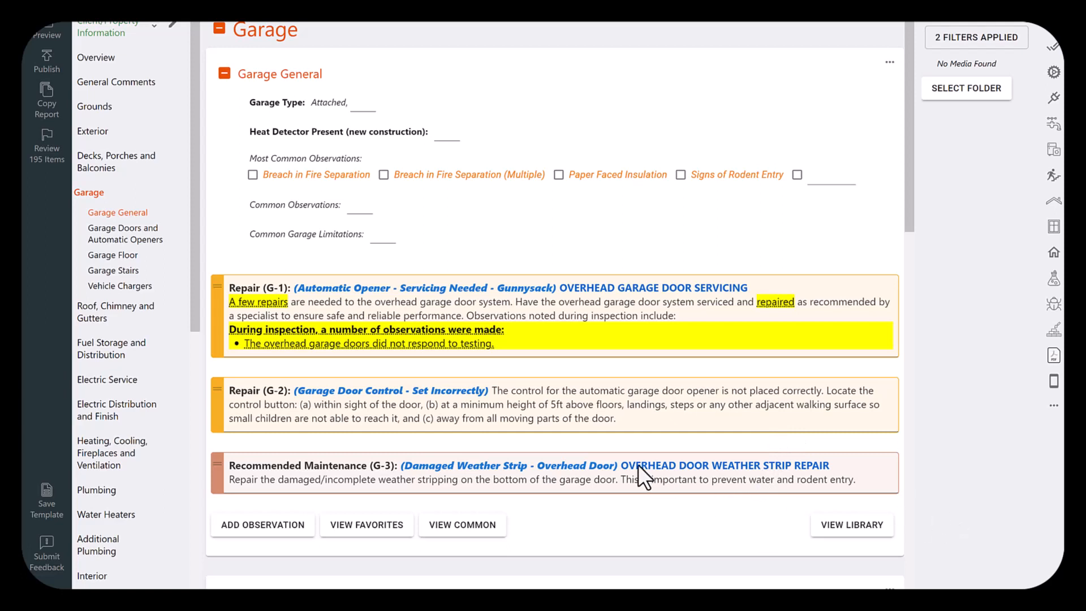
# Remove the Overhead Garage Door Servicing observation from the favorites and add it back
pyautogui.click(583, 293)
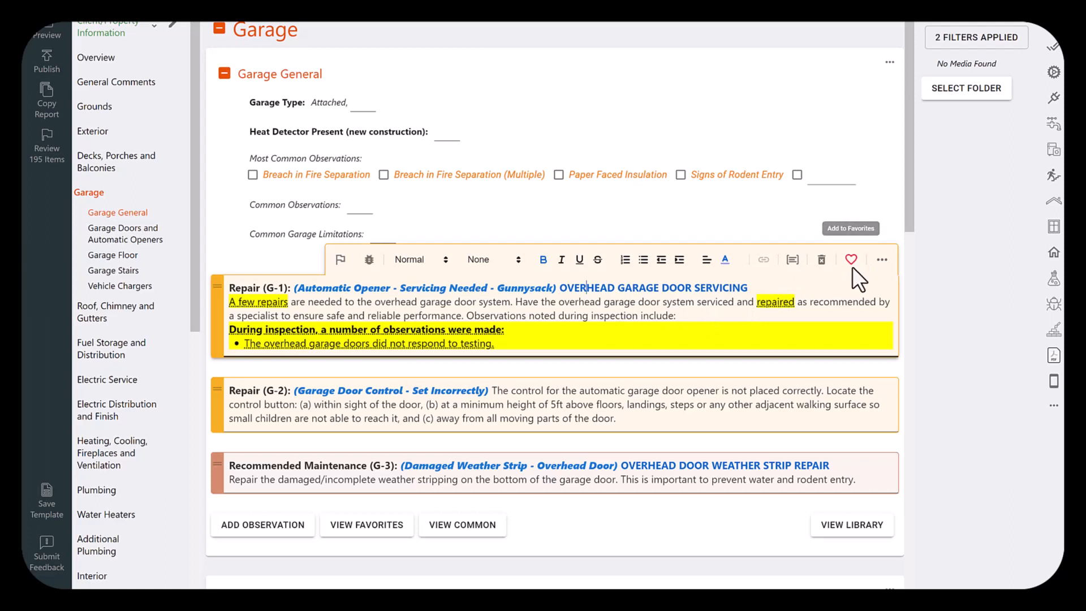
pyautogui.click(851, 261)
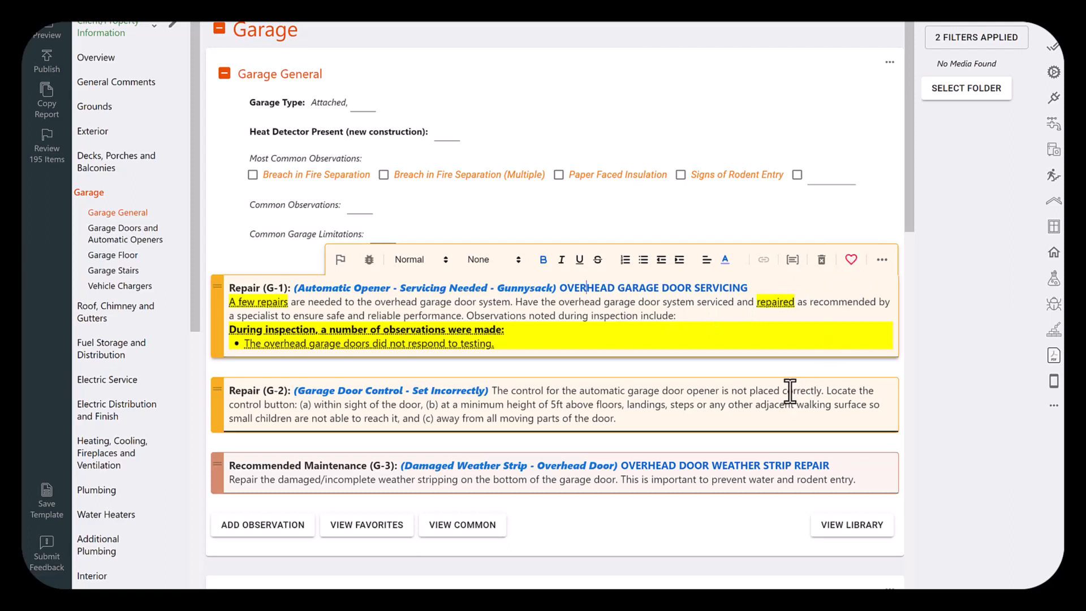
pyautogui.click(852, 261)
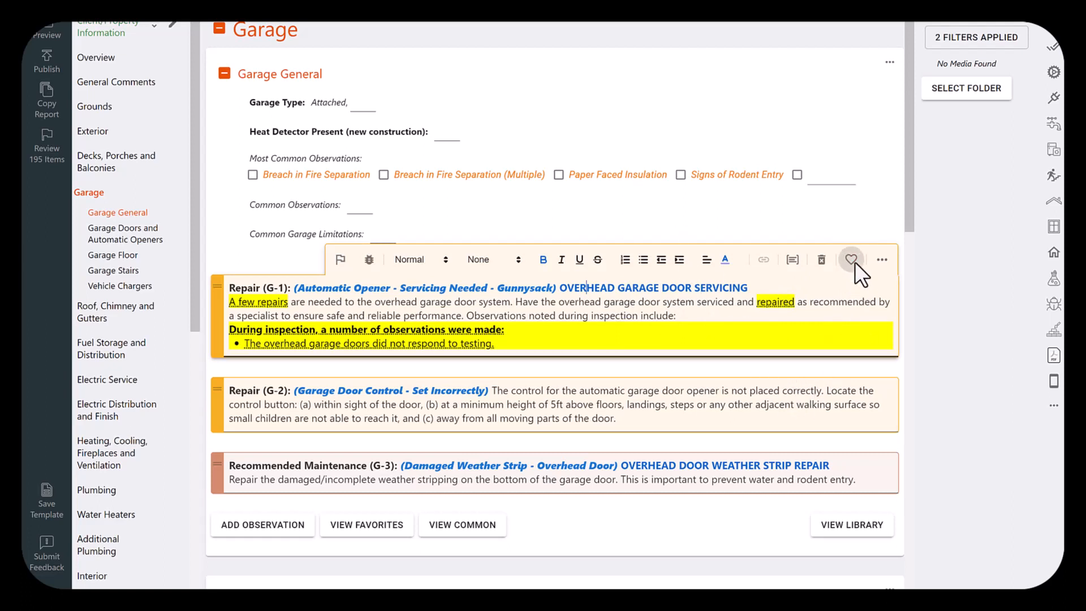
pyautogui.click(852, 261)
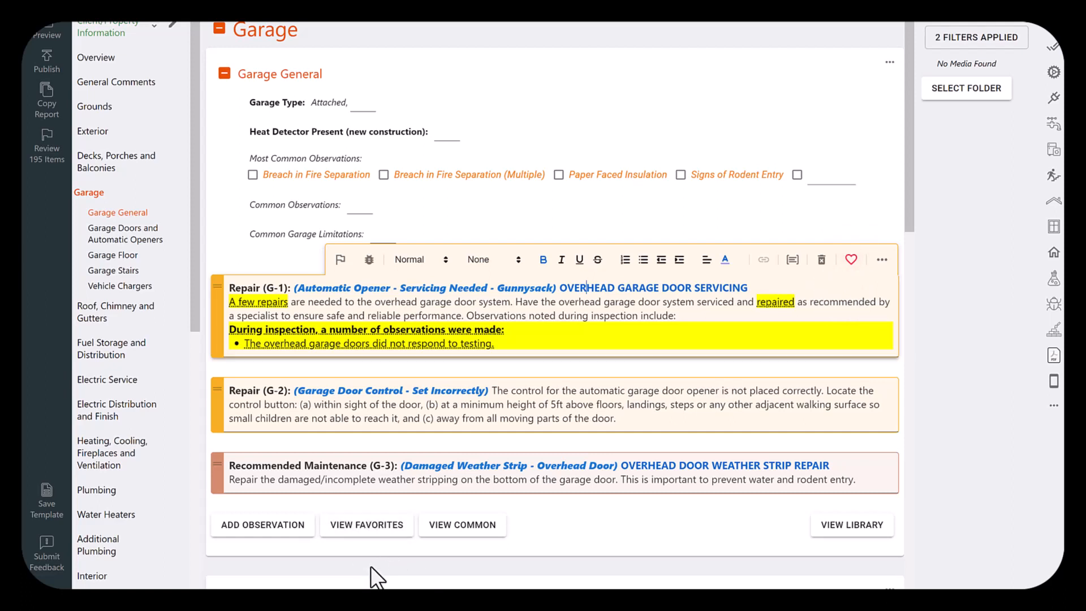
pyautogui.click(375, 522)
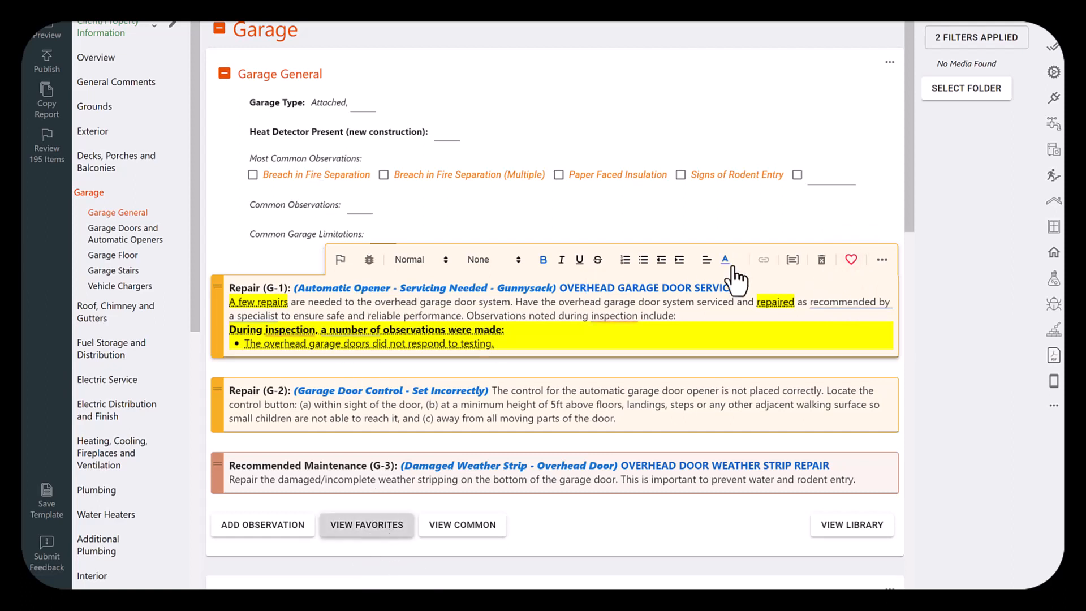
# Delete the opener servicing, garage door control and damaged weather strip observations from Garage General
pyautogui.click(821, 260)
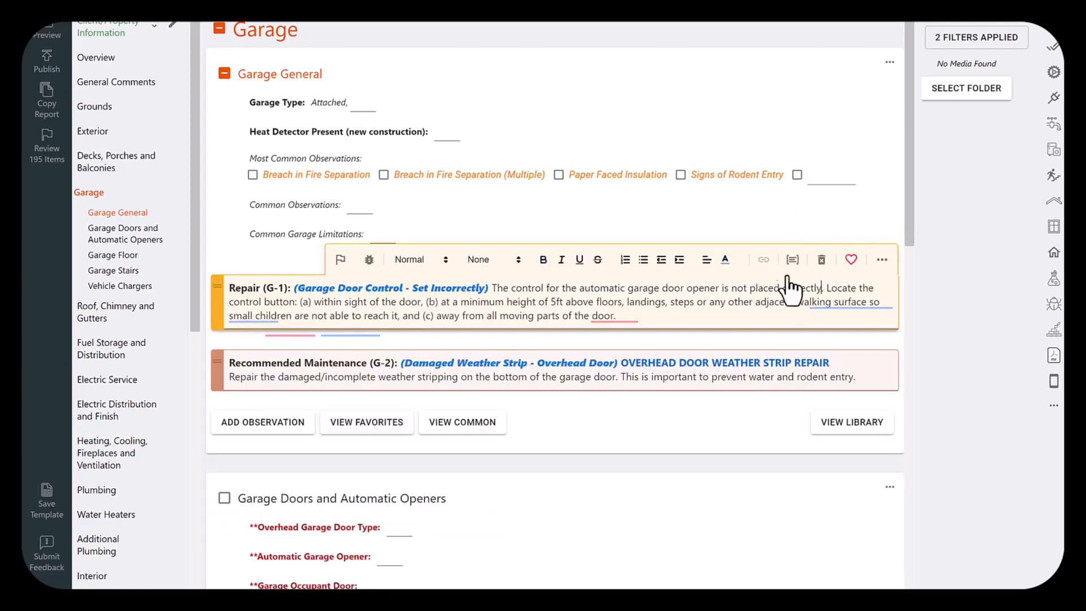
pyautogui.click(821, 261)
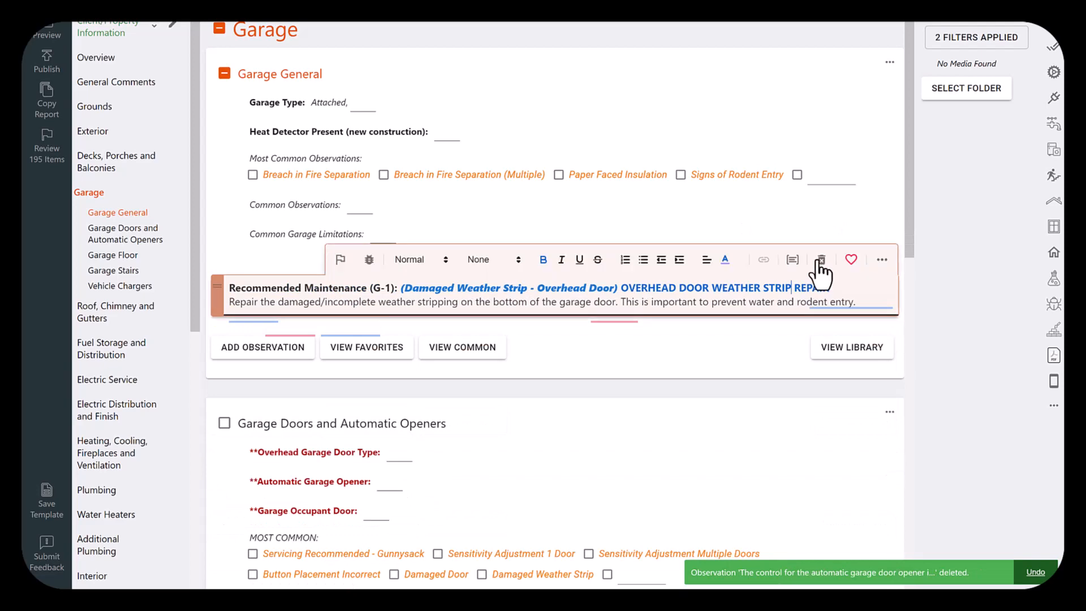
pyautogui.click(818, 262)
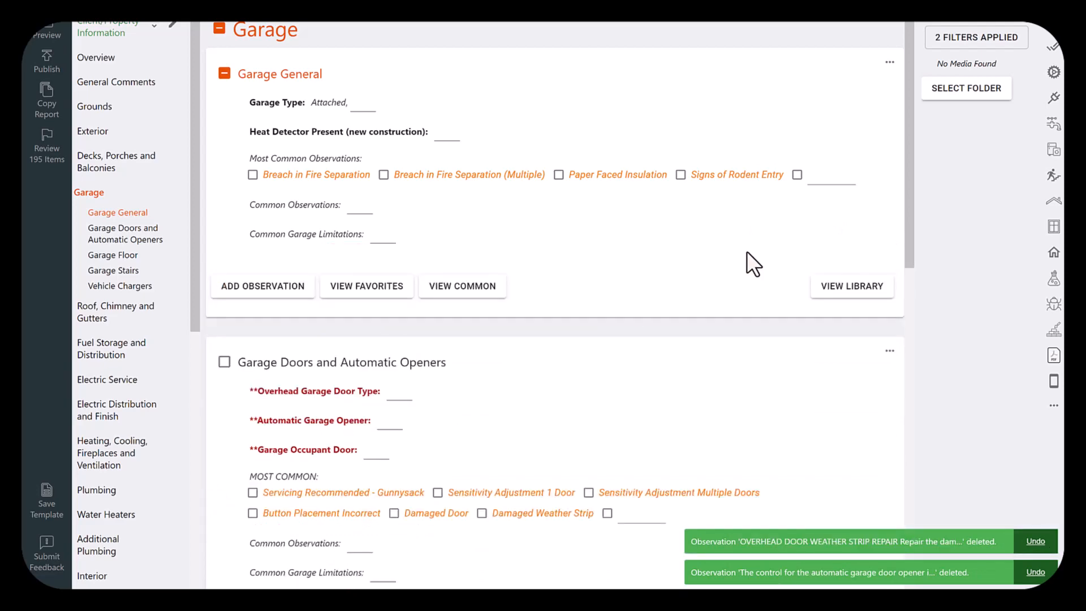
# Browse the shared media folders, including Heating, Cooling and Appliances, Interior and the mobile device folder
pyautogui.moveTo(909, 211)
pyautogui.mouseDown()
pyautogui.moveTo(907, 228)
pyautogui.moveTo(909, 208)
pyautogui.mouseUp()
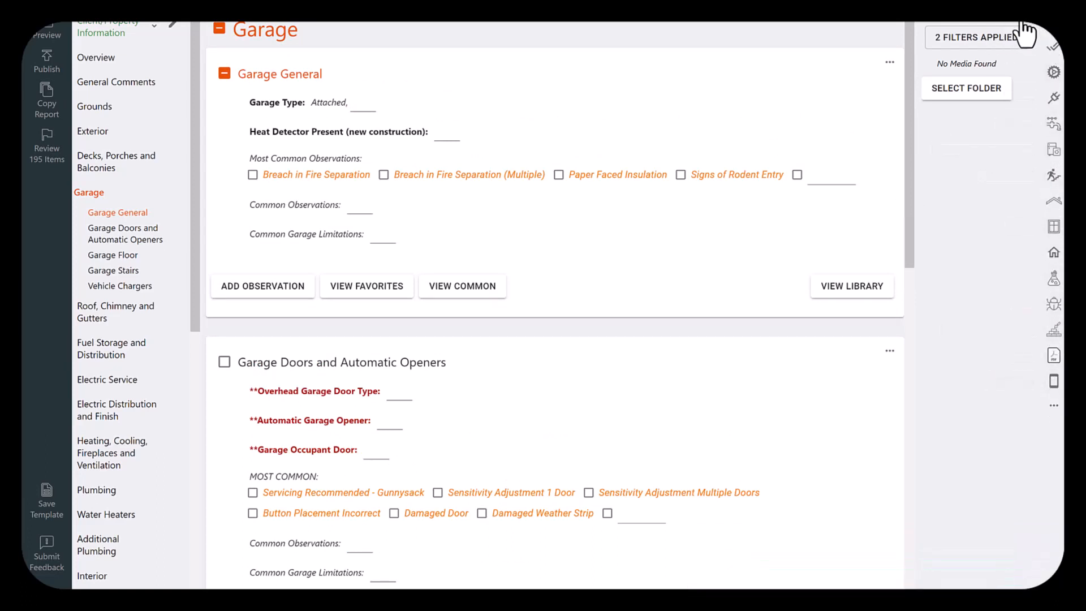
pyautogui.click(1052, 146)
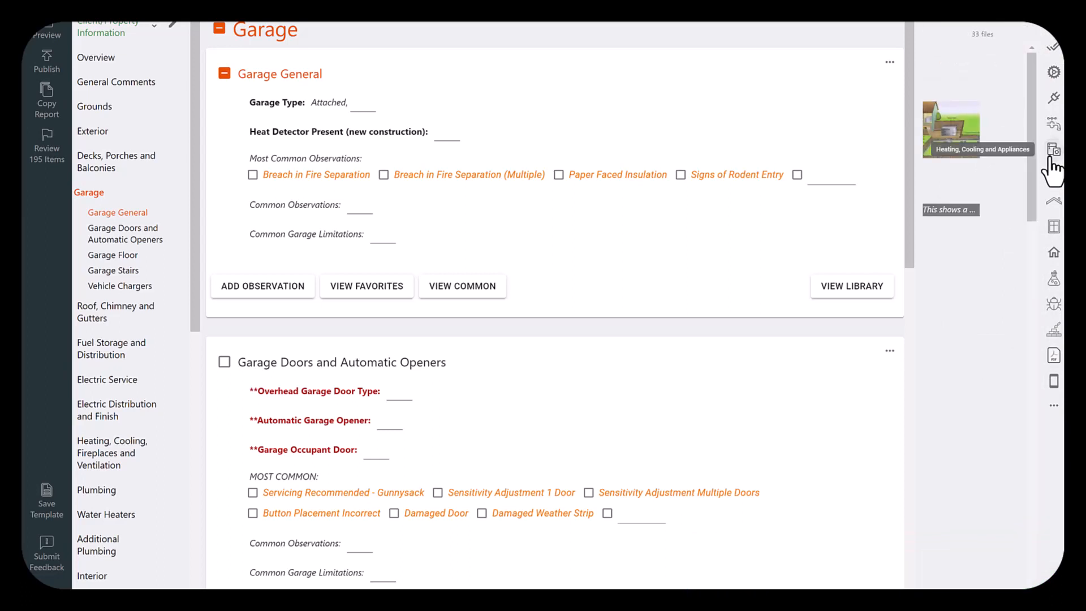
pyautogui.click(1052, 178)
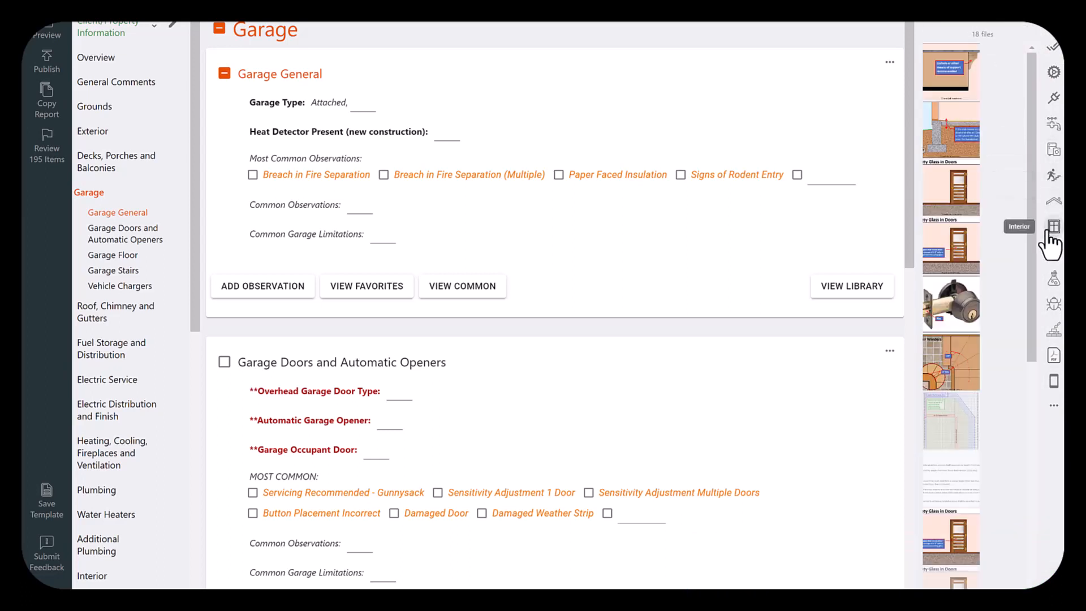
pyautogui.click(1051, 380)
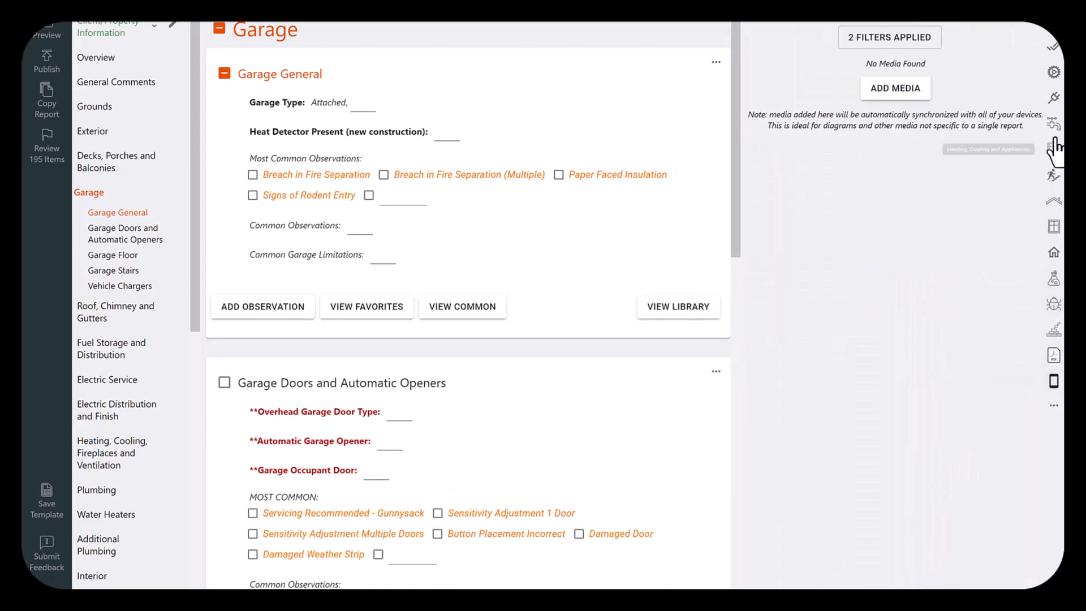
pyautogui.click(1051, 41)
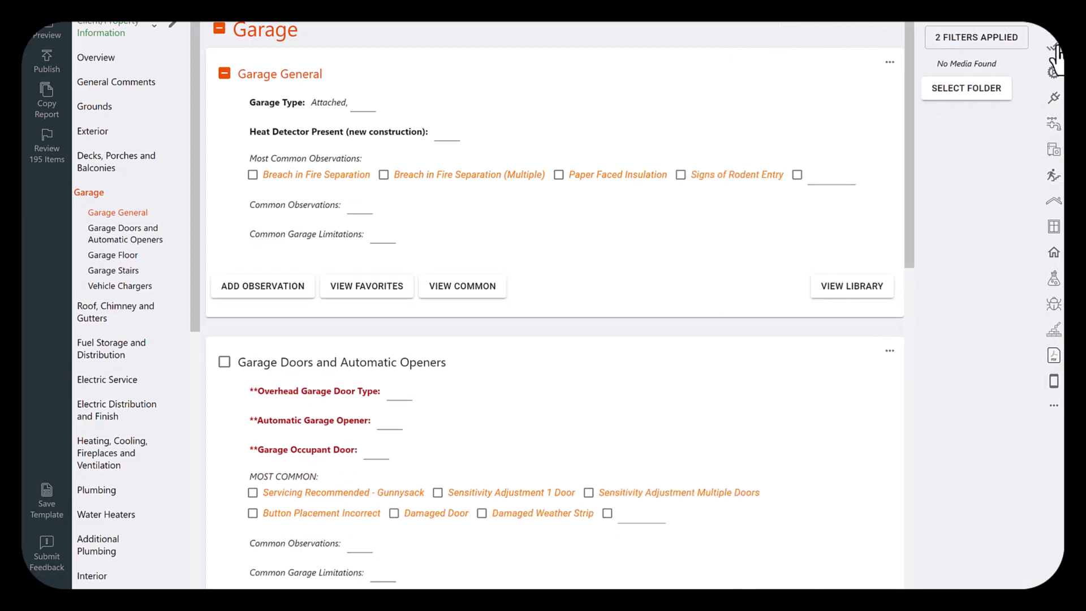
pyautogui.click(1054, 149)
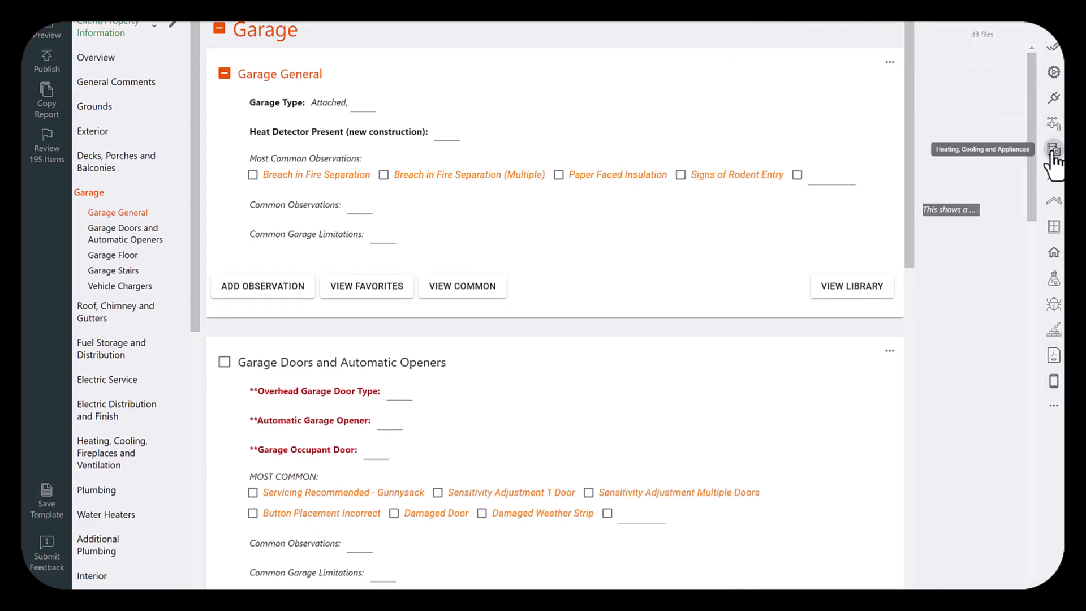
# Create a new Garage General observation from the slab movement diagram in the Interior media folder
pyautogui.click(1054, 226)
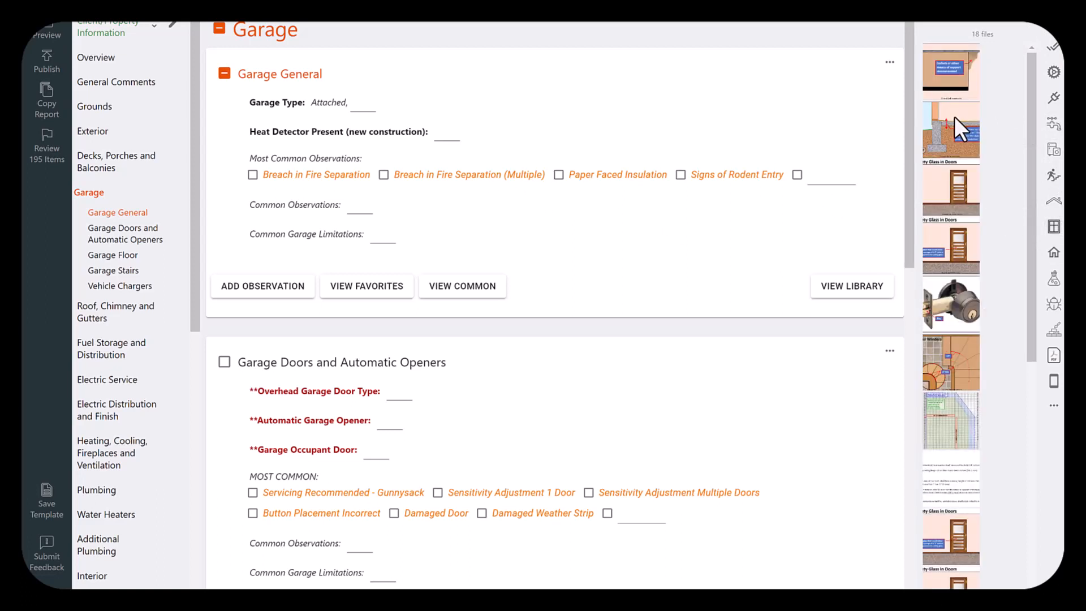
pyautogui.moveTo(955, 116); pyautogui.dragTo(518, 215)
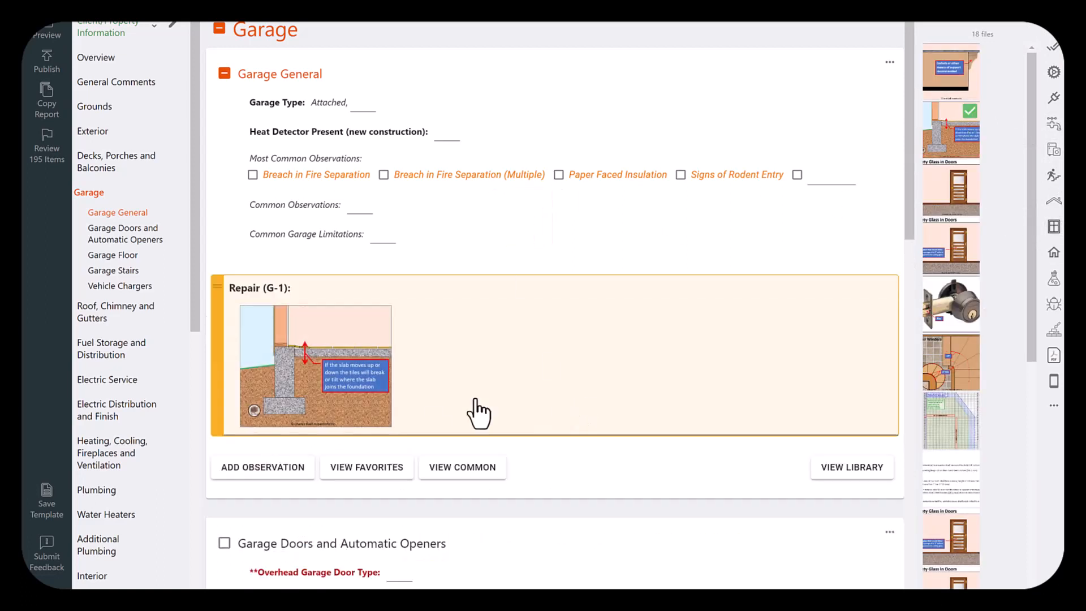
pyautogui.click(489, 314)
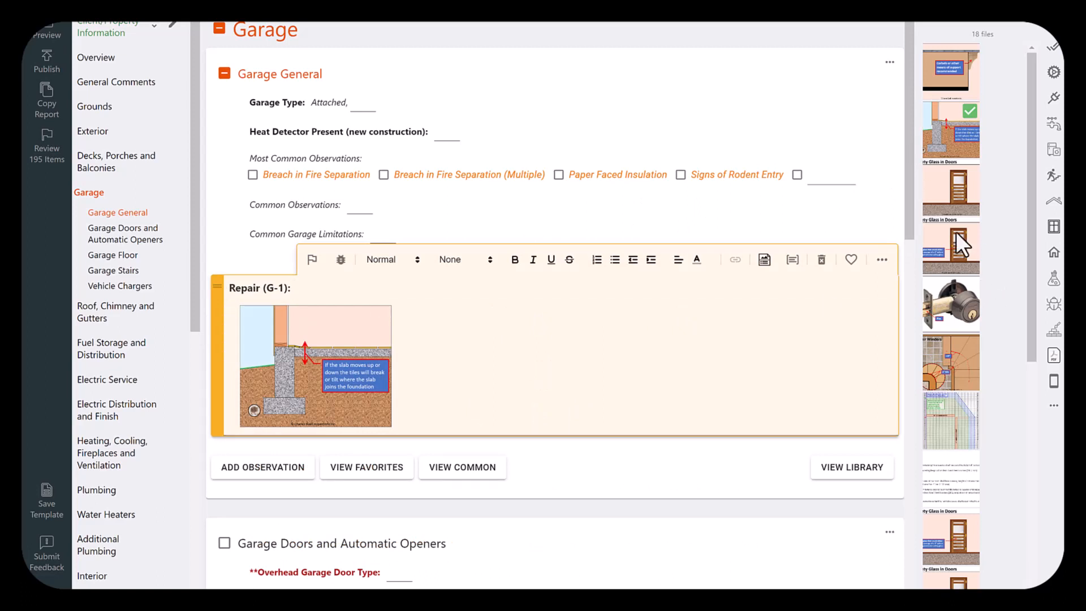
# Add both Safety Glass in Doors diagrams, the door lock photo and the Stair Winders diagram to the slab image observation, and delete that observation
pyautogui.click(951, 185)
pyautogui.click(946, 248)
pyautogui.click(938, 311)
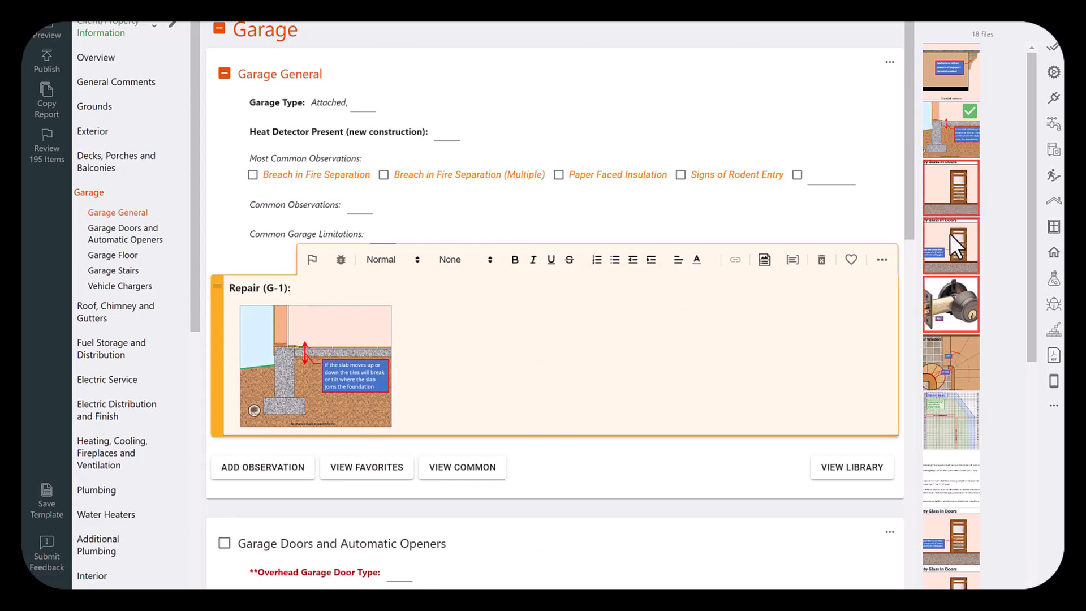
pyautogui.moveTo(951, 362); pyautogui.dragTo(605, 335)
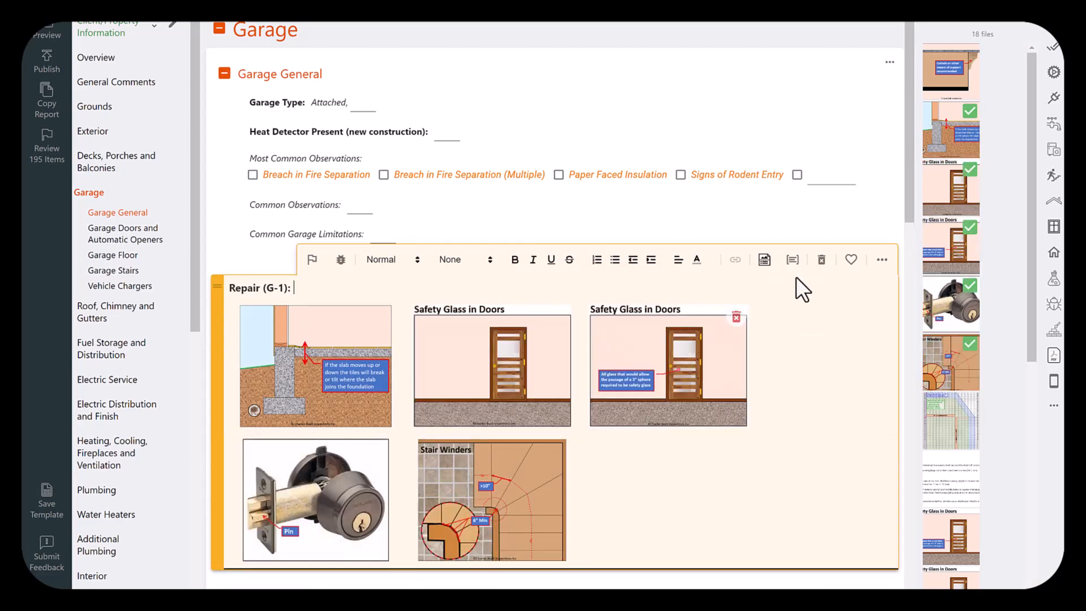
pyautogui.click(821, 259)
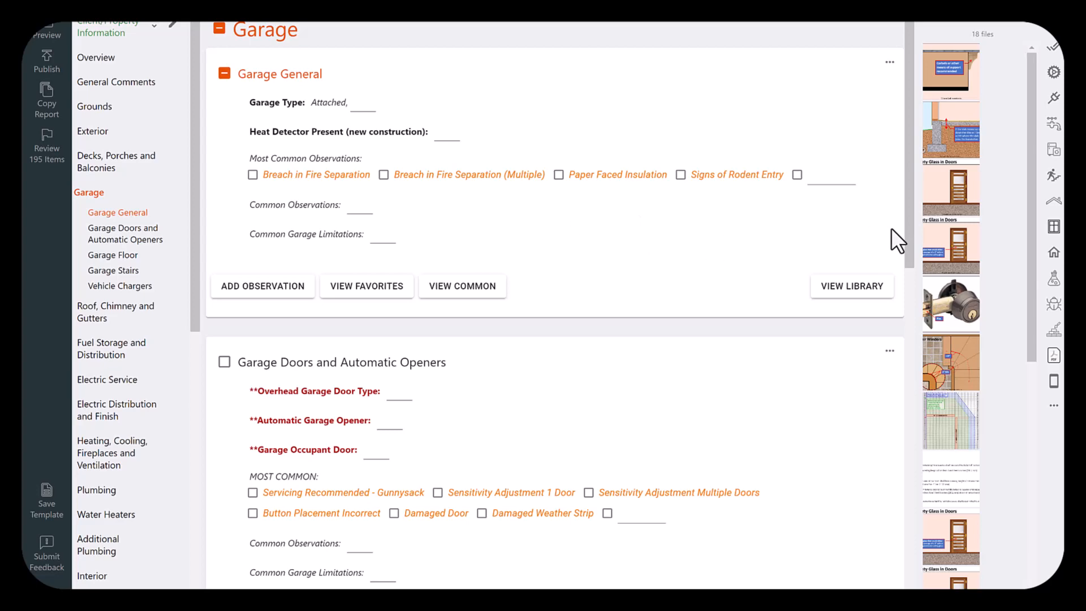
pyautogui.moveTo(907, 225); pyautogui.dragTo(891, 329)
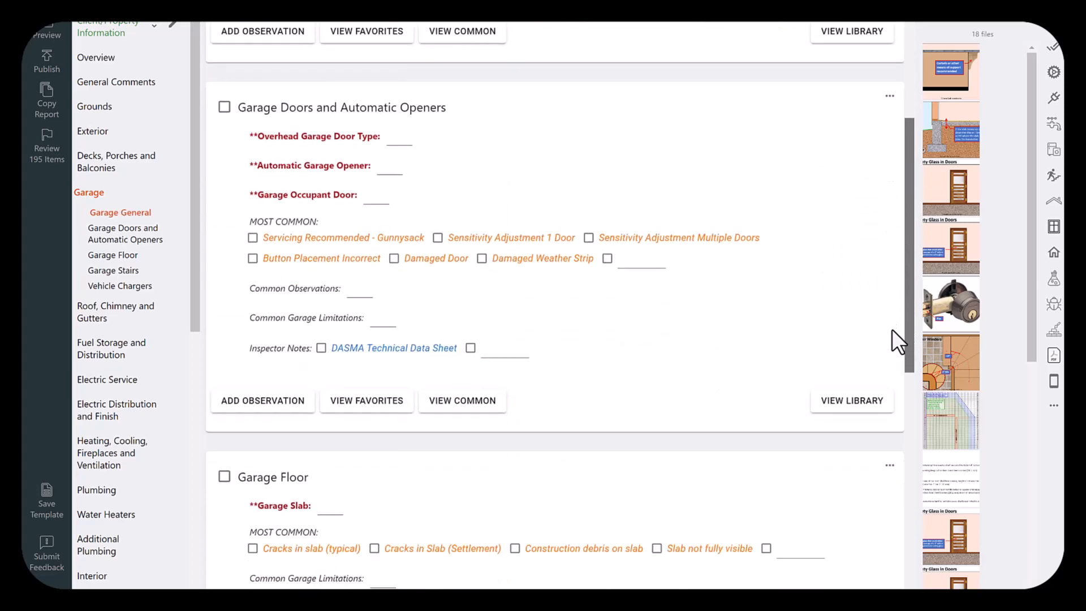
# Add a blank Repair observation to Garage Doors and Automatic Openers, and delete it
pyautogui.click(277, 411)
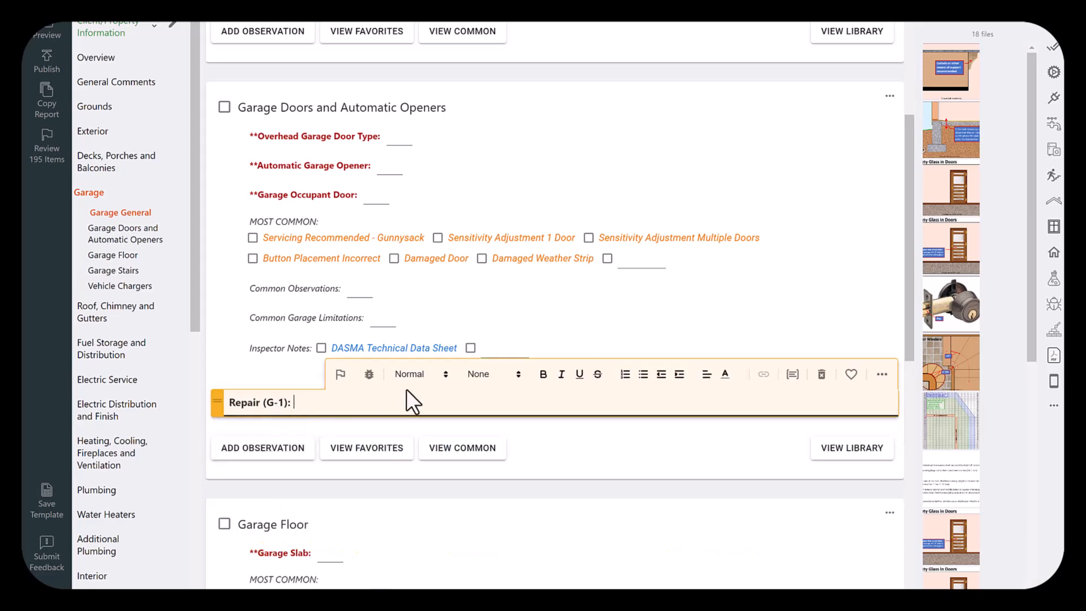
pyautogui.click(820, 374)
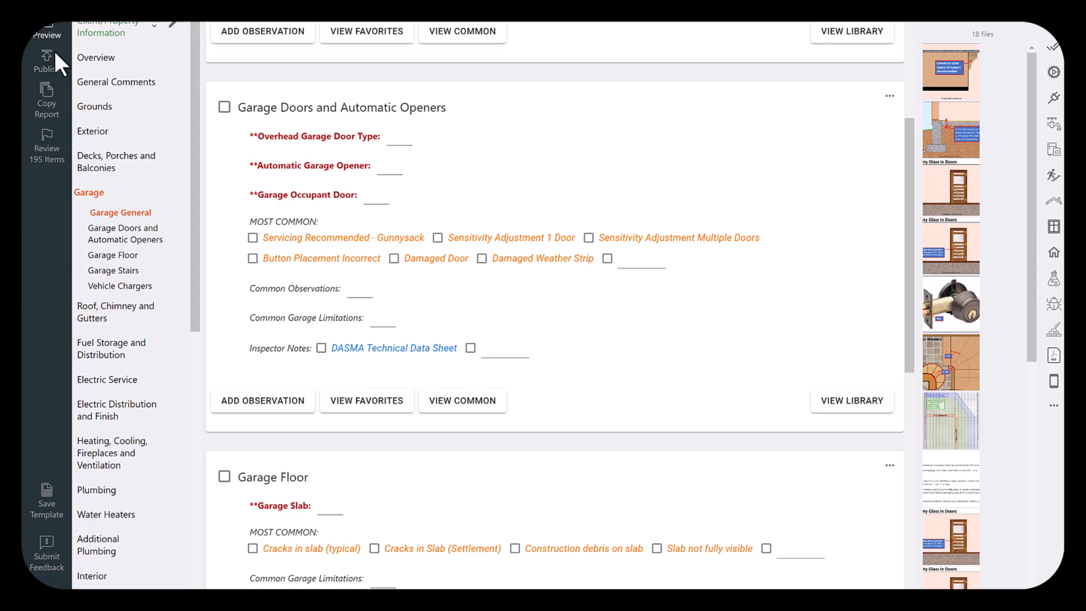
# Publish the inspection report online without sending an email
pyautogui.click(50, 67)
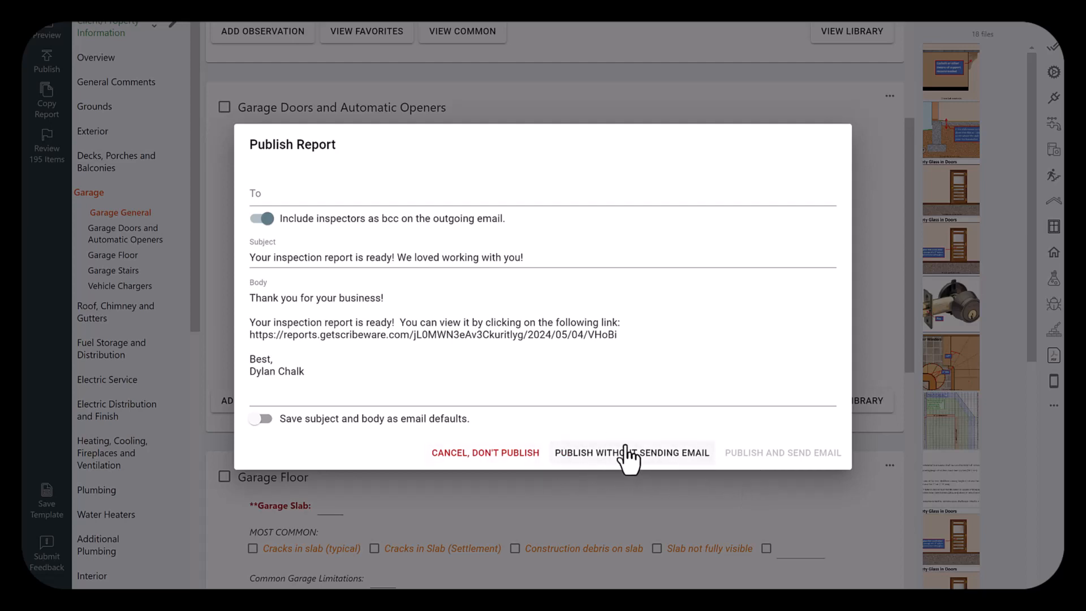
pyautogui.click(641, 456)
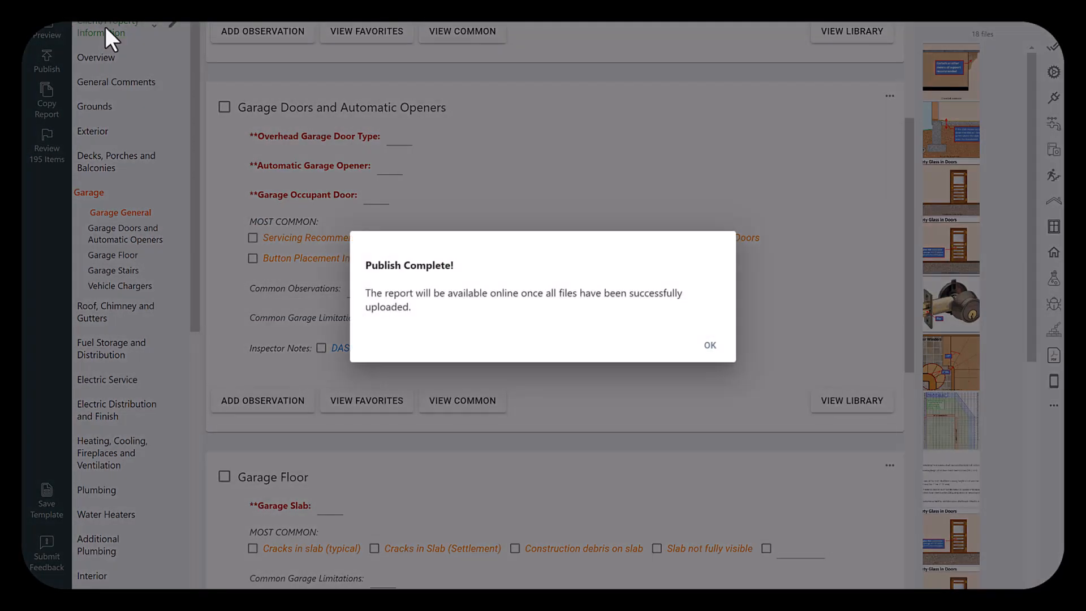
pyautogui.click(710, 346)
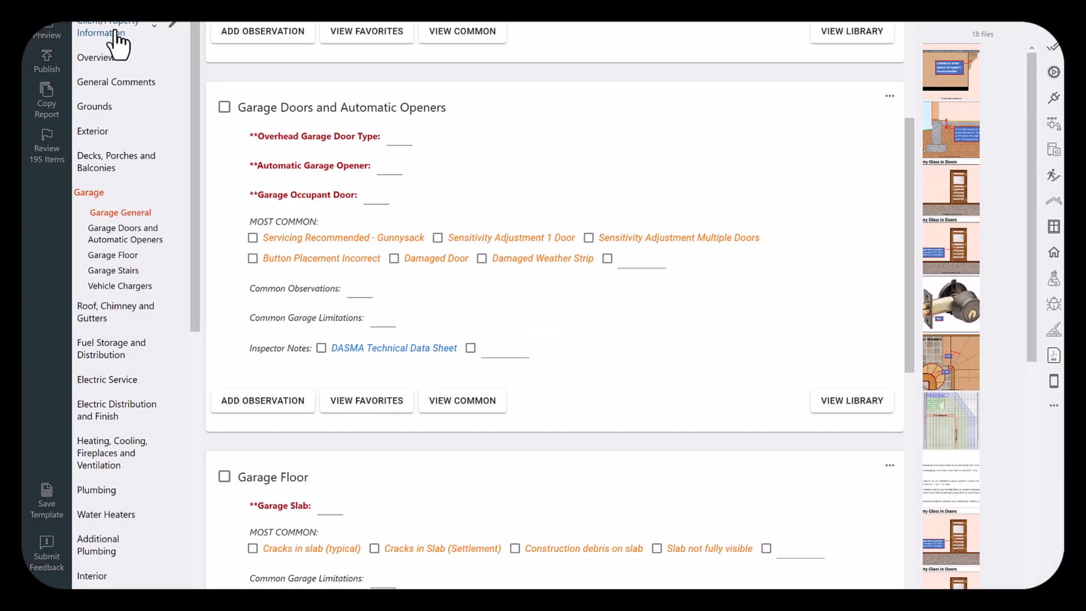
# Open the published report through the report URL in Client/Property Information and look over its web version
pyautogui.click(118, 43)
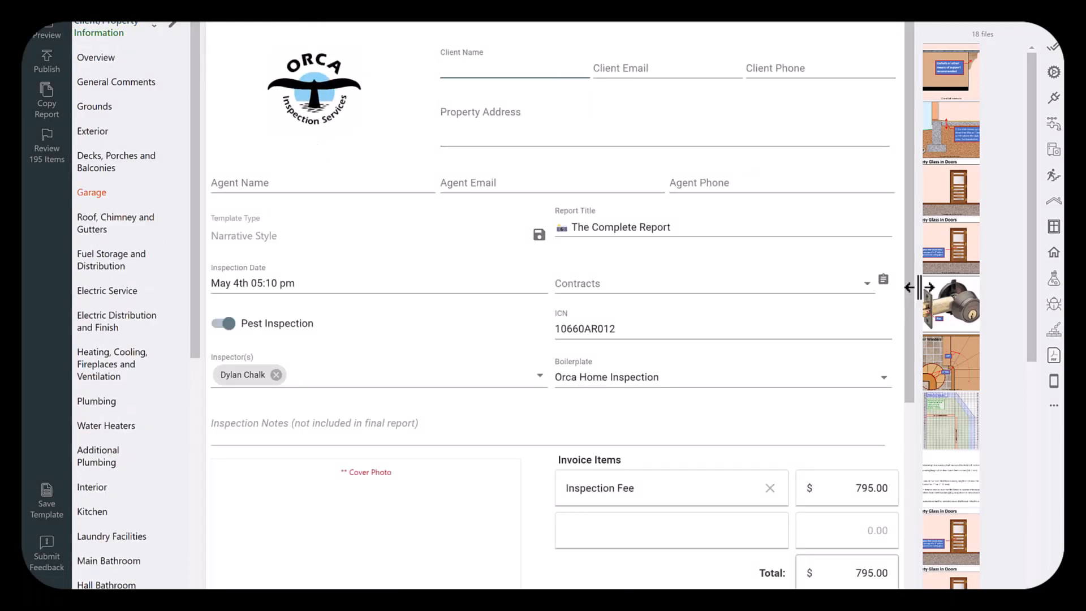
pyautogui.moveTo(909, 293); pyautogui.dragTo(909, 442)
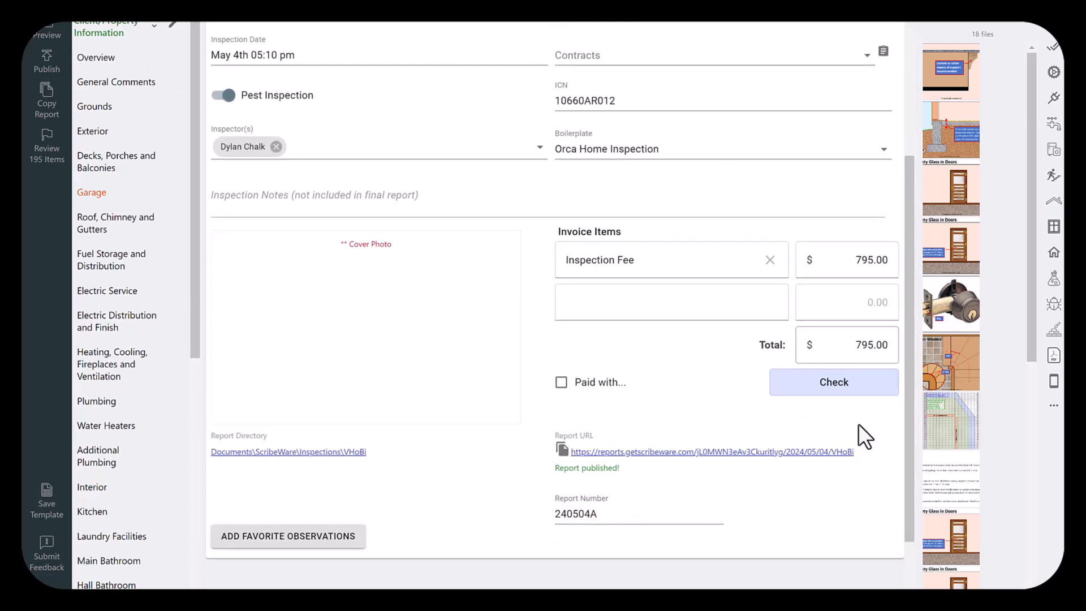
pyautogui.click(634, 455)
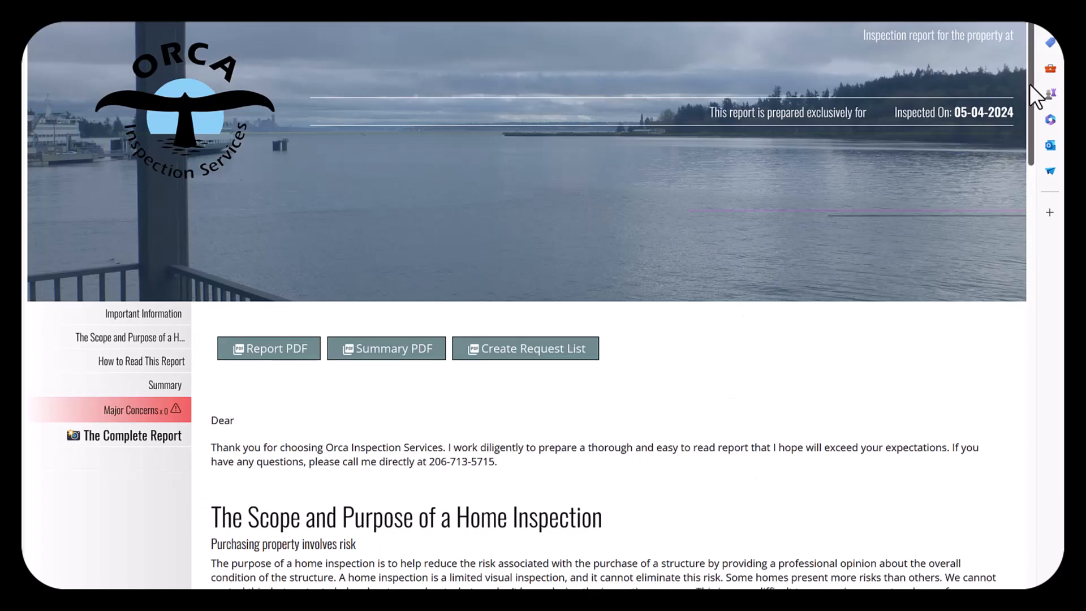
pyautogui.moveTo(1030, 83); pyautogui.dragTo(1013, 24)
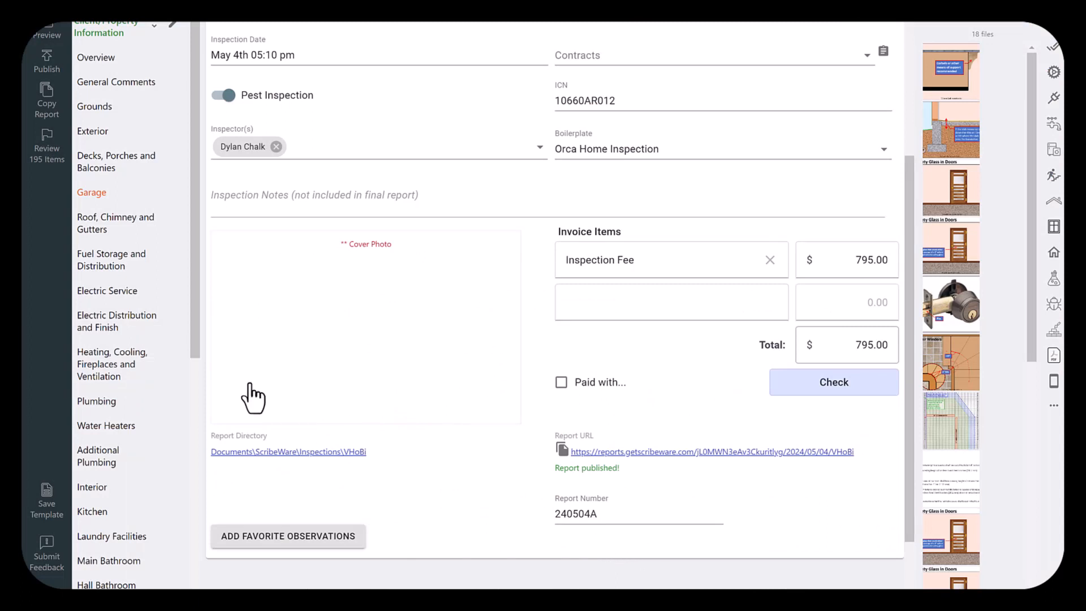
# Set the report's boilerplate to Commercial in Client/Property Information
pyautogui.moveTo(911, 416); pyautogui.dragTo(901, 222)
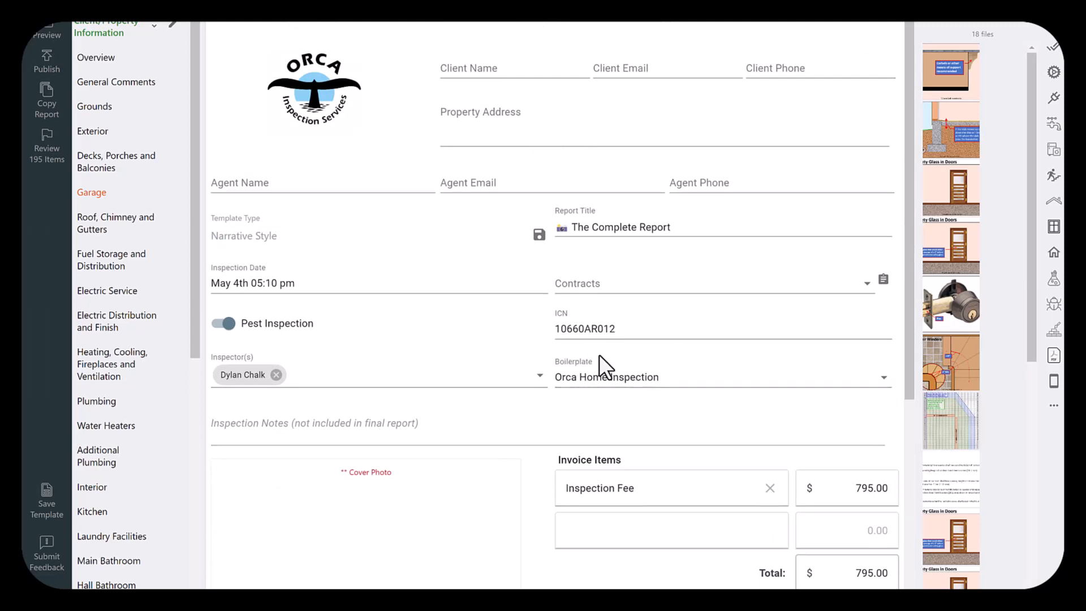
pyautogui.click(627, 376)
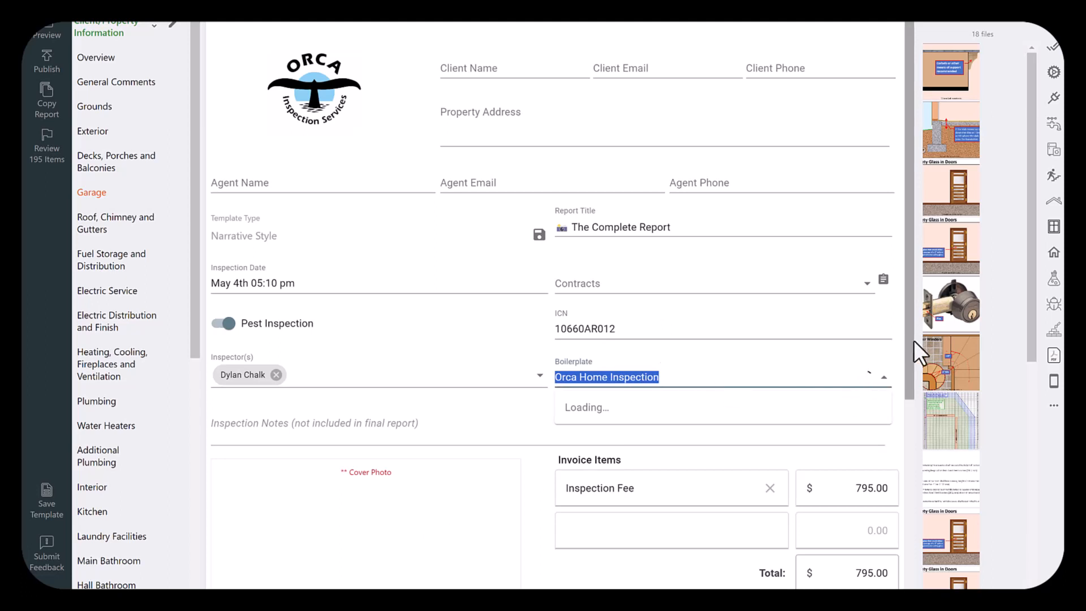
pyautogui.scroll(-2, 911, 378)
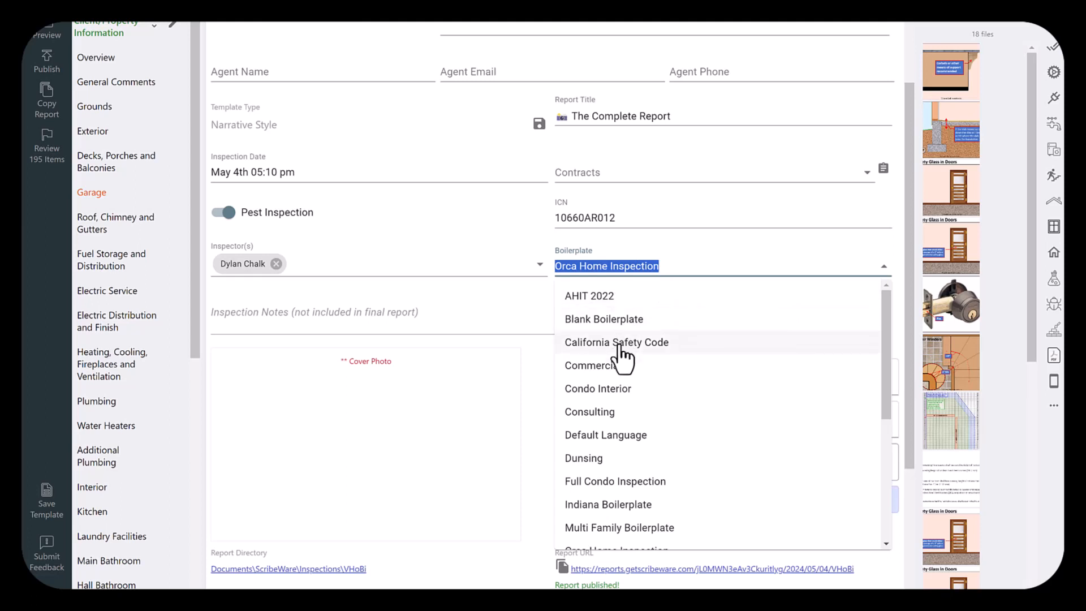
pyautogui.click(602, 369)
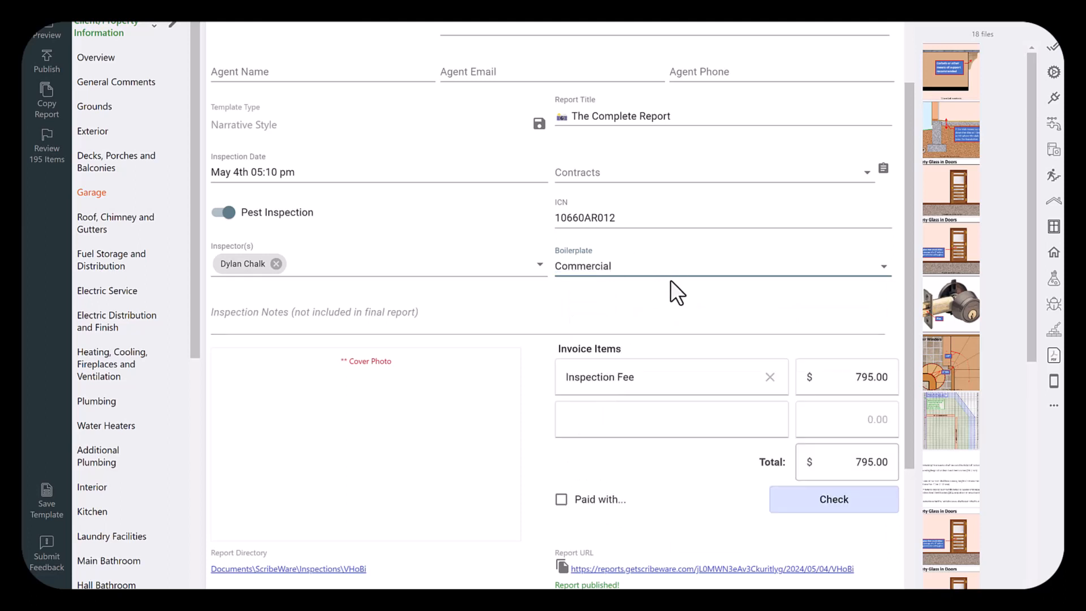
# Assign the Orca Residential - Inspector Pro contract to the report, and view the contract email without sending it
pyautogui.moveTo(911, 348); pyautogui.dragTo(918, 256)
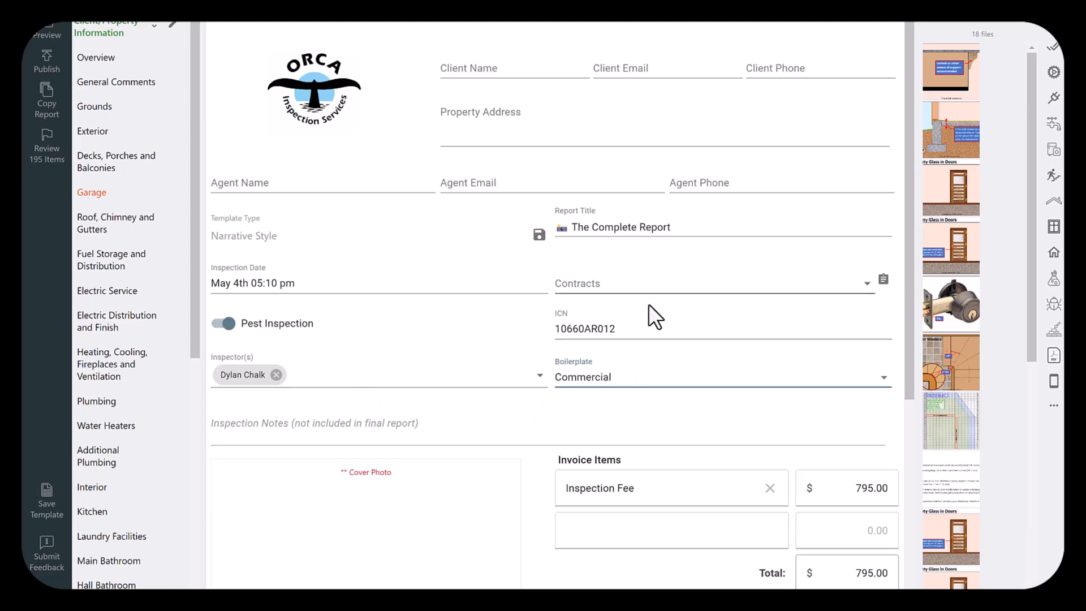
pyautogui.click(640, 291)
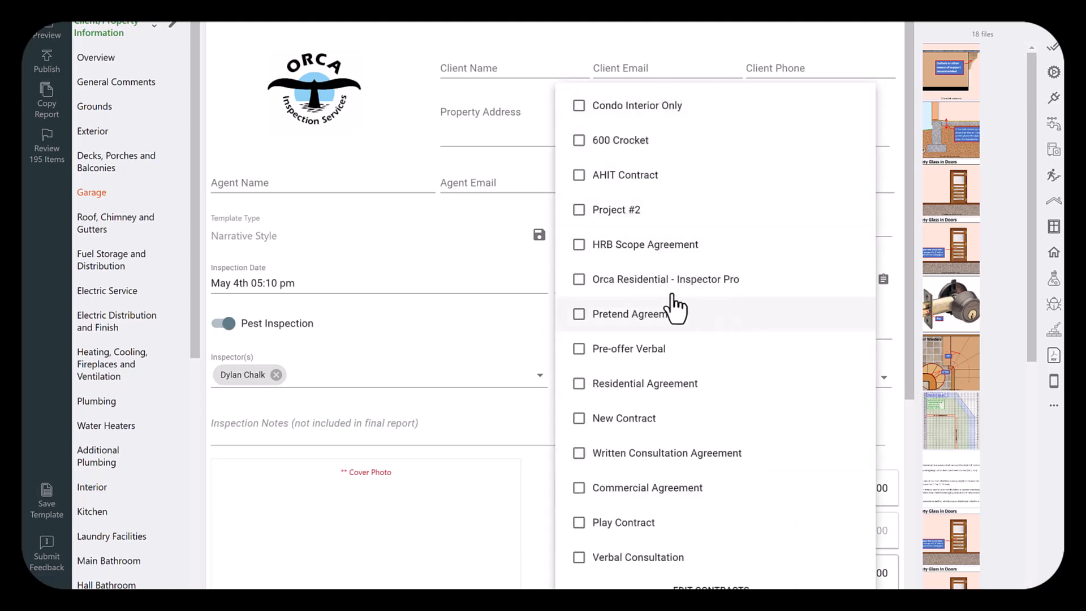
pyautogui.click(707, 283)
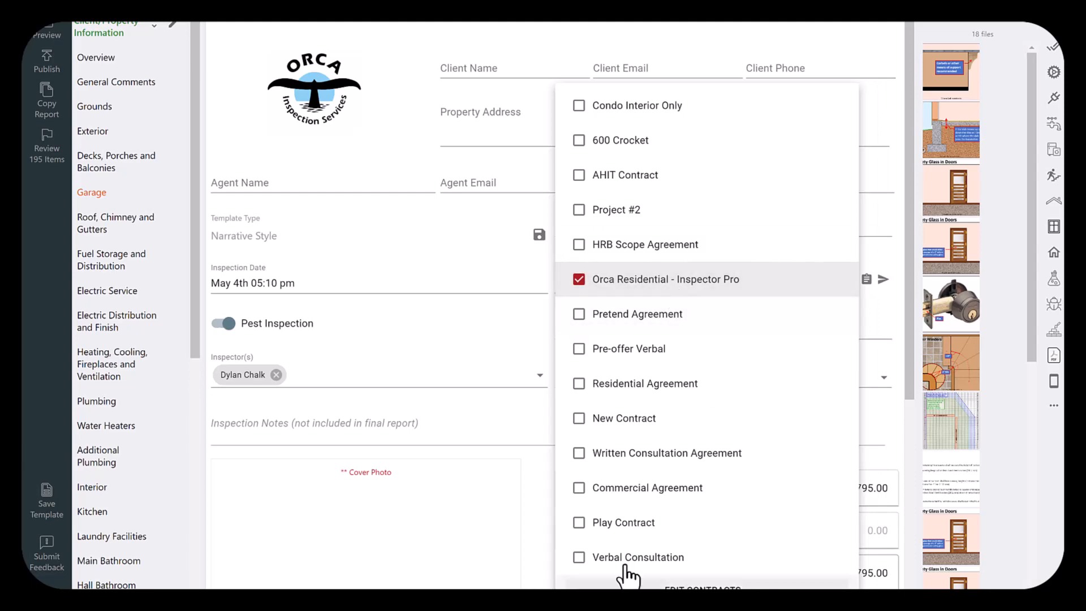
pyautogui.click(511, 317)
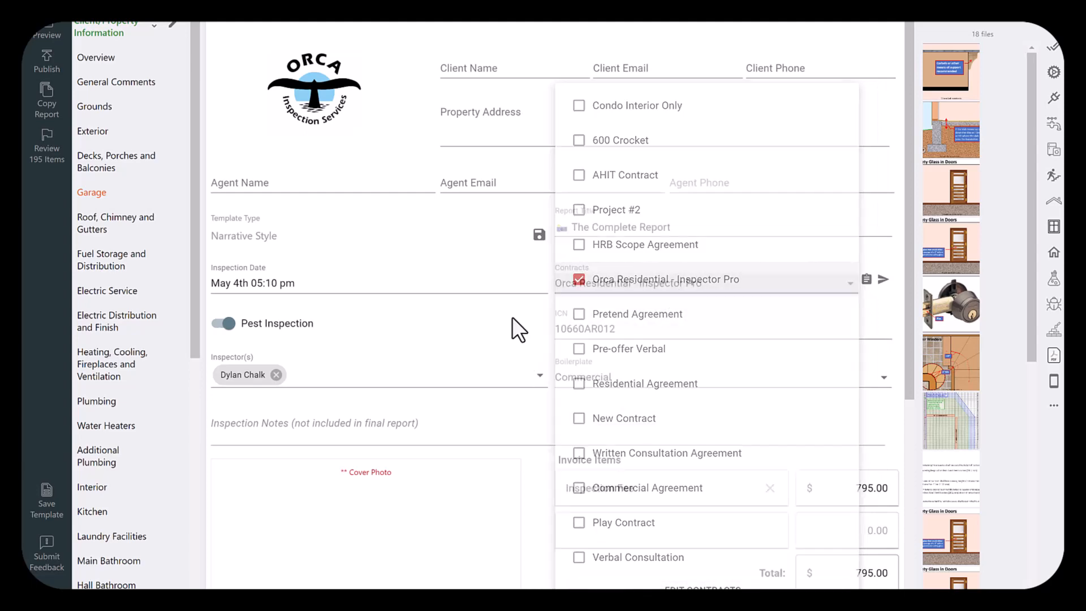
pyautogui.click(884, 279)
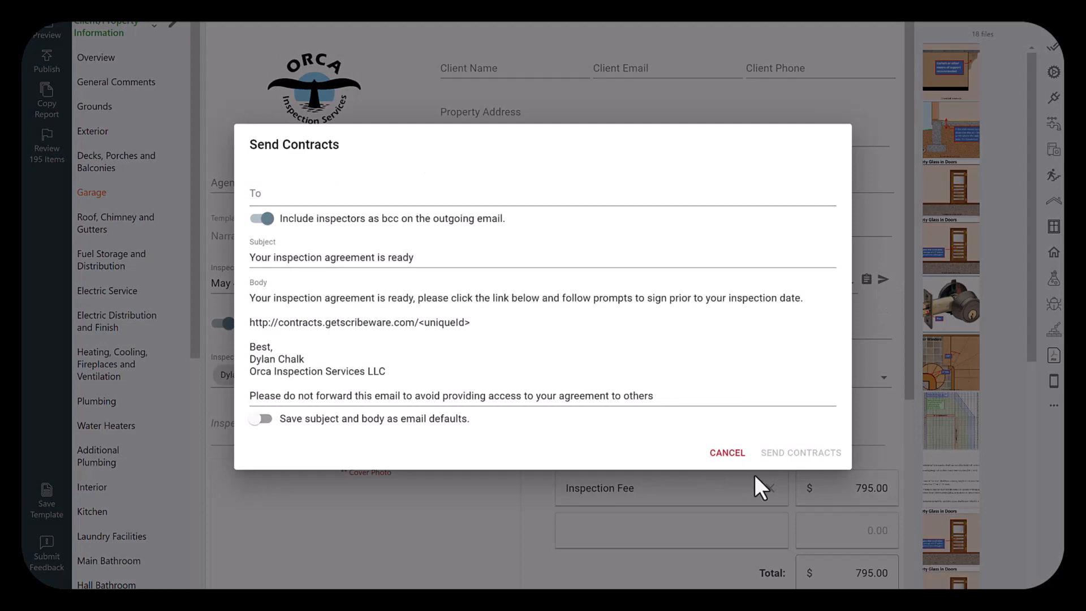
pyautogui.click(727, 453)
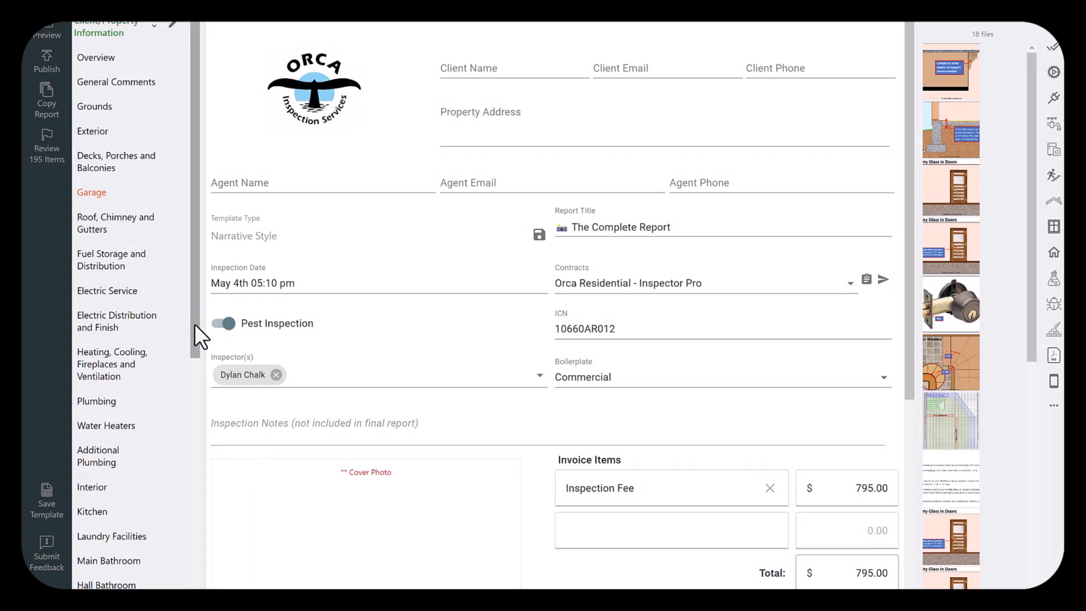
# Open the account settings and review the Profile, Company and Billing pages
pyautogui.moveTo(201, 338); pyautogui.dragTo(200, 245)
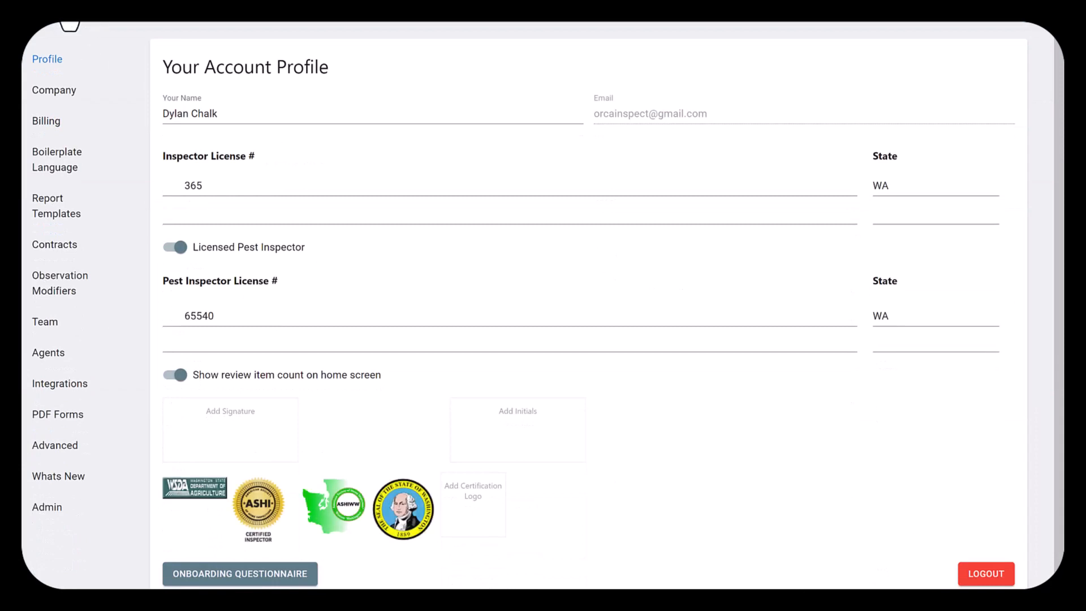
pyautogui.click(52, 5)
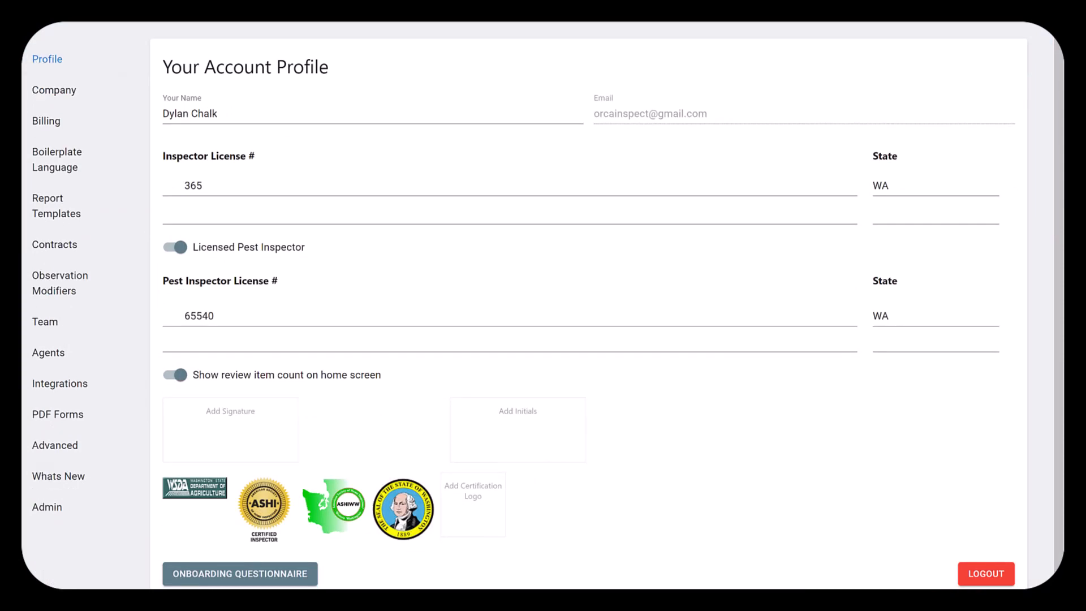
pyautogui.click(53, 320)
pyautogui.click(52, 93)
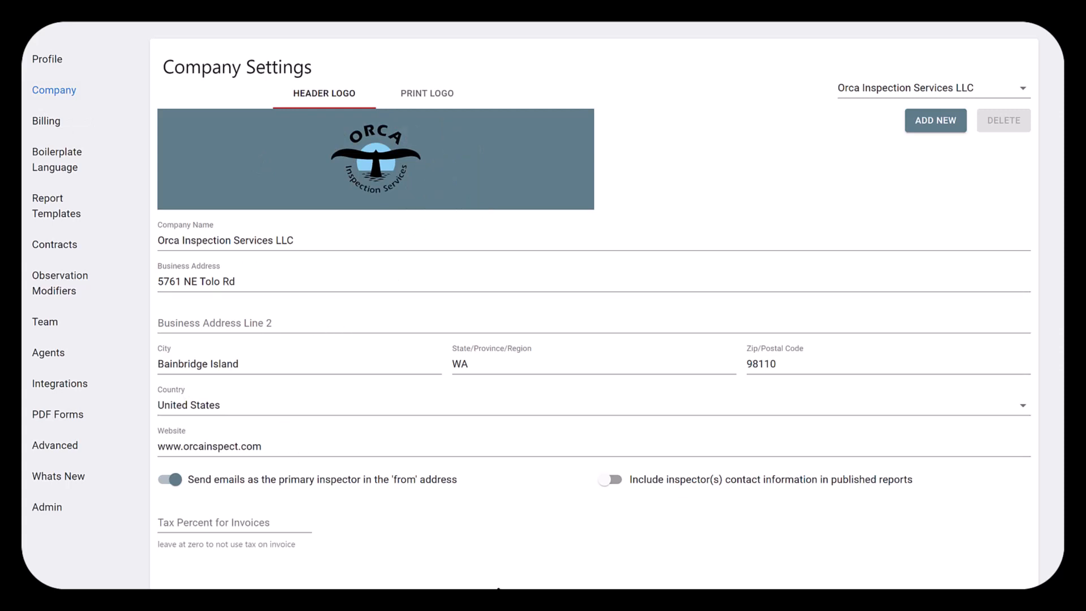
pyautogui.click(55, 123)
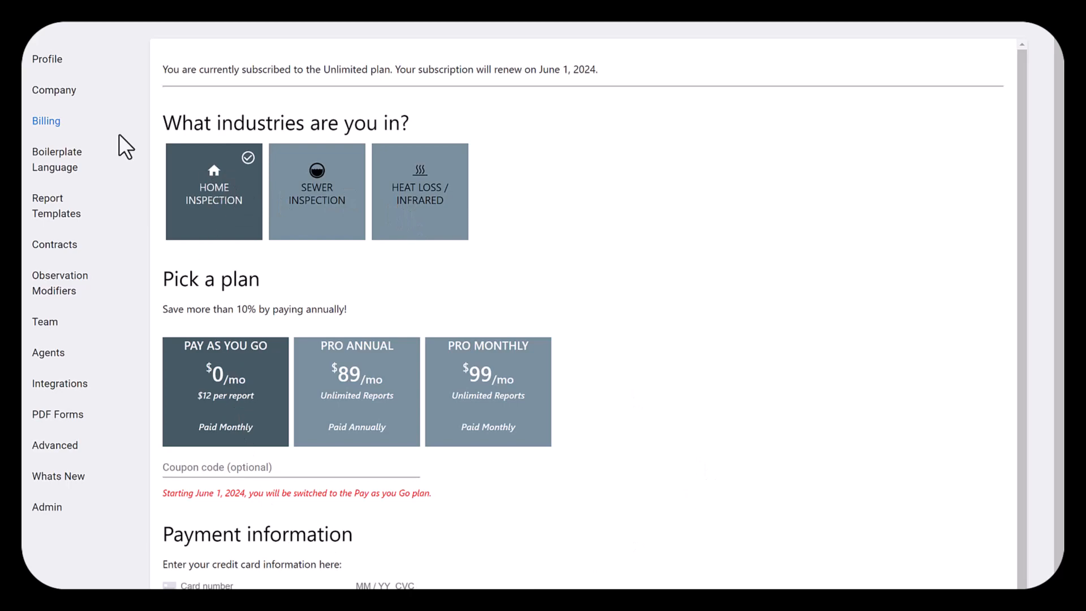
# Review the Boilerplate Language settings and the list of available boilerplates, keeping Commercial selected
pyautogui.click(52, 186)
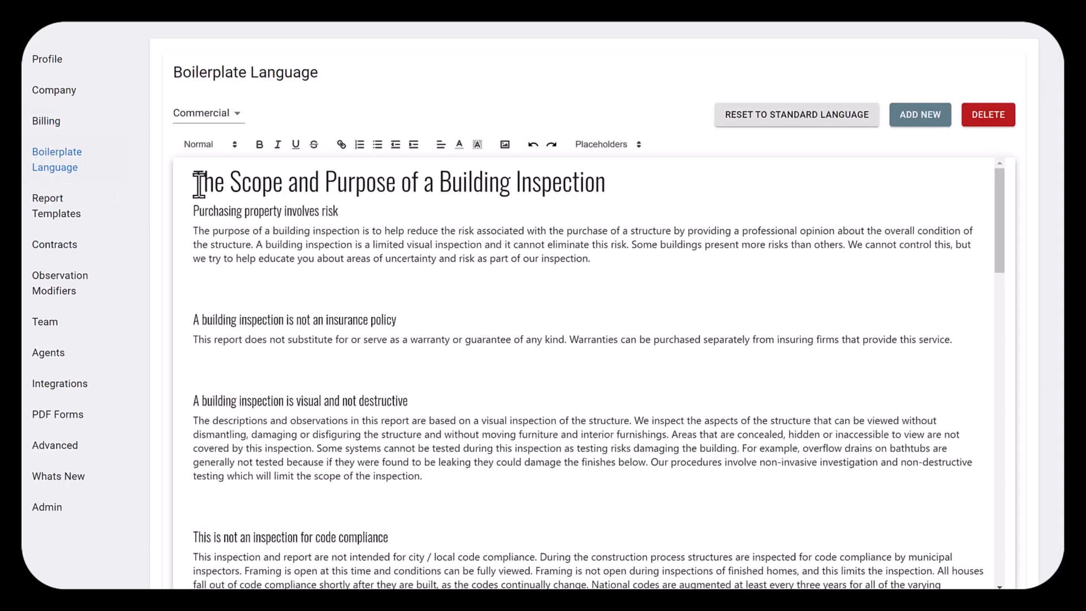
pyautogui.click(229, 117)
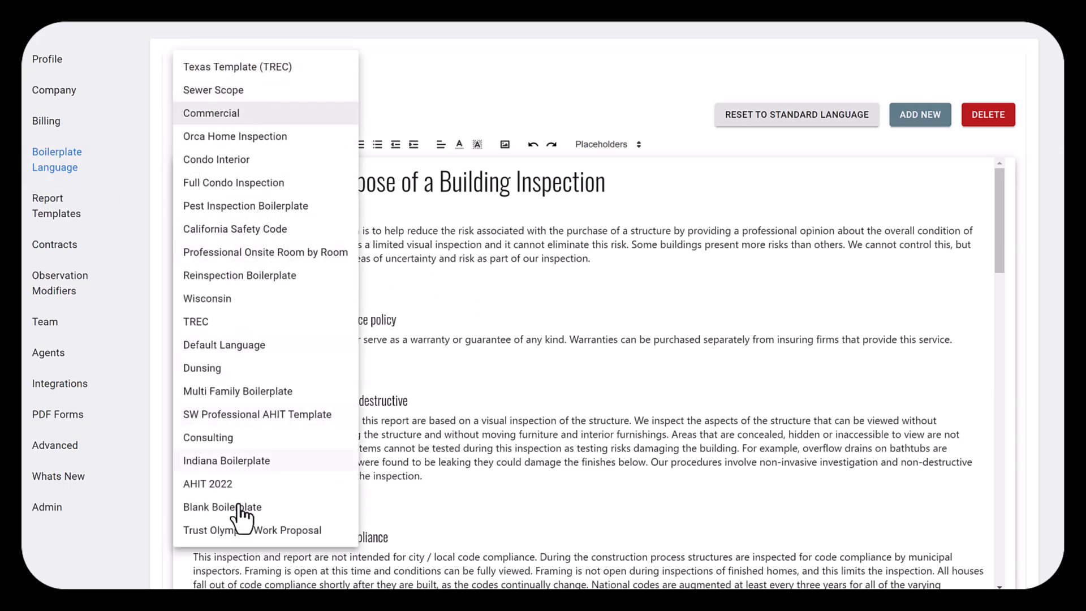
pyautogui.click(627, 292)
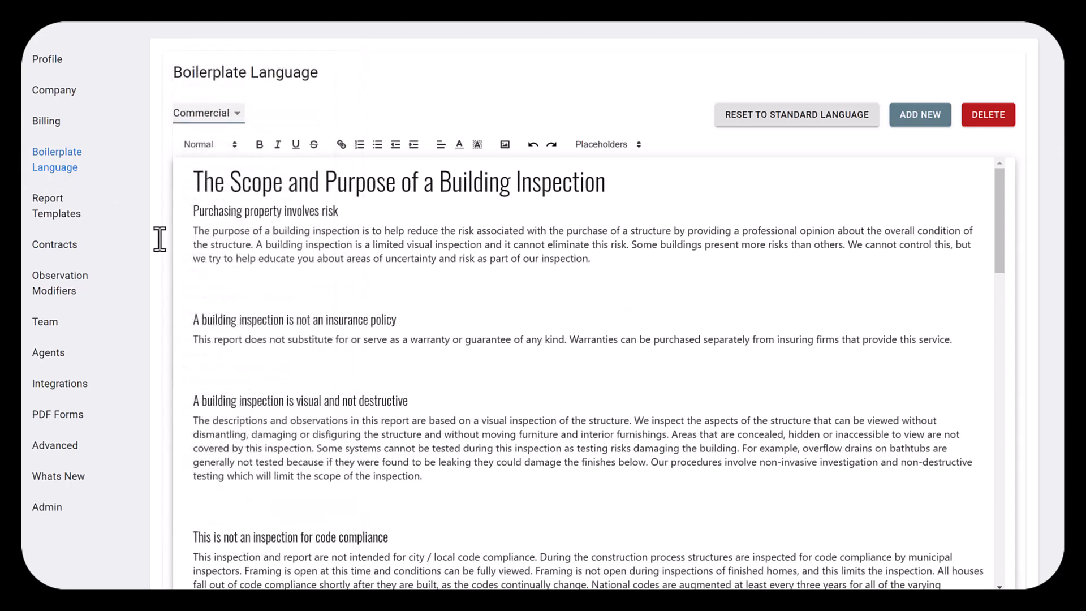
# Open the Report Templates settings and view the list of available templates, keeping Narrative Style selected
pyautogui.click(63, 208)
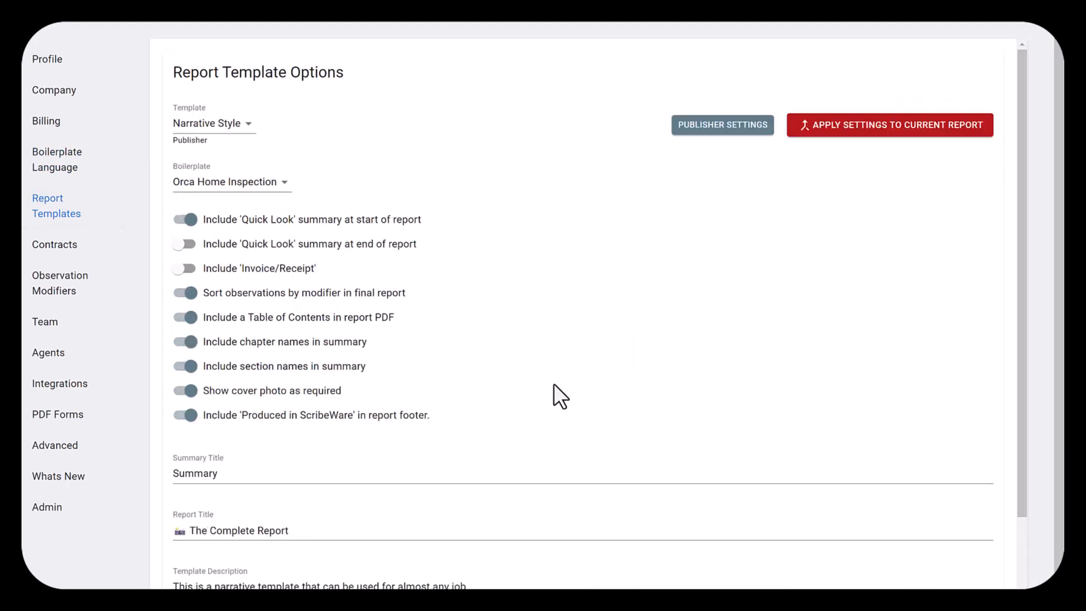
pyautogui.click(210, 127)
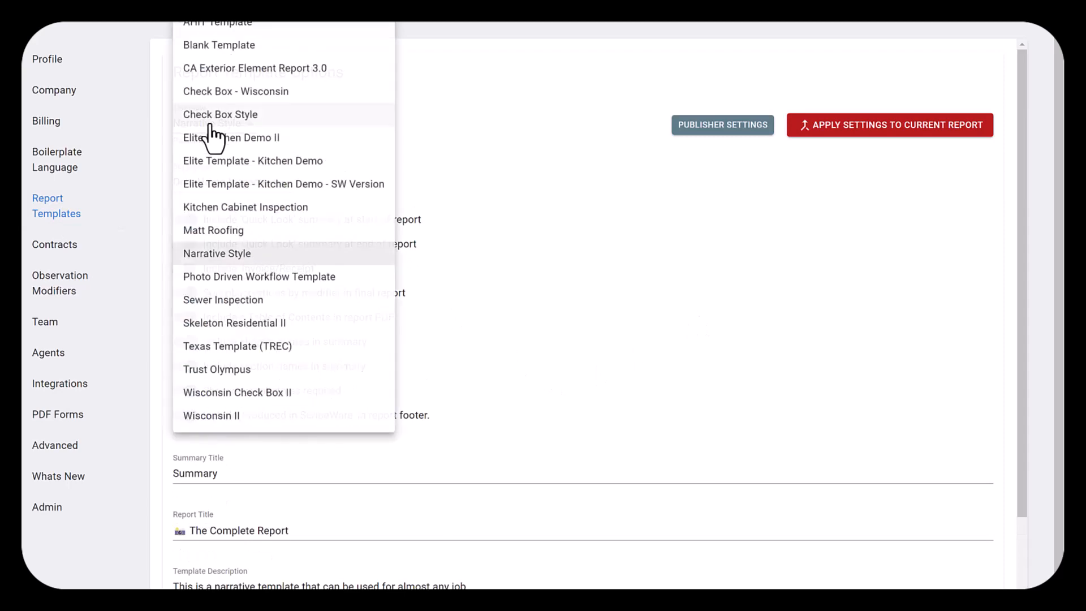
pyautogui.click(656, 298)
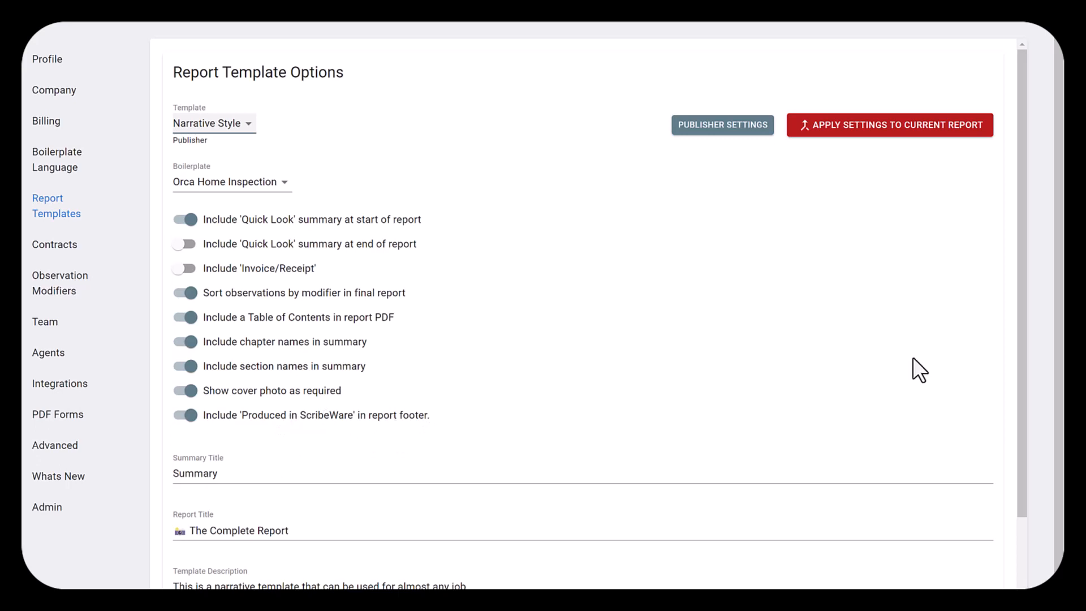
# Examine the Narrative Style template's summary title, report title and template description
pyautogui.moveTo(1017, 376); pyautogui.dragTo(1007, 499)
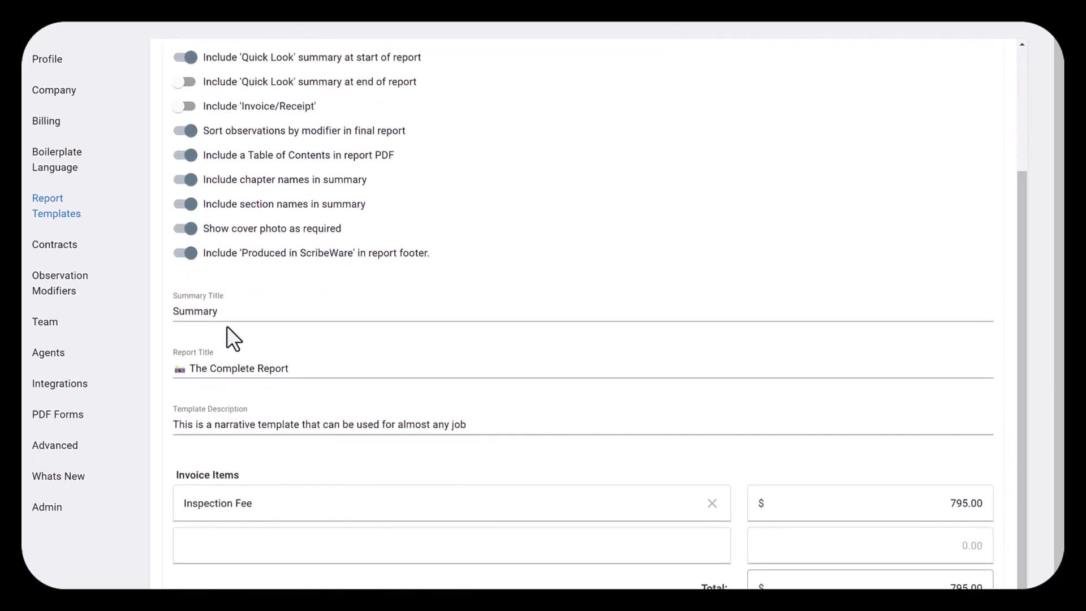
pyautogui.moveTo(218, 309); pyautogui.dragTo(167, 311)
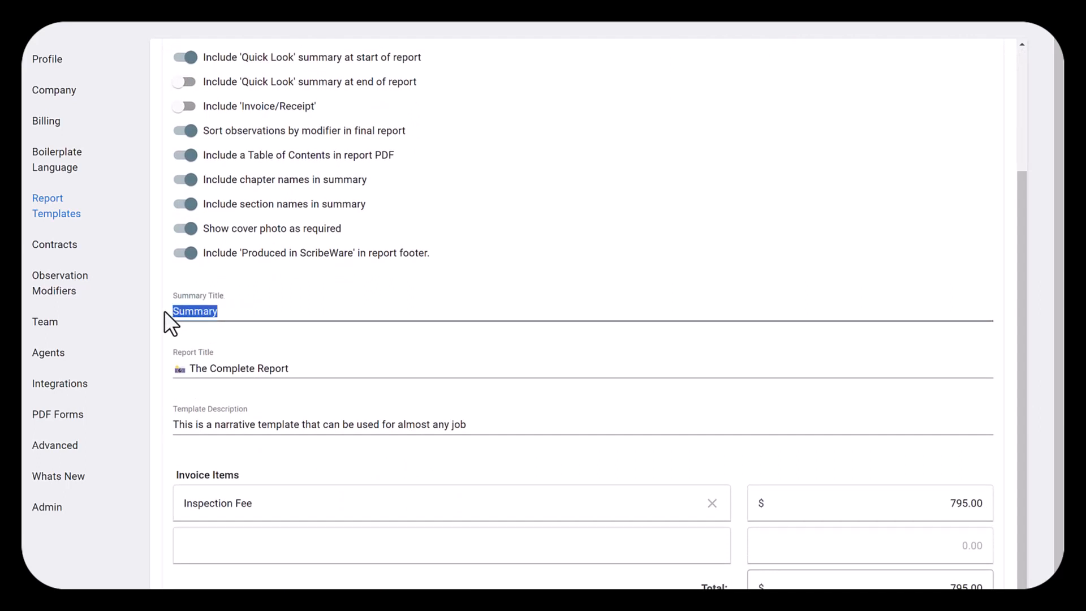
pyautogui.click(223, 311)
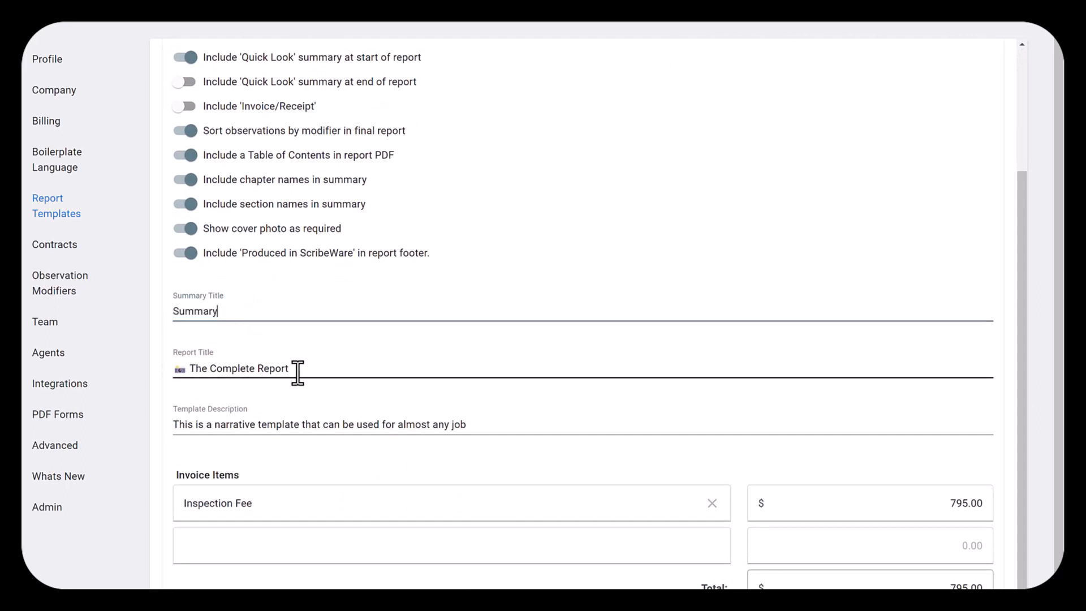
pyautogui.moveTo(297, 373); pyautogui.dragTo(165, 368)
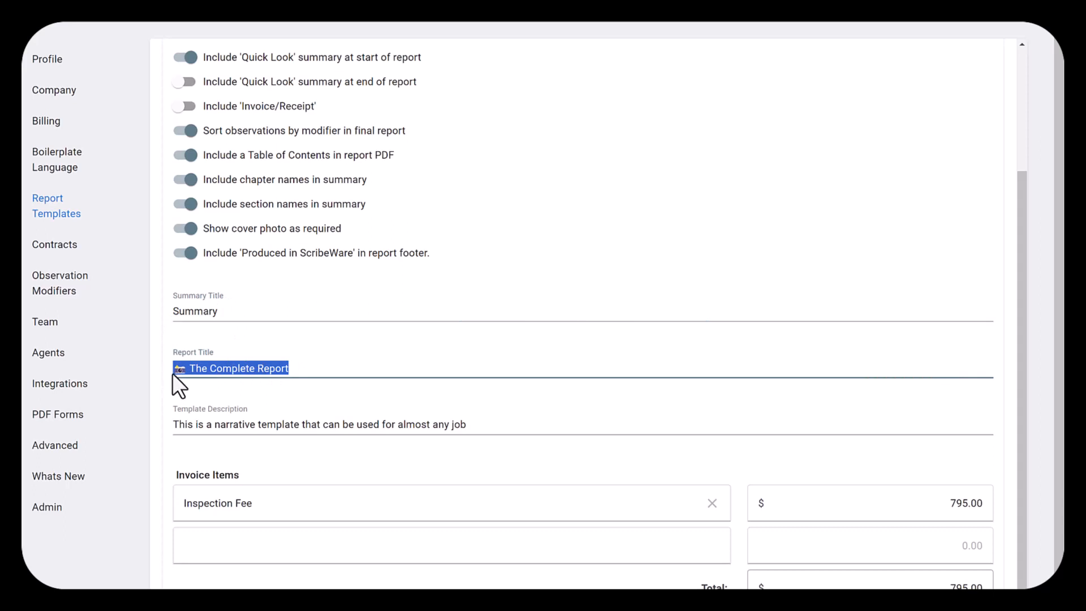
pyautogui.click(322, 375)
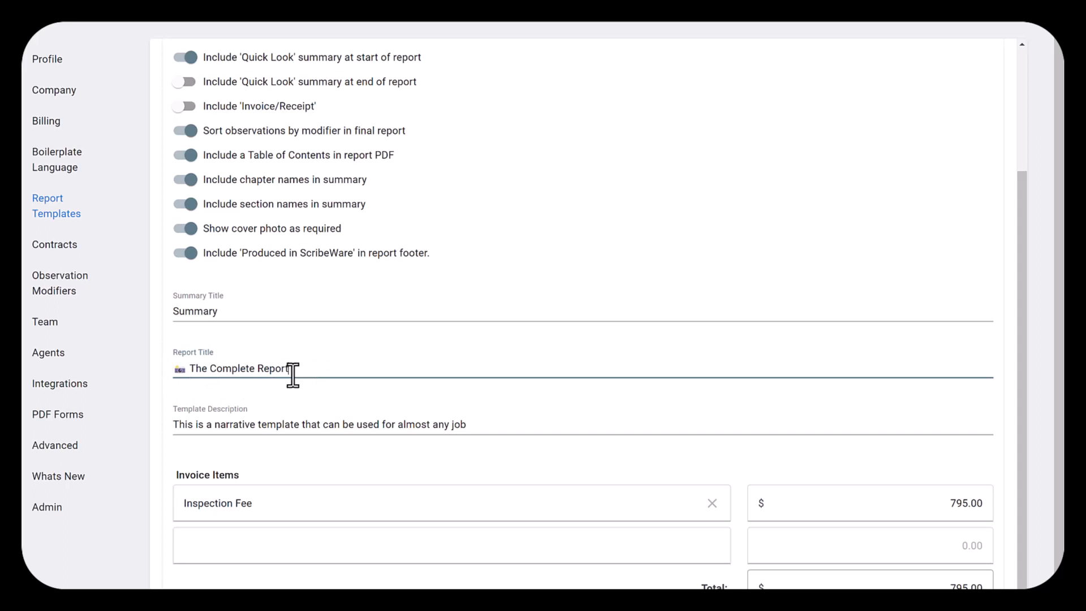
pyautogui.click(247, 423)
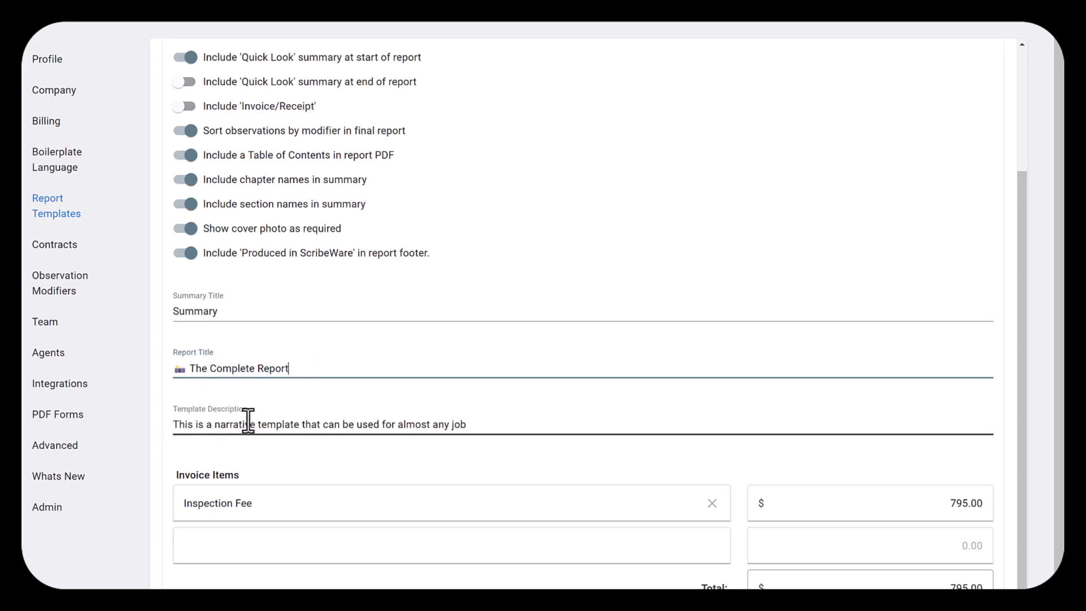
# Examine the Narrative Style template's description text without changing it
pyautogui.moveTo(469, 425); pyautogui.dragTo(168, 427)
pyautogui.click(537, 404)
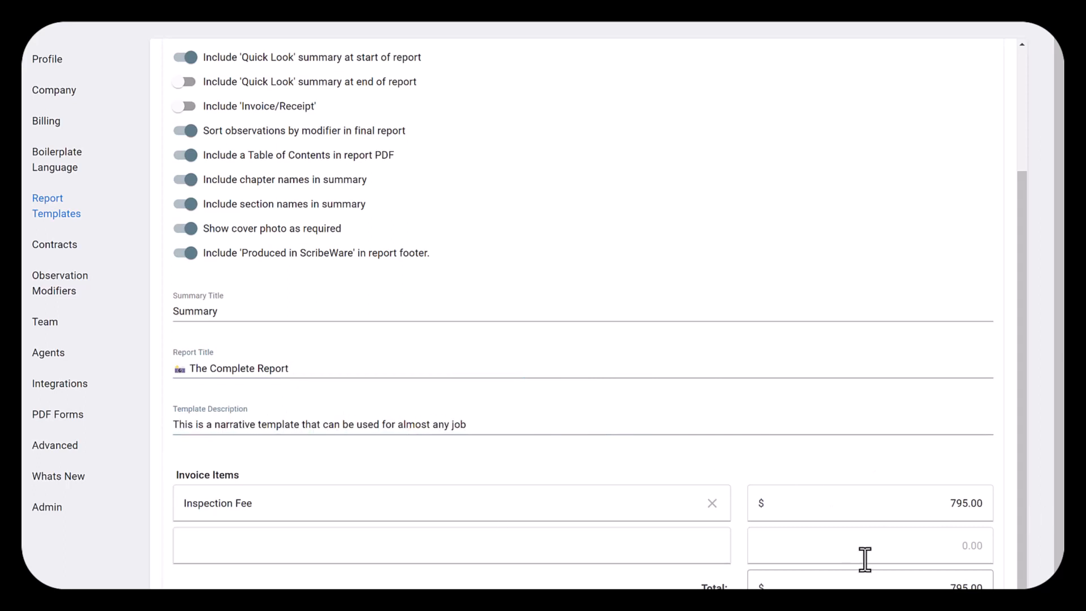
# Open the Contracts settings and review the available contract types and placeholders, keeping Condo Interior Only selected
pyautogui.click(47, 248)
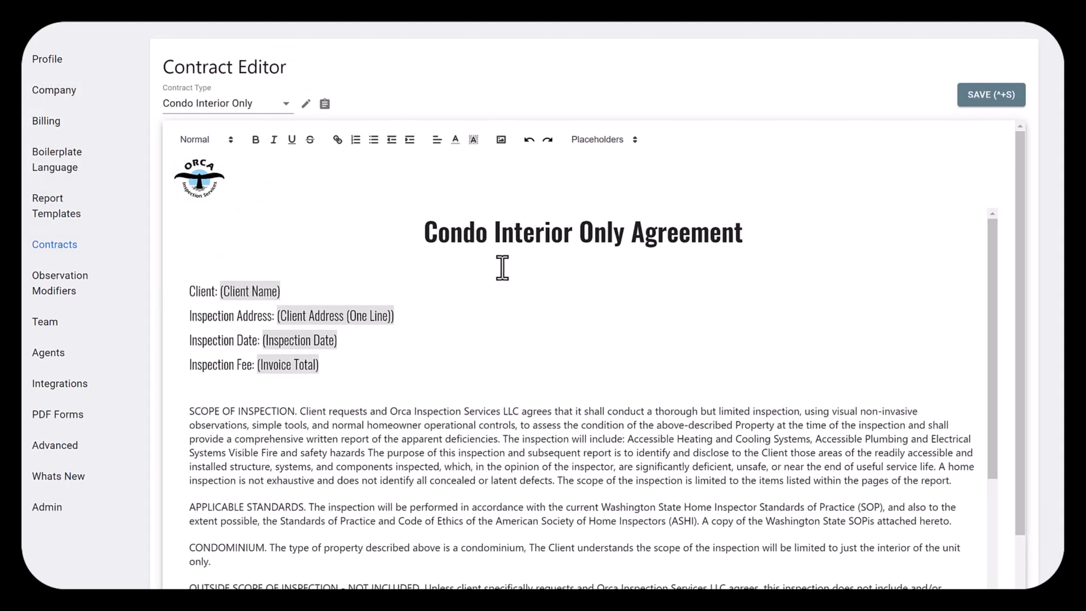
pyautogui.click(259, 104)
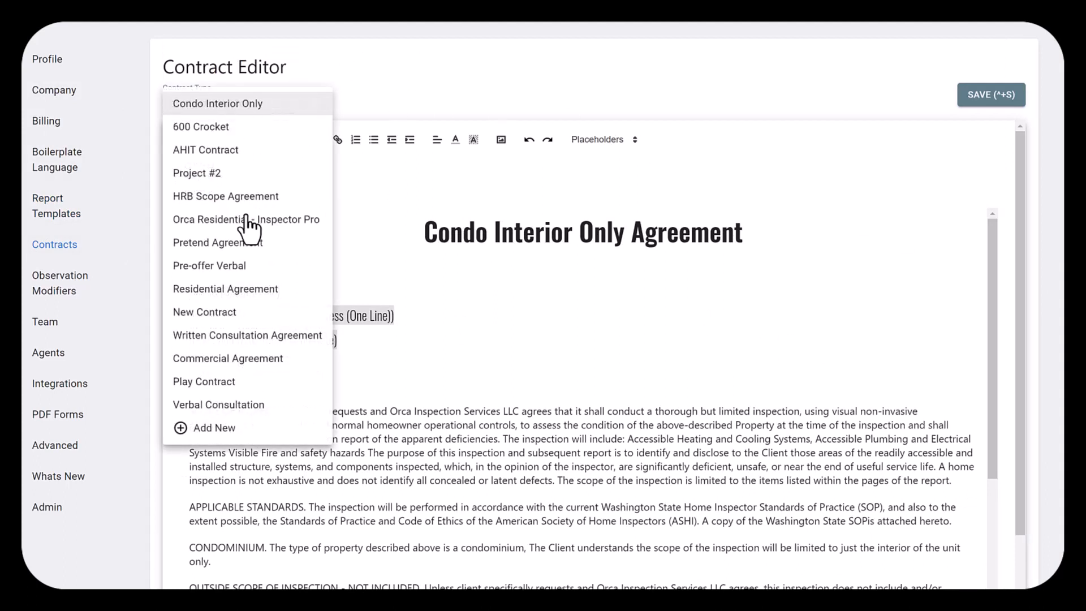
pyautogui.click(630, 390)
pyautogui.click(603, 140)
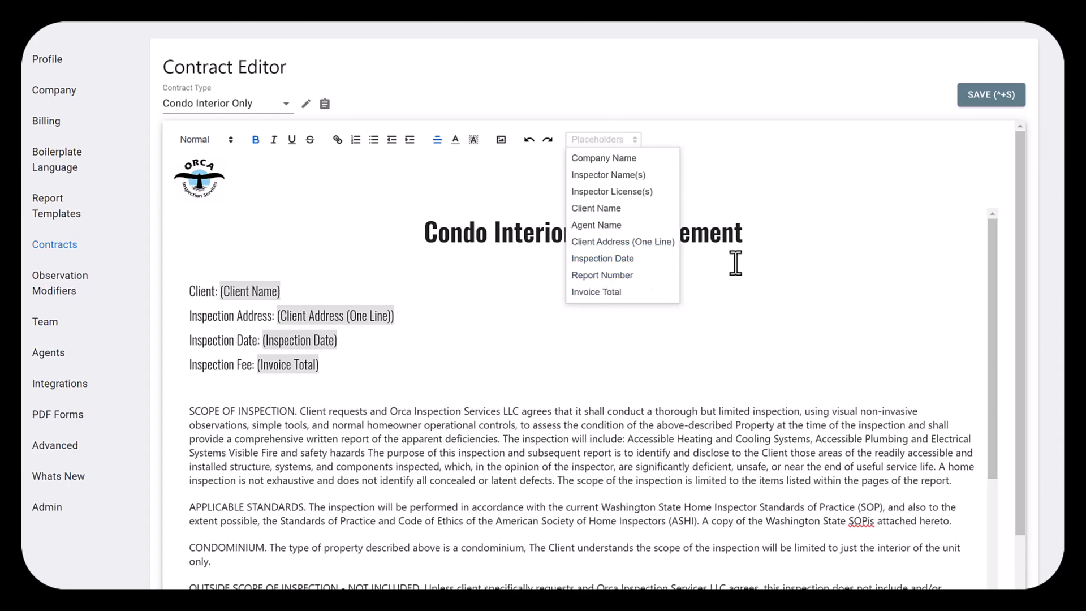
pyautogui.click(715, 356)
# Open the Observation Modifiers settings and review the custom modifiers of the Narrative Style template
pyautogui.click(50, 288)
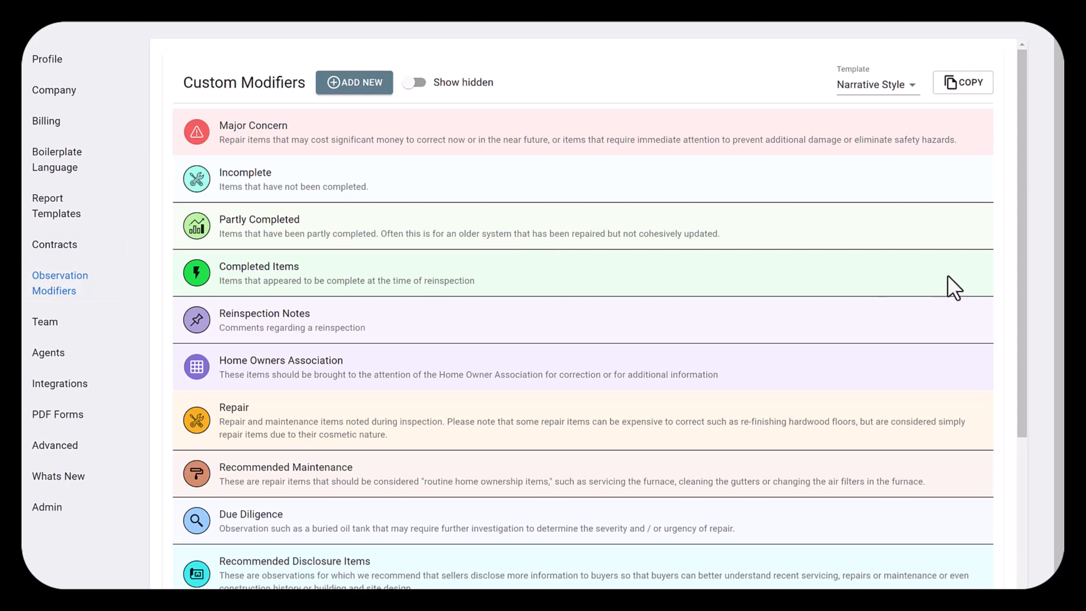
pyautogui.moveTo(1014, 266); pyautogui.dragTo(1044, 232)
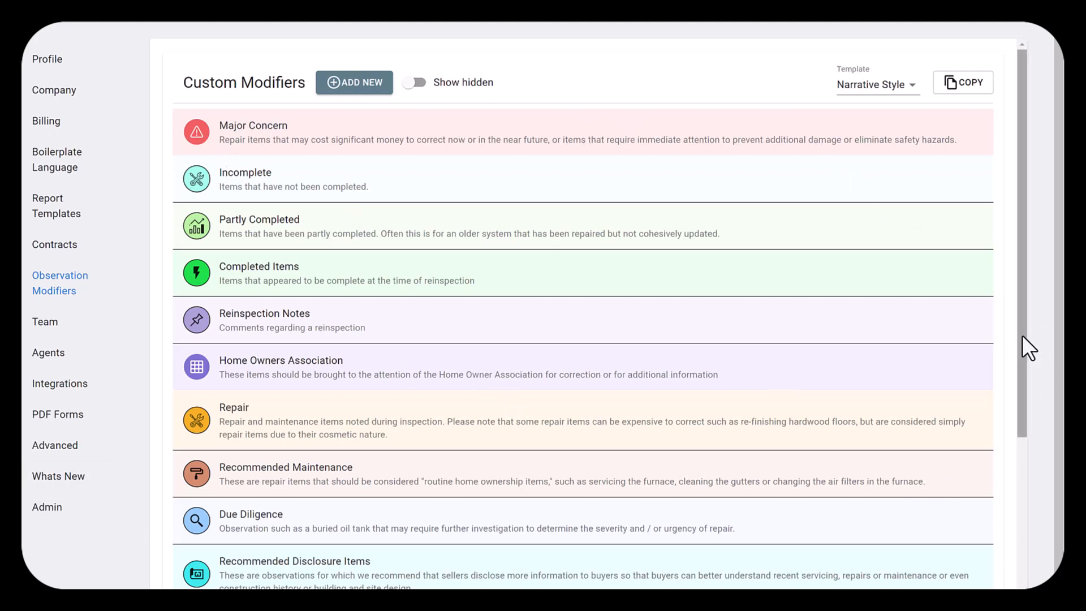
pyautogui.moveTo(1023, 334)
pyautogui.mouseDown()
pyautogui.moveTo(1020, 351)
pyautogui.moveTo(1027, 319)
pyautogui.mouseUp()
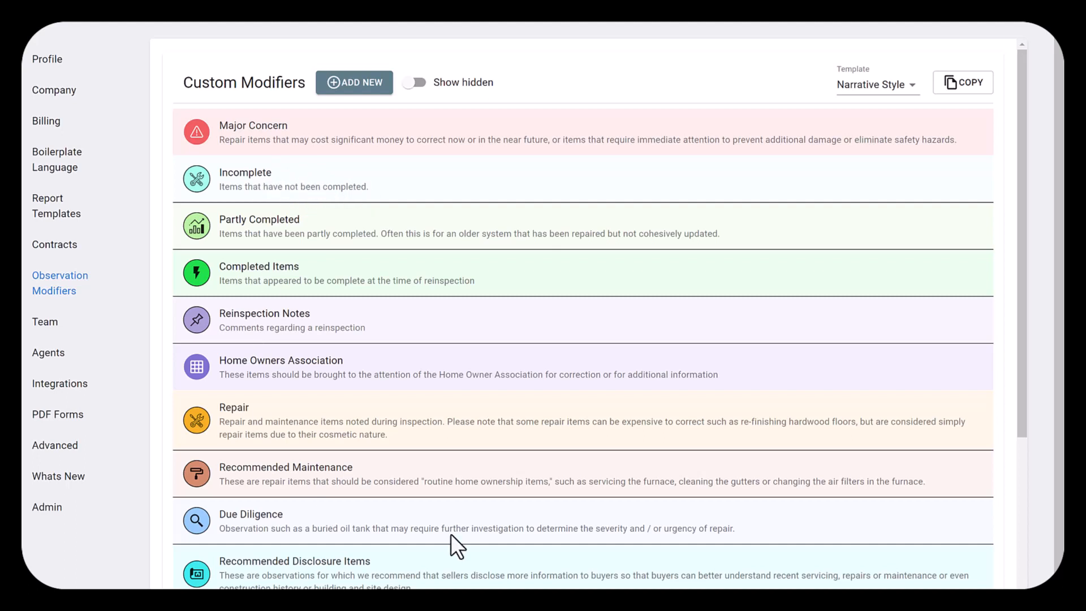
# Open the Major Concern modifier, examine its name, description and no-instances description, and close it without saving
pyautogui.click(277, 125)
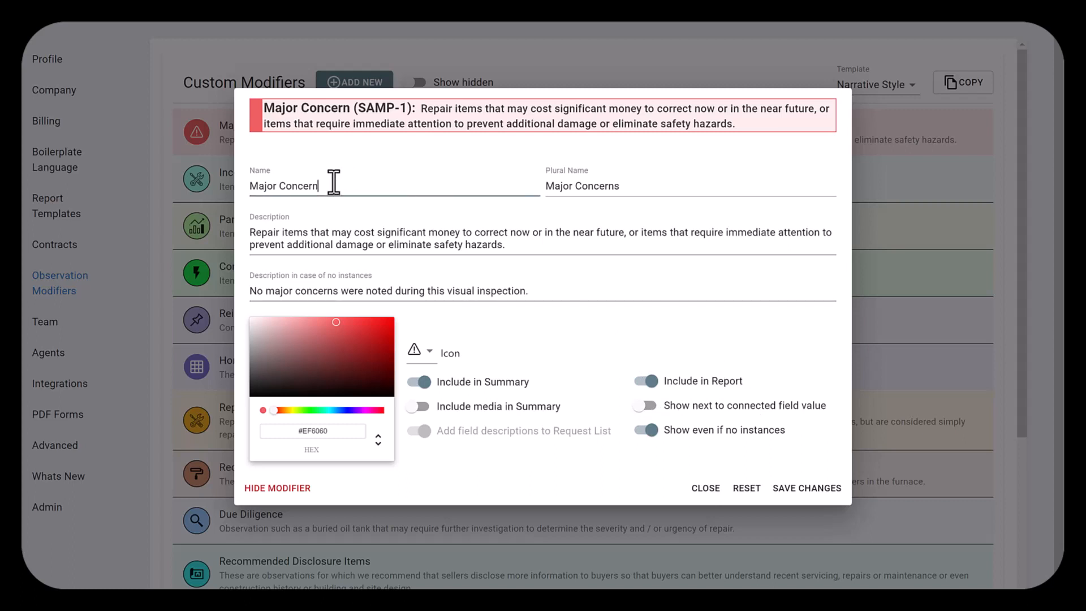
pyautogui.moveTo(327, 189); pyautogui.dragTo(252, 189)
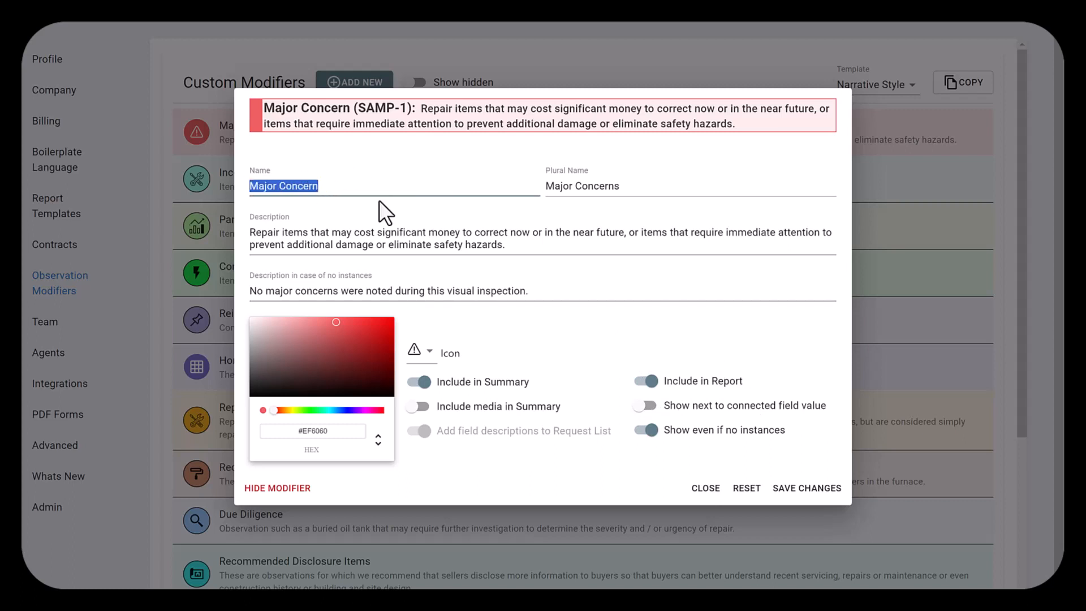
pyautogui.click(506, 246)
pyautogui.moveTo(506, 246); pyautogui.dragTo(225, 227)
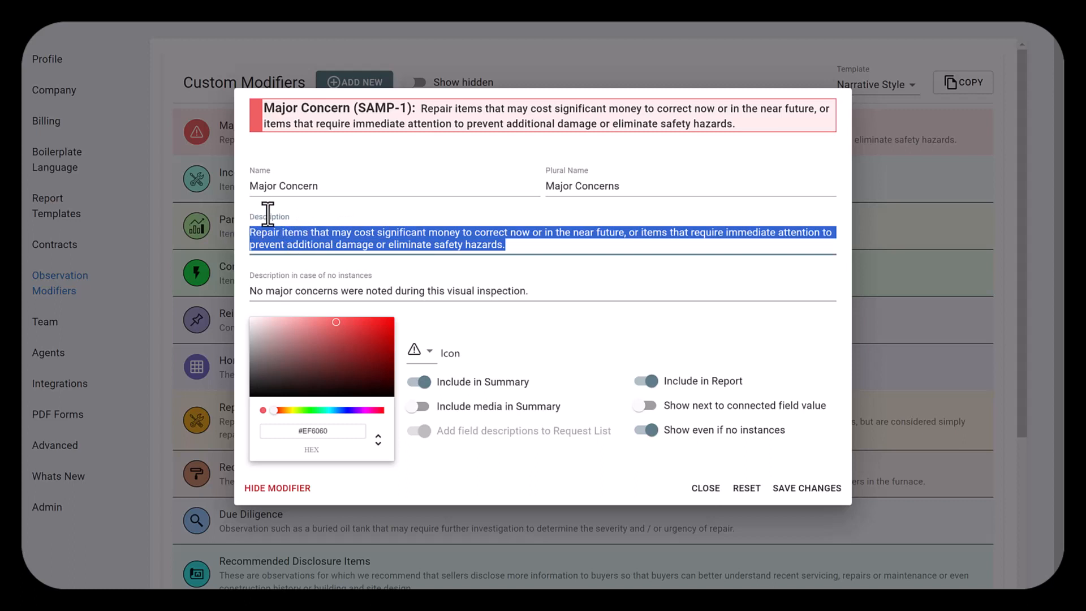
pyautogui.click(573, 270)
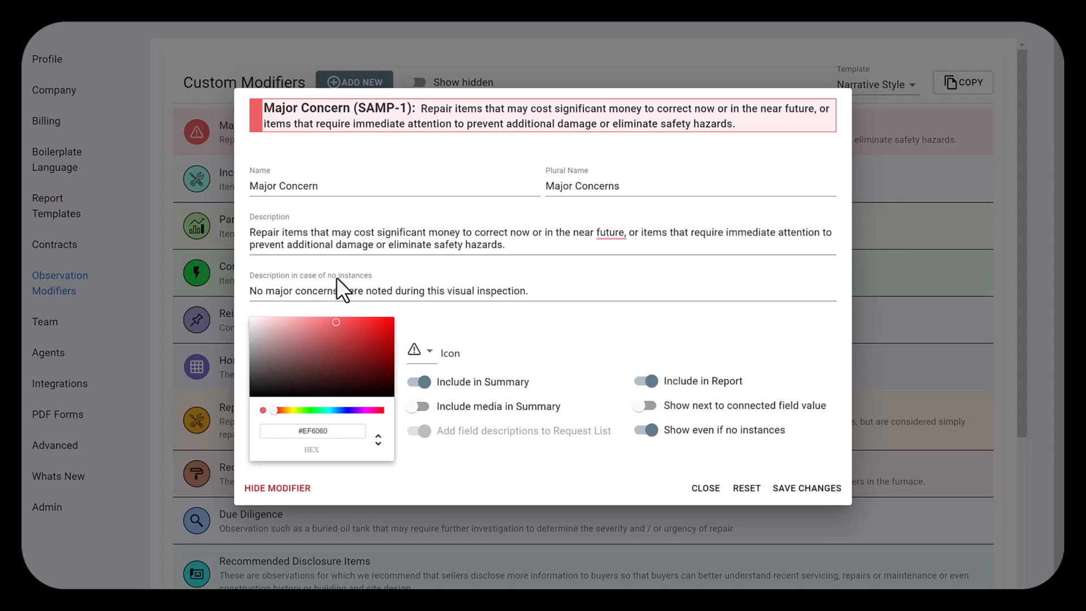
pyautogui.moveTo(538, 294); pyautogui.dragTo(246, 285)
pyautogui.click(560, 288)
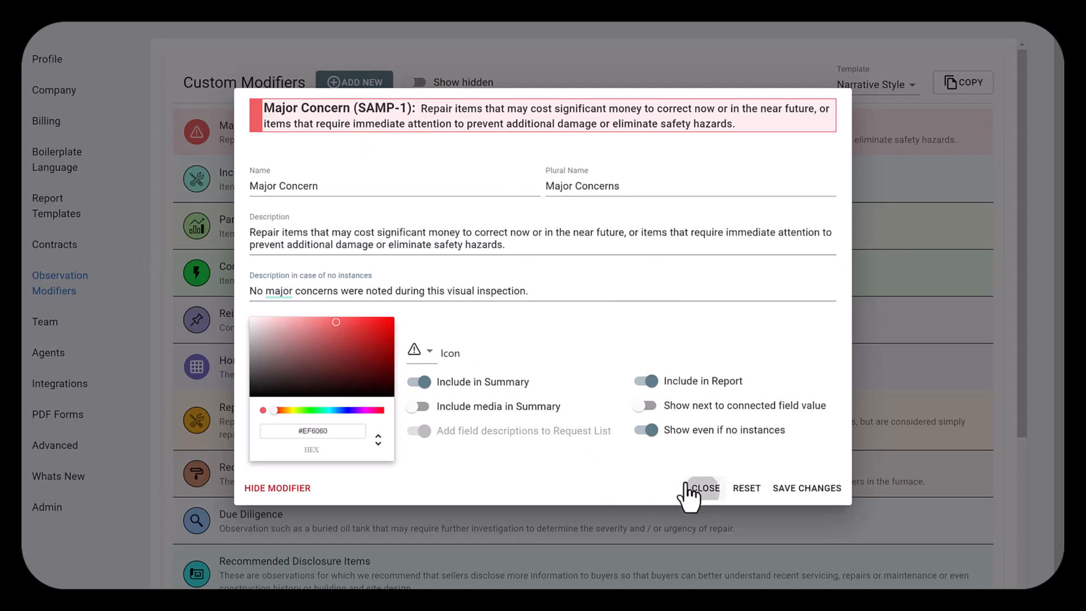
pyautogui.click(701, 489)
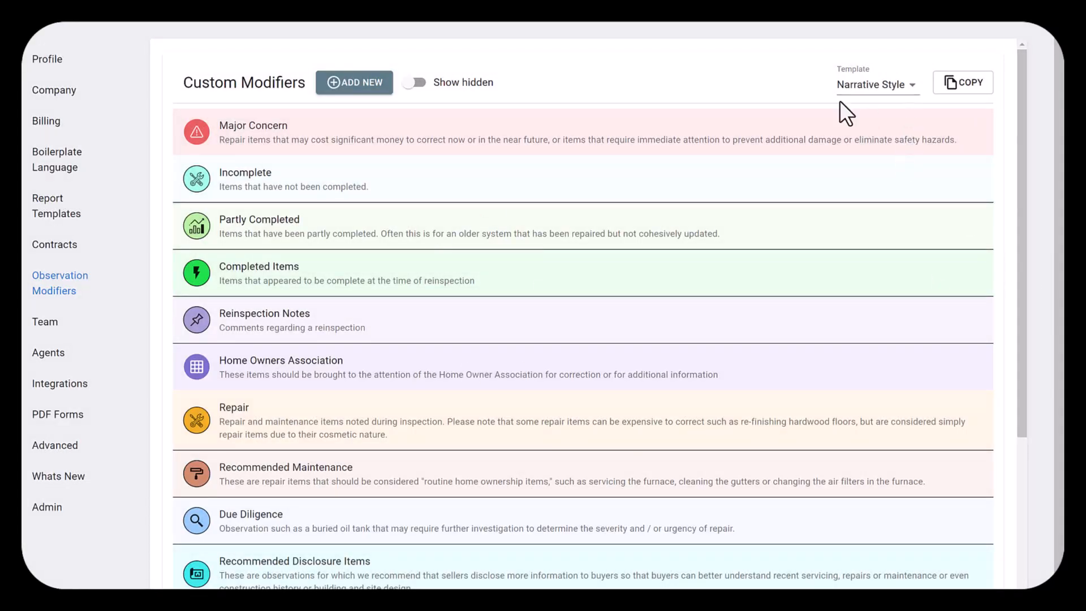
# View the templates available for custom modifiers, keep Narrative Style selected and look through its modifier list
pyautogui.click(905, 90)
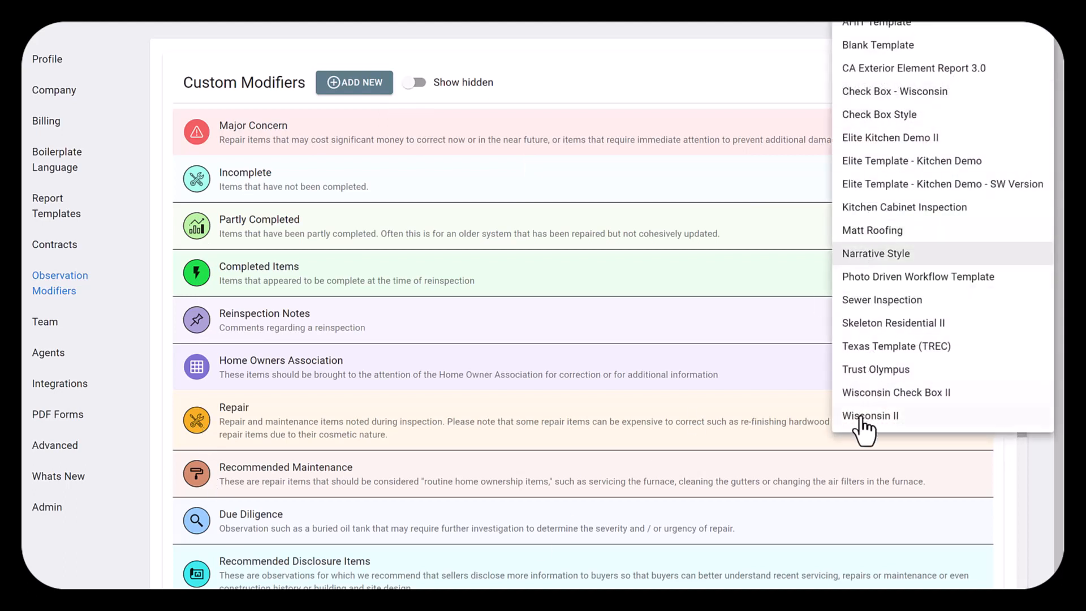
pyautogui.click(501, 328)
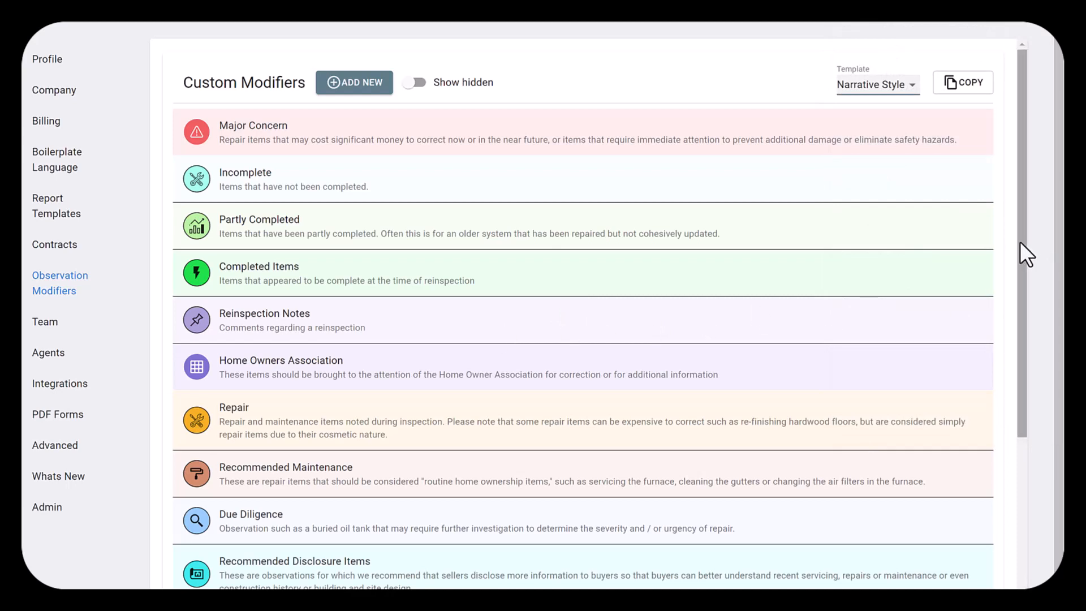
pyautogui.scroll(-5, 1020, 246)
pyautogui.scroll(5, 1030, 299)
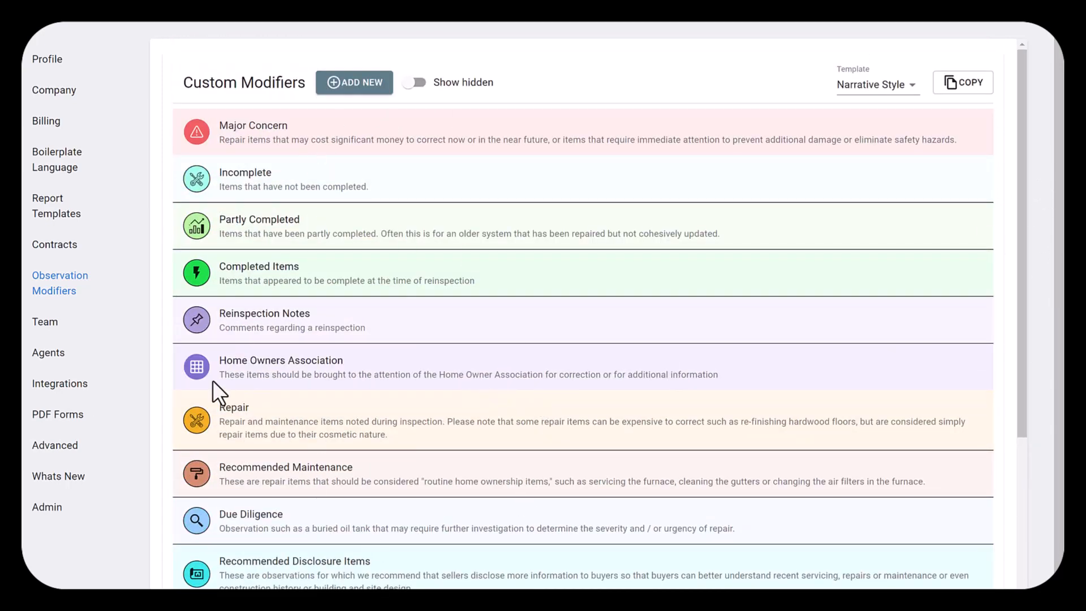
# Open the Team settings and display the email field for inviting a new user
pyautogui.click(45, 328)
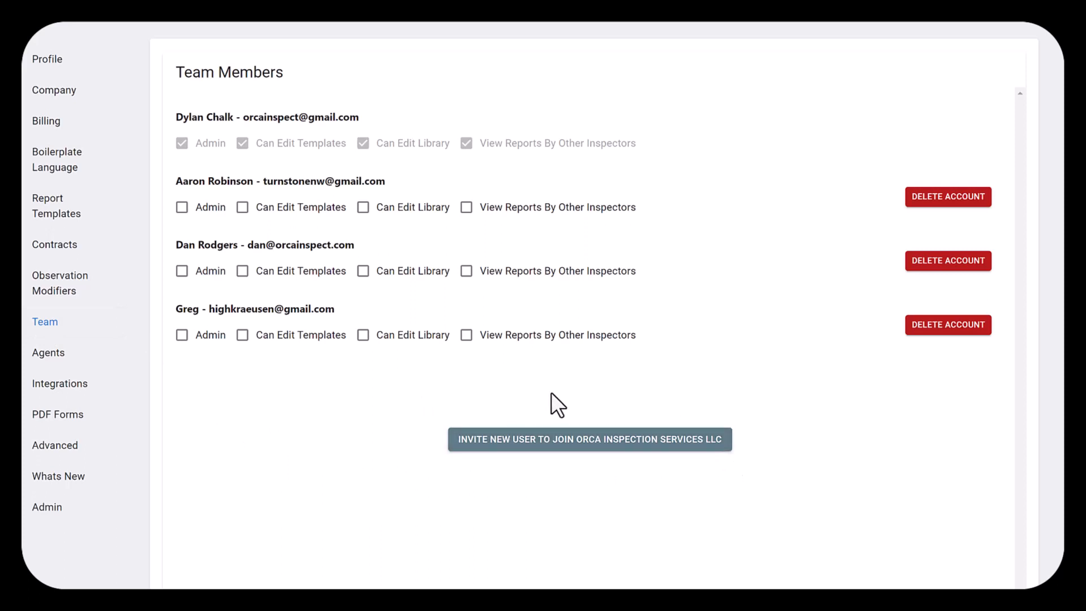
pyautogui.click(583, 441)
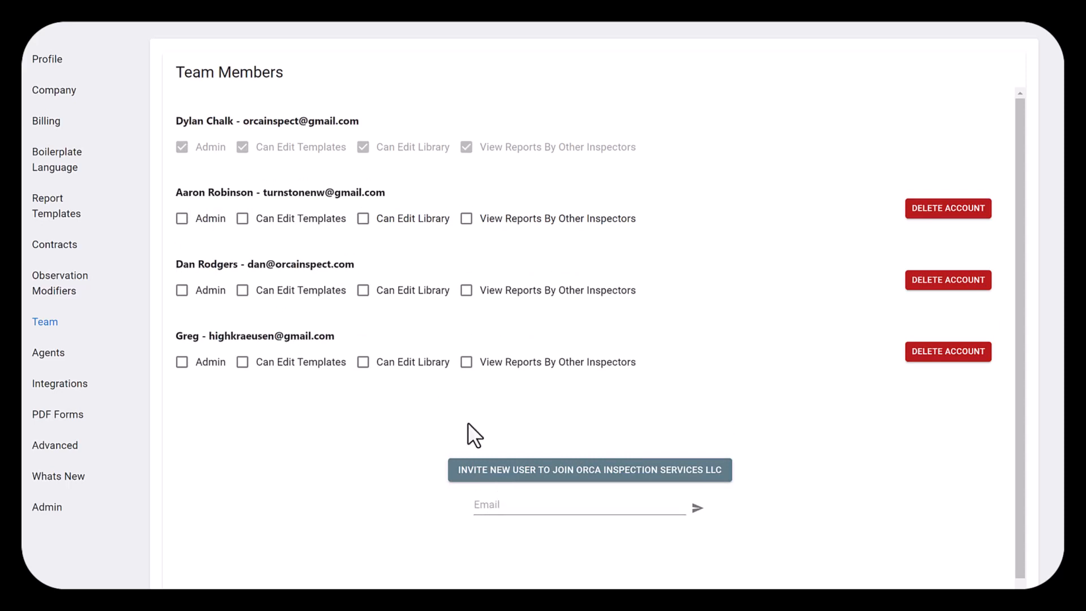
# Try out the Admin, template, library and report-viewing permissions on the second and fourth team members, and clear them all again
pyautogui.click(289, 365)
pyautogui.click(199, 222)
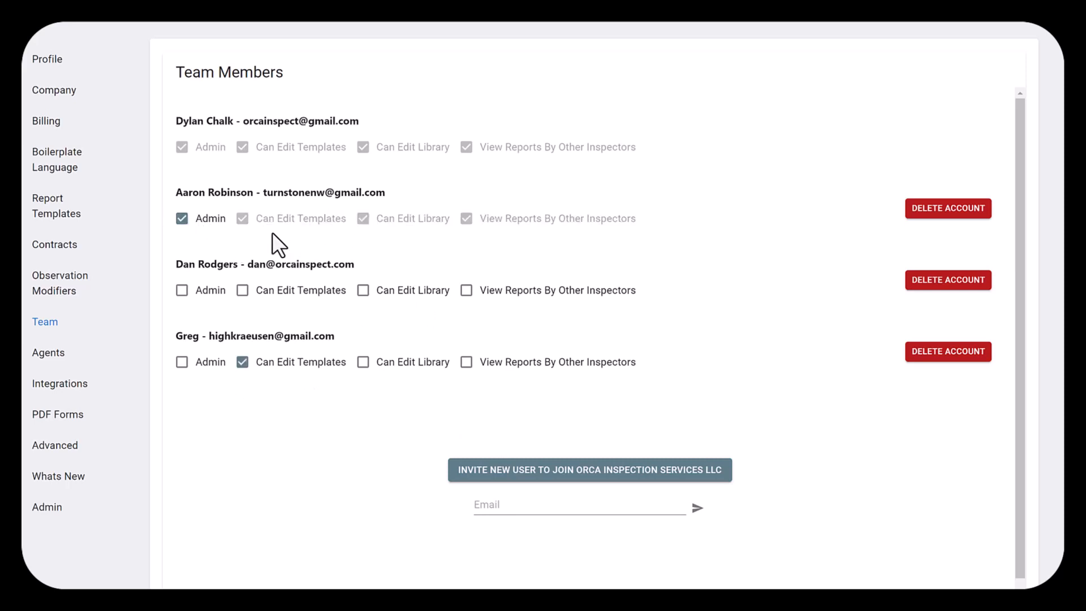
pyautogui.click(201, 221)
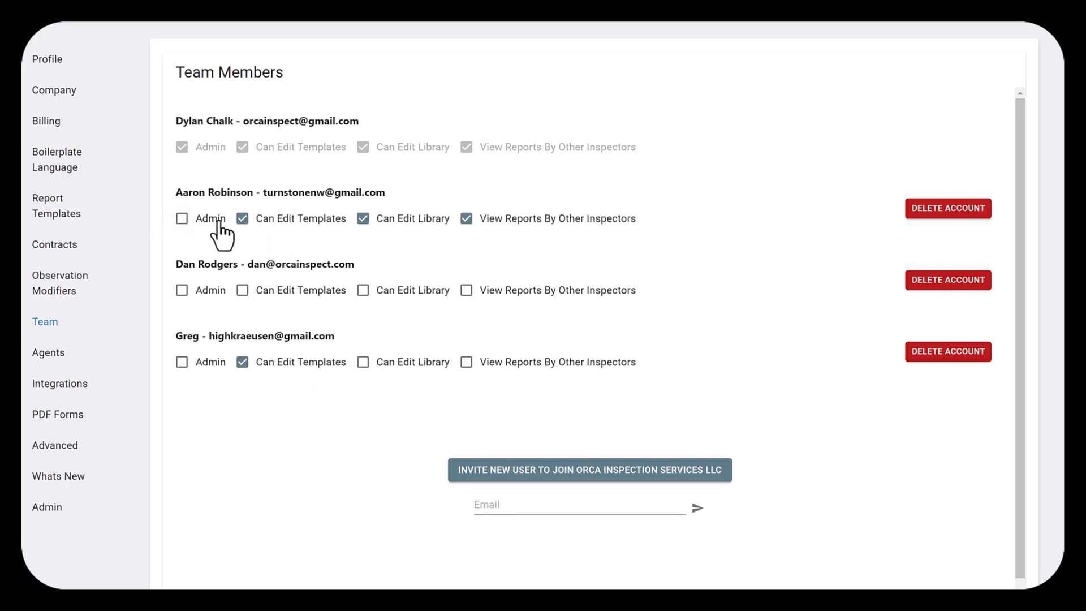
pyautogui.click(304, 223)
pyautogui.click(401, 223)
pyautogui.click(503, 224)
pyautogui.click(520, 222)
pyautogui.click(526, 226)
pyautogui.click(399, 225)
pyautogui.click(295, 223)
pyautogui.click(296, 225)
pyautogui.click(390, 225)
pyautogui.click(492, 227)
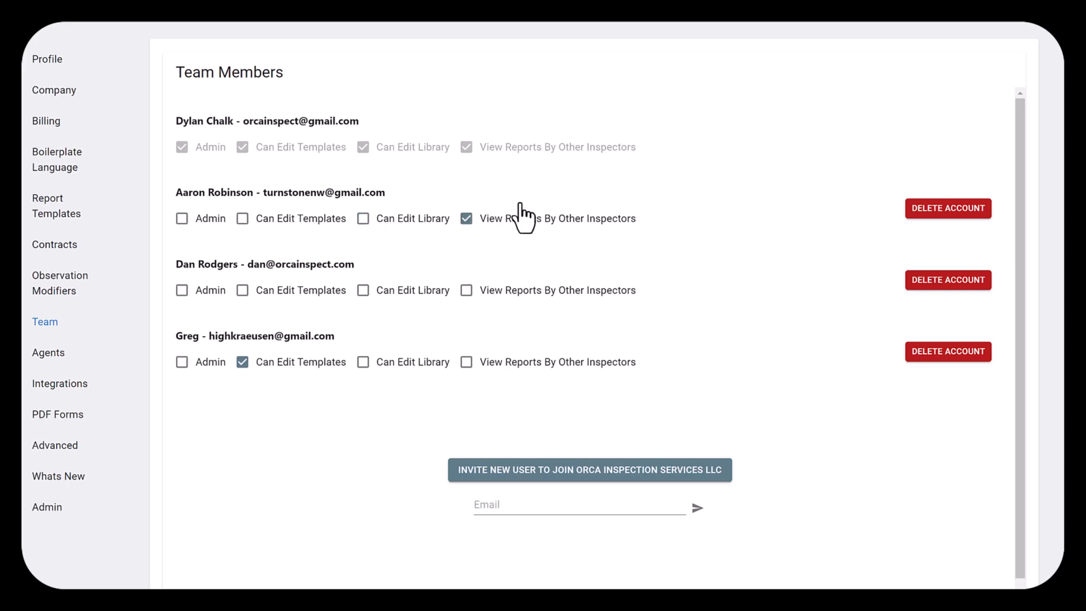
pyautogui.click(493, 227)
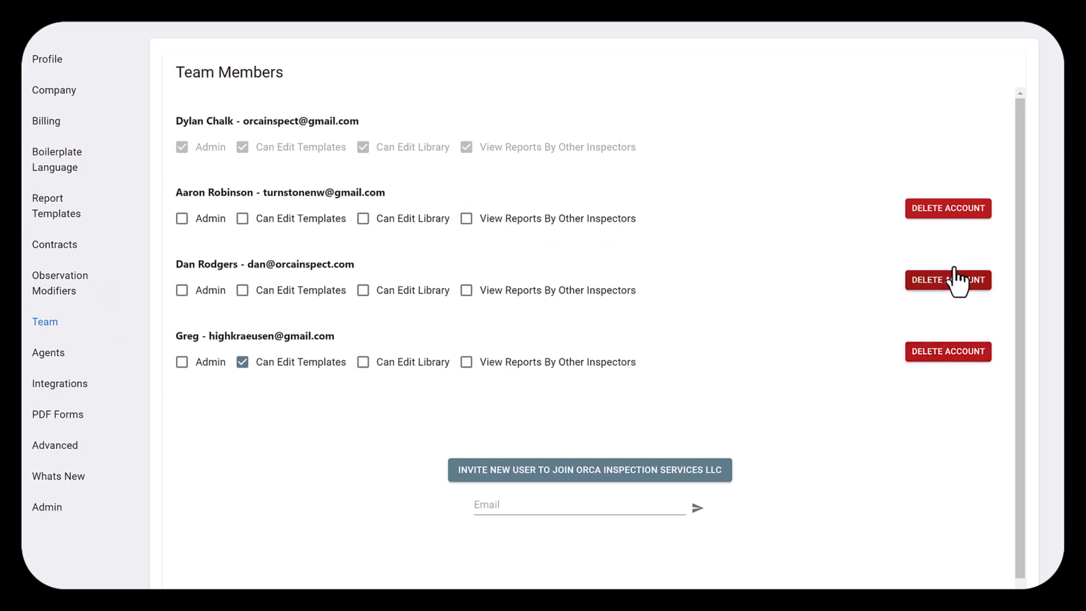
pyautogui.click(283, 362)
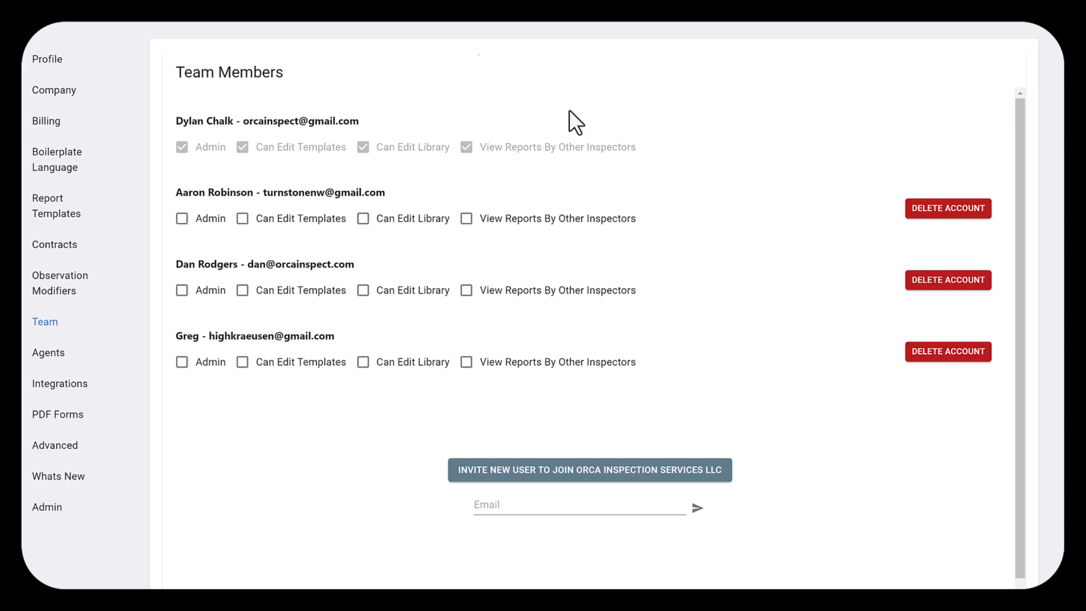
# Review the Agents list and the ISN, iGO Keystone and Zapier settings under Integrations
pyautogui.click(41, 323)
pyautogui.click(56, 359)
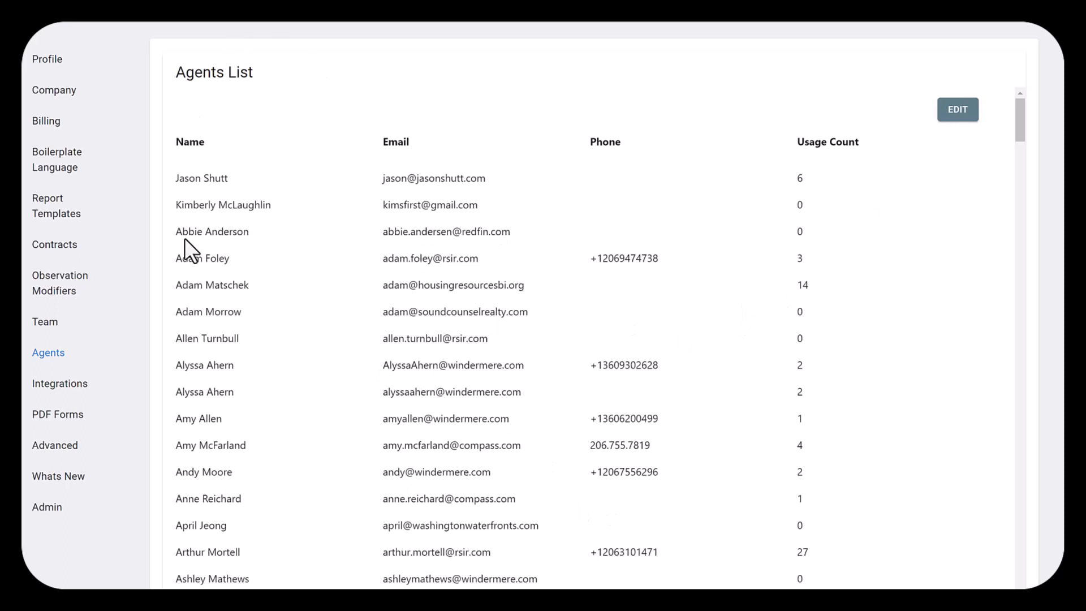
pyautogui.click(52, 384)
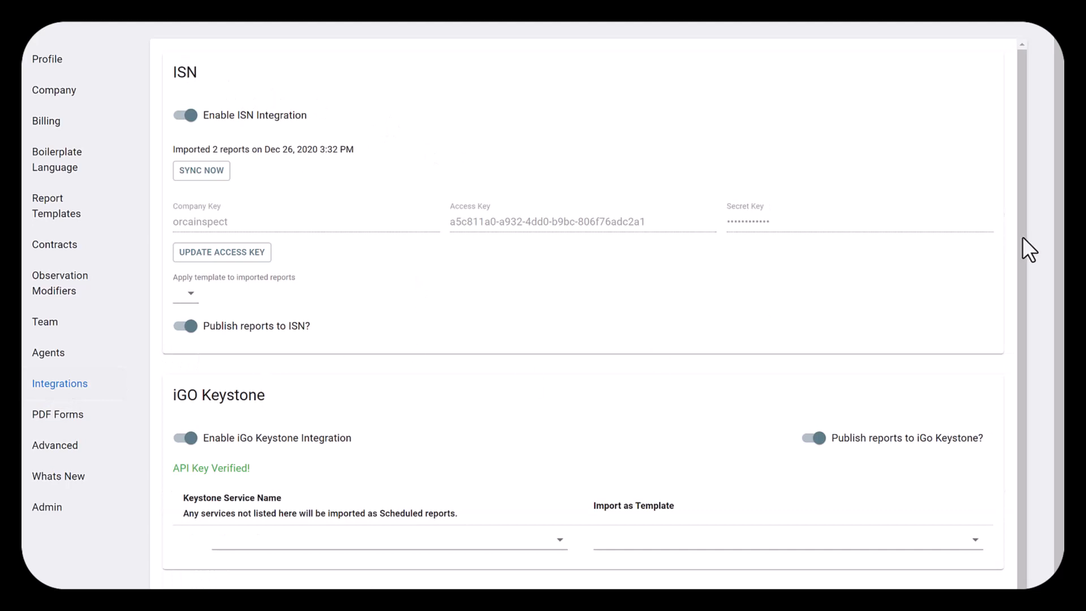
pyautogui.scroll(-1, 1022, 237)
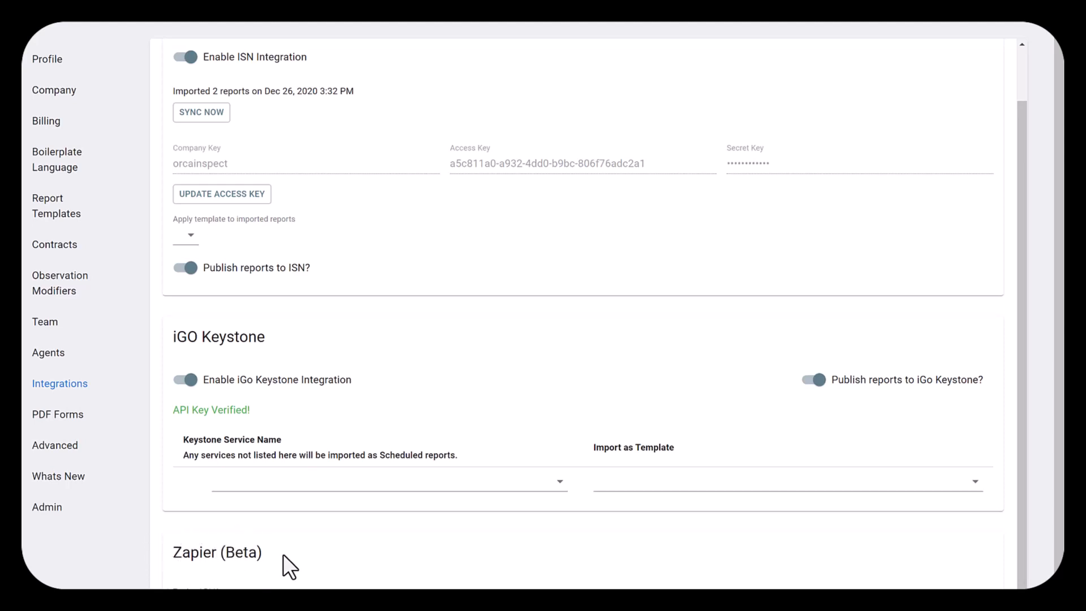
# Open the PDF Forms settings and look through the form fill mapping
pyautogui.click(55, 425)
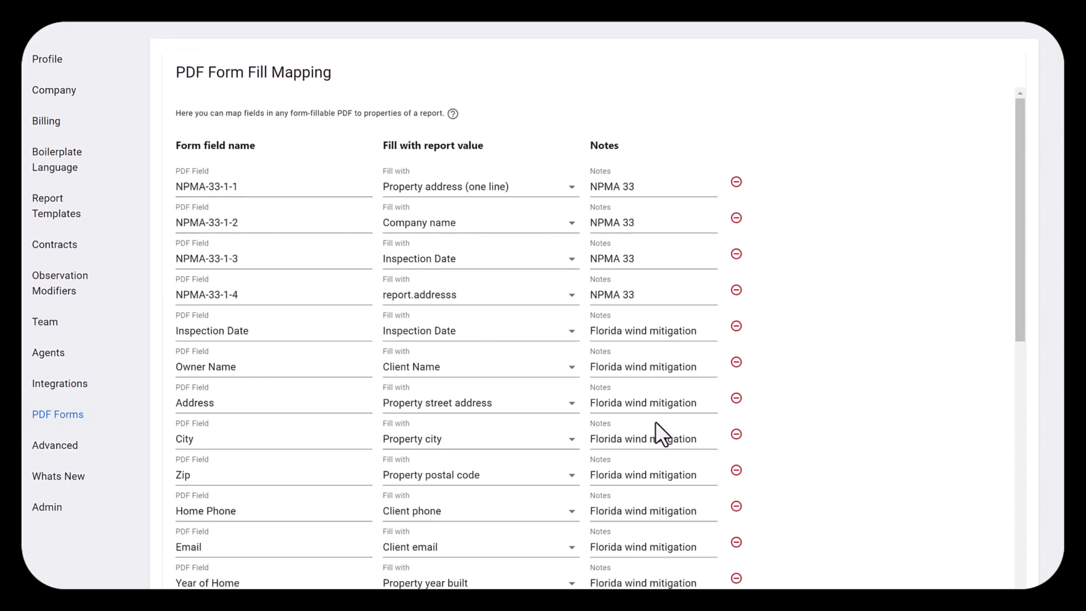
pyautogui.scroll(-3, 1019, 218)
pyautogui.moveTo(1021, 381); pyautogui.dragTo(1032, 178)
# Open the Advanced settings and examine the Custom Report CSS, including the rule aligning single pictures below the text
pyautogui.click(54, 448)
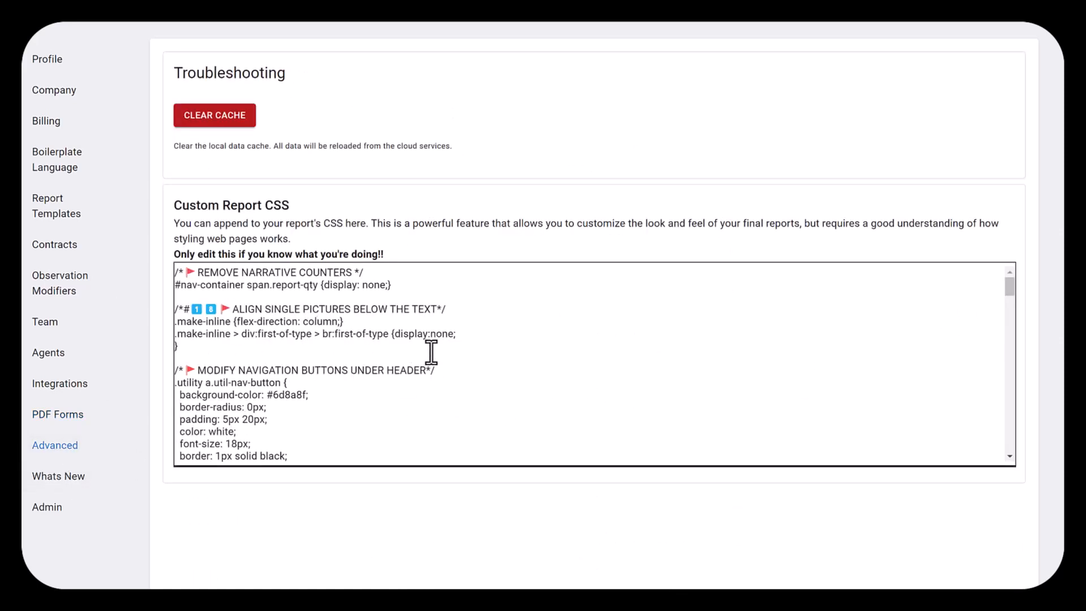
pyautogui.moveTo(189, 346); pyautogui.dragTo(174, 308)
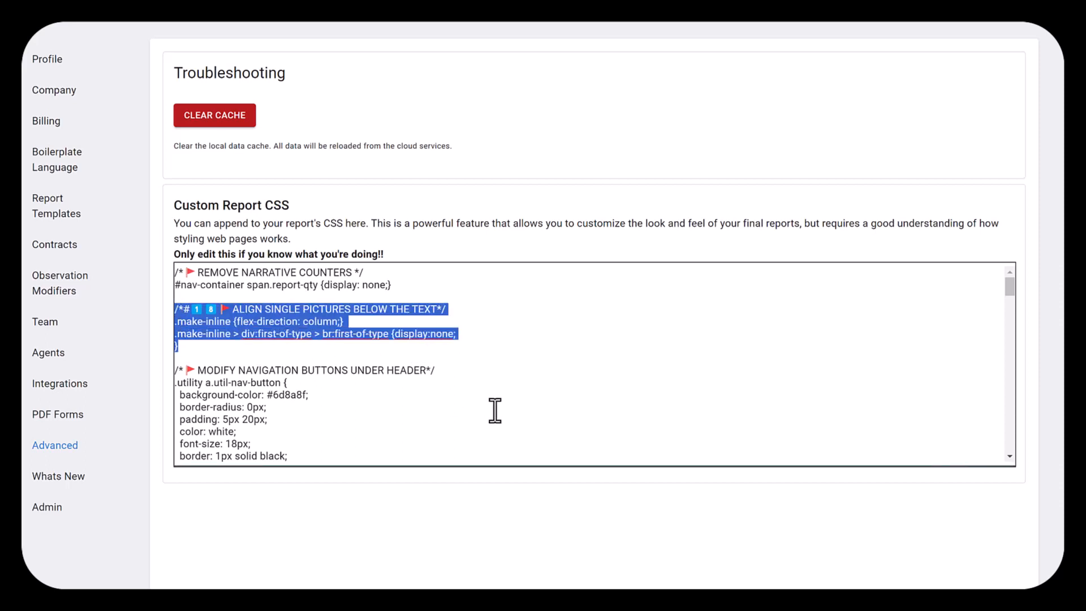
pyautogui.click(517, 408)
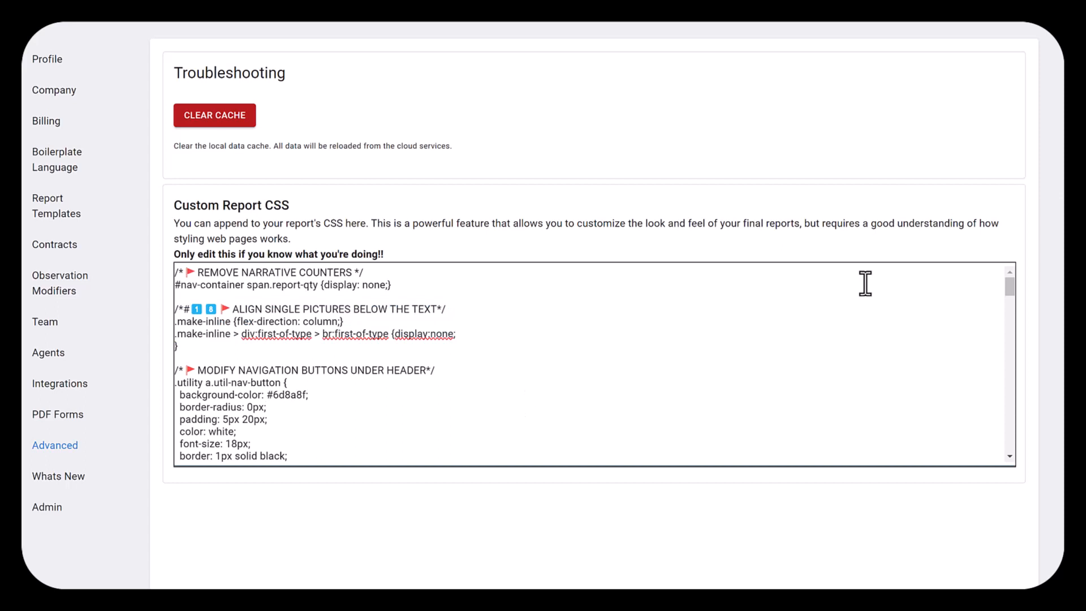
pyautogui.moveTo(1008, 291); pyautogui.dragTo(988, 280)
# Review the Whats New release notes and return to the account profile
pyautogui.click(51, 478)
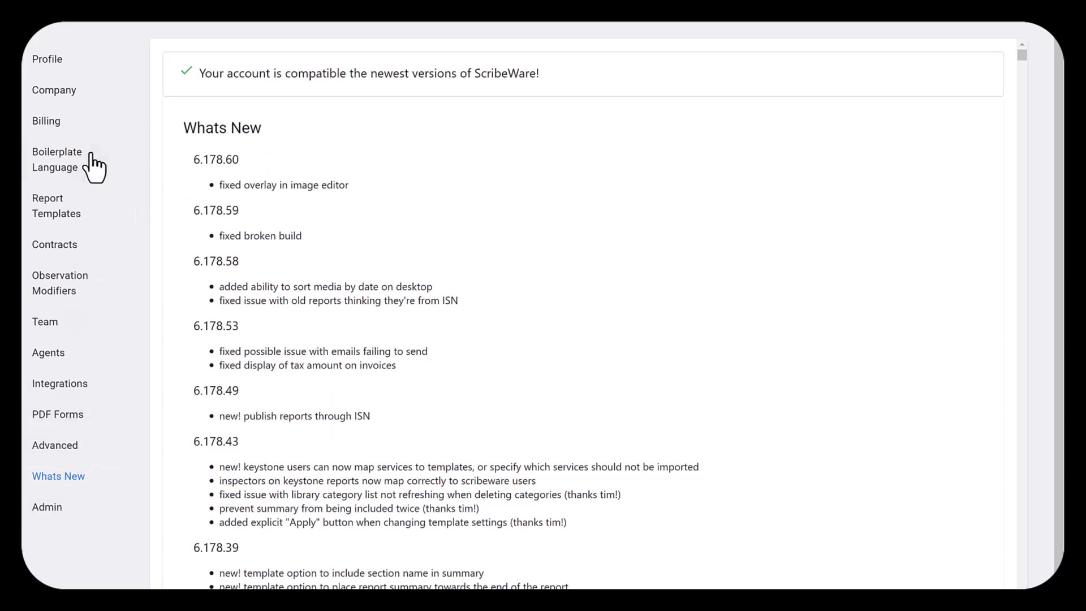
pyautogui.click(45, 65)
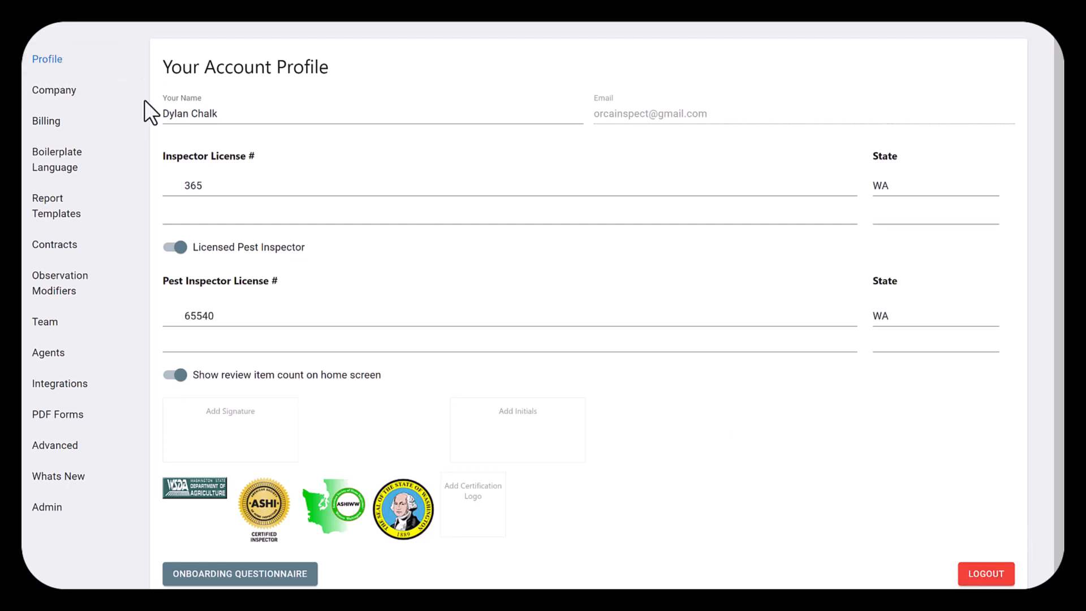
# Return to the report's Garage chapter and display the mobile media files
pyautogui.click(54, 18)
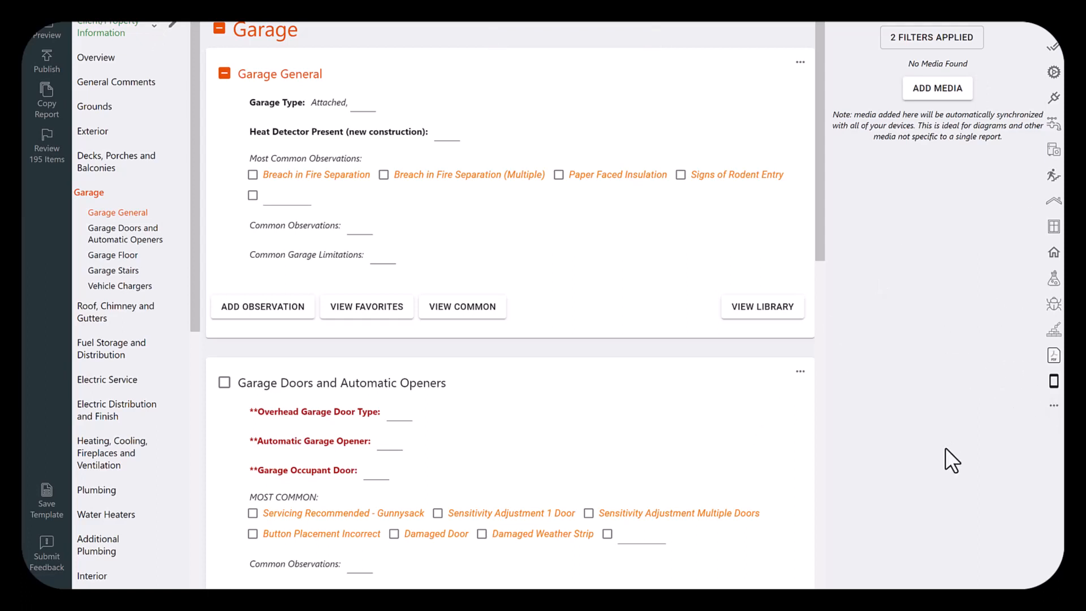
pyautogui.click(1051, 387)
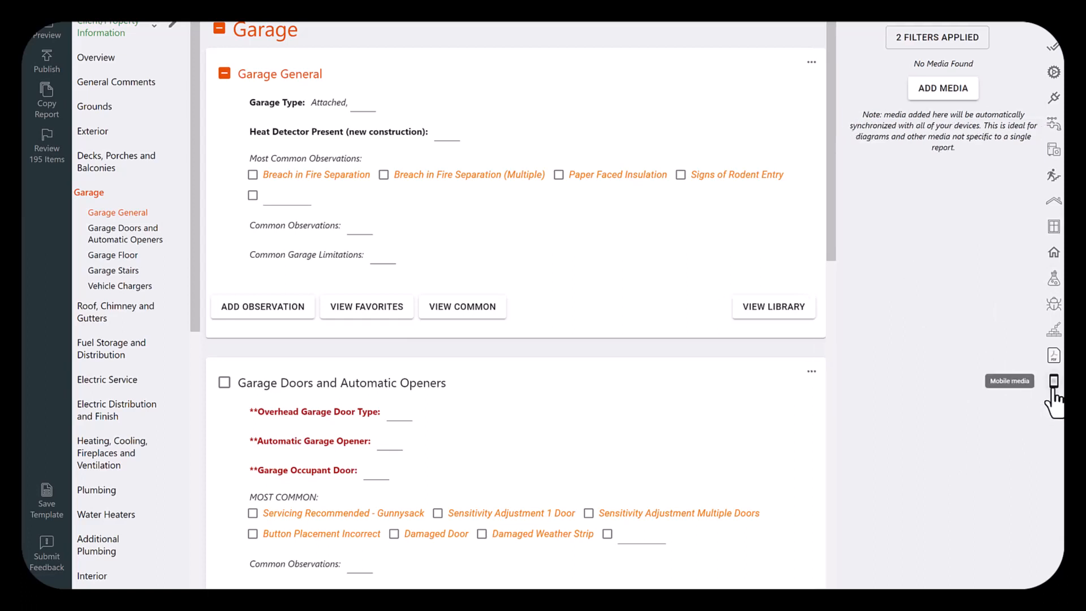
pyautogui.click(1052, 389)
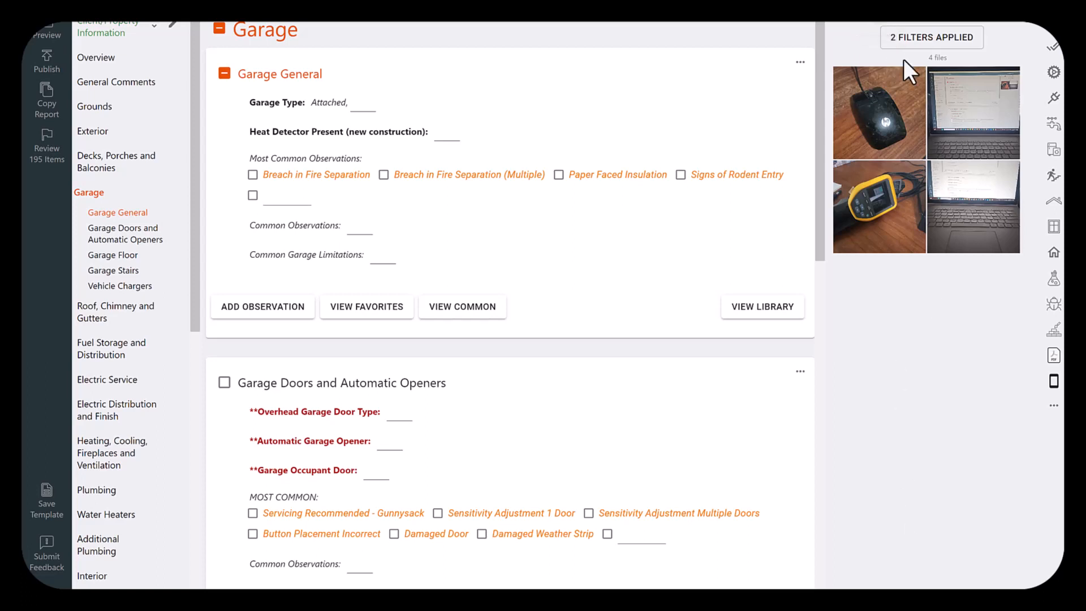
# Start a media upload to the report and open the A-Frame folder in Pictures to find its thermal images
pyautogui.click(884, 29)
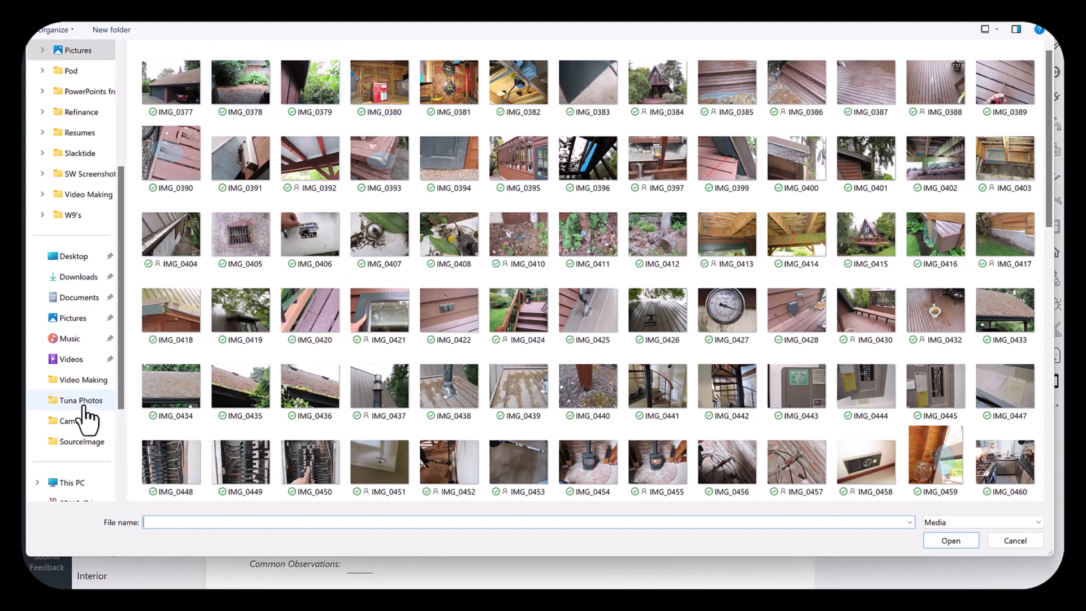
pyautogui.click(68, 317)
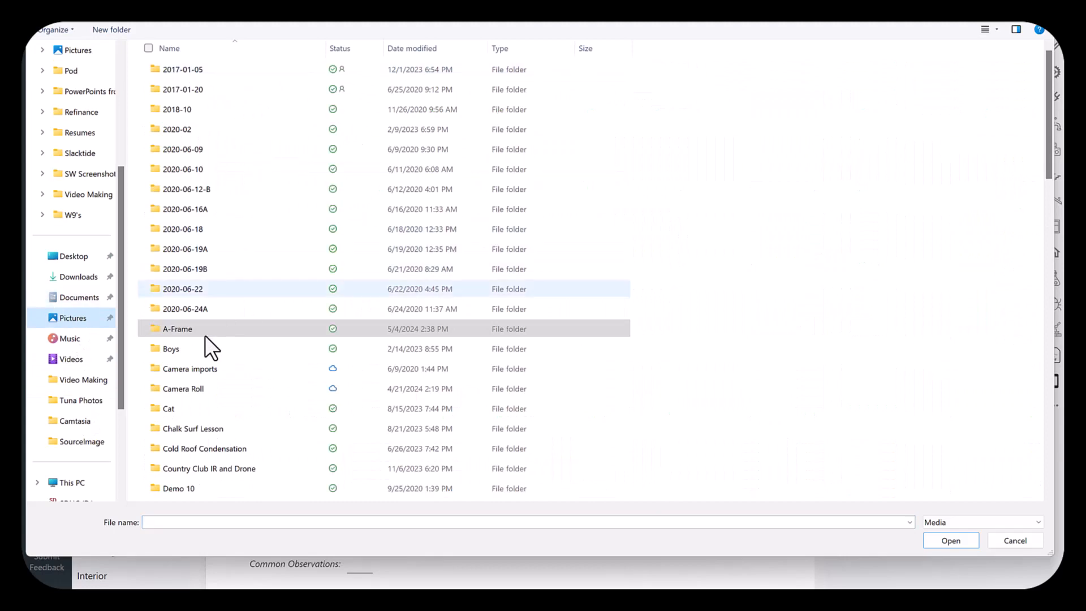
pyautogui.click(178, 330)
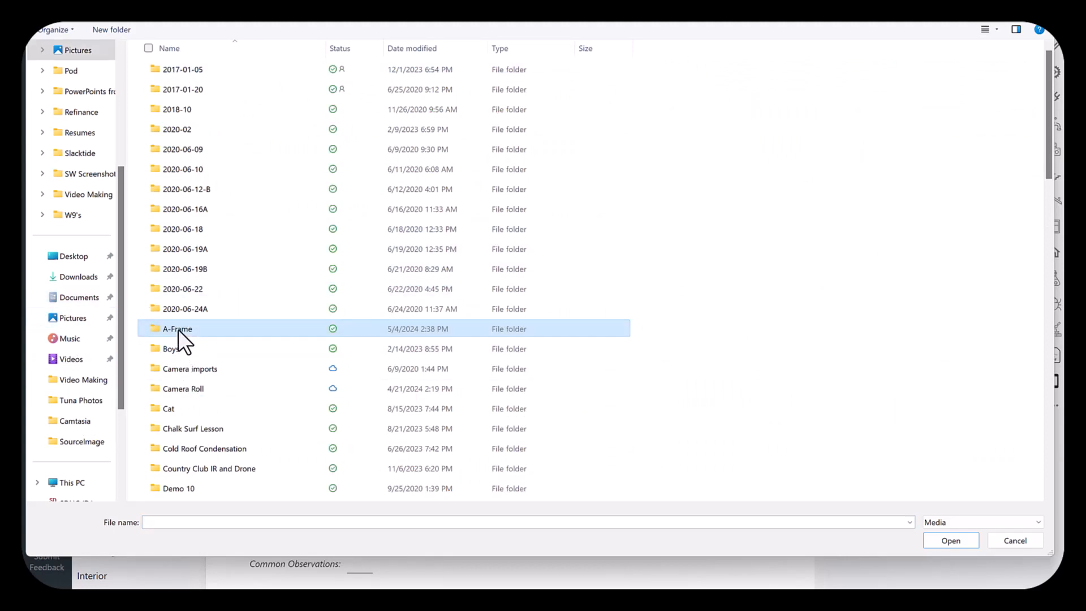
pyautogui.doubleClick(178, 329)
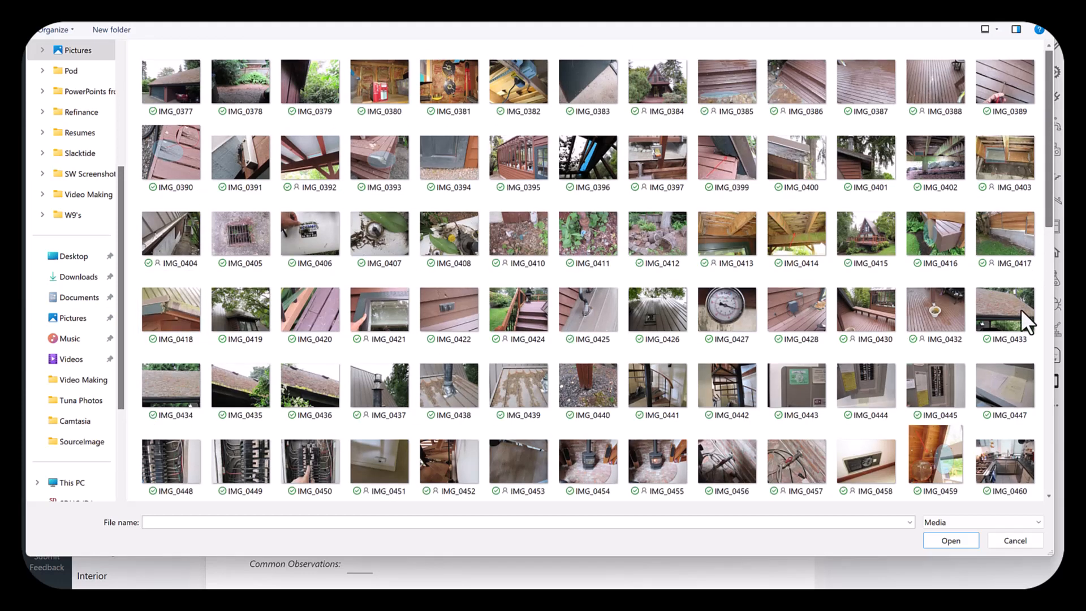
pyautogui.scroll(-15, 1024, 430)
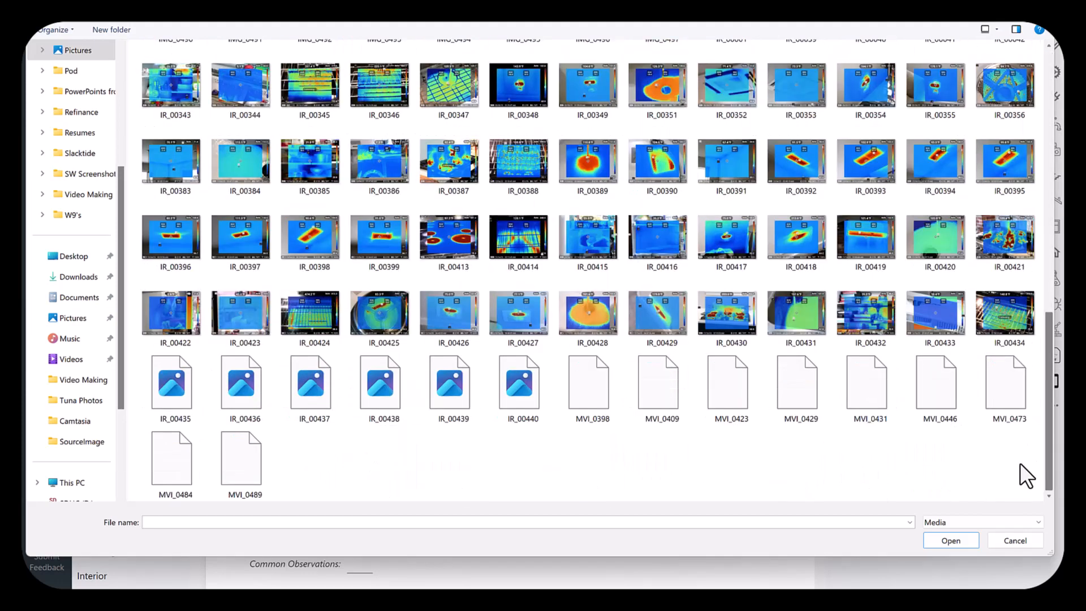
# Upload thermal images IR_00389 through IR_00392, IR_00416, IR_00428 and IR_00429, plus the propane tank video, to the report's media
pyautogui.click(800, 160)
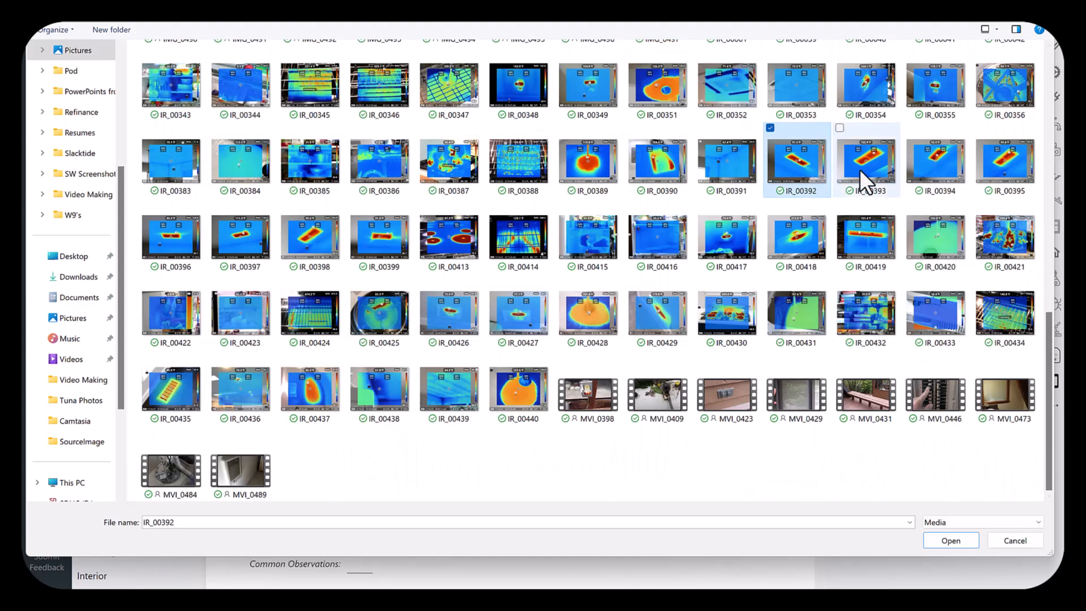
pyautogui.keyDown('shift'); pyautogui.click(667, 156); pyautogui.keyUp('shift')
pyautogui.keyDown('shift'); pyautogui.click(599, 159); pyautogui.keyUp('shift')
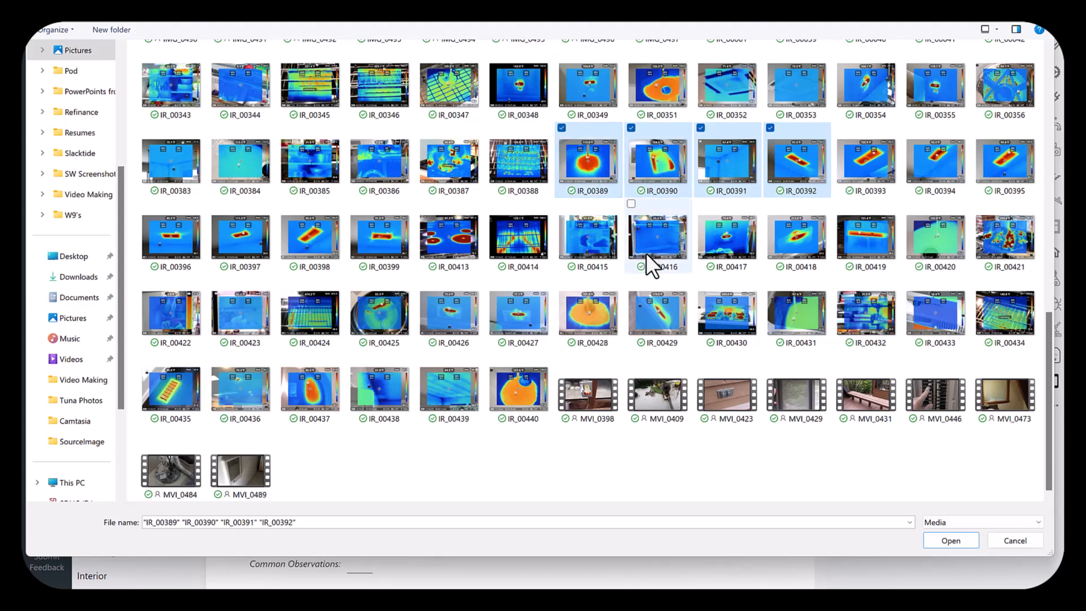
pyautogui.keyDown('ctrl'); pyautogui.click(661, 241); pyautogui.keyUp('ctrl')
pyautogui.keyDown('ctrl'); pyautogui.click(656, 302); pyautogui.keyUp('ctrl')
pyautogui.keyDown('ctrl'); pyautogui.click(582, 314); pyautogui.keyUp('ctrl')
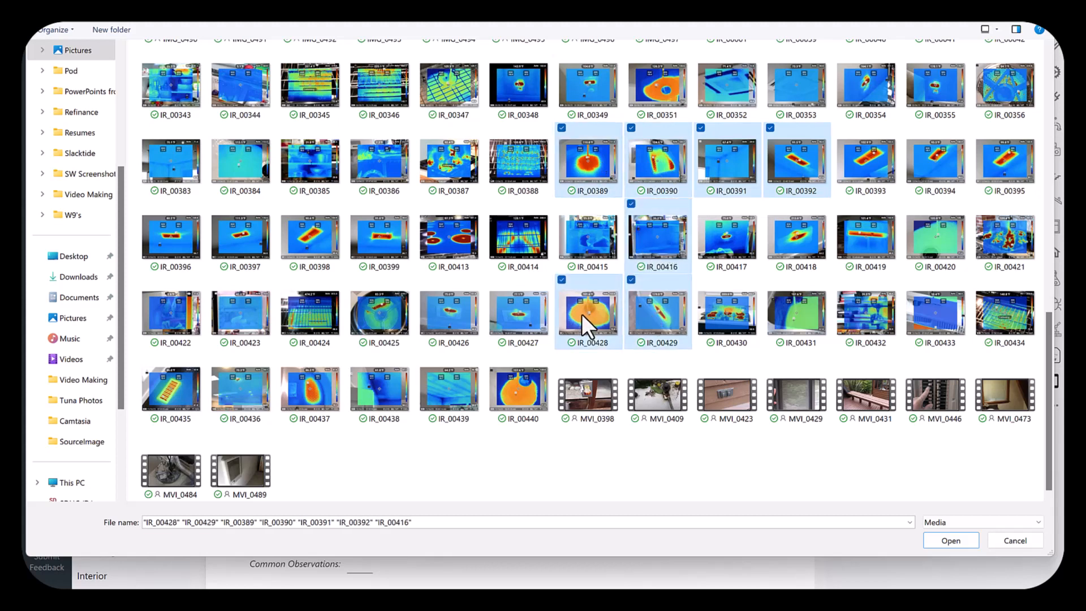
pyautogui.click(962, 542)
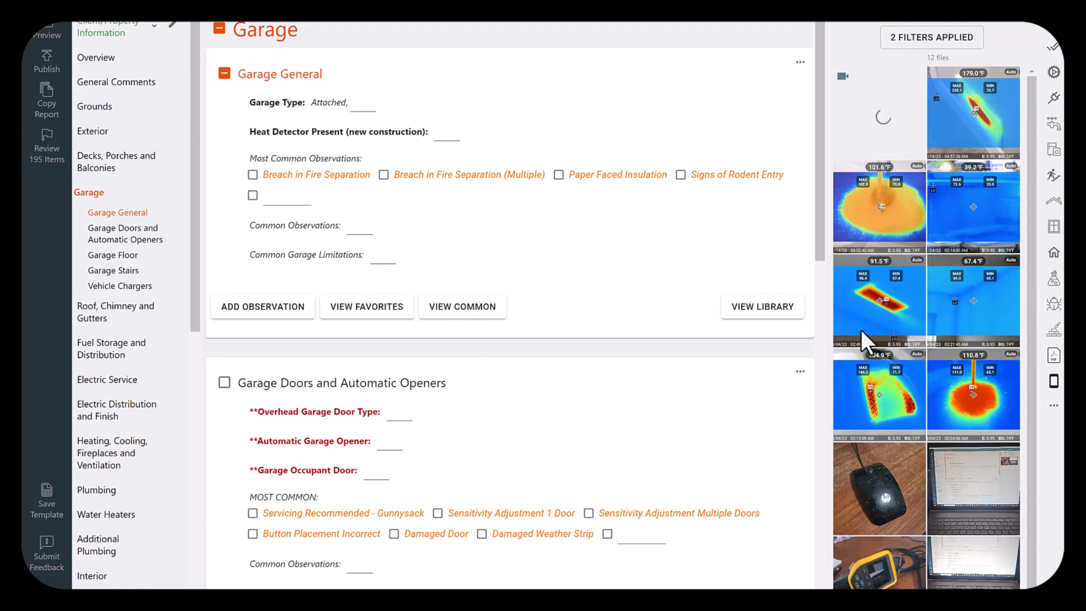
# Add the Thermal Images Show Working observation under Dryer in Laundry Facilities and attach the 104.9°F thermal image to it
pyautogui.moveTo(824, 324); pyautogui.dragTo(772, 325)
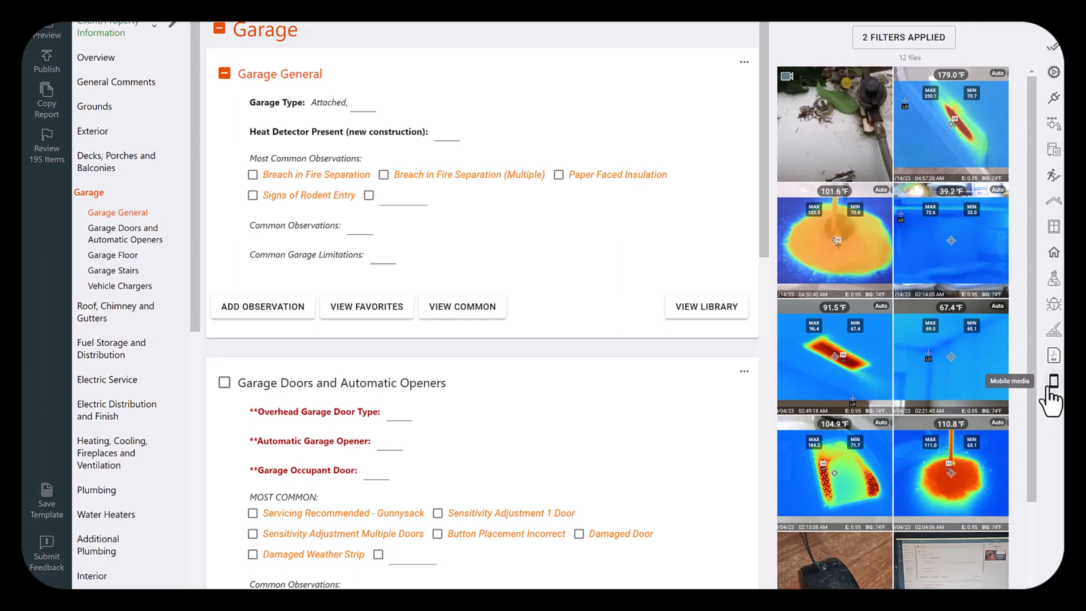
pyautogui.moveTo(199, 249); pyautogui.dragTo(181, 364)
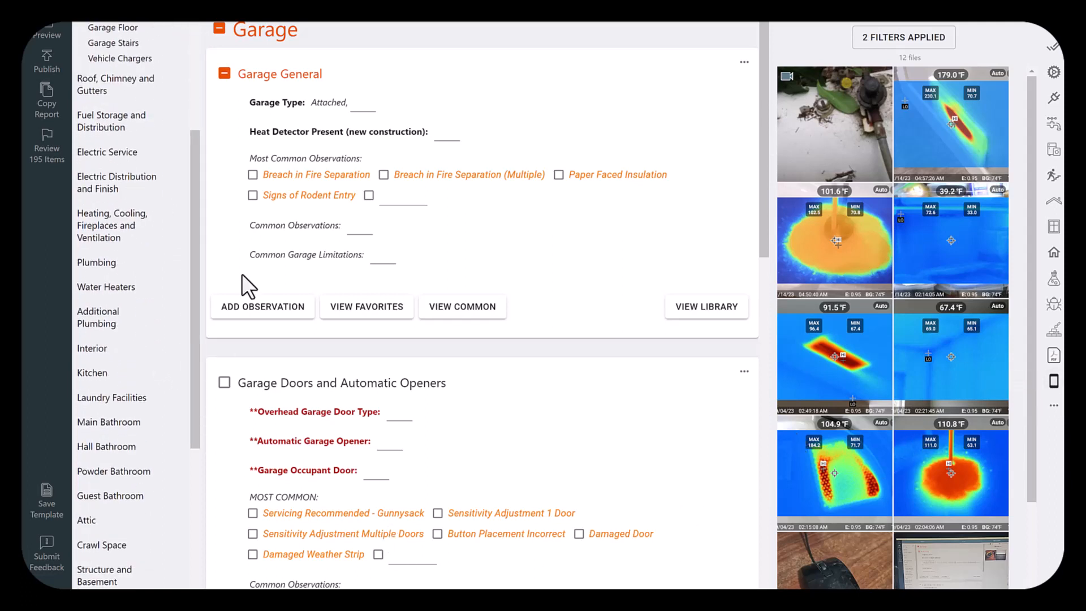
pyautogui.click(98, 400)
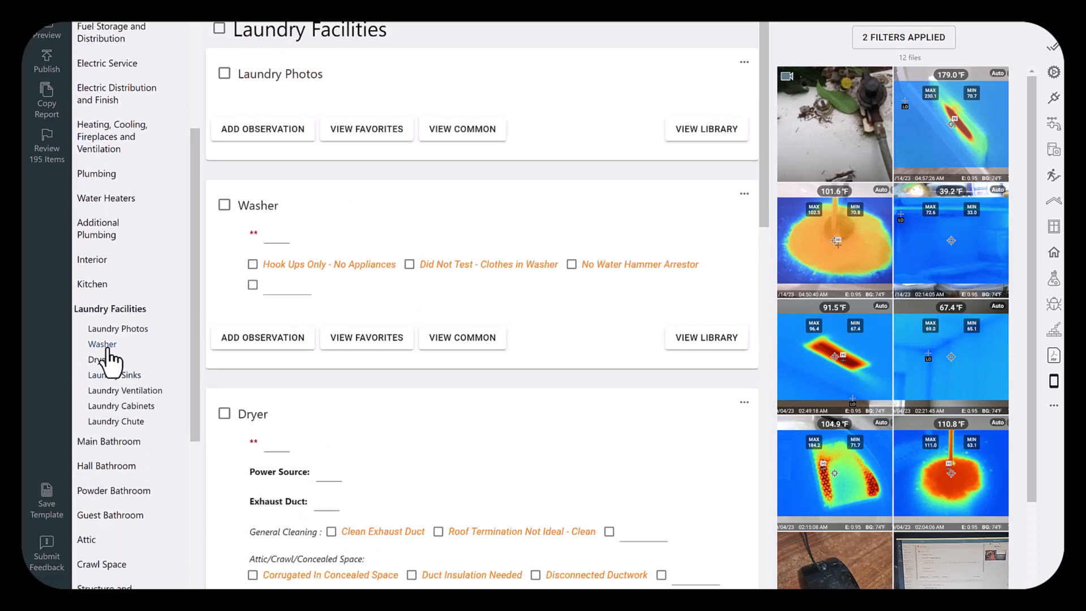
pyautogui.click(107, 346)
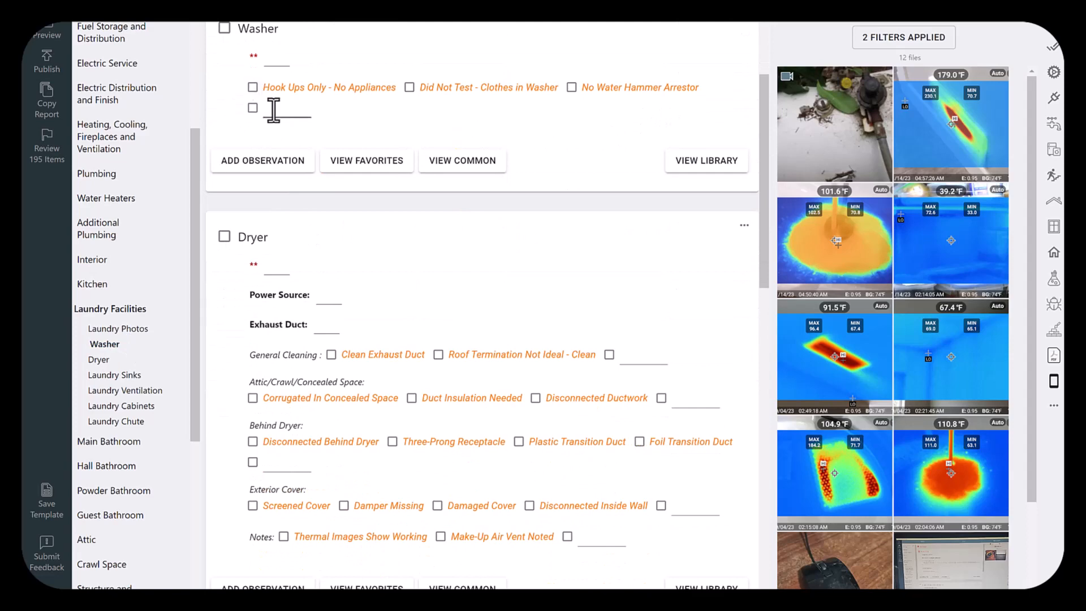
pyautogui.click(346, 543)
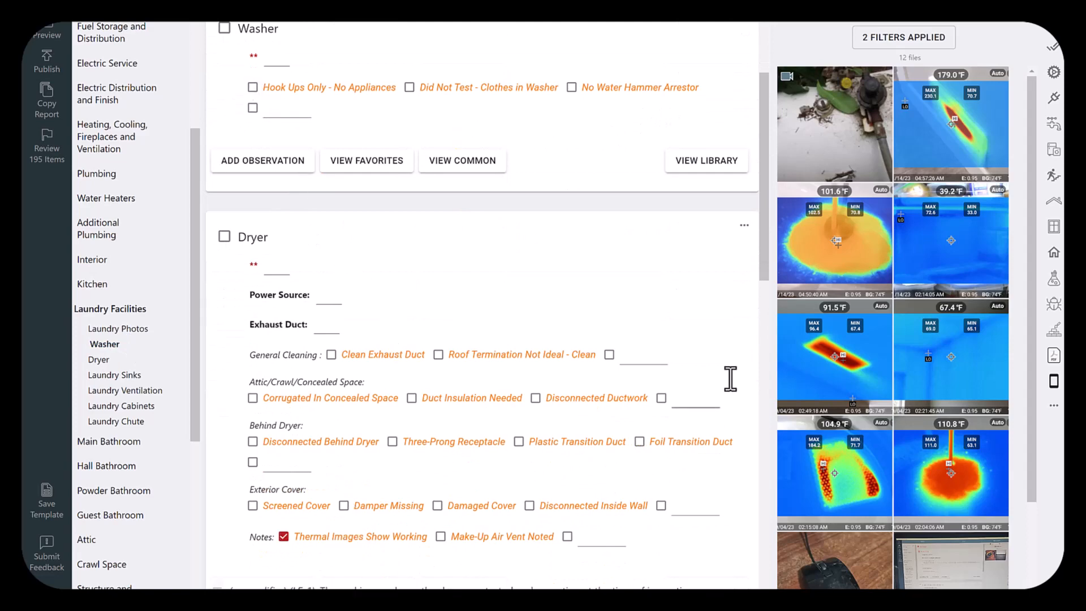
pyautogui.moveTo(763, 268); pyautogui.dragTo(763, 302)
pyautogui.moveTo(877, 486); pyautogui.dragTo(500, 497)
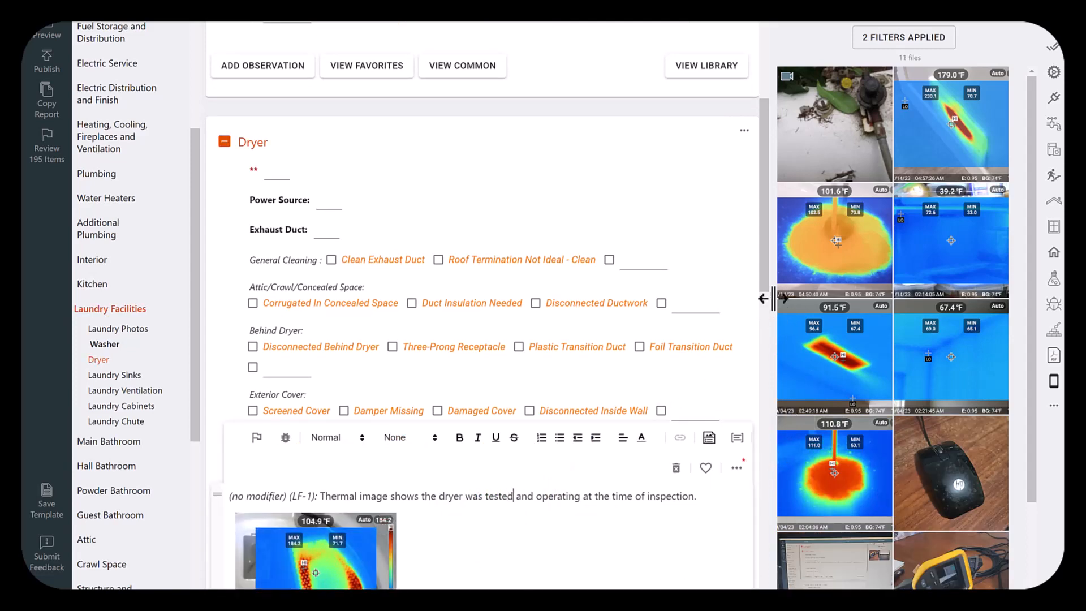
# Widen the mobile media gallery and adjust the thumbnail size to show two columns of larger images
pyautogui.moveTo(772, 298); pyautogui.dragTo(794, 301)
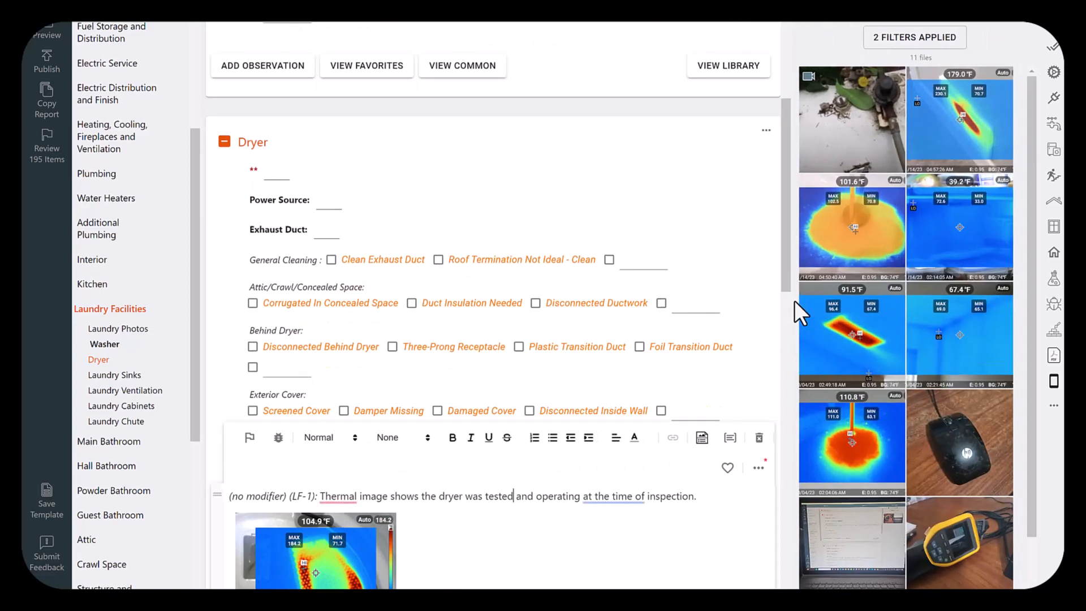
pyautogui.moveTo(960, 24)
pyautogui.mouseDown()
pyautogui.moveTo(1012, 25)
pyautogui.moveTo(915, 25)
pyautogui.moveTo(952, 27)
pyautogui.mouseUp()
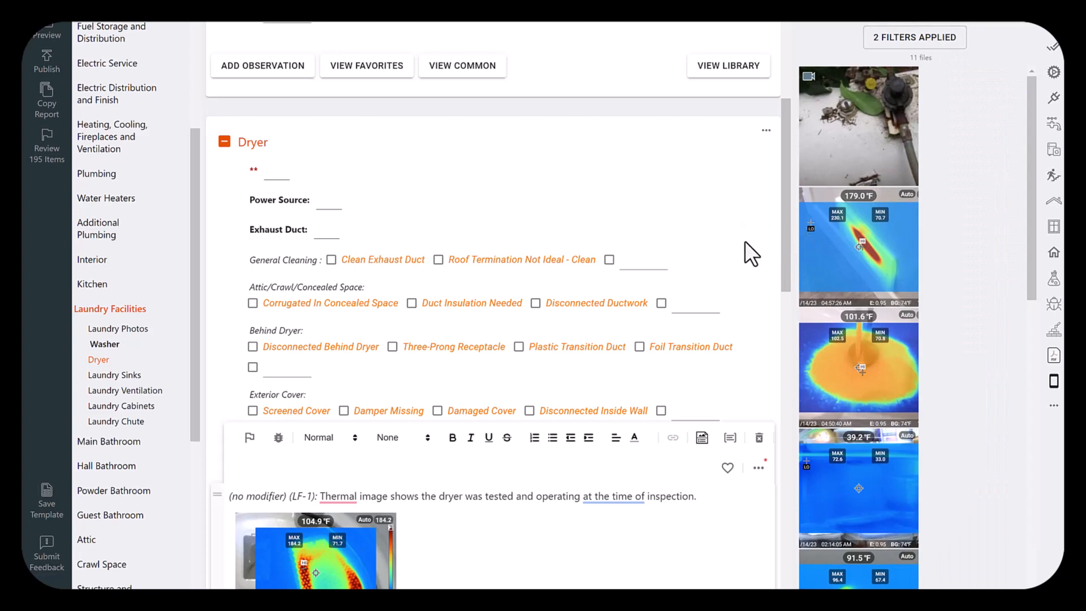
pyautogui.moveTo(744, 240); pyautogui.dragTo(694, 248)
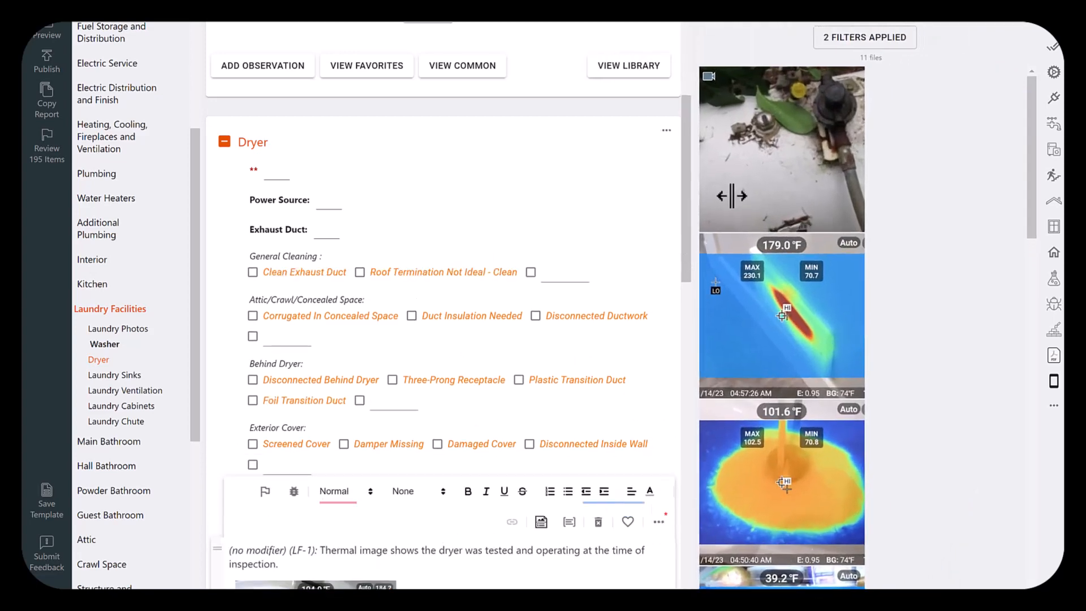
pyautogui.moveTo(894, 23)
pyautogui.mouseDown()
pyautogui.moveTo(864, 26)
pyautogui.moveTo(884, 23)
pyautogui.mouseUp()
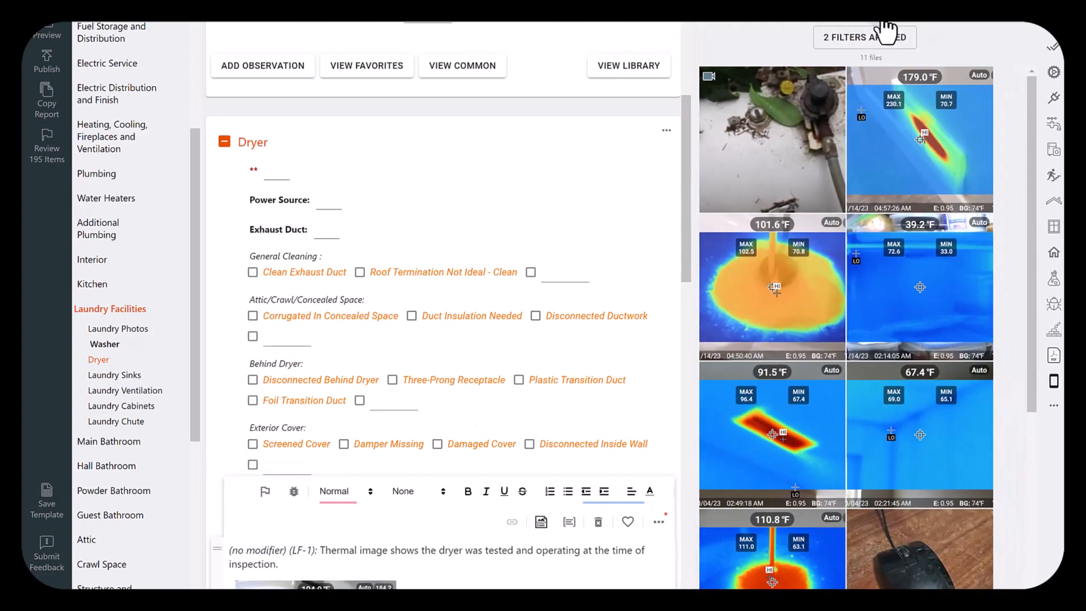
# Switch the Hide media used in this report filter off and back on
pyautogui.click(880, 37)
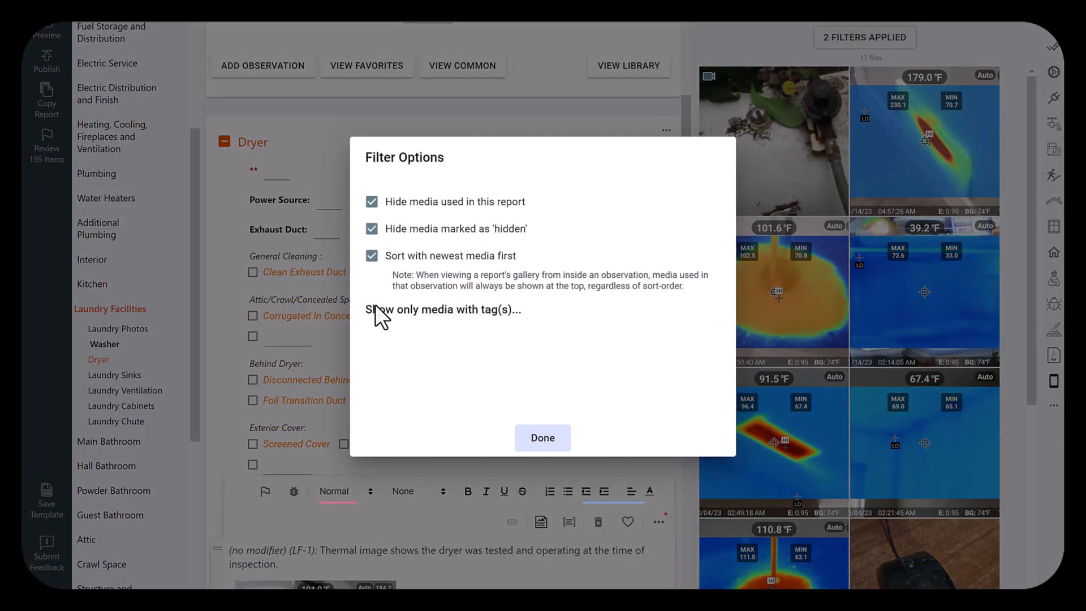
pyautogui.click(492, 204)
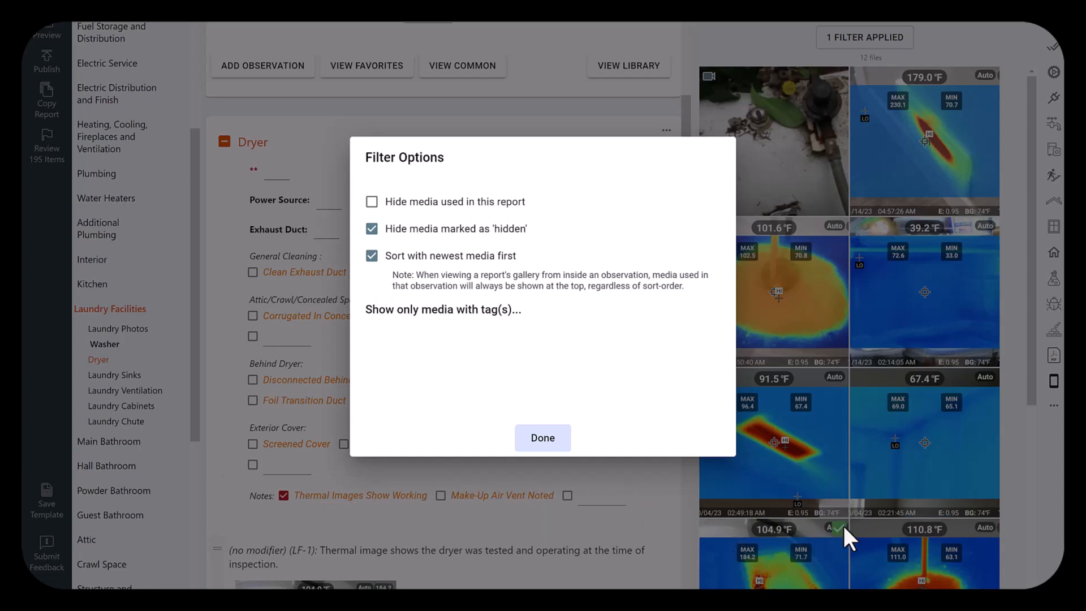
pyautogui.click(416, 202)
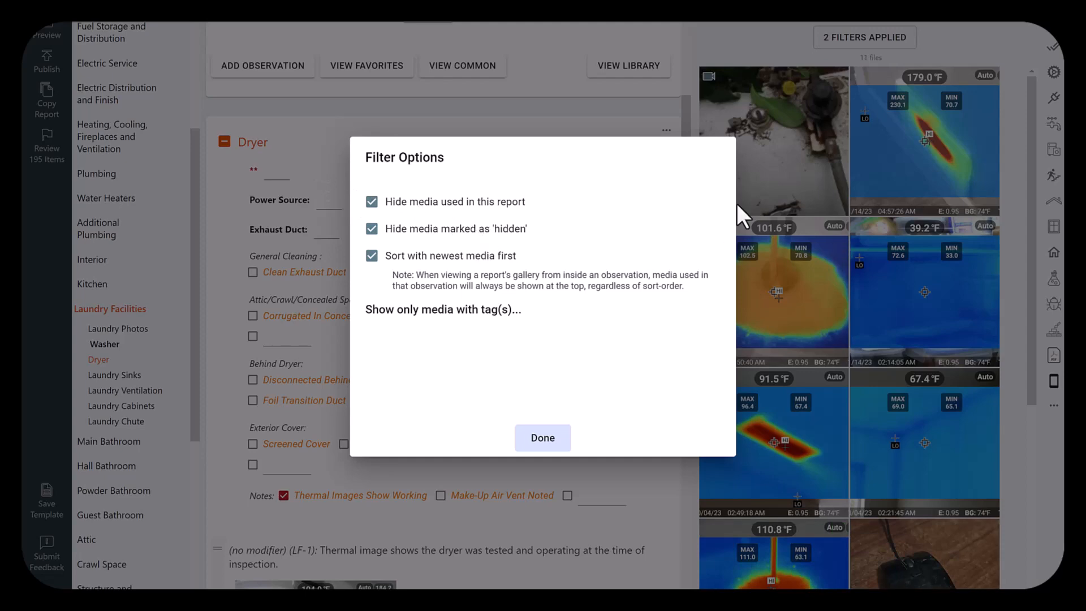
pyautogui.click(562, 438)
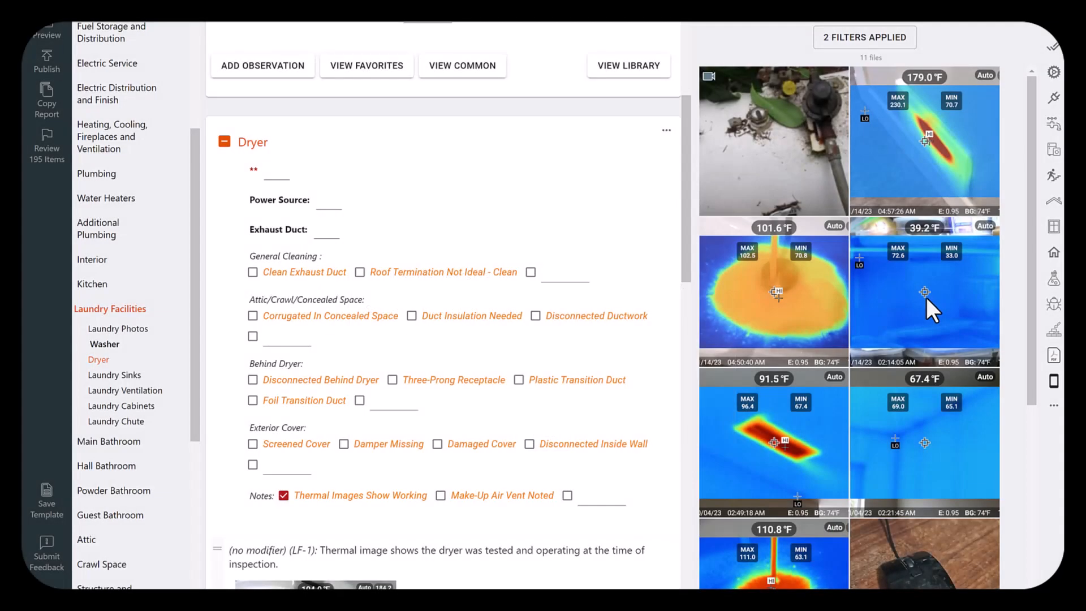
# Select the 39.2°F thermal image and remove it from the displayed media
pyautogui.click(928, 276)
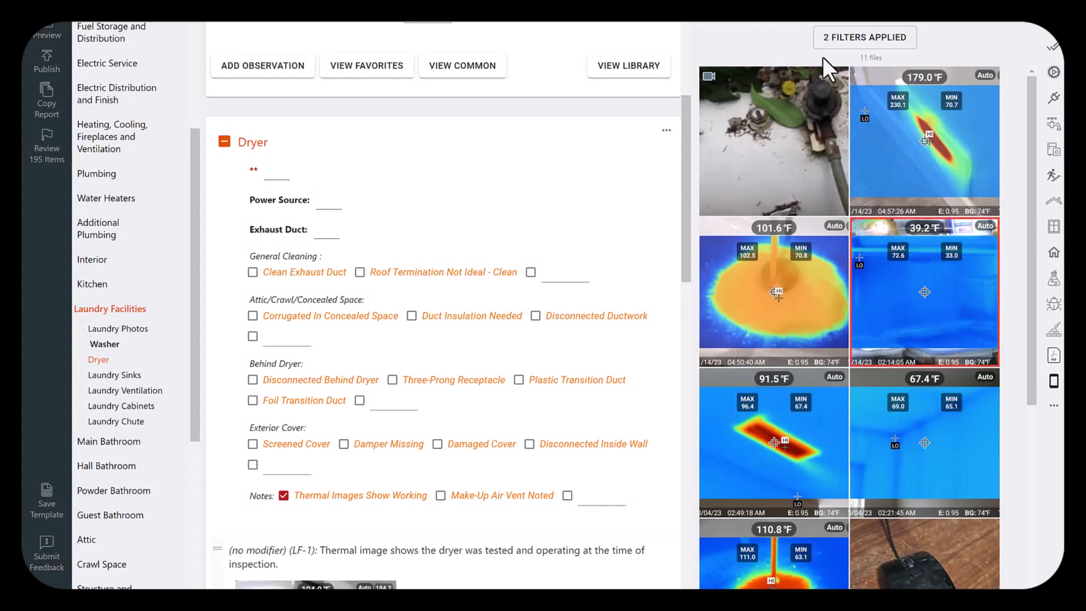
pyautogui.click(705, 23)
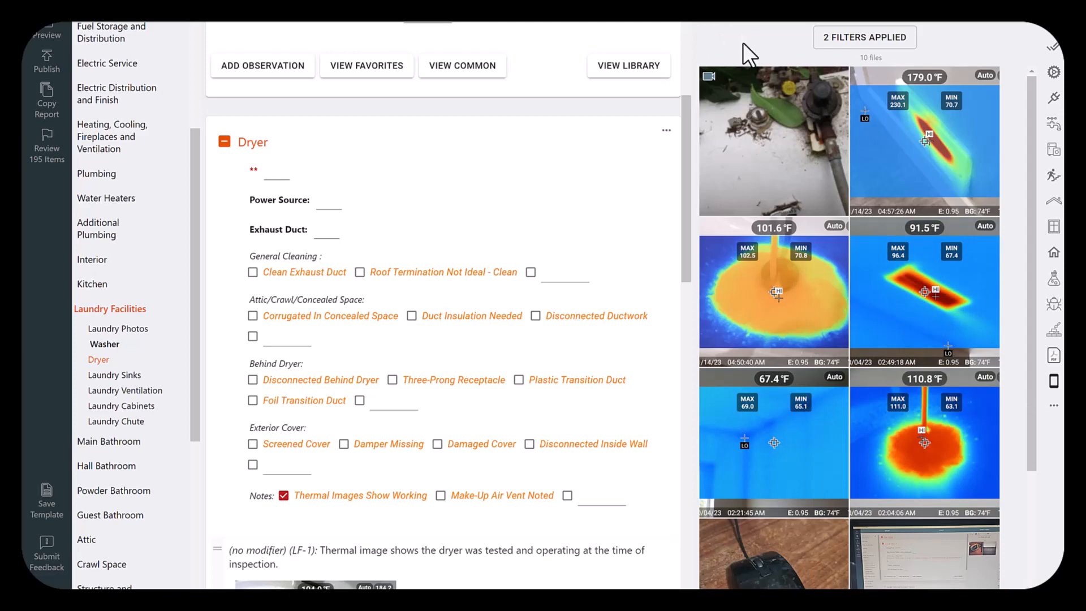
# Toggle the Sort with newest media first option to compare both gallery orders, leaving it enabled
pyautogui.click(873, 40)
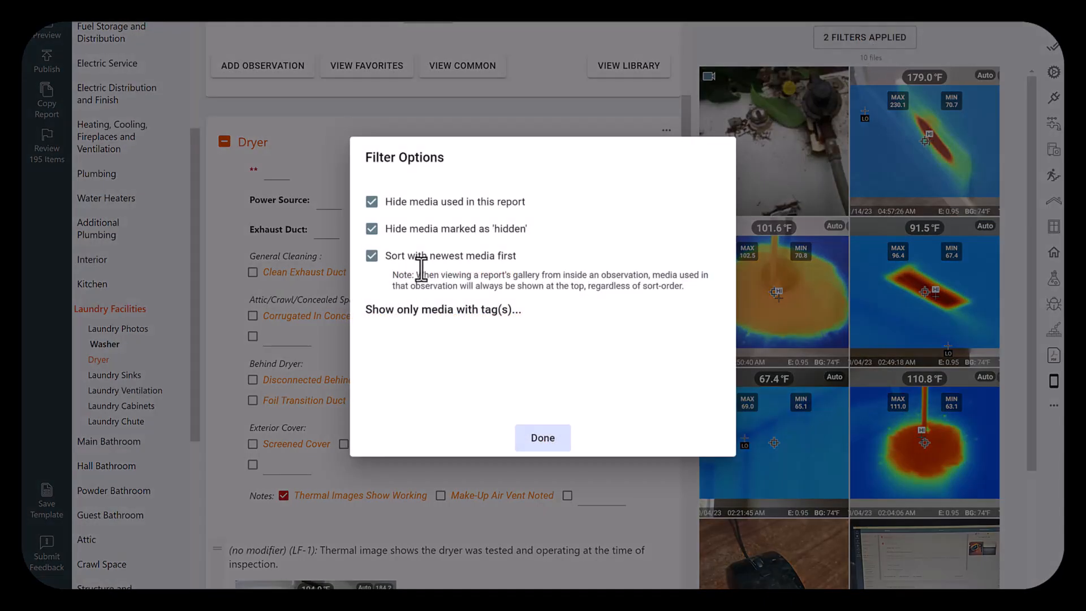
pyautogui.click(373, 257)
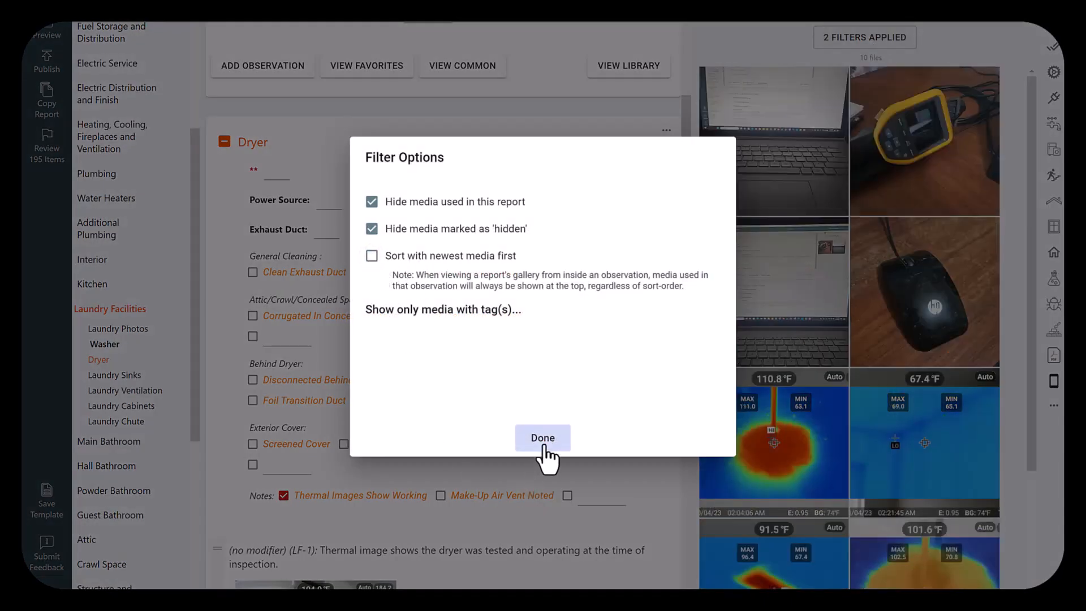
pyautogui.click(374, 257)
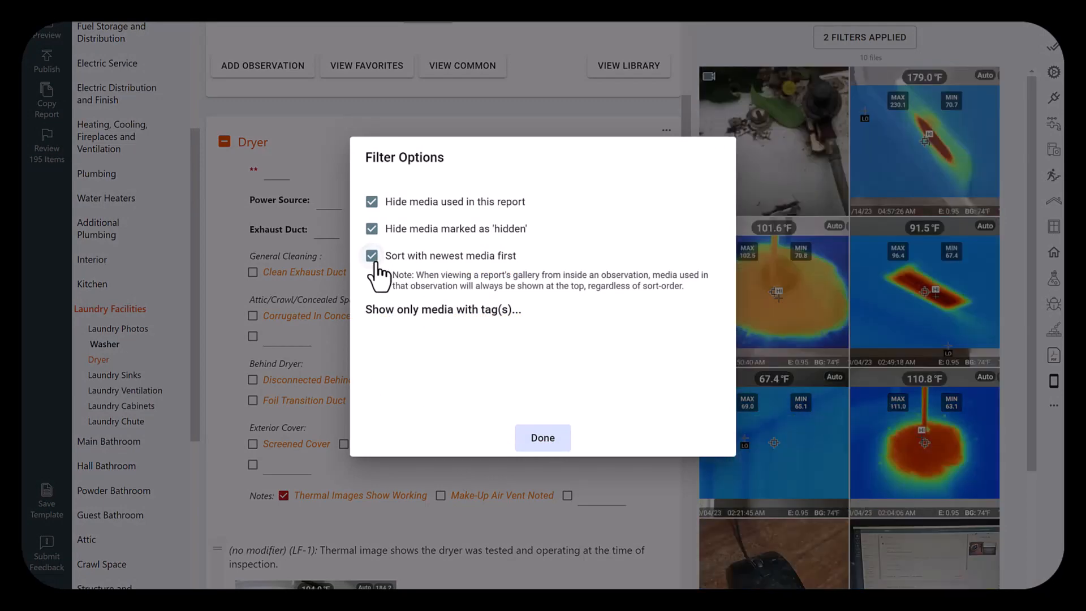
pyautogui.click(372, 257)
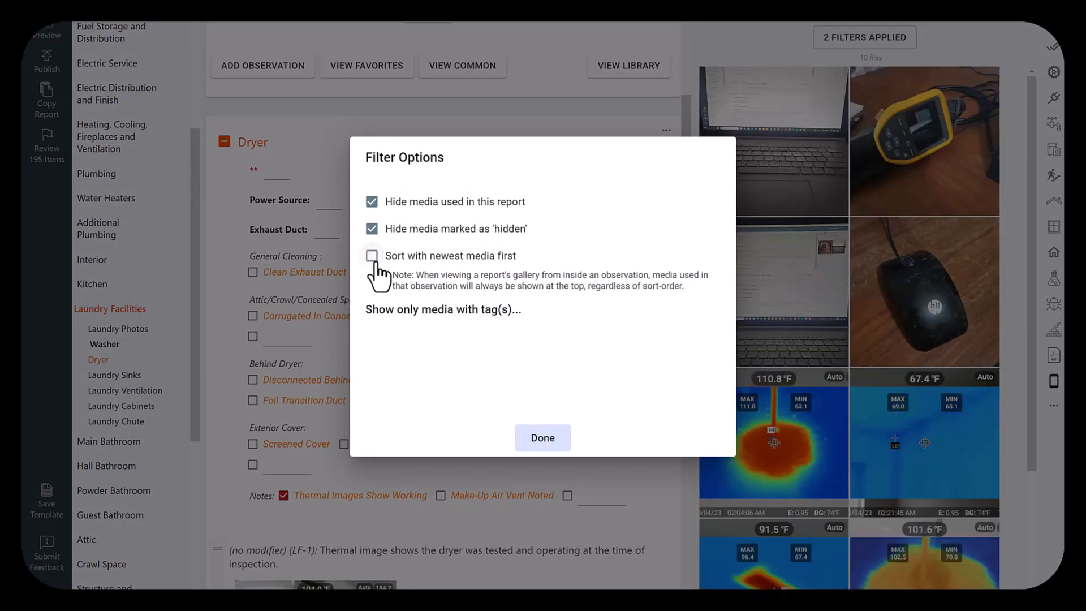
pyautogui.click(373, 258)
pyautogui.click(550, 439)
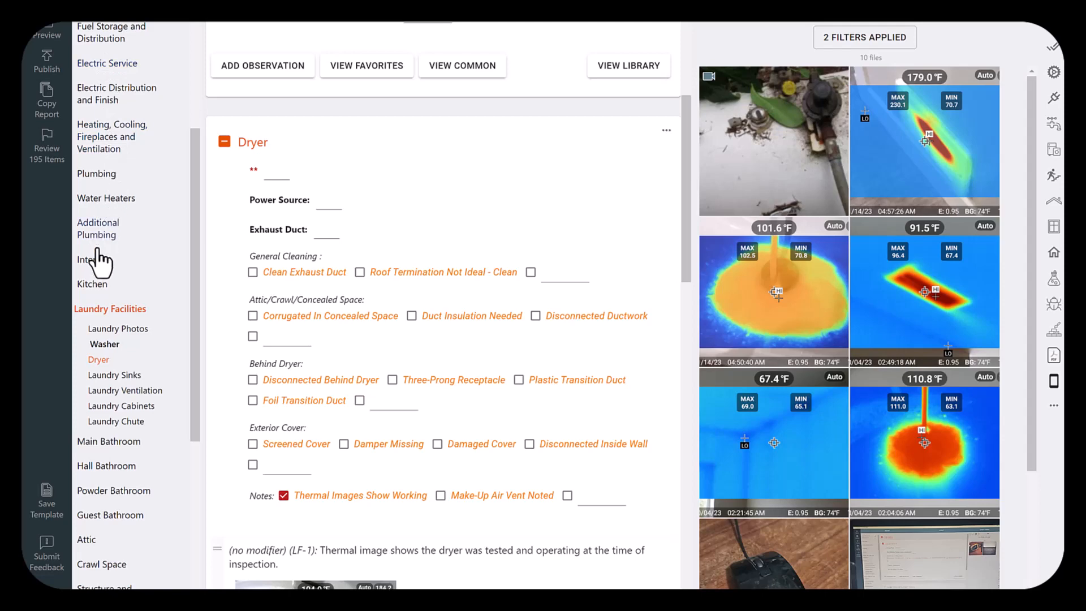
# Add the Propane Tank inadequate clearances observation under Propane Storage in Fuel Storage and Distribution and attach the propane tank video
pyautogui.click(102, 42)
pyautogui.moveTo(687, 140); pyautogui.dragTo(669, 244)
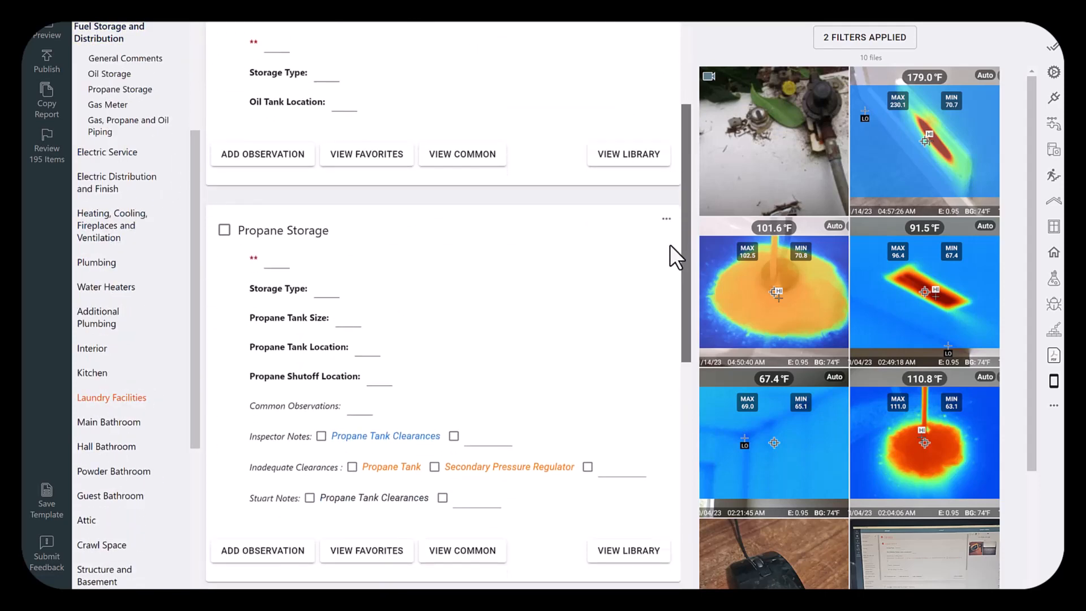
pyautogui.scroll(-3, 667, 266)
pyautogui.click(373, 297)
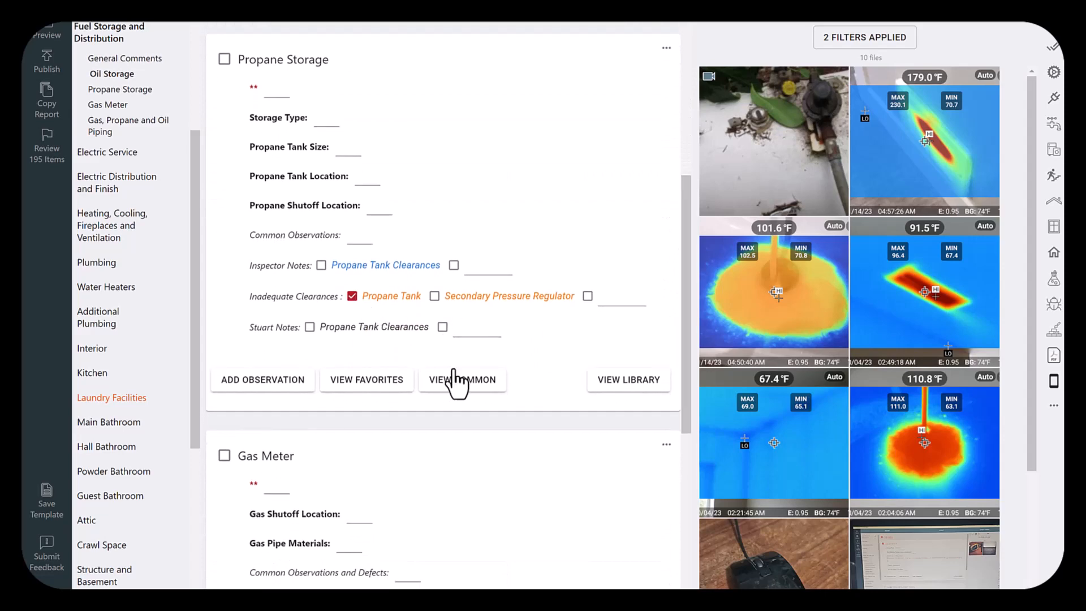
pyautogui.moveTo(772, 151); pyautogui.dragTo(528, 545)
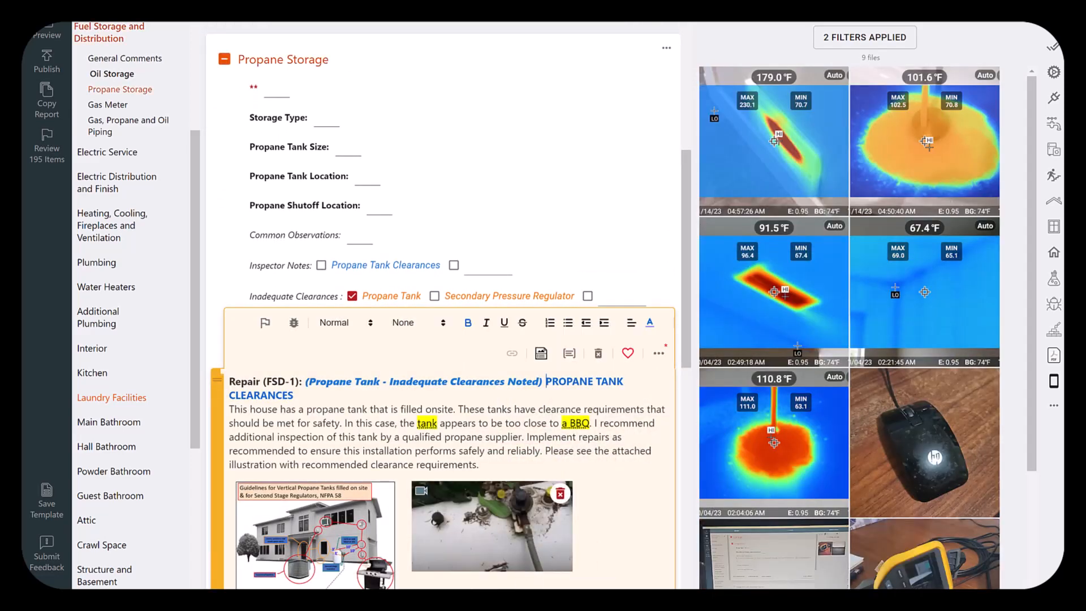
# View the propane tank video attached to the clearance observation at full size and close the viewer
pyautogui.click(503, 536)
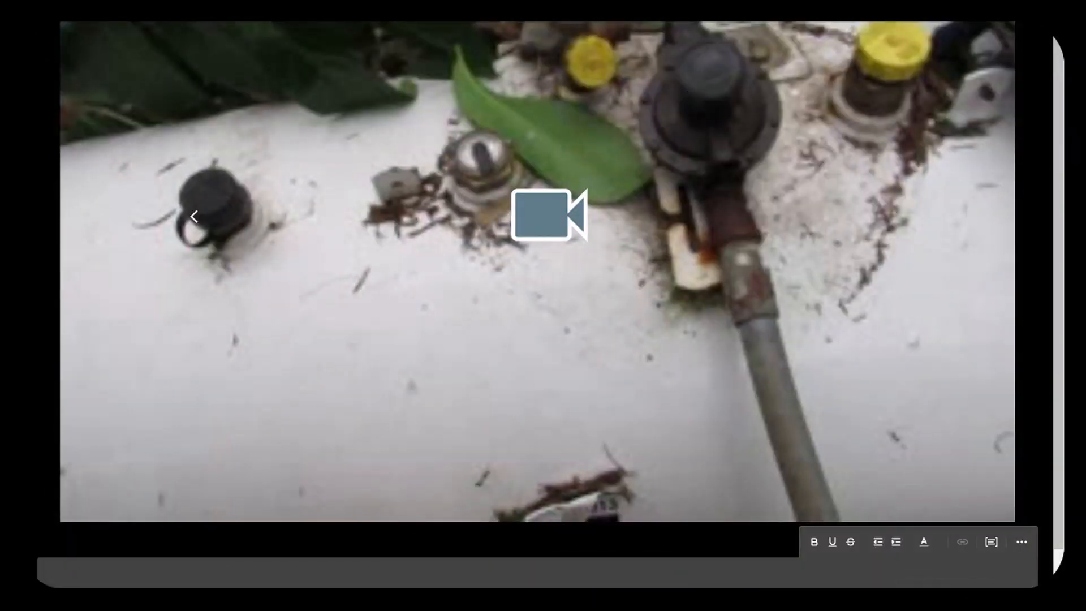
pyautogui.click(945, 601)
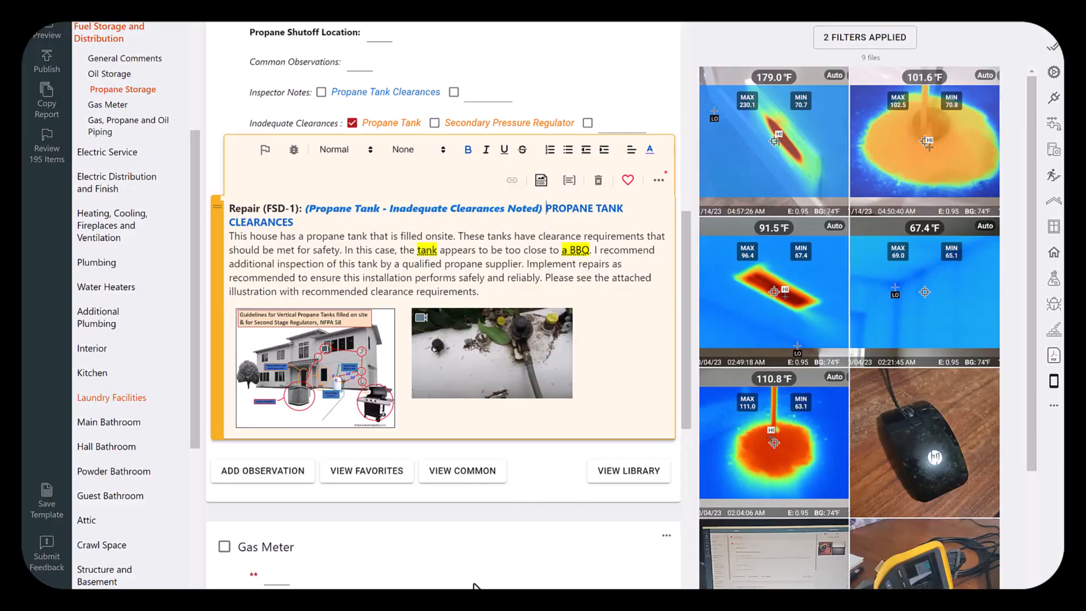
# Play the propane tank video in the Media Player window and close the player
pyautogui.moveTo(786, 601)
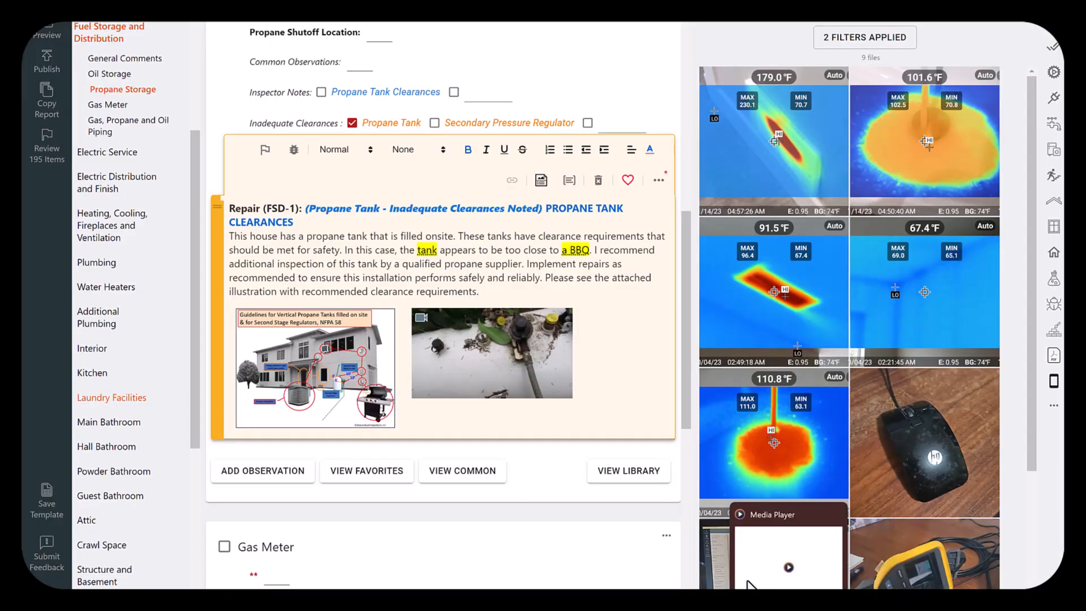
pyautogui.click(755, 581)
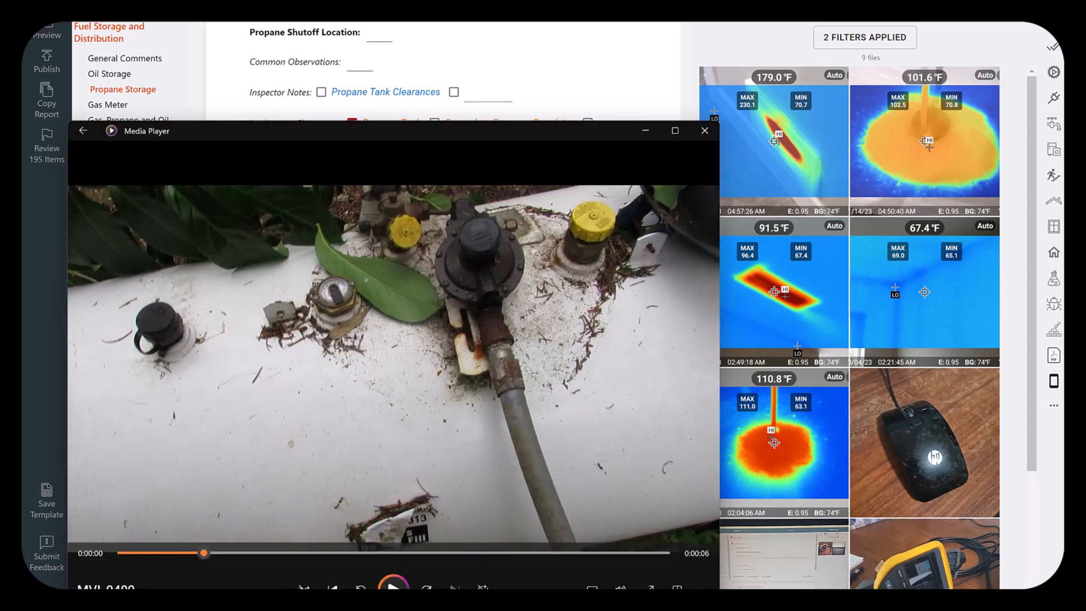
pyautogui.click(393, 587)
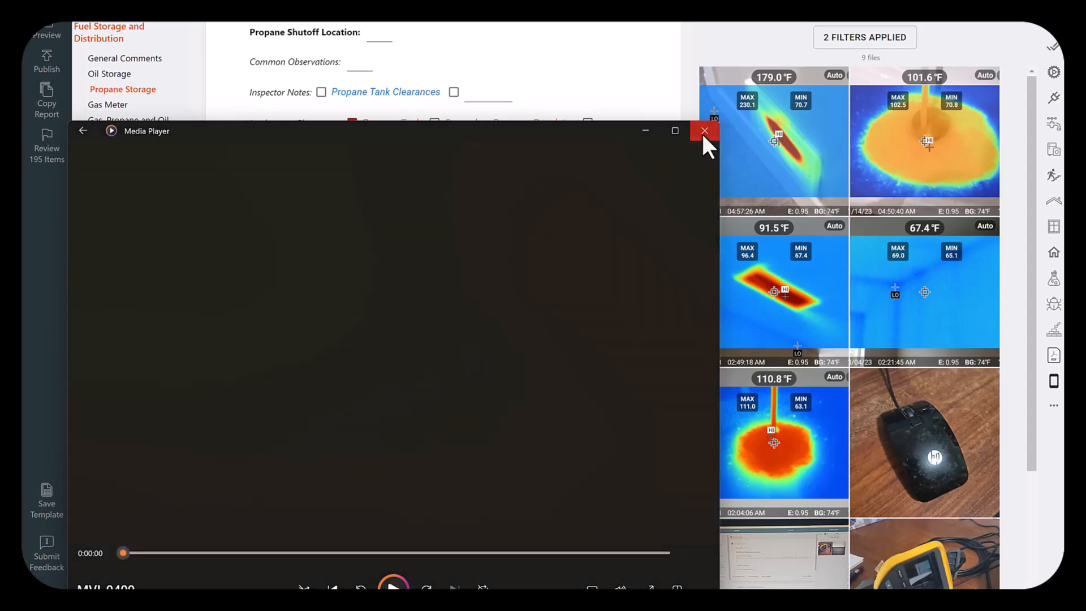
pyautogui.click(703, 131)
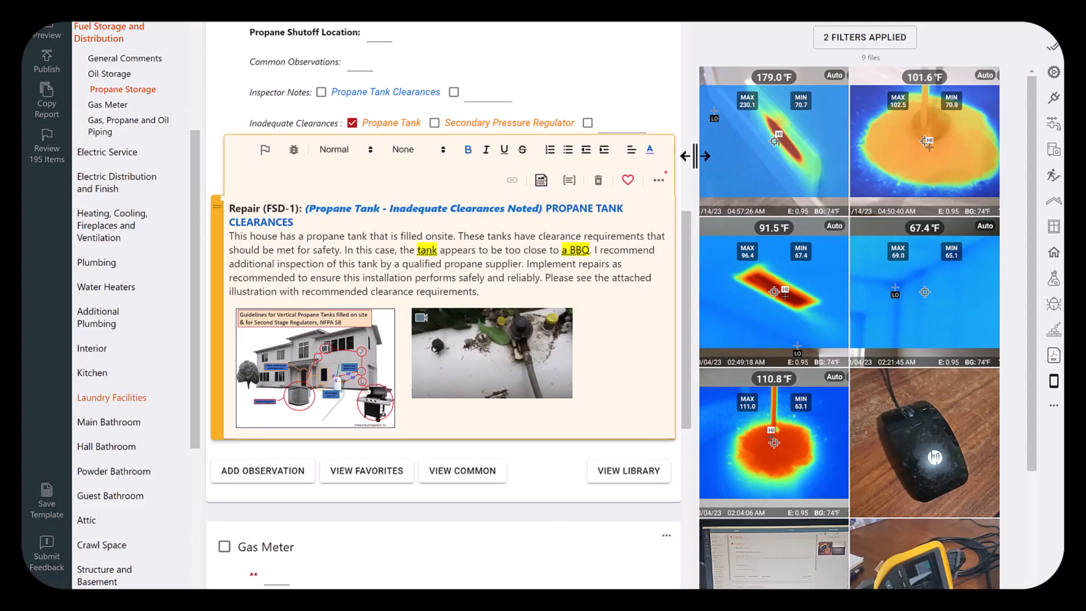
# Switch the media gallery to local folder photos, adjust its width, and load the A-Frame folder from Pictures
pyautogui.moveTo(695, 154); pyautogui.dragTo(800, 156)
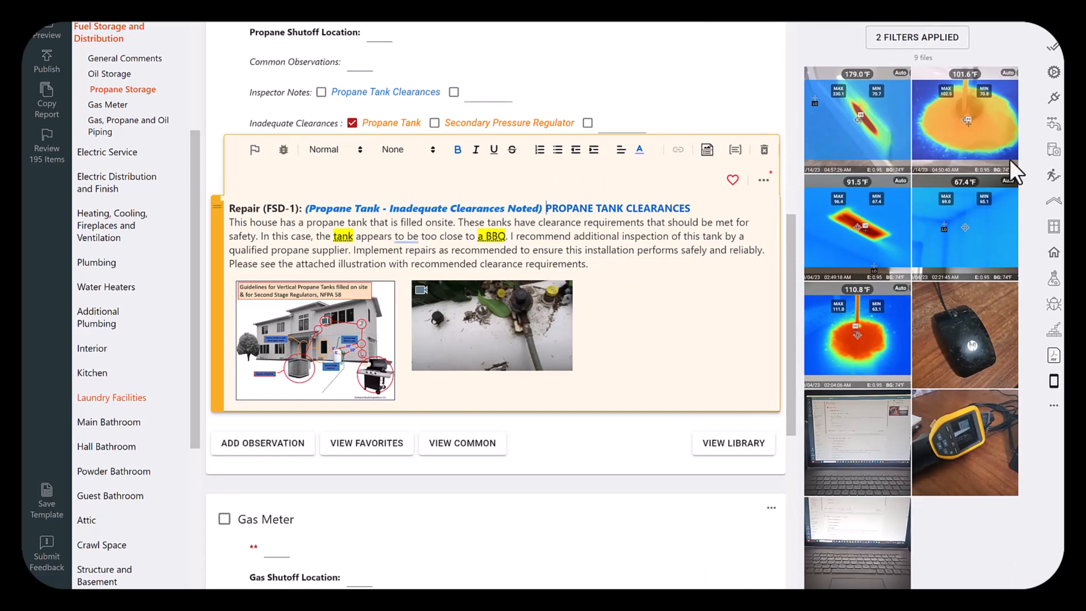
pyautogui.click(1049, 39)
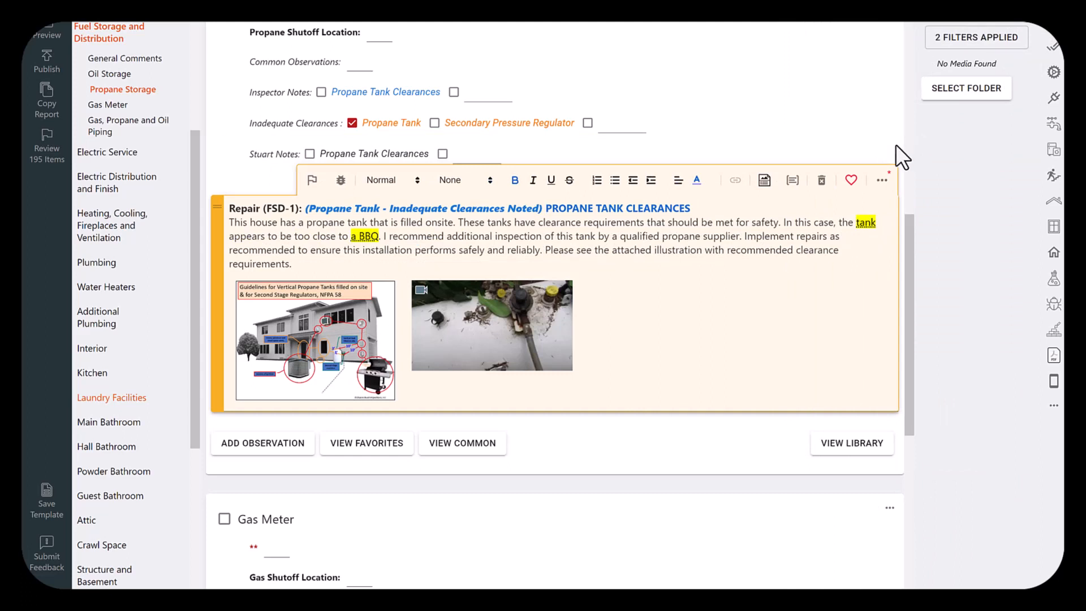
pyautogui.moveTo(918, 149); pyautogui.dragTo(824, 166)
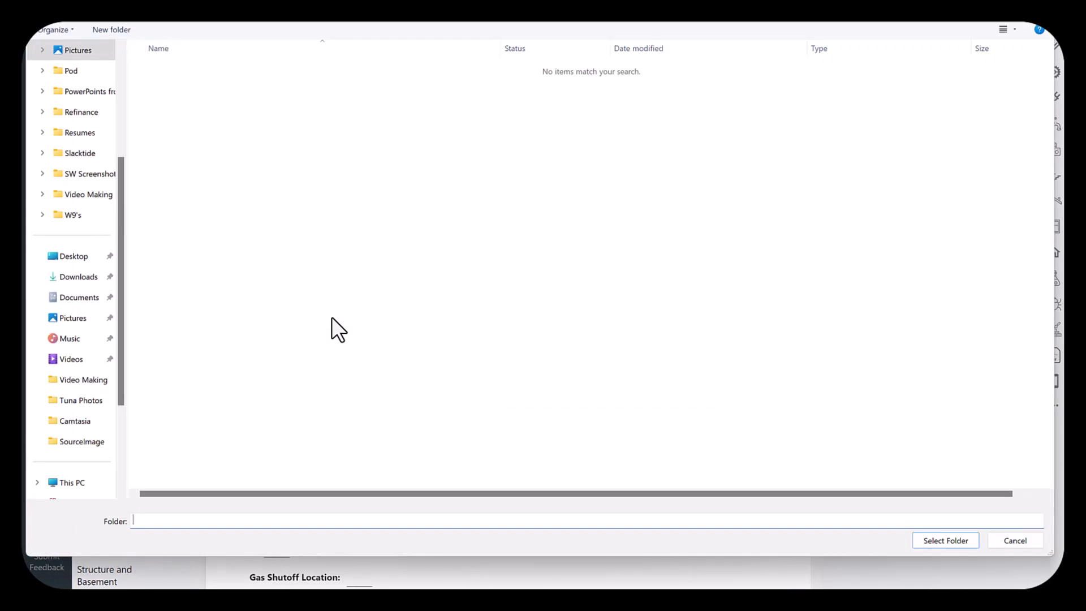
pyautogui.click(72, 319)
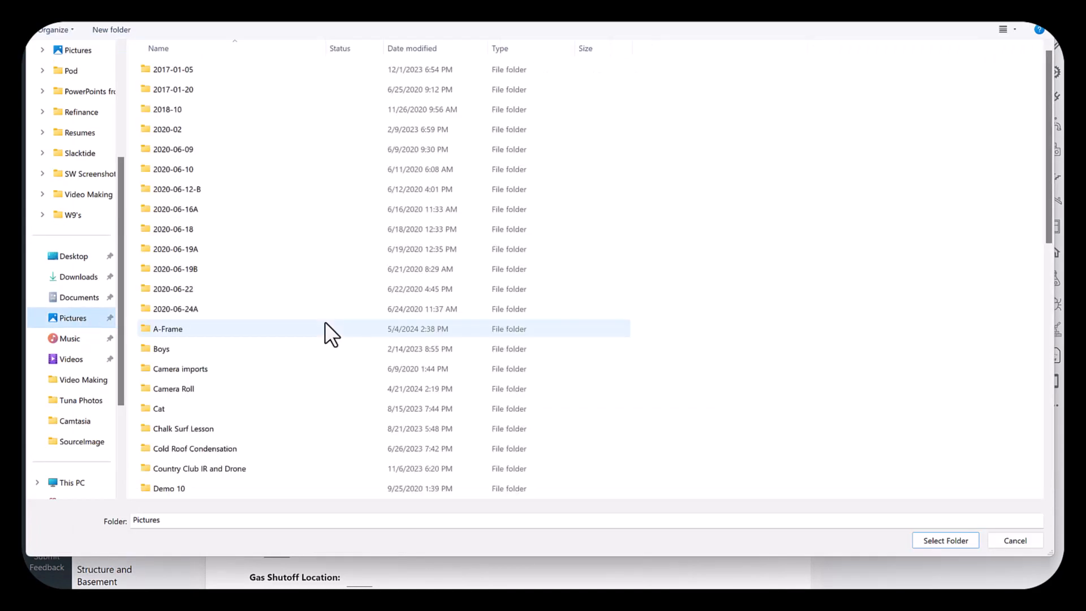
pyautogui.click(173, 331)
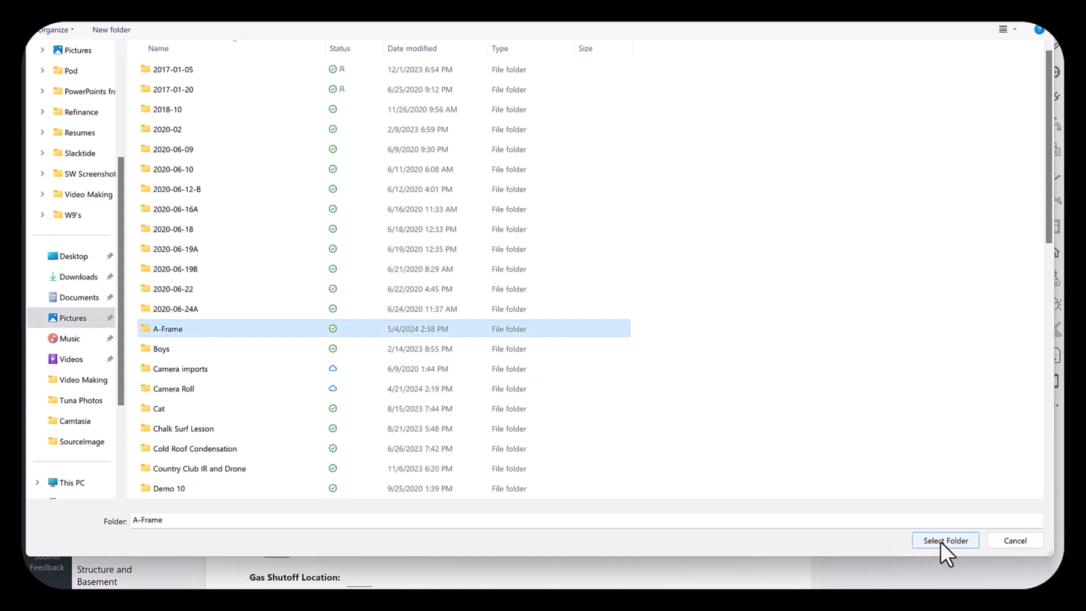
pyautogui.click(940, 541)
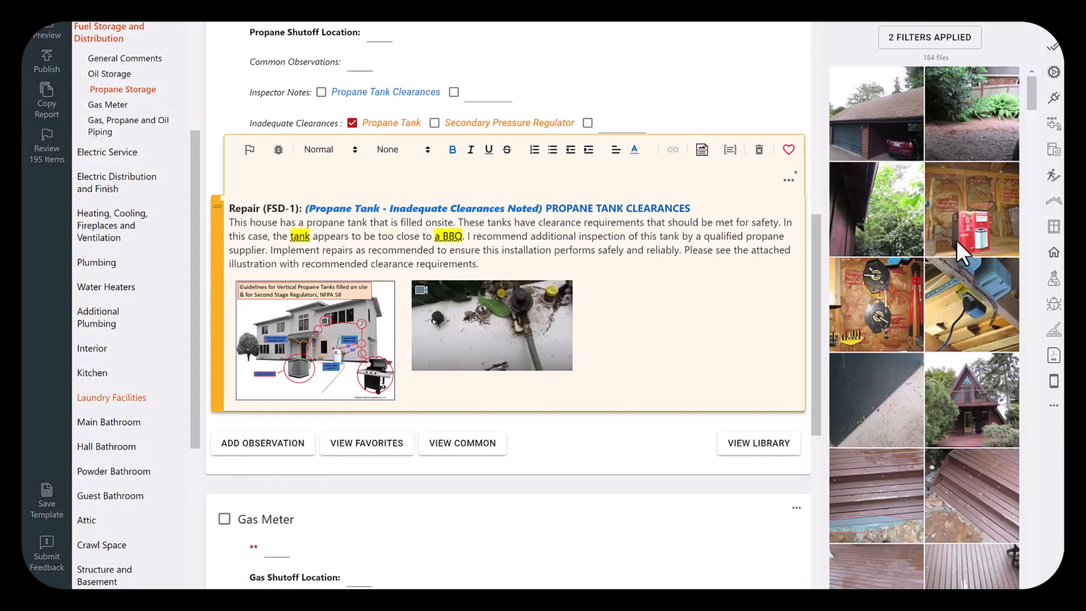
# Add the Paper Faced Insulation observation under Garage General and attach the two garage photos showing exposed insulation
pyautogui.moveTo(1032, 95)
pyautogui.mouseDown()
pyautogui.moveTo(1026, 181)
pyautogui.moveTo(1023, 90)
pyautogui.mouseUp()
pyautogui.moveTo(192, 246); pyautogui.dragTo(186, 144)
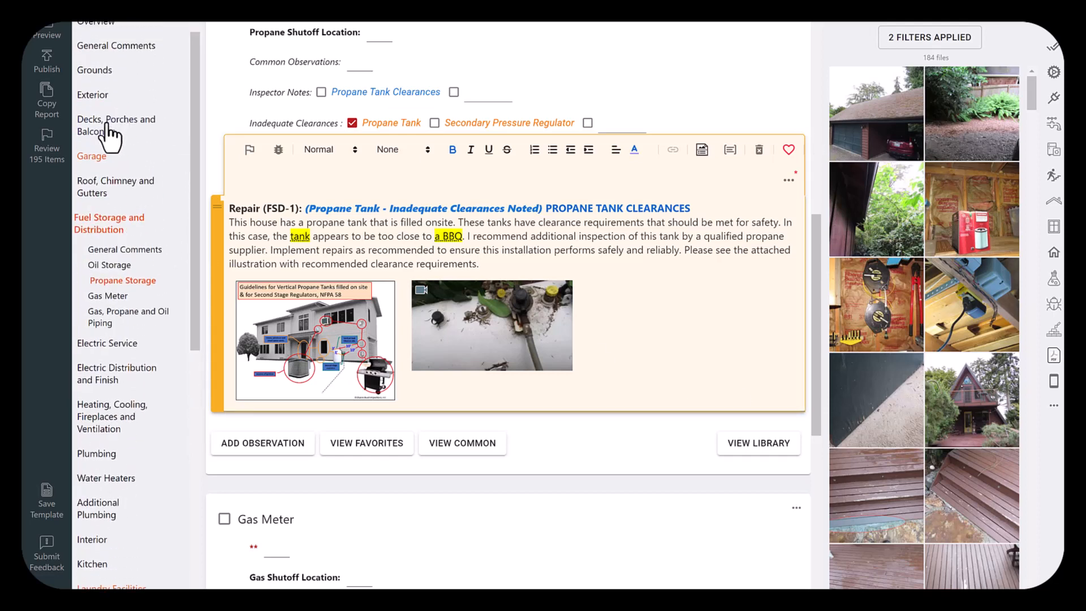
pyautogui.click(88, 158)
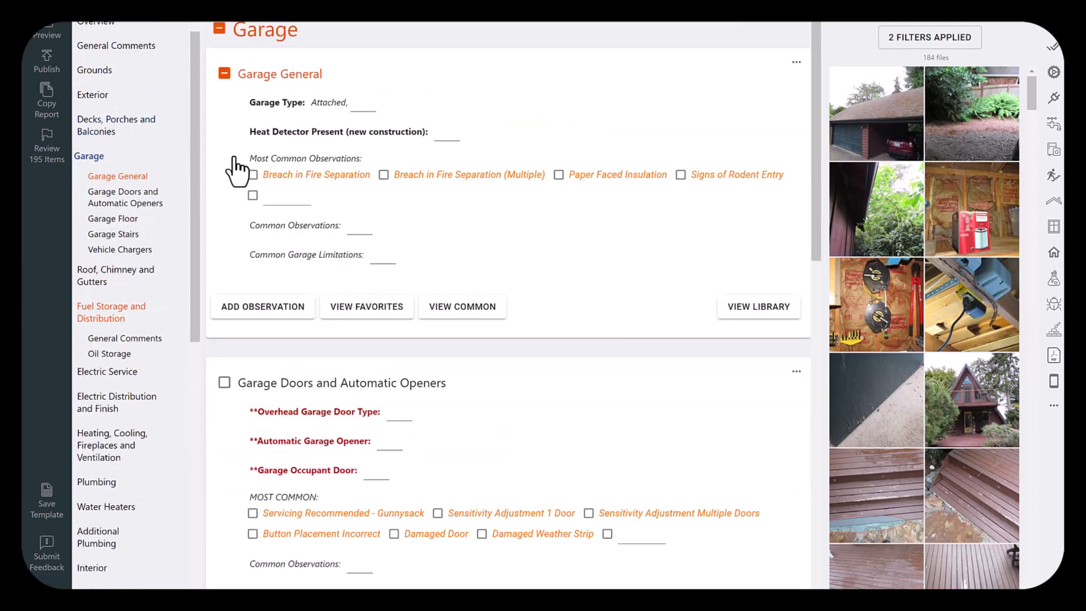
pyautogui.click(601, 181)
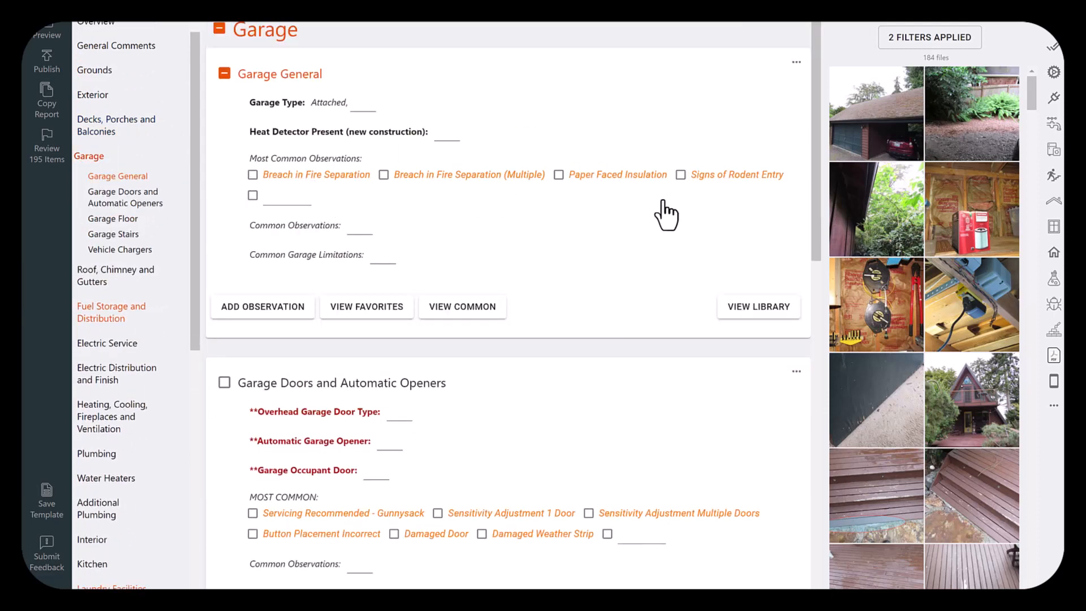
pyautogui.moveTo(897, 286); pyautogui.dragTo(589, 321)
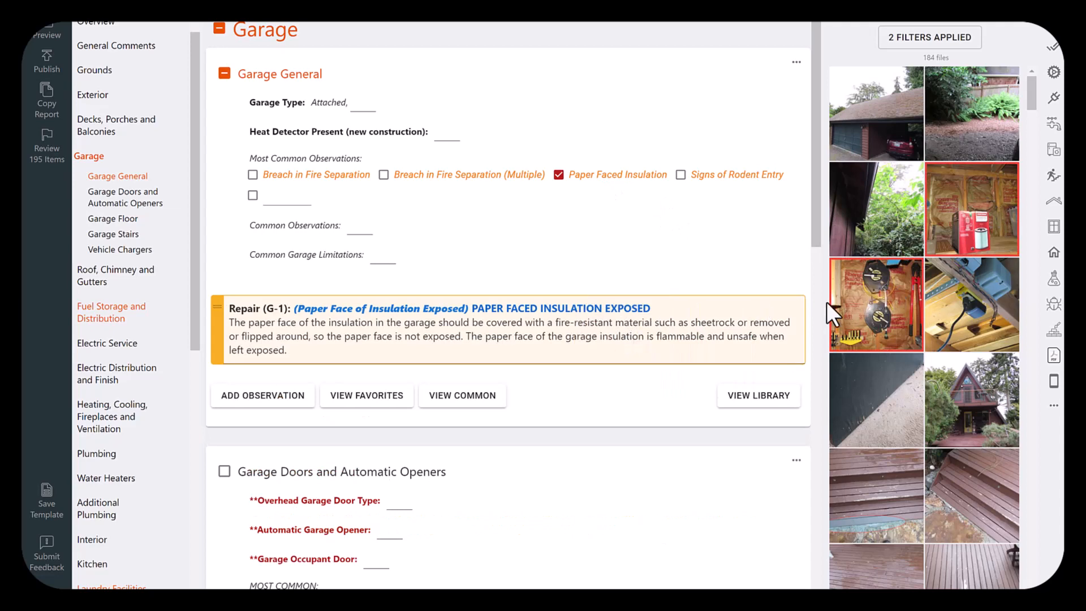
pyautogui.moveTo(837, 305); pyautogui.dragTo(432, 319)
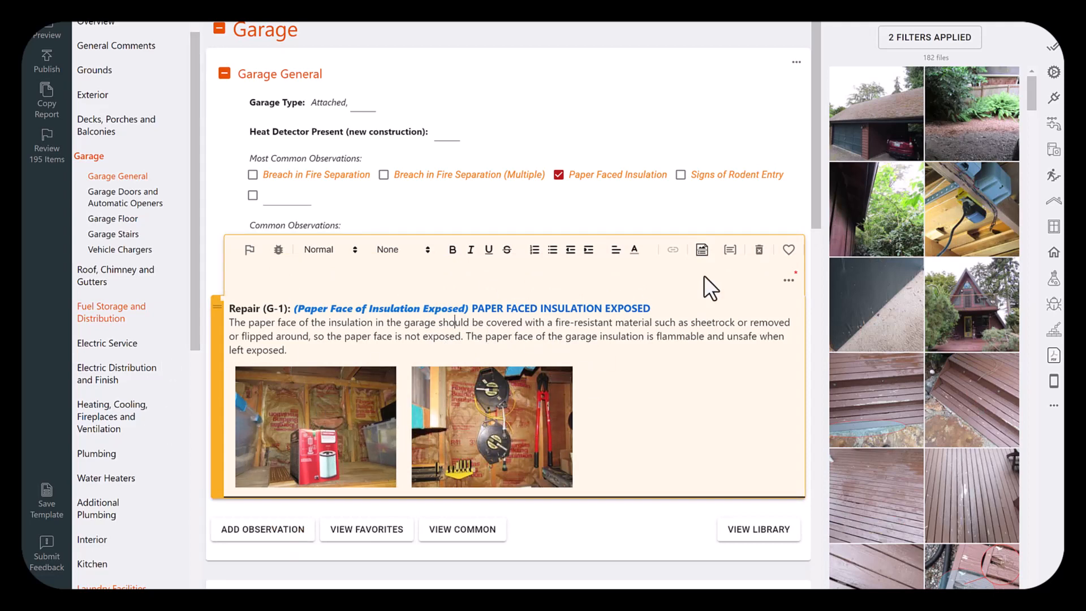
# Open the attached red box photo and caption it with the suggested comment "The paper face of the insulation should be covered."
pyautogui.moveTo(827, 234); pyautogui.dragTo(843, 232)
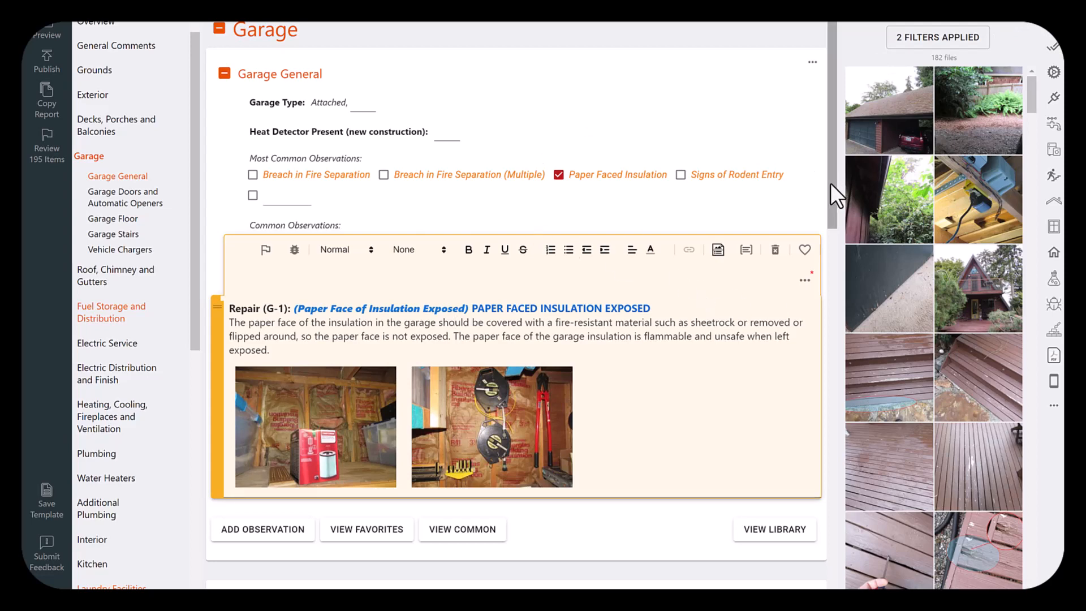
pyautogui.moveTo(830, 182); pyautogui.dragTo(830, 205)
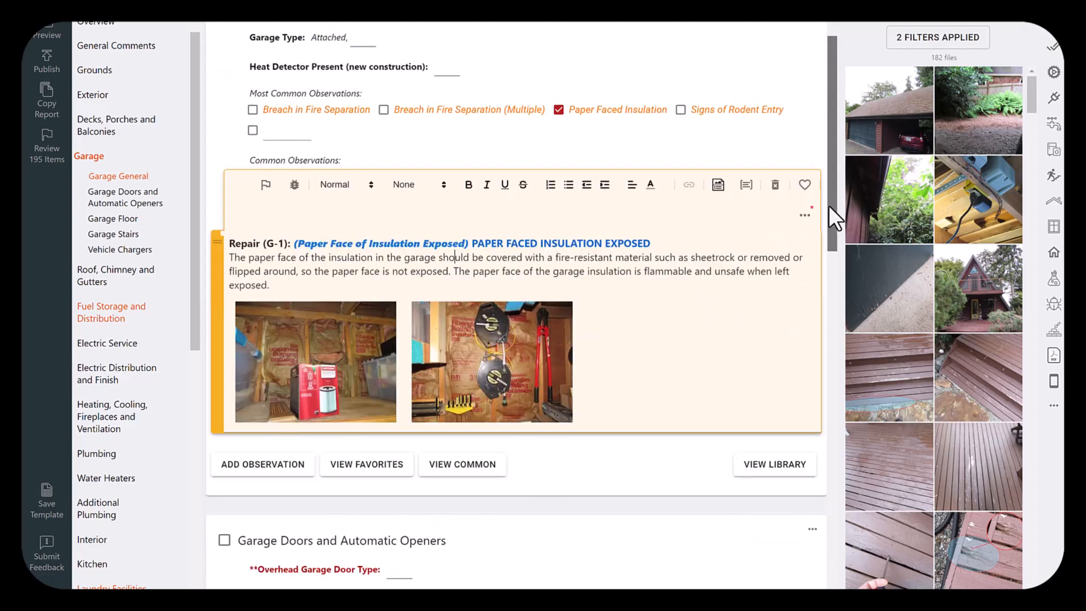
pyautogui.click(303, 371)
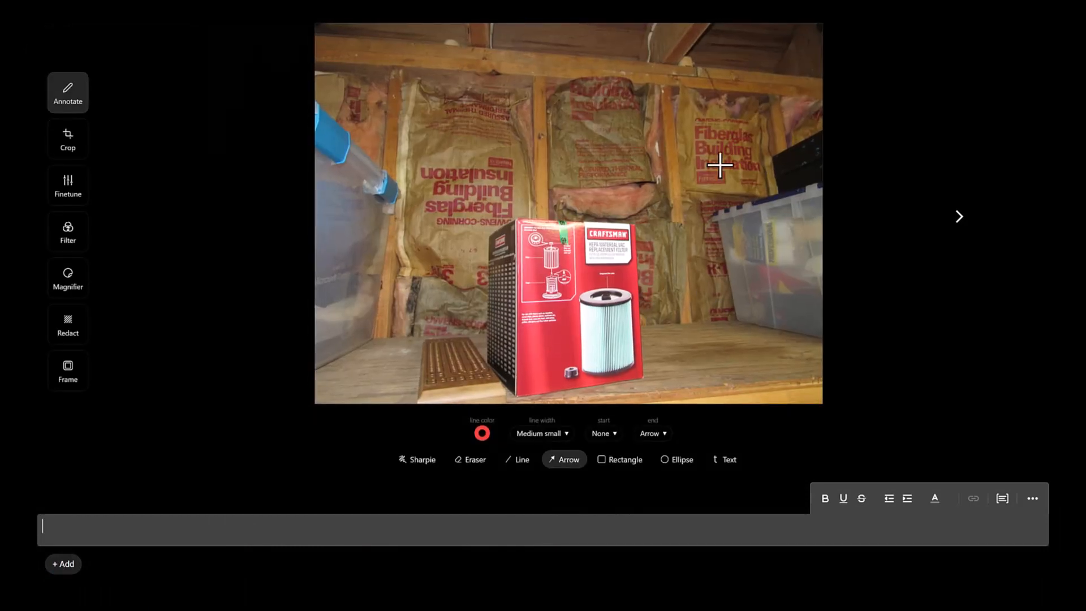
pyautogui.click(241, 518)
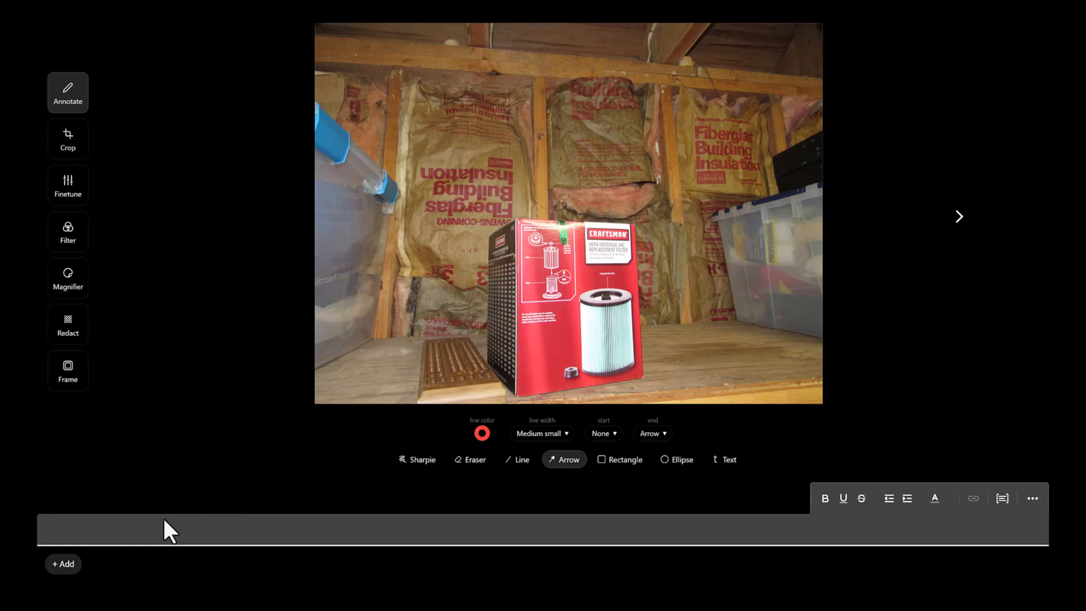
pyautogui.write('Paper')
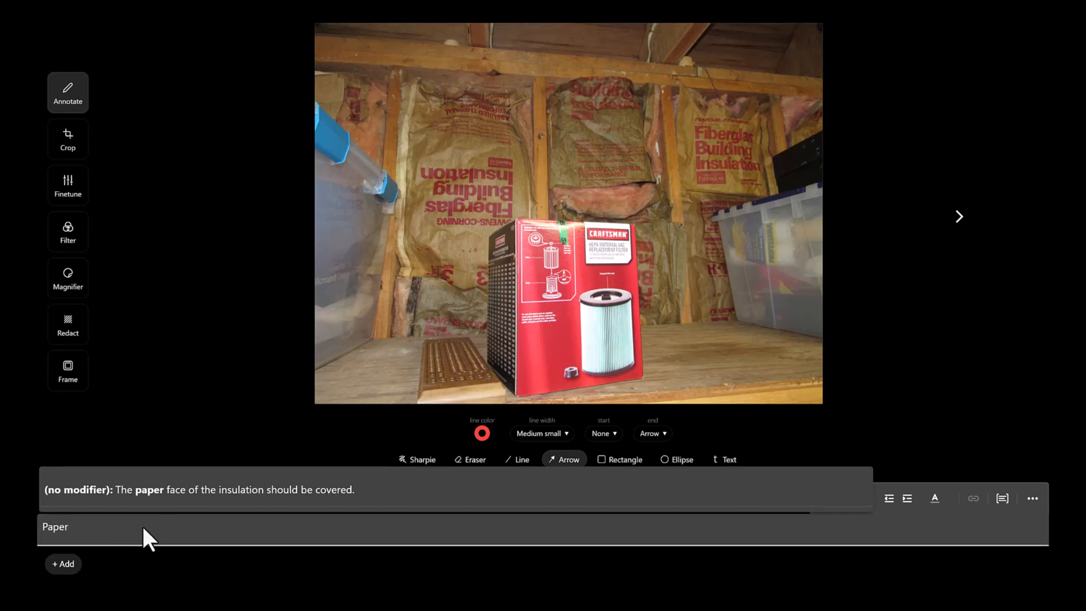
pyautogui.click(311, 504)
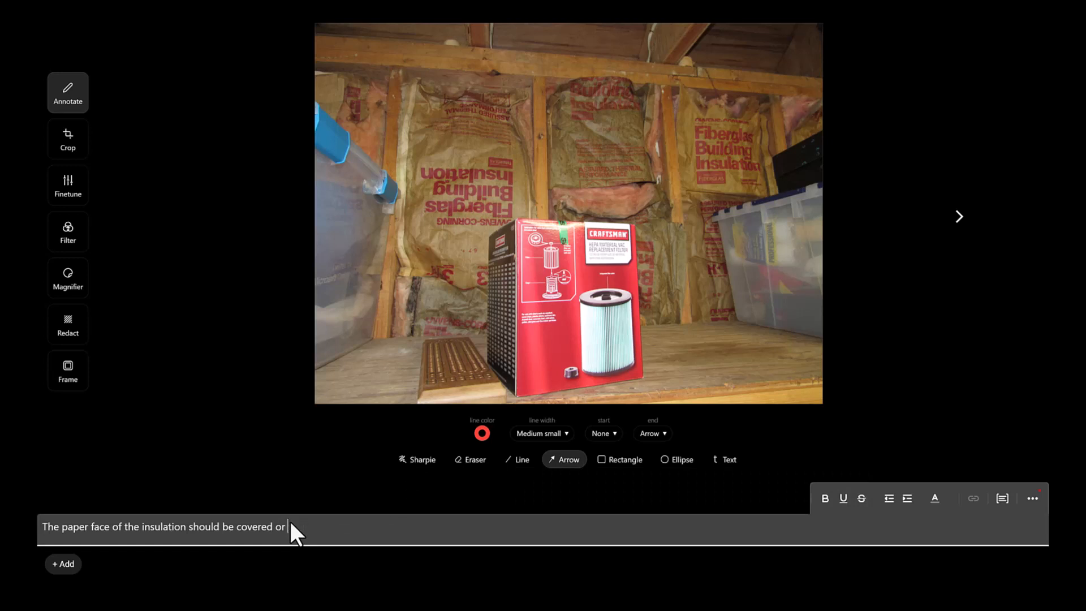
# Extend the photo caption to end with "covered or removed." and save it as a reusable comment
pyautogui.write('ved.')
pyautogui.click(1032, 500)
pyautogui.click(991, 498)
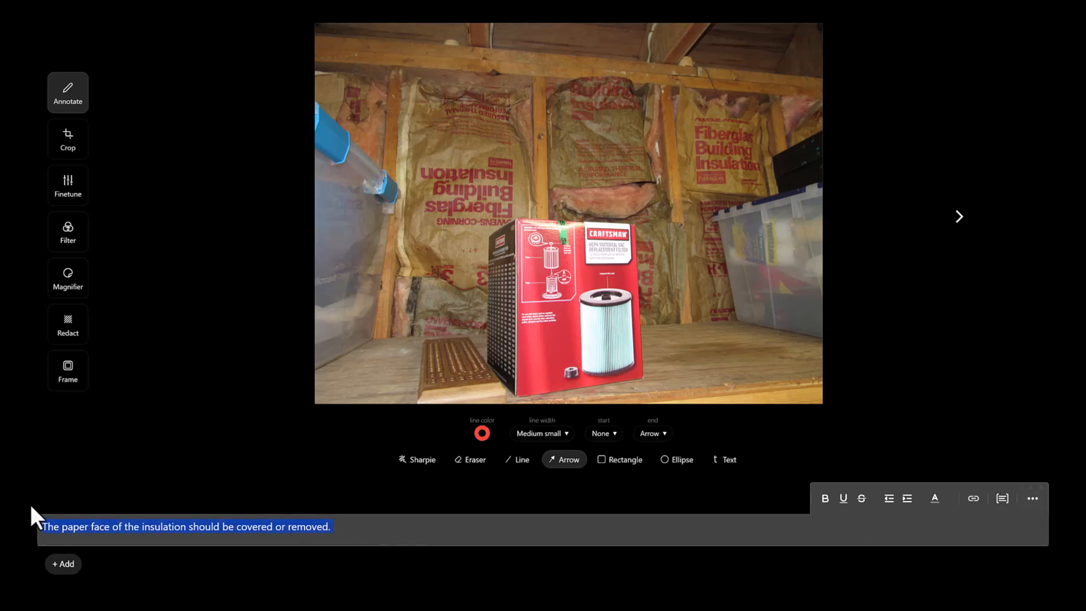
# Clear the caption, look up "paper", and insert the saved comment "The paper face of the insulation should be covered or removed."
pyautogui.press('BackSpace')
pyautogui.write('p')
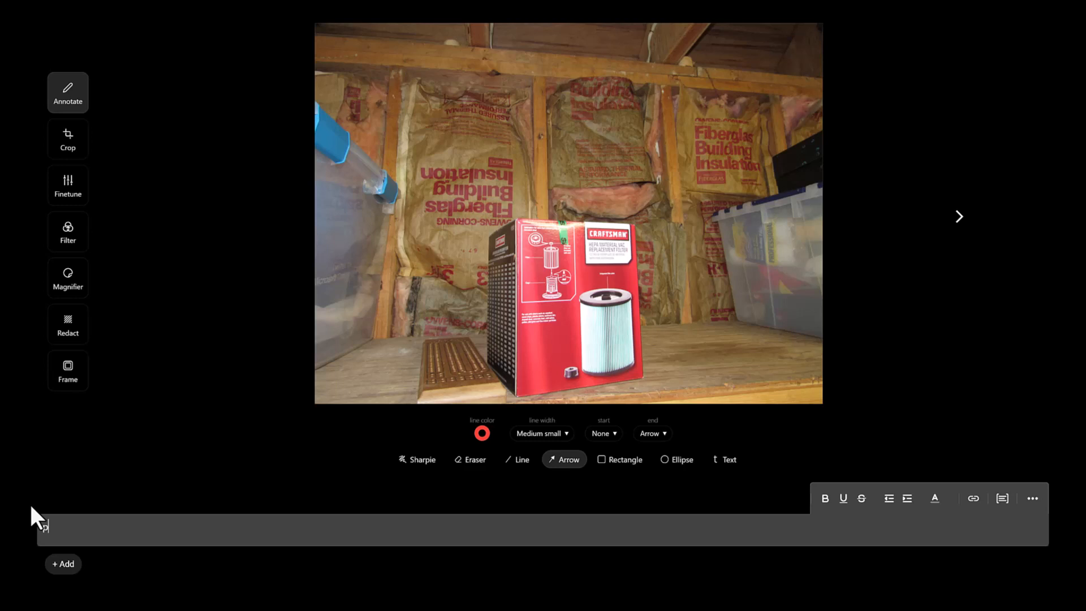
pyautogui.write('aper')
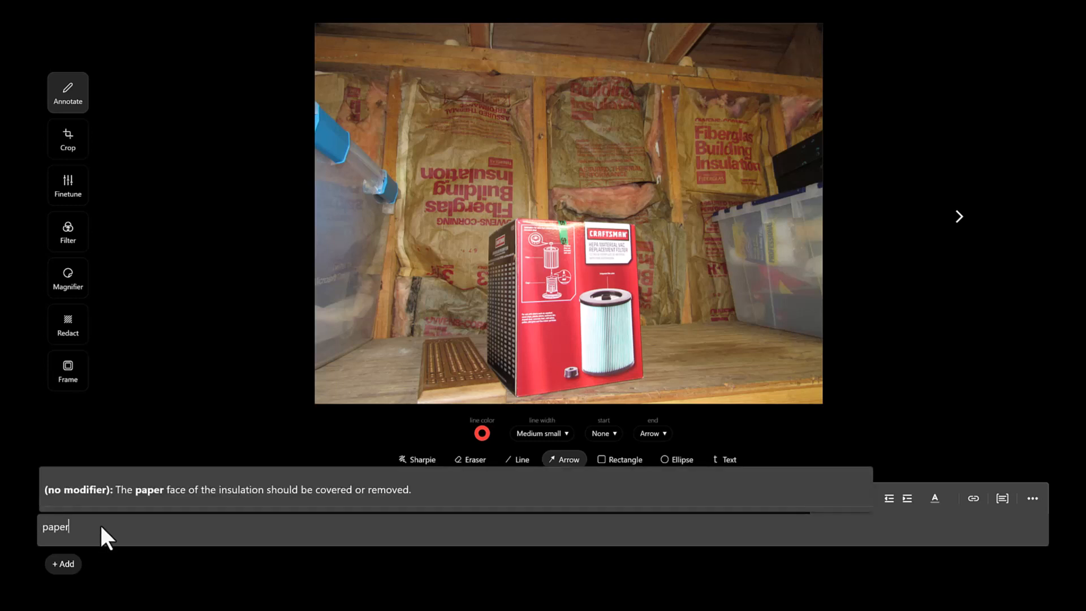
pyautogui.click(237, 497)
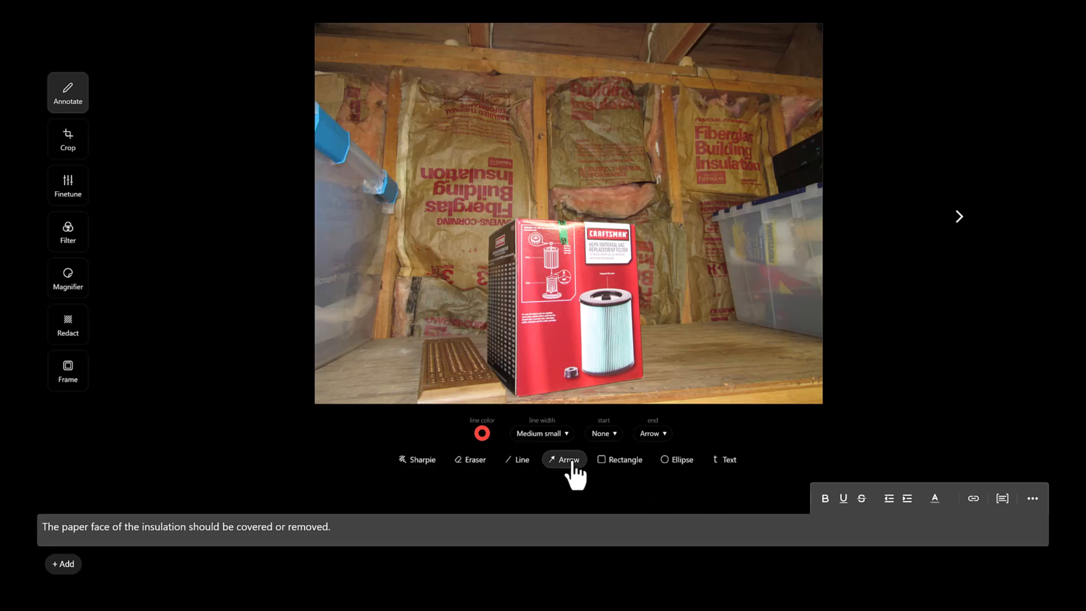
# Draw a red arrow to the large insulation batt behind the box and an ellipse over the top of the middle batt
pyautogui.moveTo(397, 73); pyautogui.dragTo(484, 172)
pyautogui.click(673, 460)
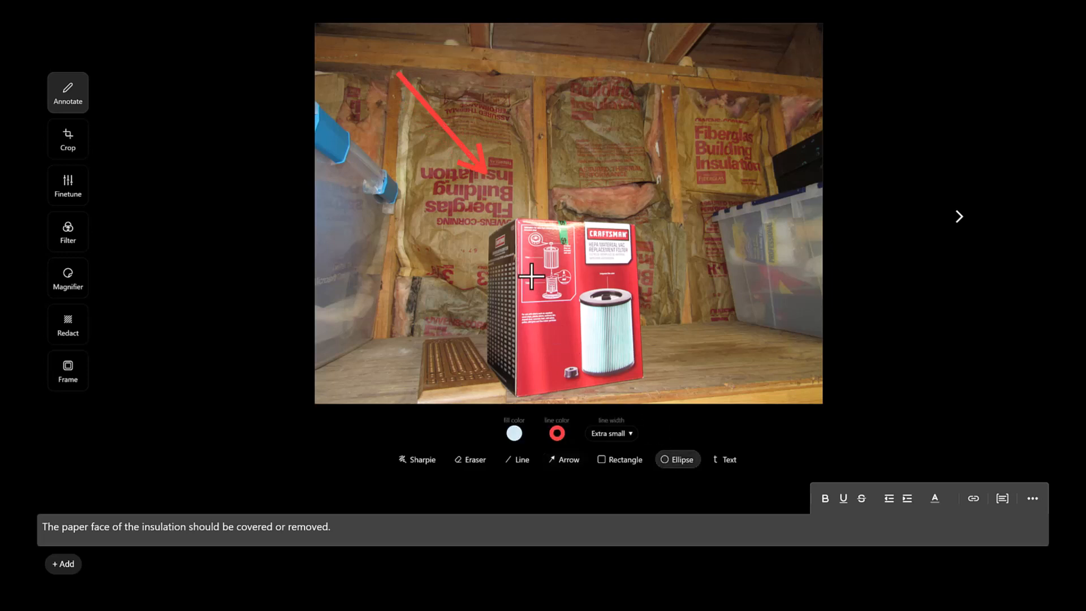
pyautogui.moveTo(526, 61); pyautogui.dragTo(660, 137)
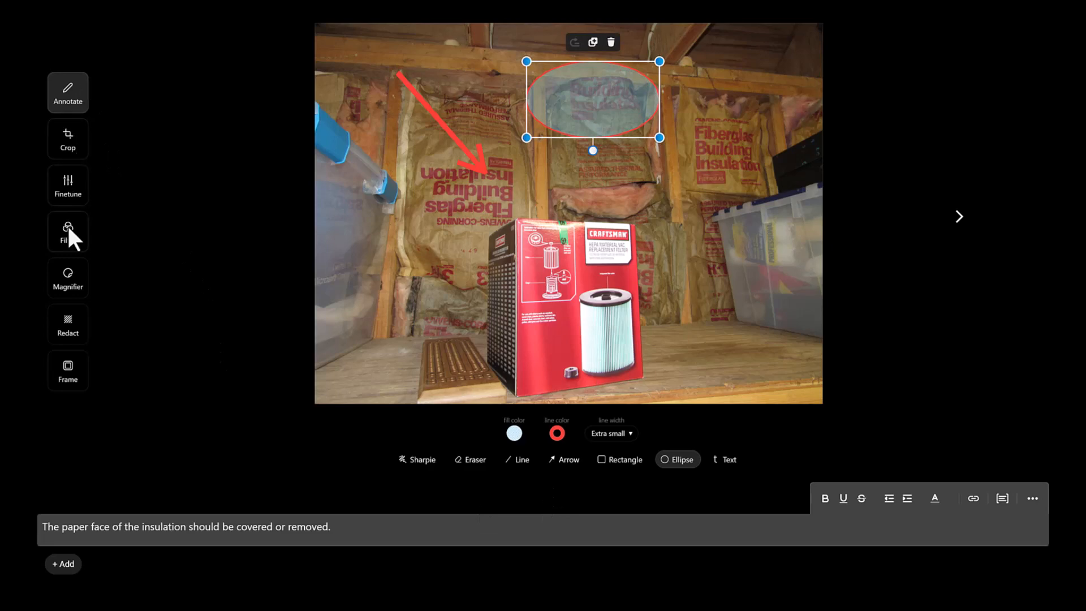
# Rotate the photo left through a full turn, crop inward from its upper-left corner, and return to the report
pyautogui.click(78, 157)
pyautogui.click(461, 35)
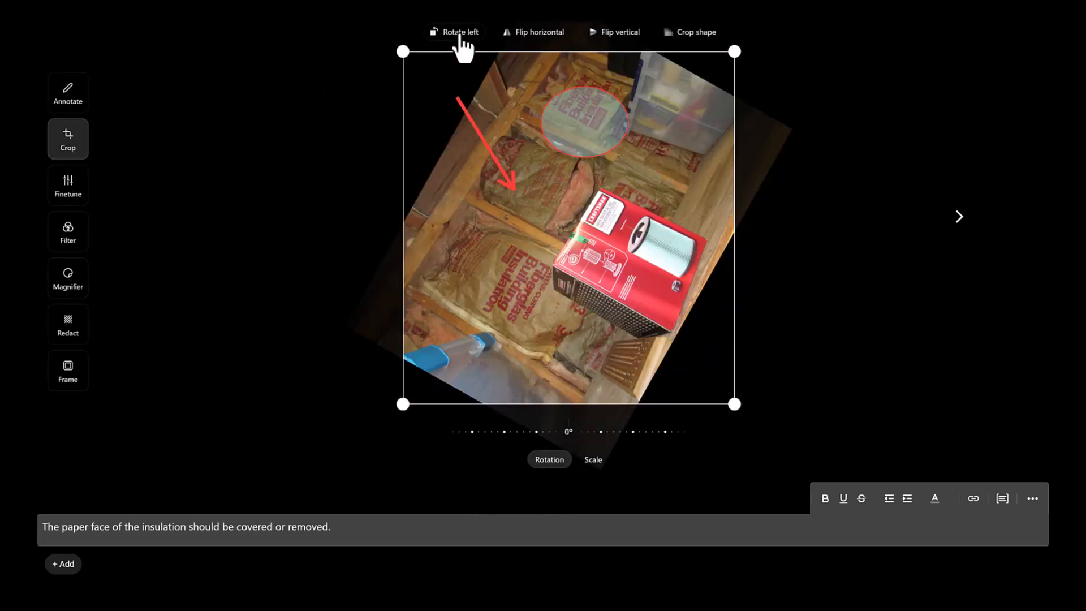
pyautogui.click(461, 35)
pyautogui.click(461, 35)
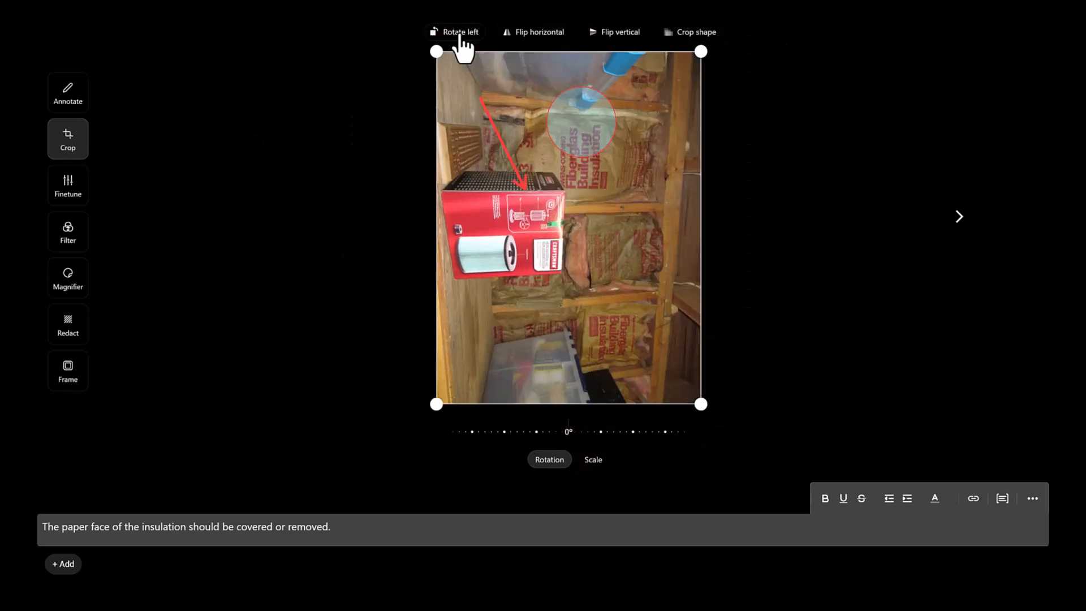
pyautogui.click(460, 34)
pyautogui.moveTo(369, 76); pyautogui.dragTo(415, 138)
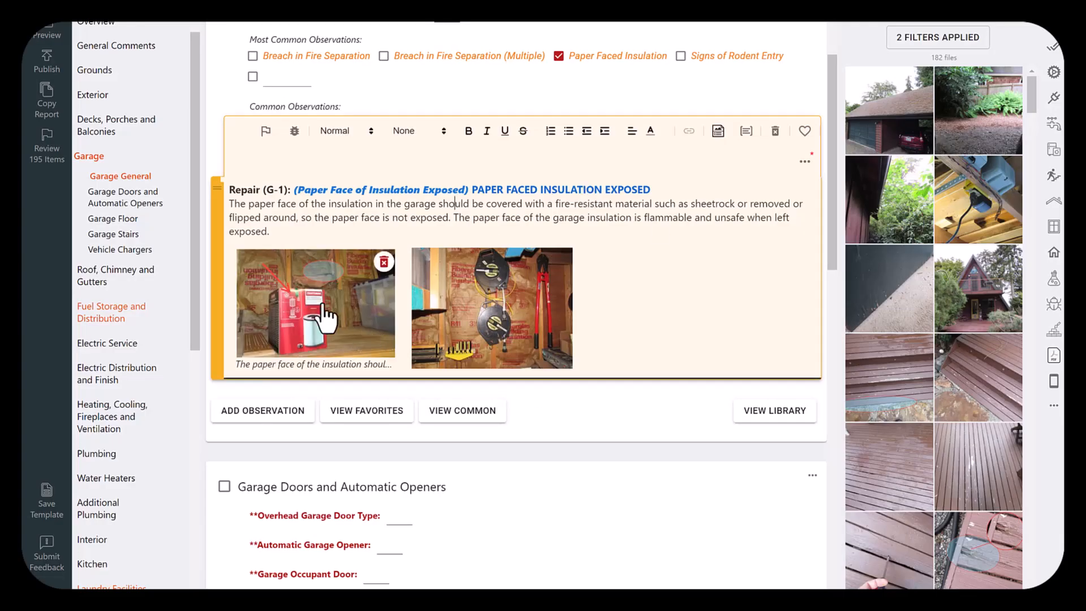
# Add a circular magnifier to the red filter box photo, showing the filter's upper rim at 87% scale
pyautogui.click(323, 306)
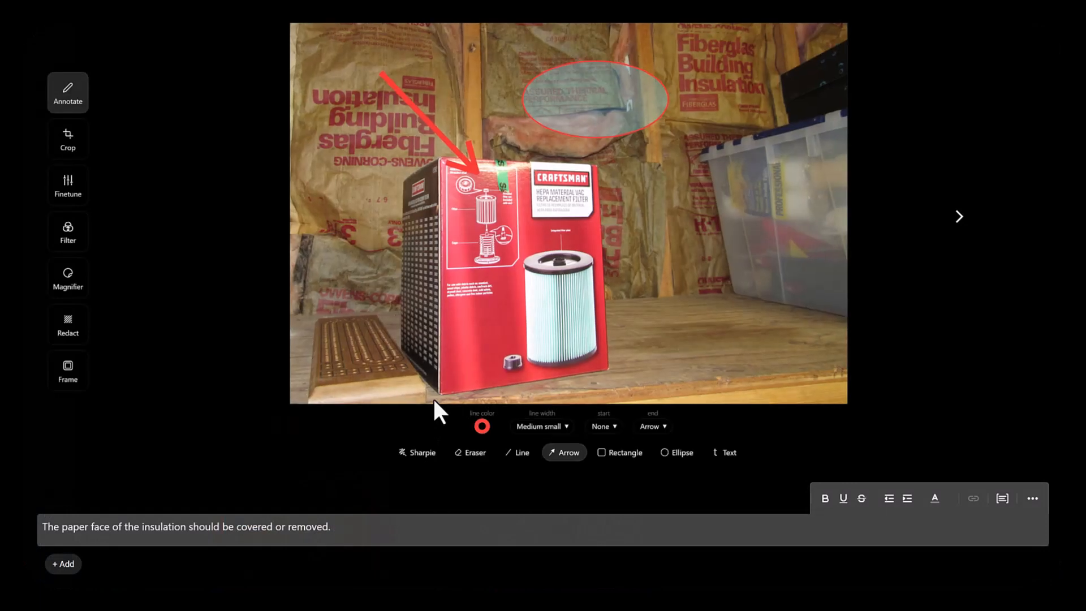
pyautogui.click(70, 284)
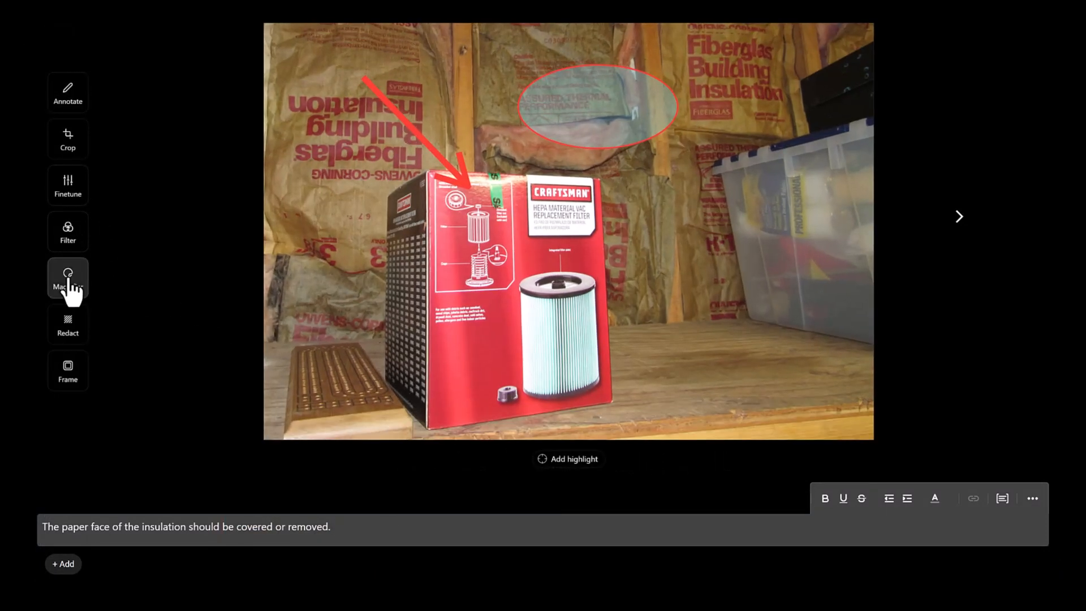
pyautogui.click(563, 461)
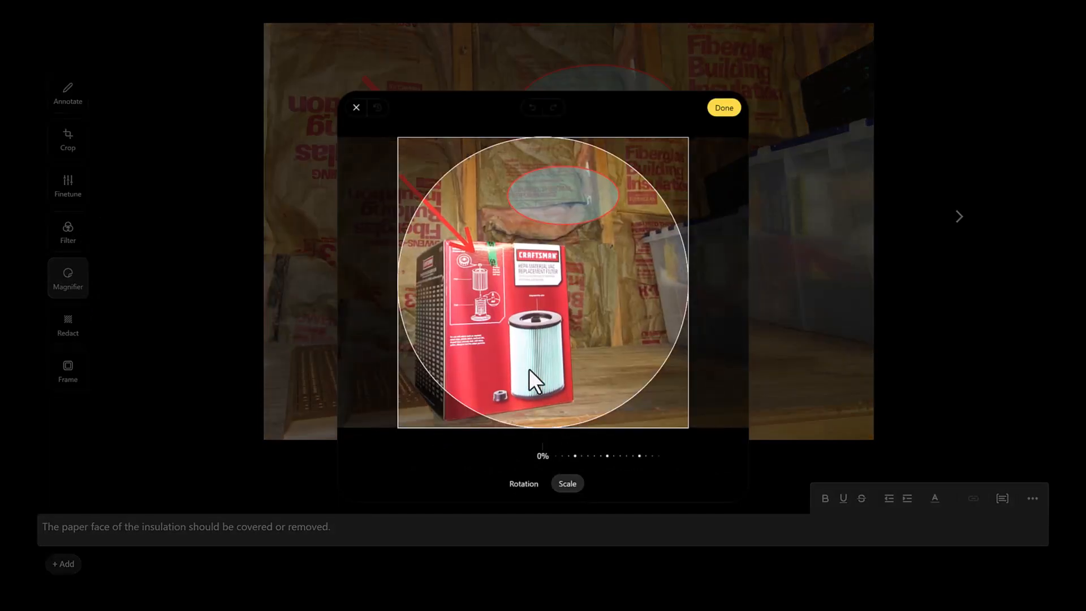
pyautogui.moveTo(566, 318); pyautogui.dragTo(588, 328)
pyautogui.moveTo(621, 457); pyautogui.dragTo(530, 456)
pyautogui.moveTo(545, 353); pyautogui.dragTo(550, 206)
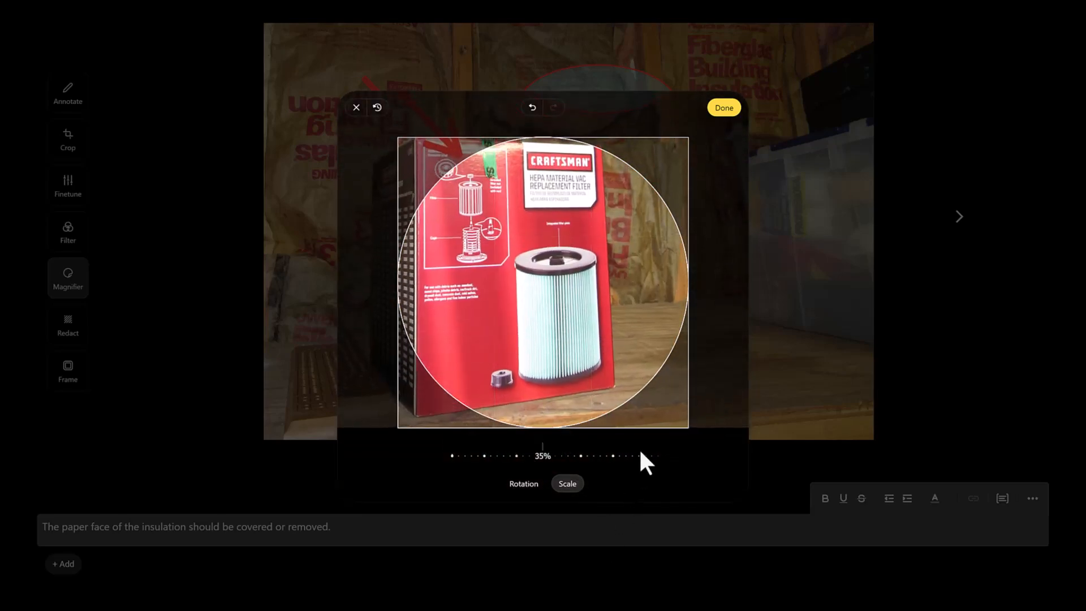
pyautogui.moveTo(643, 456); pyautogui.dragTo(510, 459)
pyautogui.moveTo(547, 333); pyautogui.dragTo(480, 417)
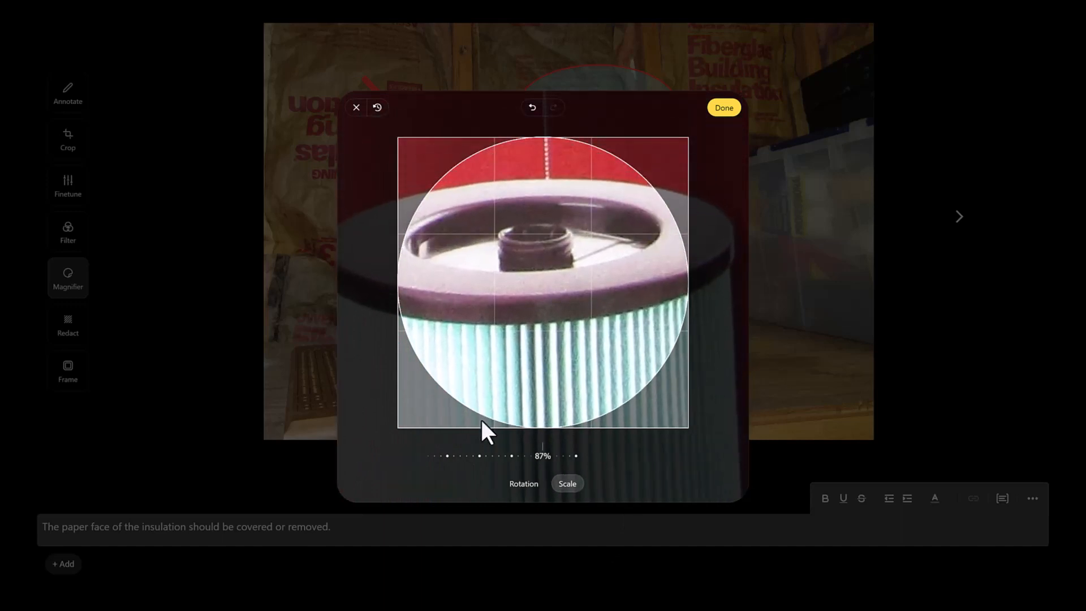
pyautogui.click(724, 107)
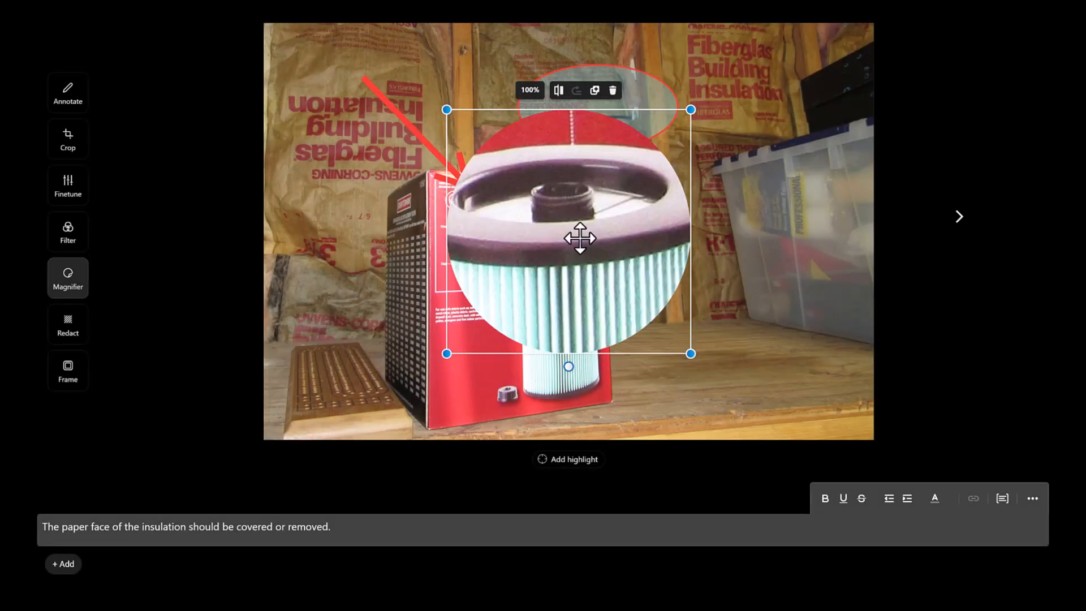
# Shrink the magnified circle into the photo's lower-right corner, connect it to the filter with a small red line, and save the photo
pyautogui.moveTo(580, 237); pyautogui.dragTo(745, 317)
pyautogui.moveTo(610, 186); pyautogui.dragTo(682, 165)
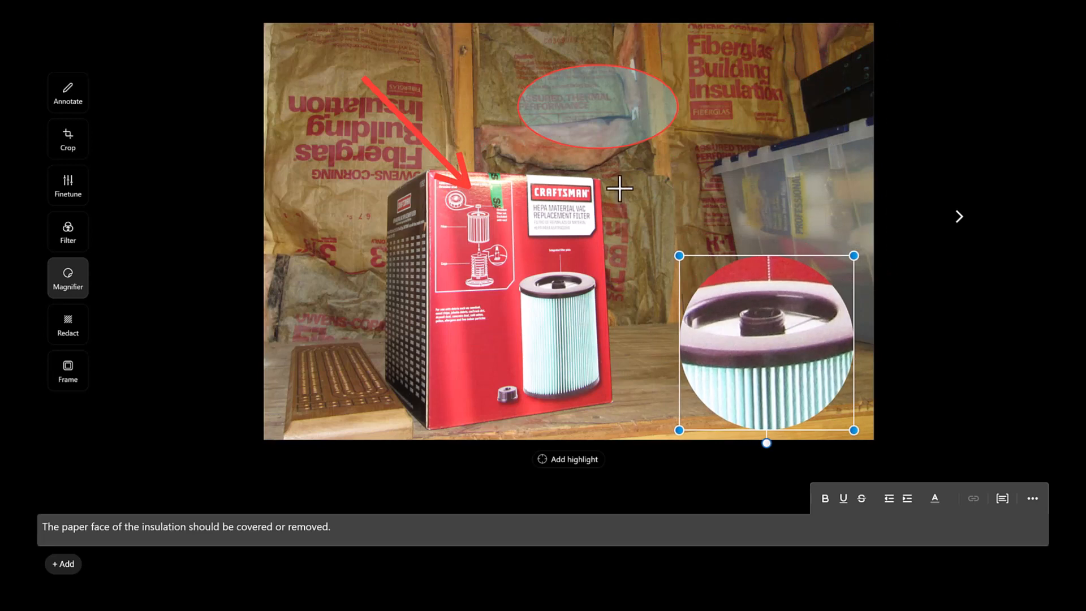
pyautogui.click(70, 95)
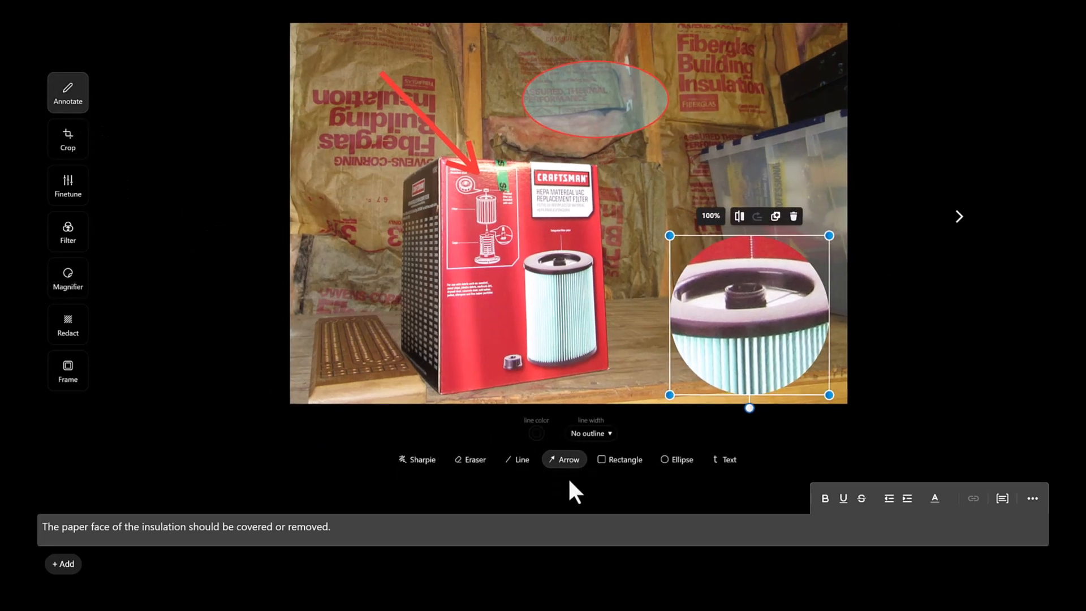
pyautogui.click(520, 460)
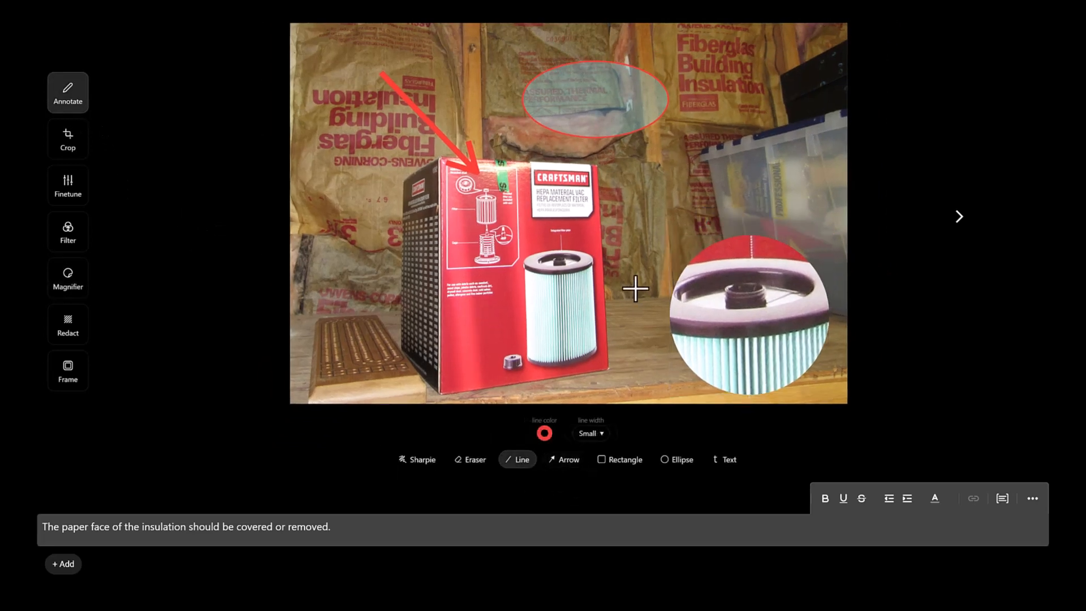
pyautogui.moveTo(671, 294); pyautogui.dragTo(579, 274)
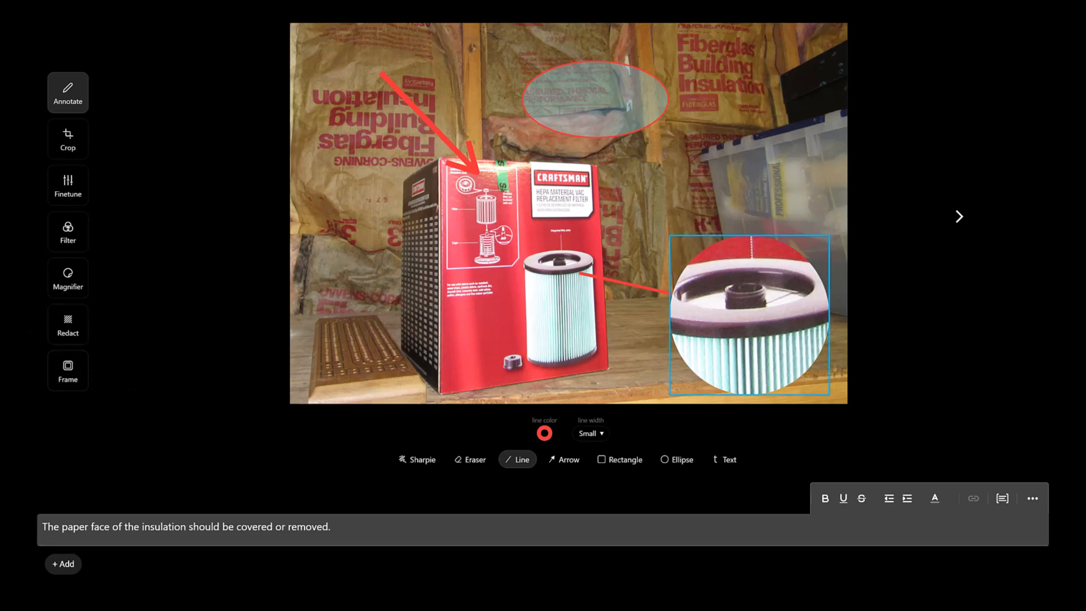
pyautogui.hotkey('ctrl', 's')
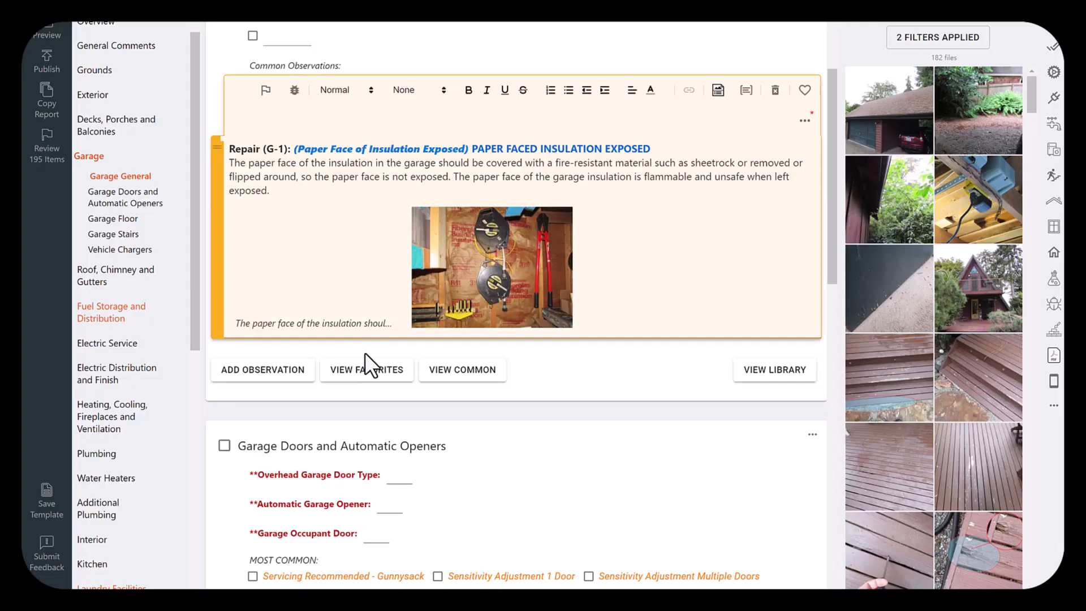
# Move the captioned box photo after the tool photo, add the fern and bushes photos to the insulation observation, and place the bushes first
pyautogui.moveTo(354, 277); pyautogui.dragTo(501, 271)
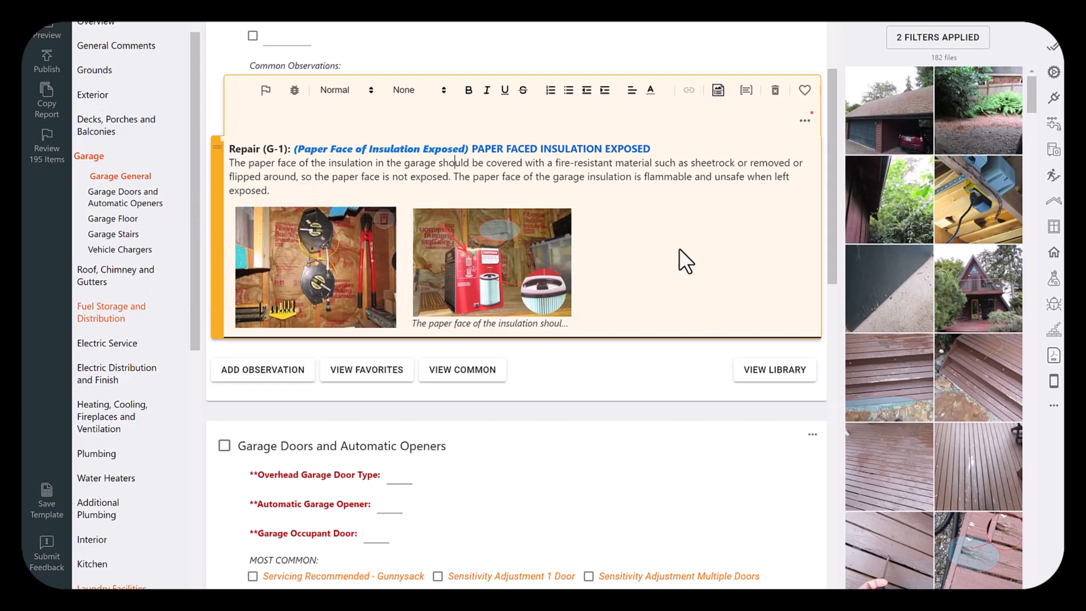
pyautogui.moveTo(968, 90); pyautogui.dragTo(748, 213)
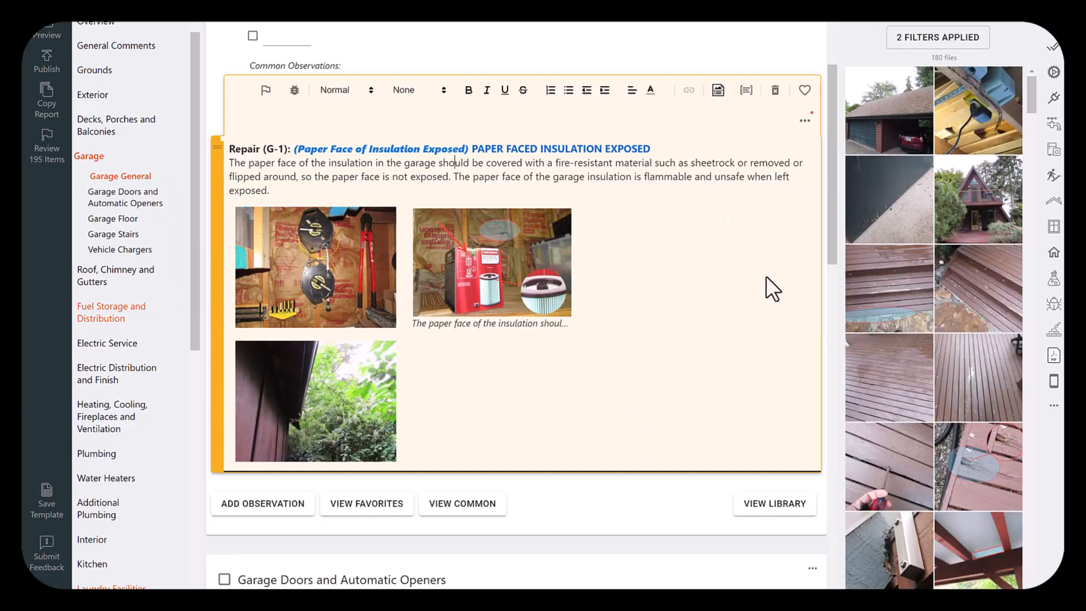
pyautogui.moveTo(308, 426); pyautogui.dragTo(318, 271)
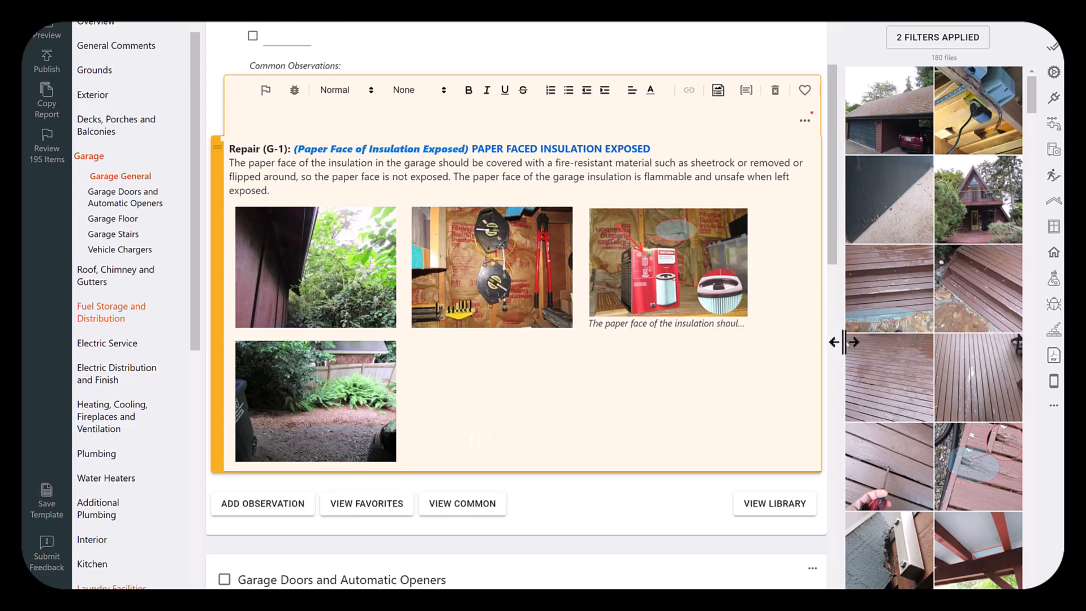
# Look through the phone photos and the Building Science and Decks and Stairs diagrams, and open the list that configures the media categories
pyautogui.moveTo(844, 341)
pyautogui.mouseDown()
pyautogui.moveTo(885, 340)
pyautogui.moveTo(842, 348)
pyautogui.mouseUp()
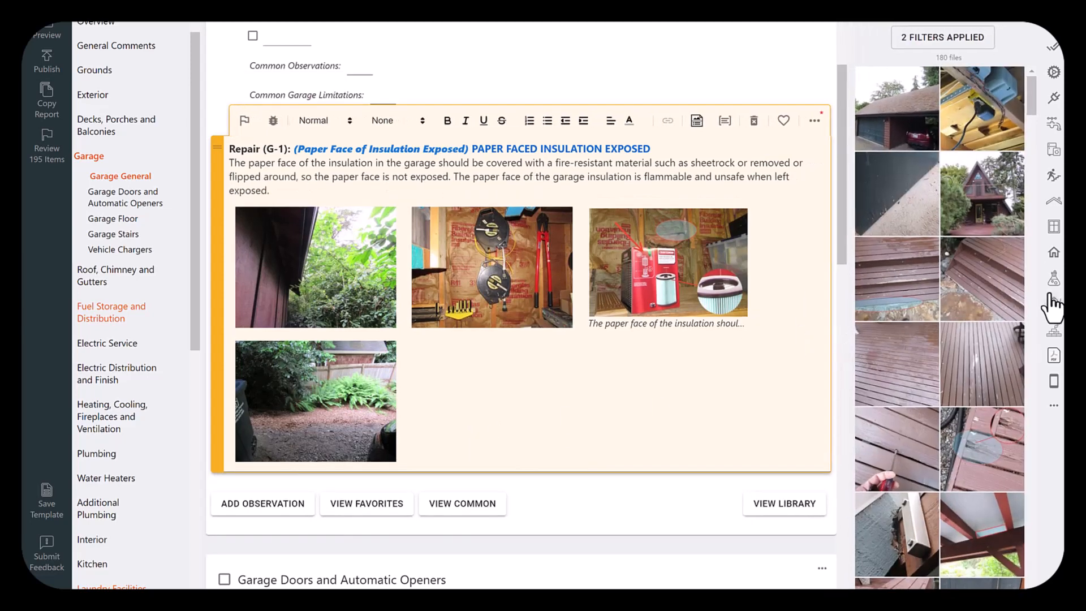
pyautogui.click(1053, 381)
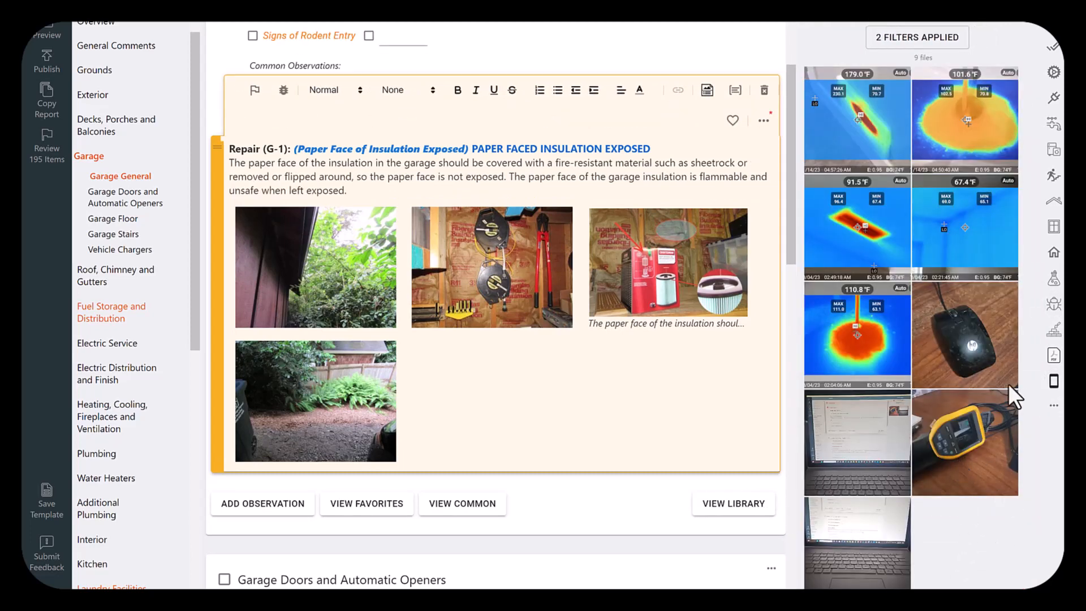
pyautogui.click(1053, 278)
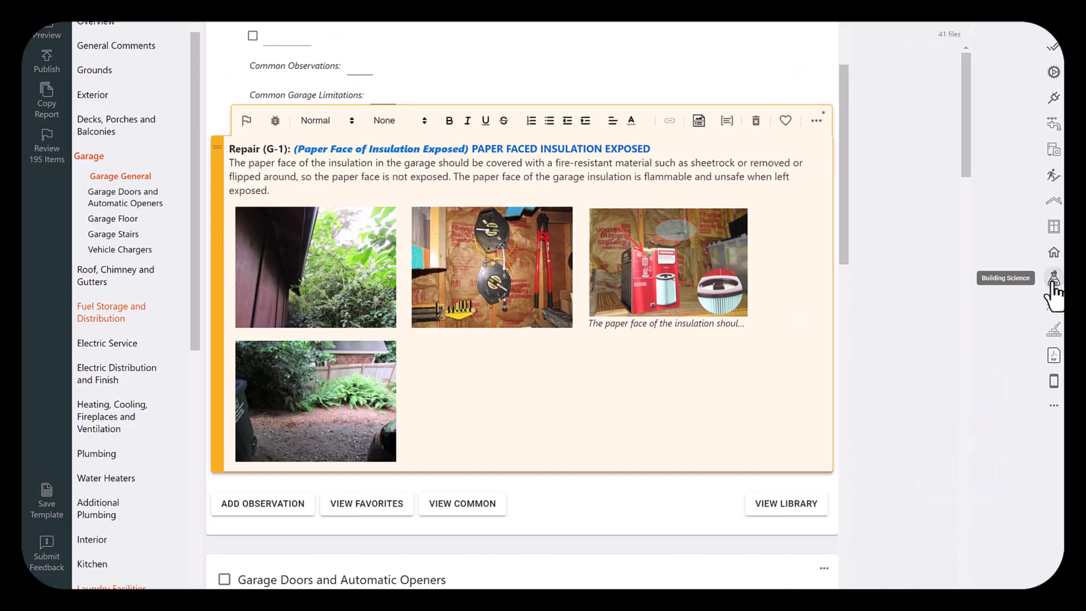
pyautogui.click(1053, 177)
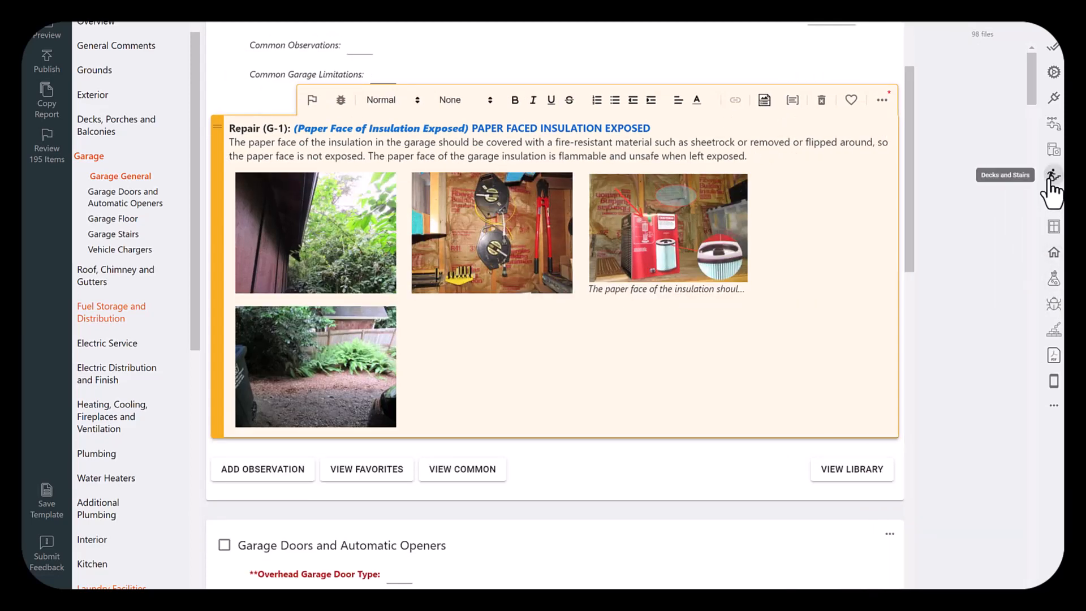
pyautogui.click(1053, 406)
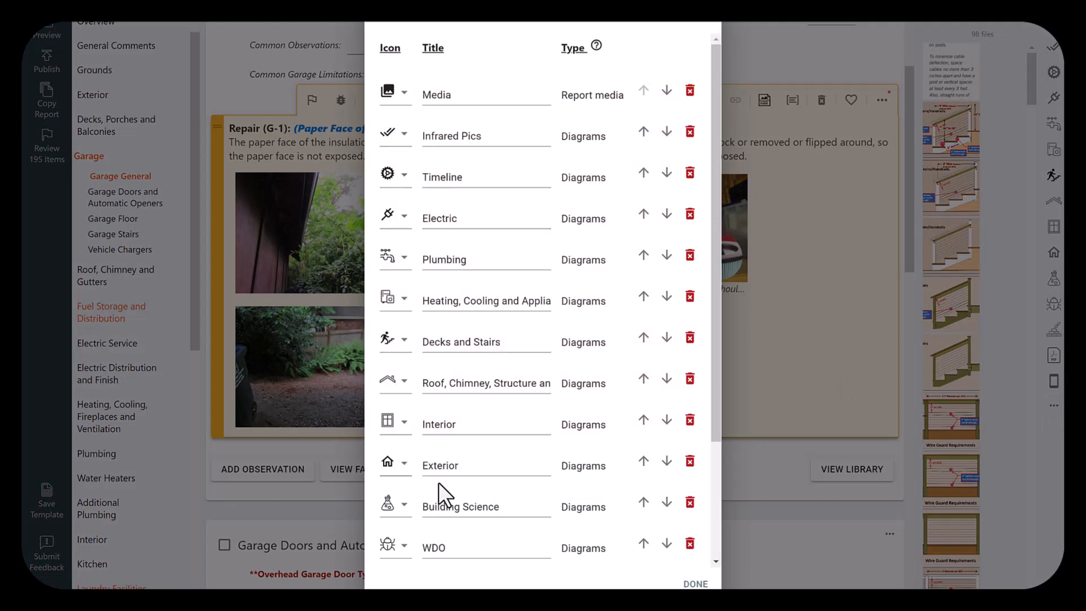
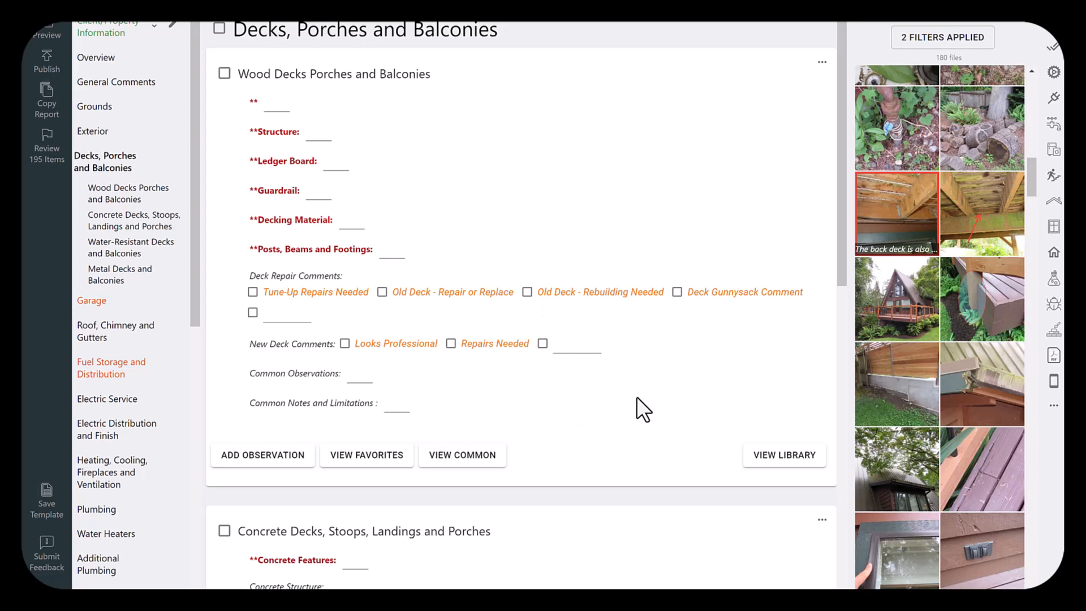
# Try adding a "tune up" observation to the wood decks section using Tune-Up Repairs Needed to Decks and Stairs, and delete it
pyautogui.click(261, 461)
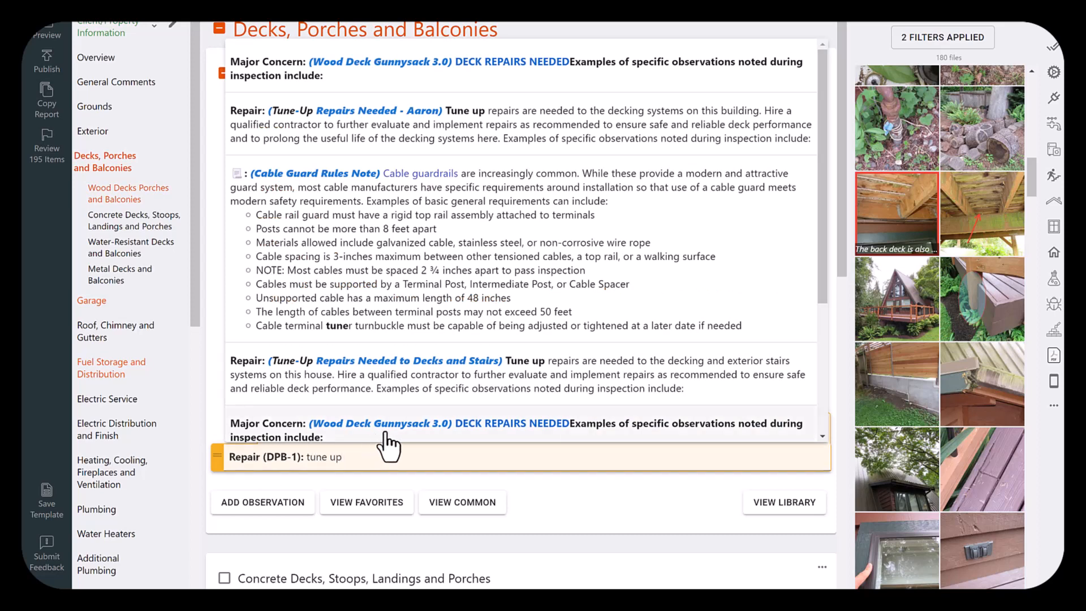
pyautogui.click(540, 378)
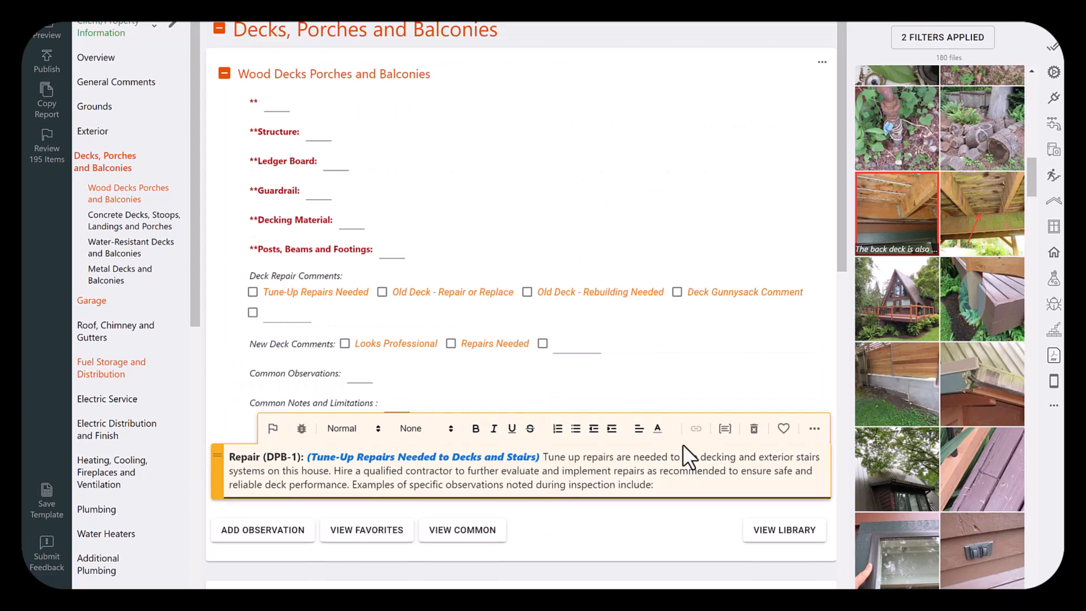
pyautogui.click(754, 429)
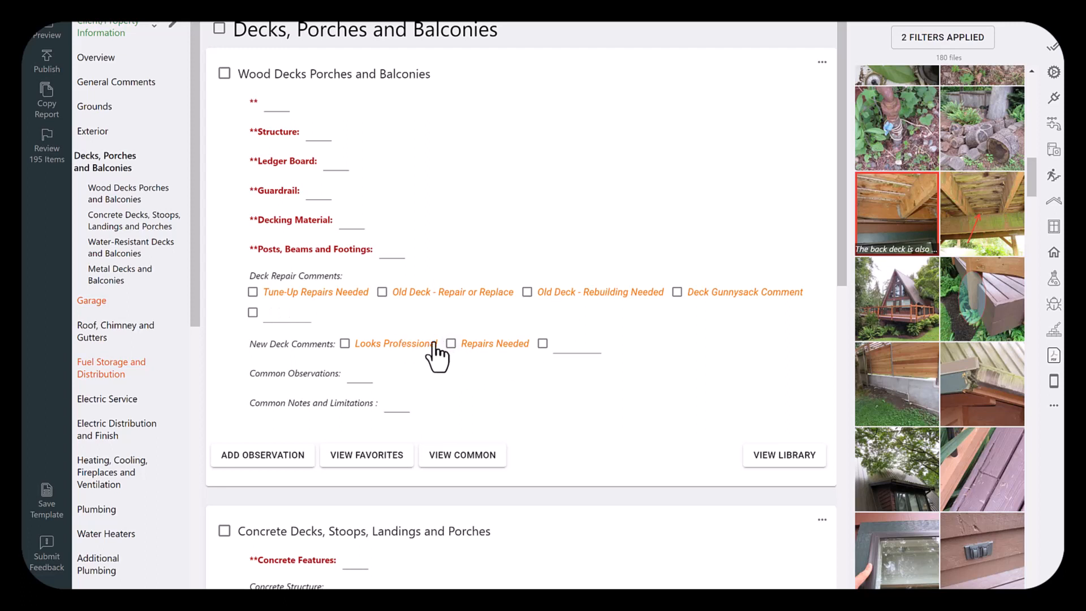
# Add the Tune-Up Repairs Needed comment to the wood decks and attach the four captioned photos of wood decay, missing blocking and missing lag bolts
pyautogui.click(320, 299)
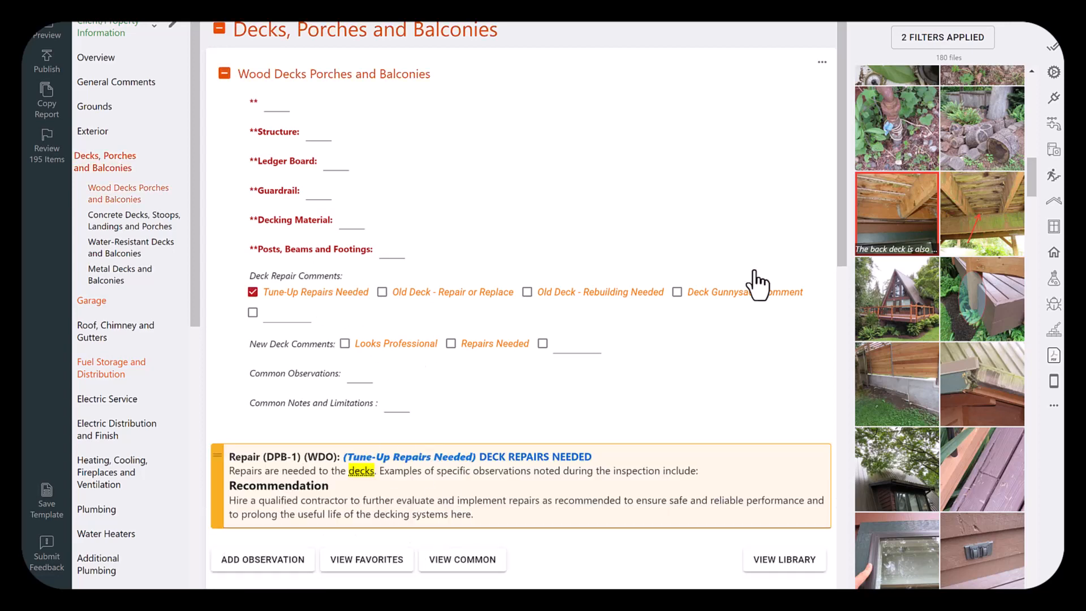
pyautogui.moveTo(843, 243); pyautogui.dragTo(840, 306)
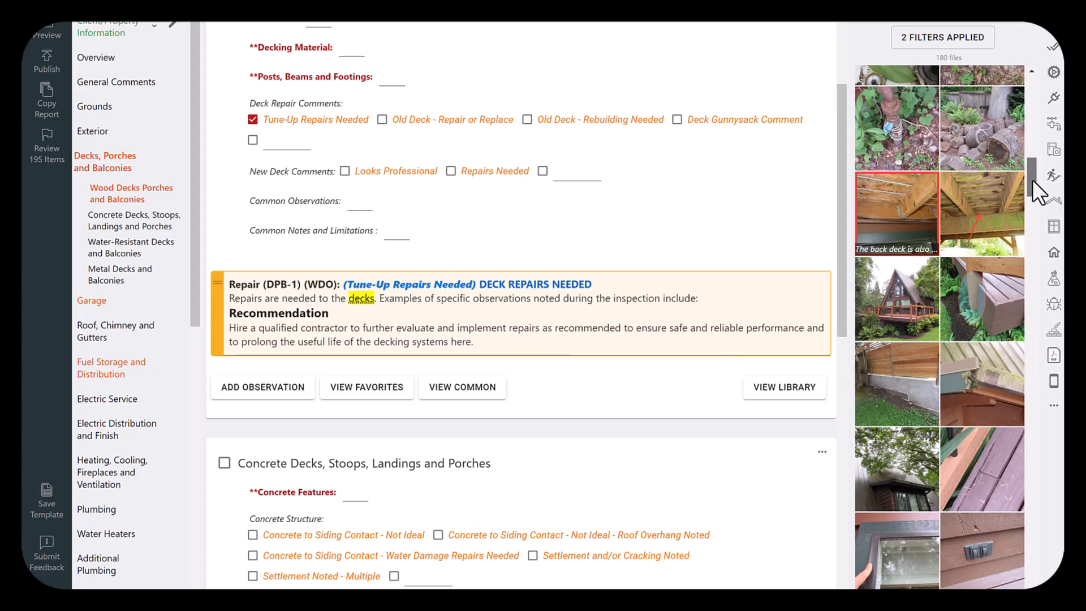
pyautogui.moveTo(1033, 179); pyautogui.dragTo(1026, 116)
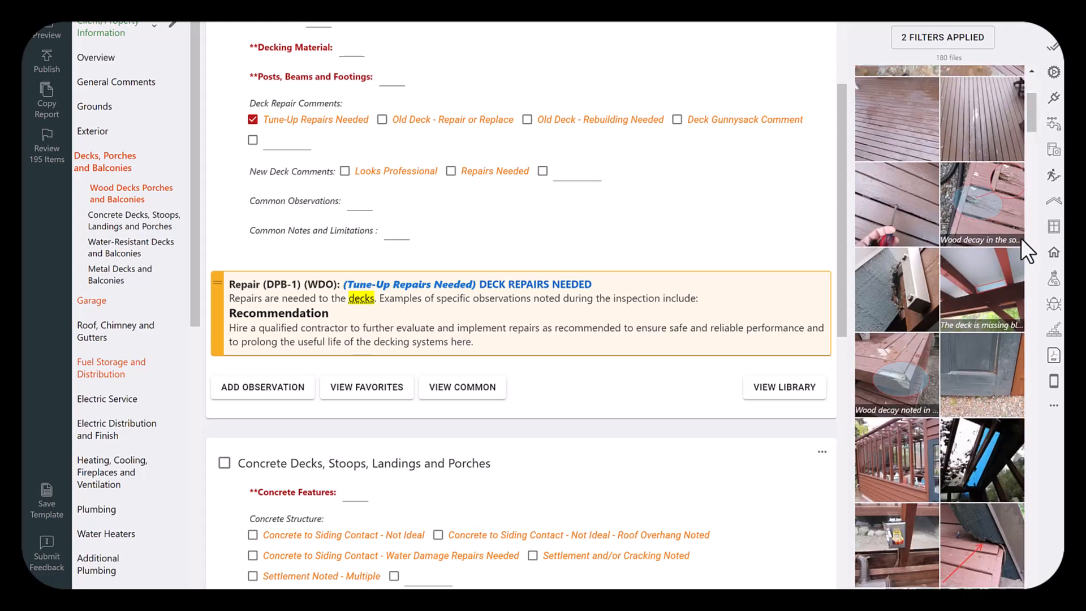
pyautogui.click(995, 203)
pyautogui.click(995, 310)
pyautogui.moveTo(1031, 111); pyautogui.dragTo(1029, 173)
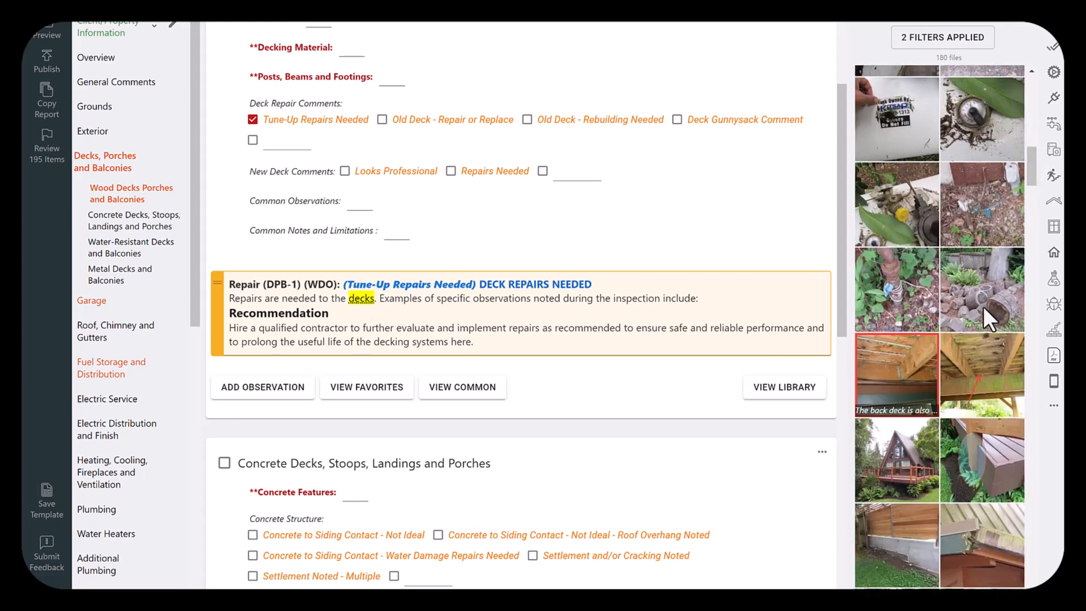
pyautogui.click(901, 379)
pyautogui.click(905, 363)
pyautogui.moveTo(1029, 169); pyautogui.dragTo(1030, 171)
pyautogui.moveTo(903, 365); pyautogui.dragTo(503, 318)
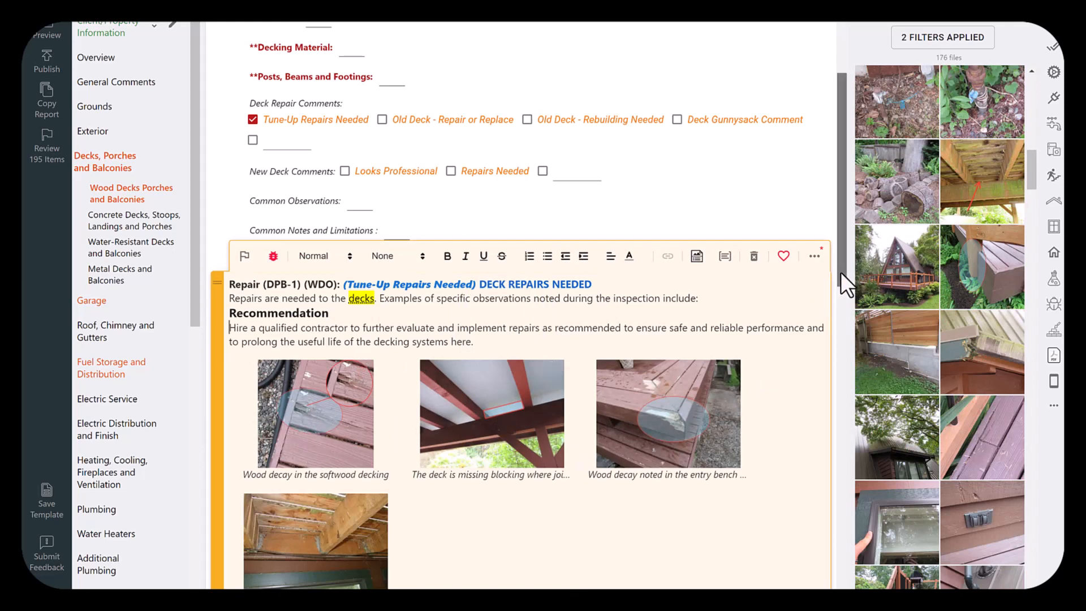
# Insert the four photo captions as a bulleted list after "Examples of specific observations noted during the inspection include:"
pyautogui.moveTo(841, 272); pyautogui.dragTo(833, 293)
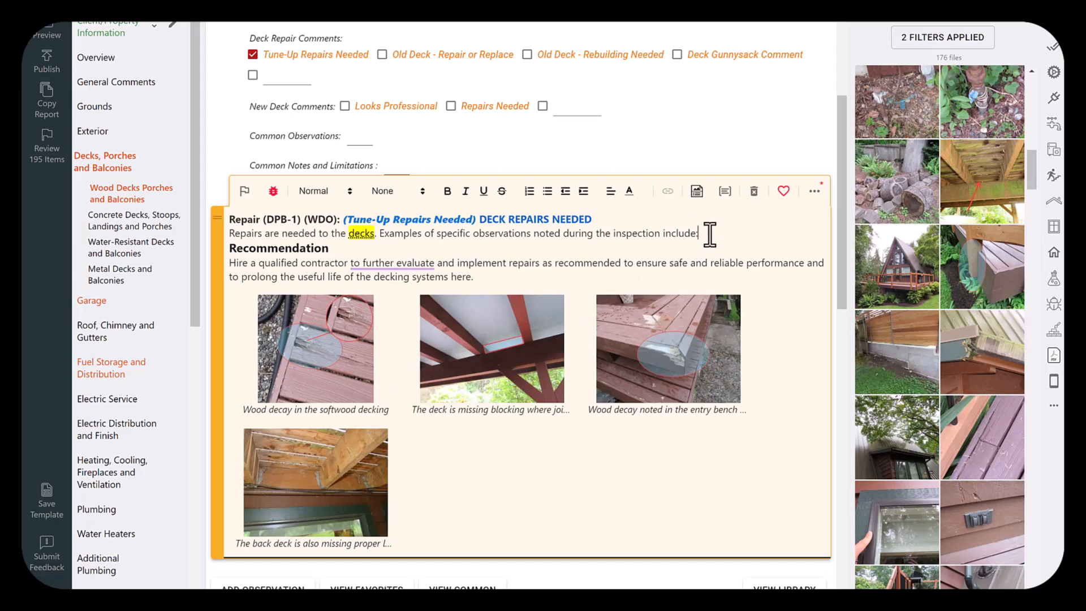
pyautogui.click(693, 195)
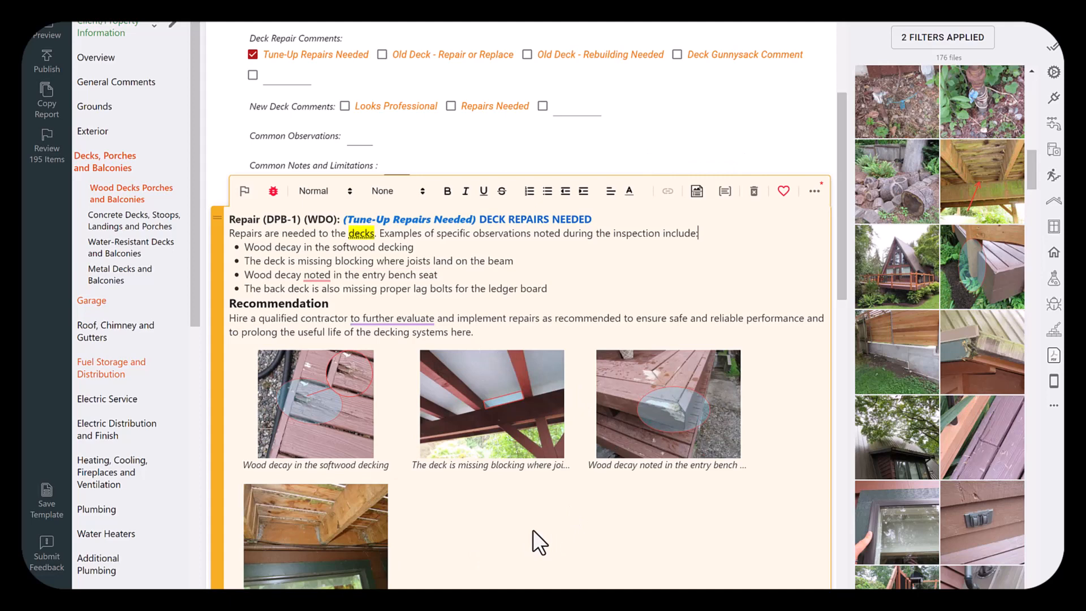
# Change the highlighted word option to "deck" and accept the grammar correction "was noted" in the entry bench seat bullet
pyautogui.click(364, 235)
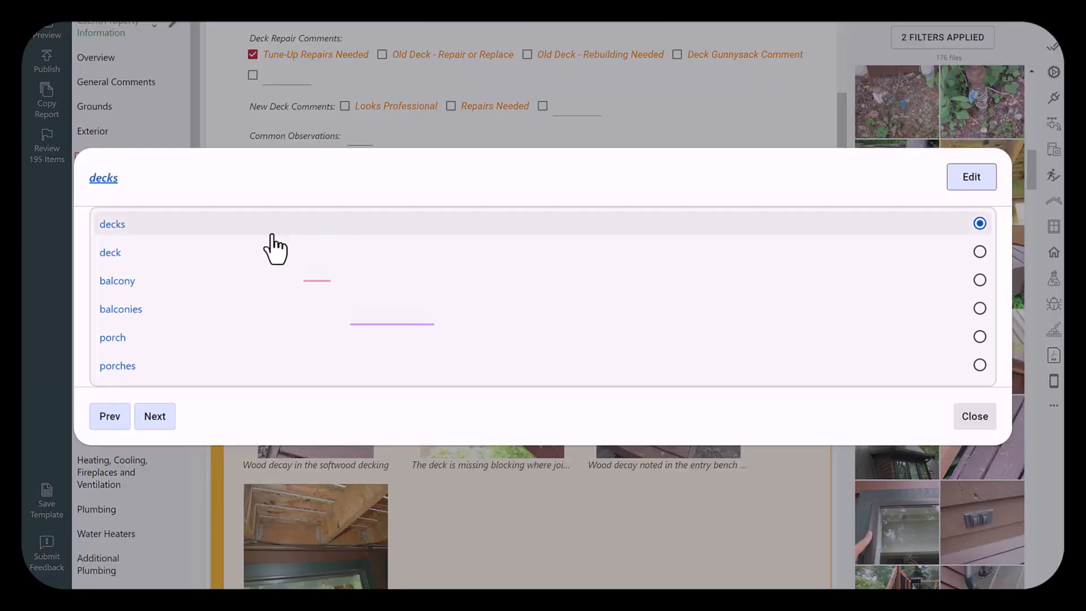
pyautogui.click(194, 254)
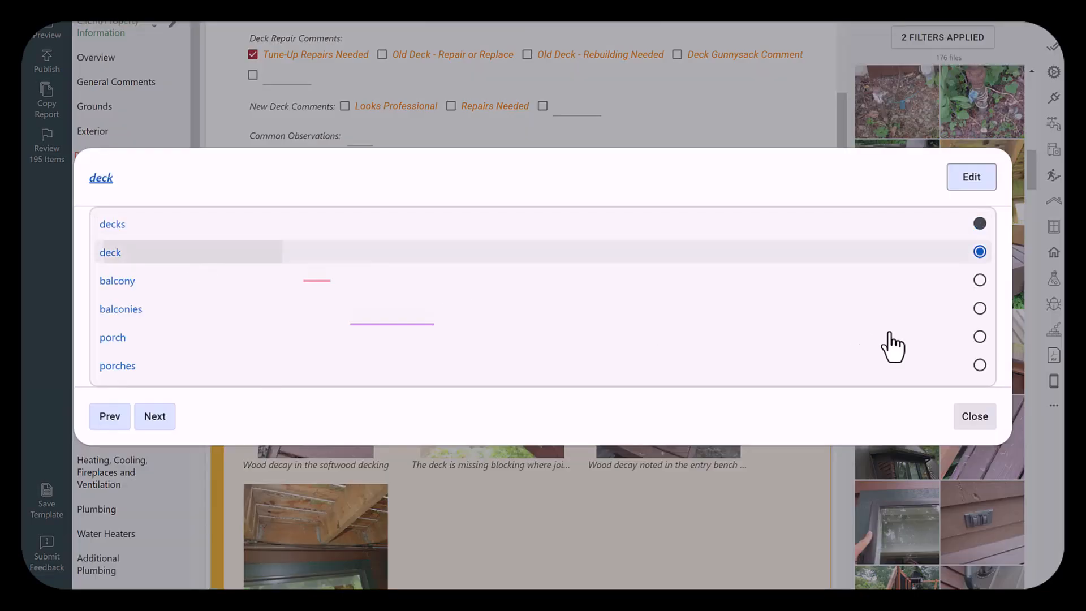
pyautogui.click(975, 416)
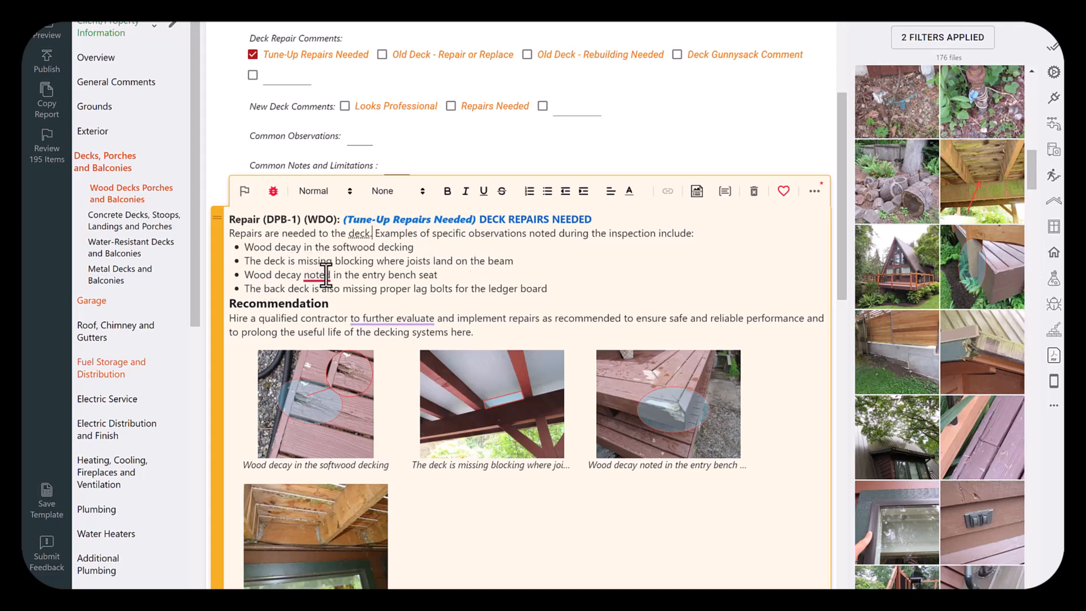
pyautogui.moveTo(314, 275)
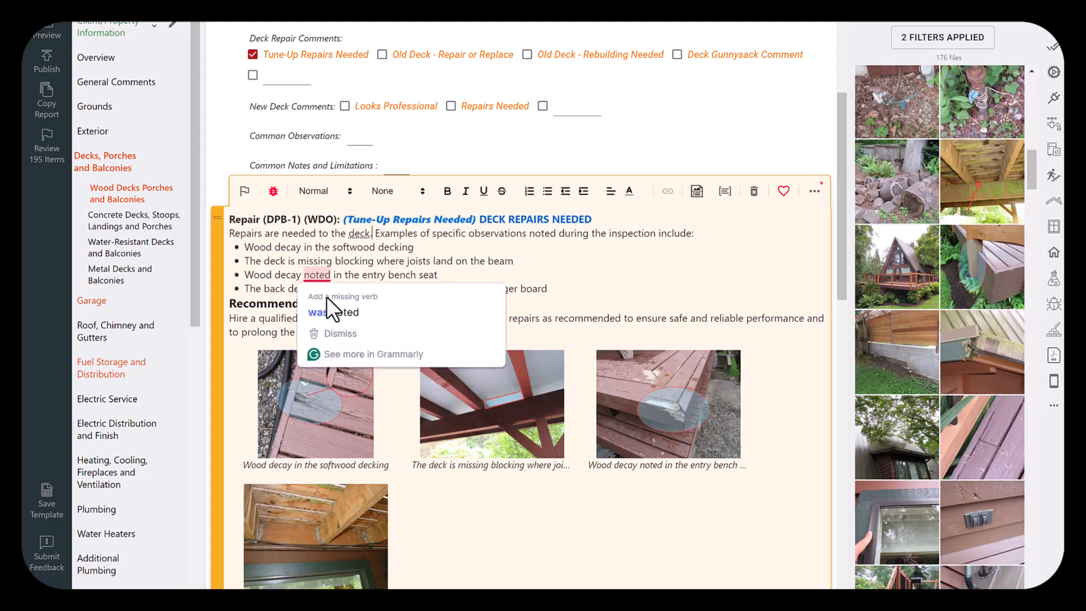
pyautogui.click(328, 306)
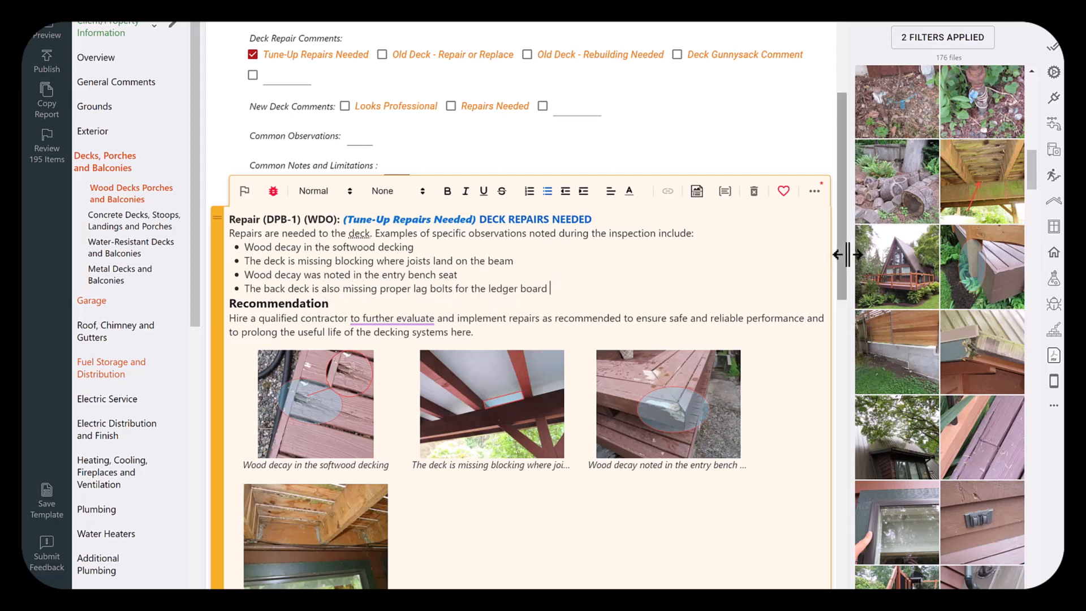
# Add the deck ledger bolts observation "No Bolts - Bolts Needed - 7777" to the wood decks section by searching for "bolt"
pyautogui.moveTo(840, 249); pyautogui.dragTo(840, 283)
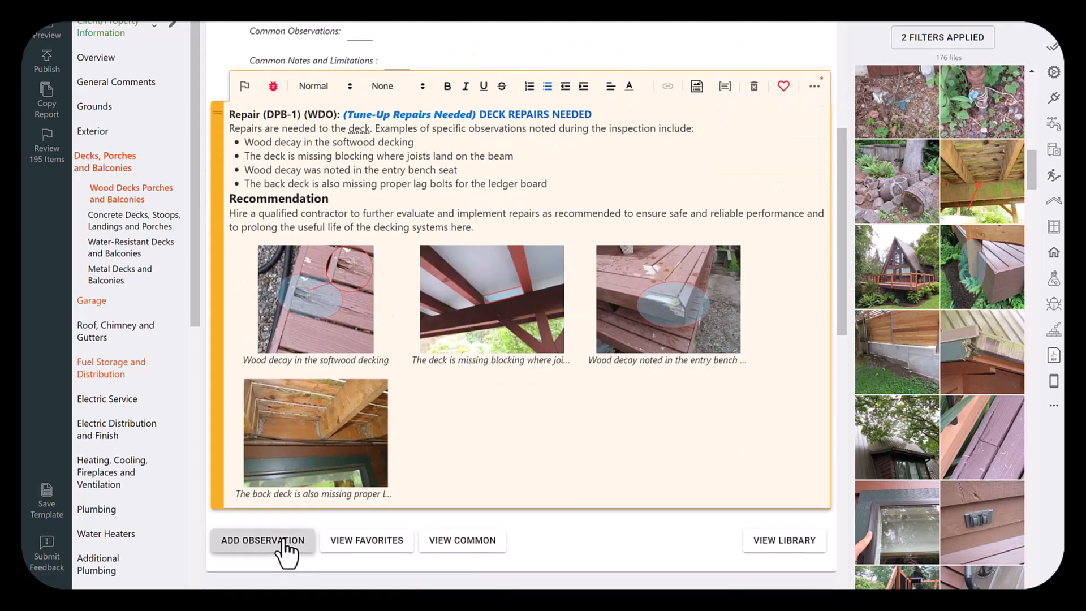
pyautogui.click(286, 541)
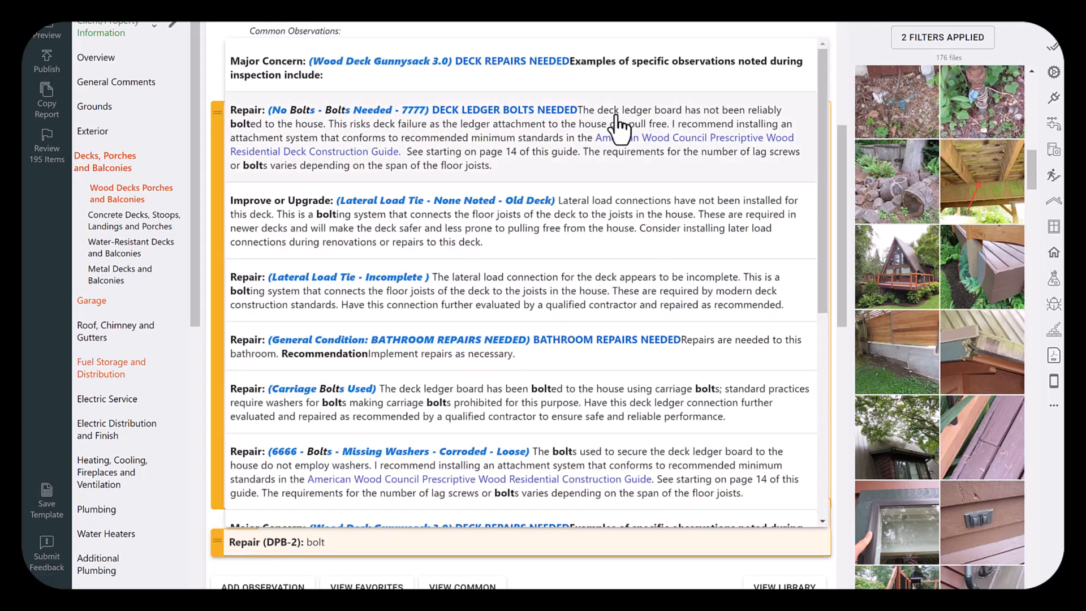
pyautogui.click(621, 126)
# Move the ledger bolting illustration and deck ledger diagram into the Tune-Up Repairs Needed observation, and delete the ledger bolts observation
pyautogui.moveTo(841, 242); pyautogui.dragTo(837, 301)
pyautogui.moveTo(492, 532); pyautogui.dragTo(443, 243)
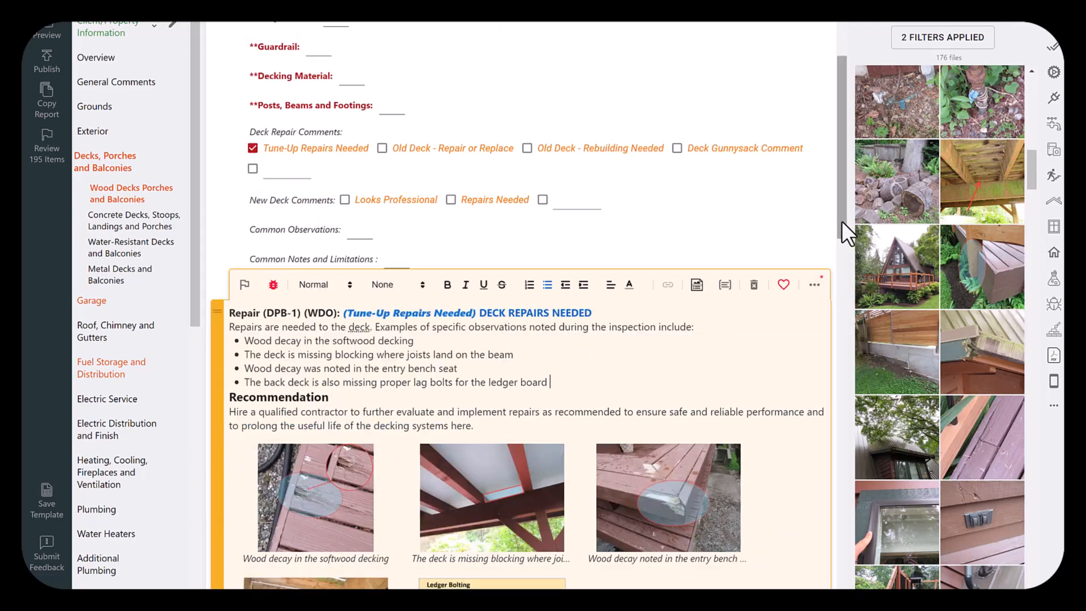
pyautogui.moveTo(841, 220); pyautogui.dragTo(839, 300)
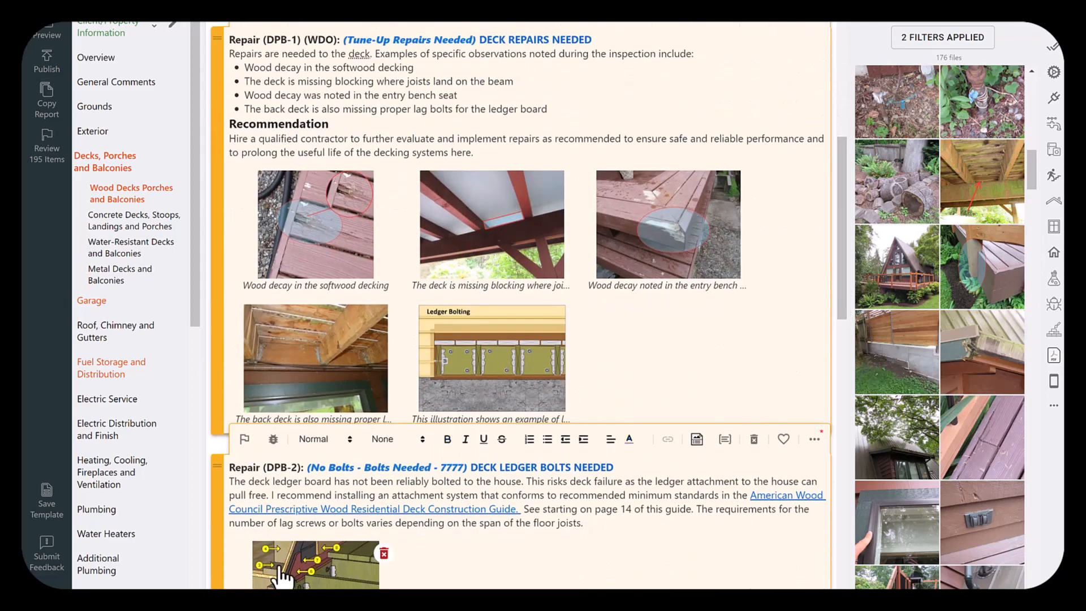
pyautogui.moveTo(281, 577); pyautogui.dragTo(668, 354)
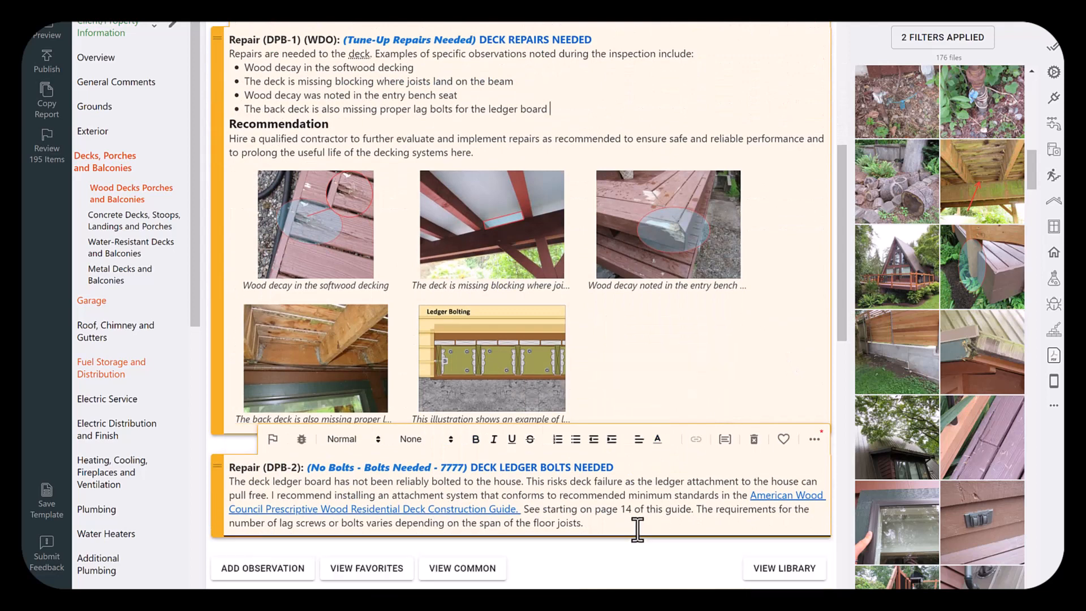
pyautogui.click(754, 441)
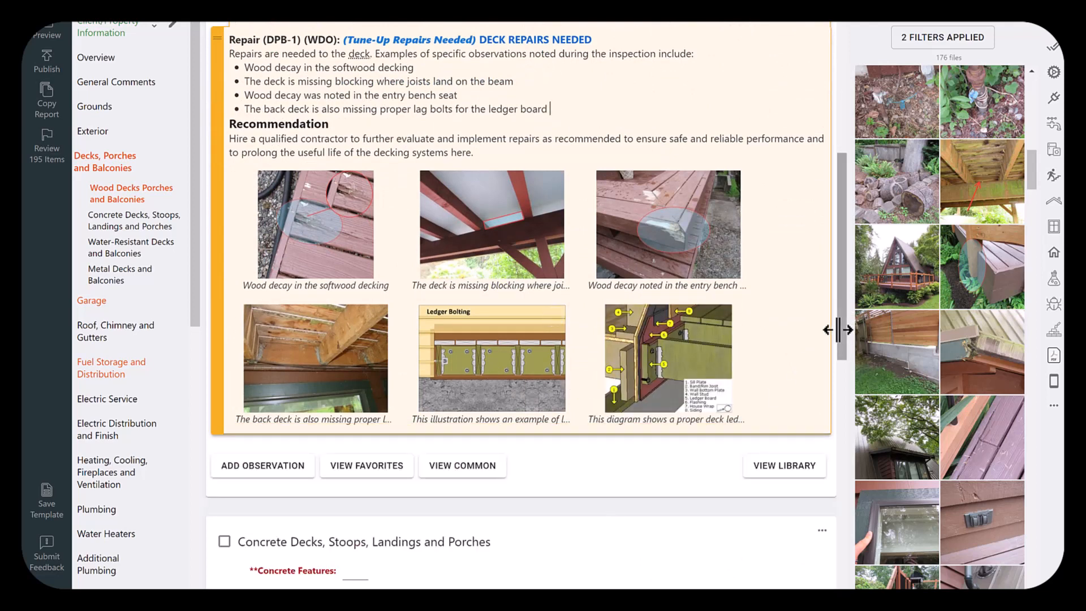
pyautogui.moveTo(840, 332); pyautogui.dragTo(843, 318)
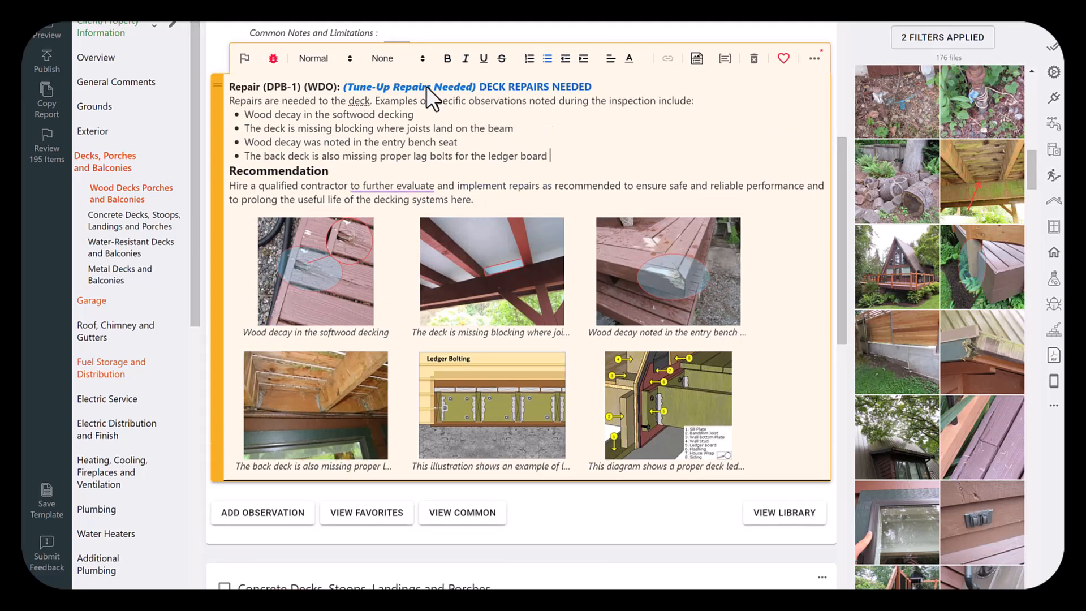
pyautogui.click(550, 155)
pyautogui.moveTo(686, 365)
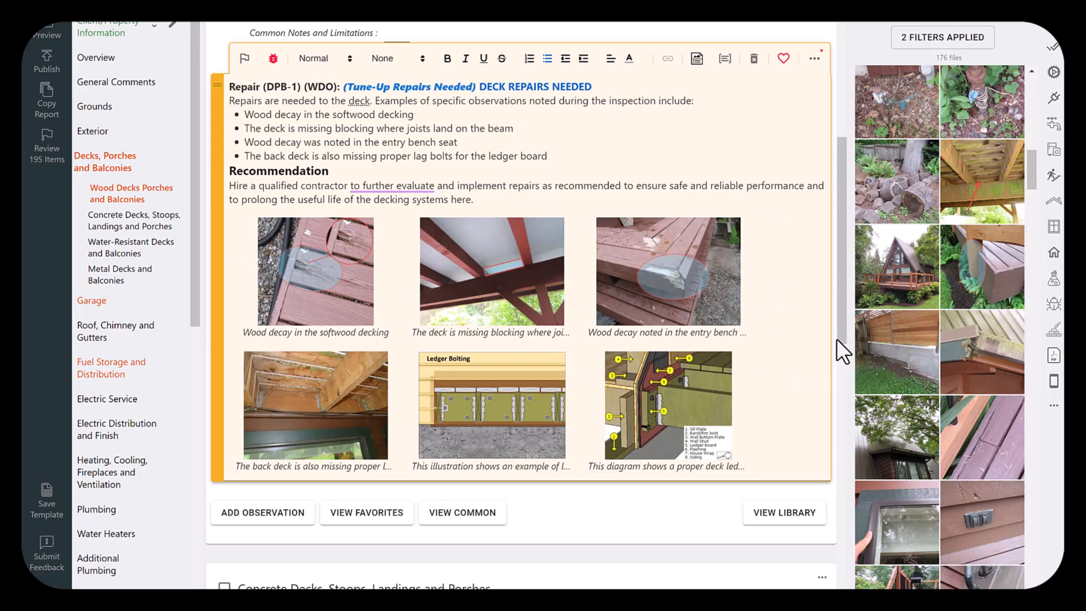
pyautogui.moveTo(841, 335); pyautogui.dragTo(826, 256)
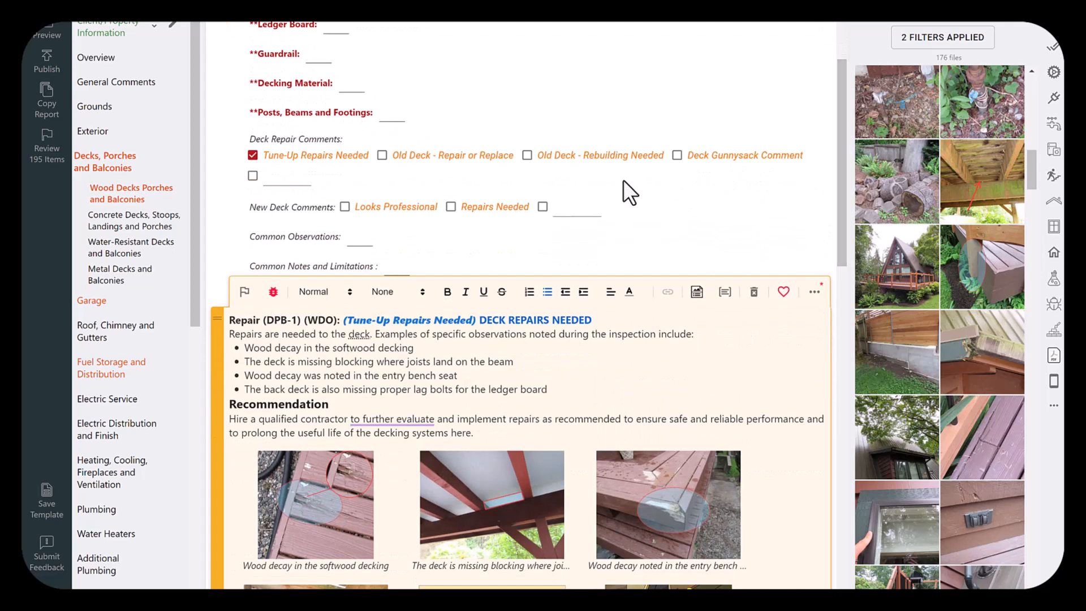
# Add the Slow Drains comment to the Sinks and Cabinets section of the Main Bathroom chapter
pyautogui.moveTo(196, 208); pyautogui.dragTo(184, 368)
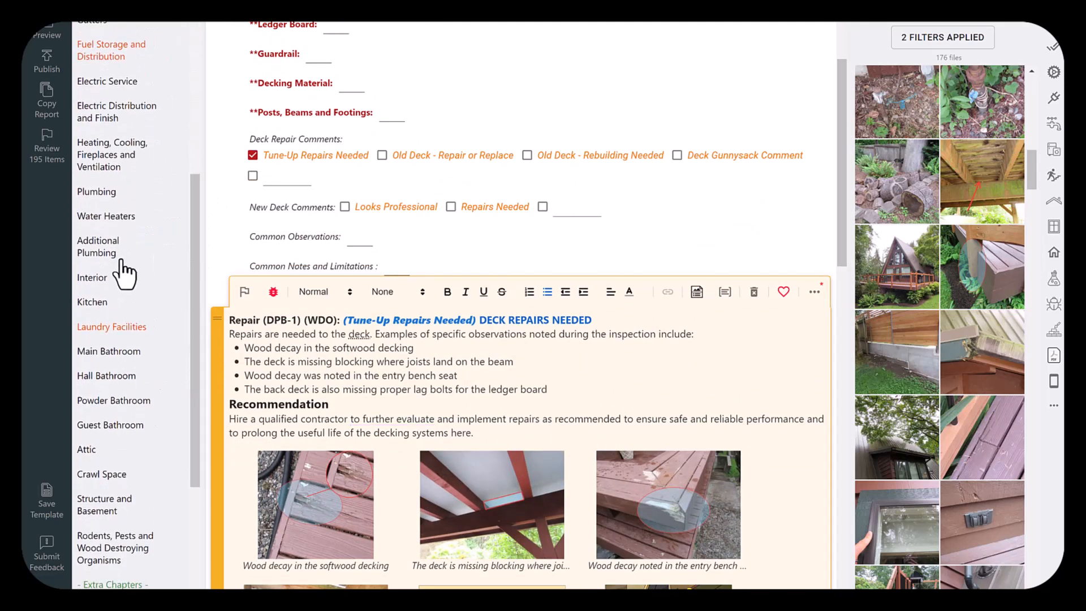
pyautogui.click(120, 352)
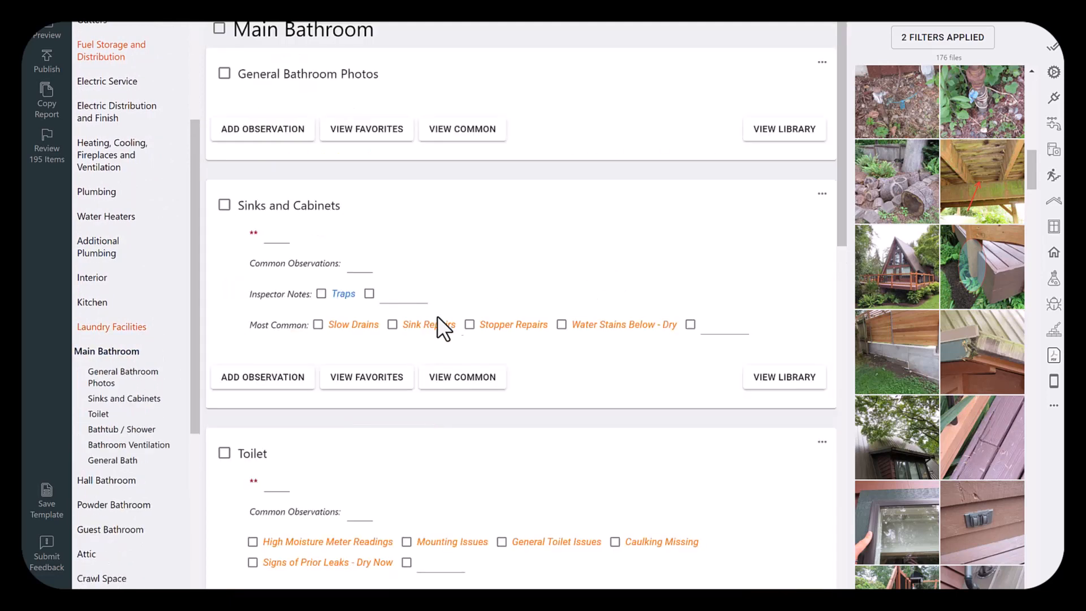
pyautogui.click(347, 329)
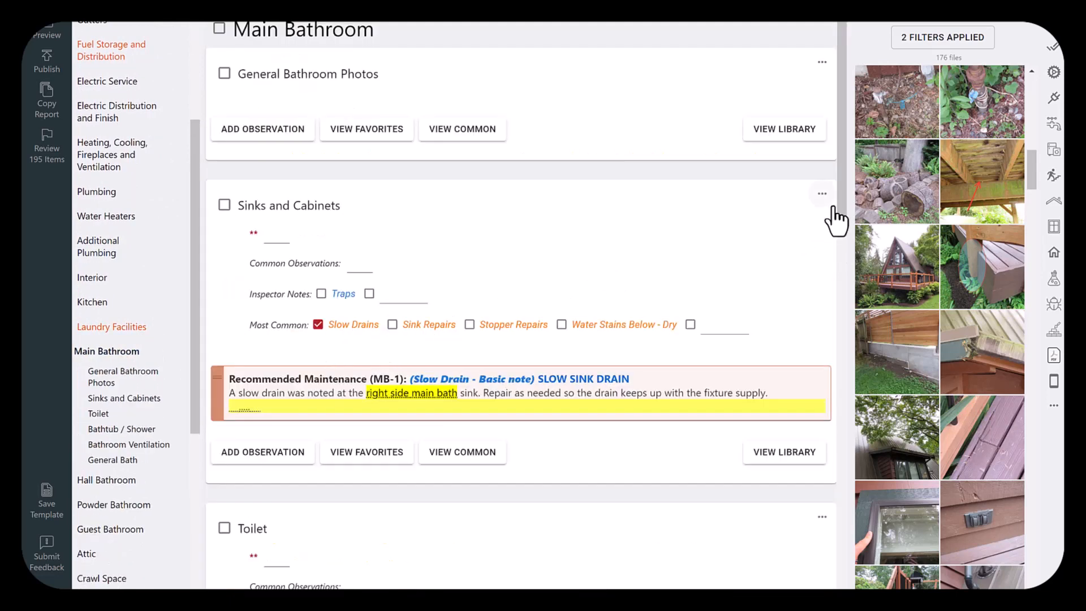
pyautogui.scroll(-2, 840, 232)
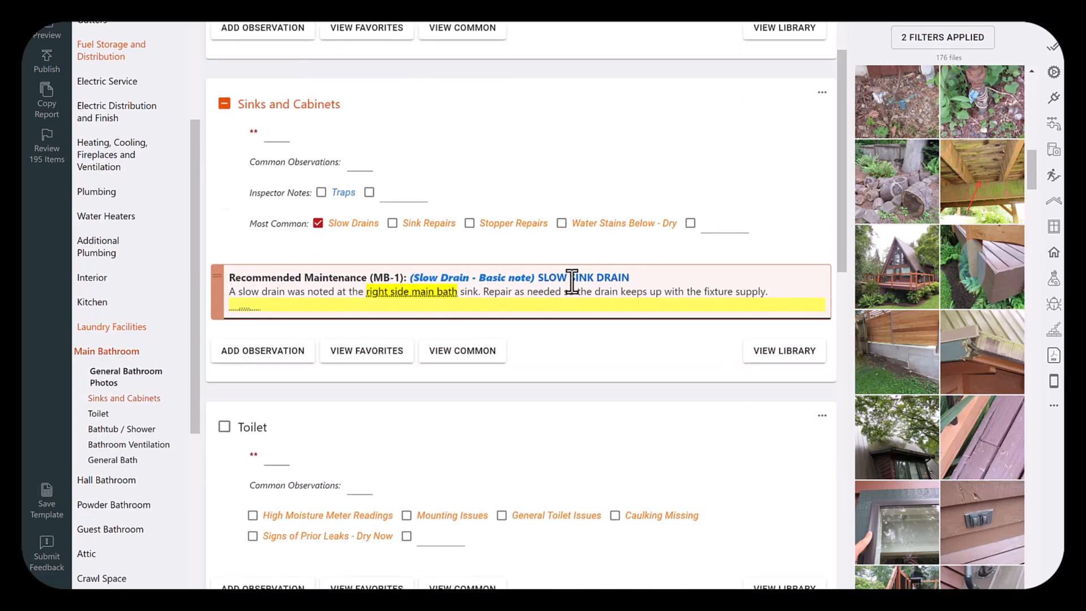
# Set the highlighted location in the slow sink drain comment to "main bath"
pyautogui.click(403, 304)
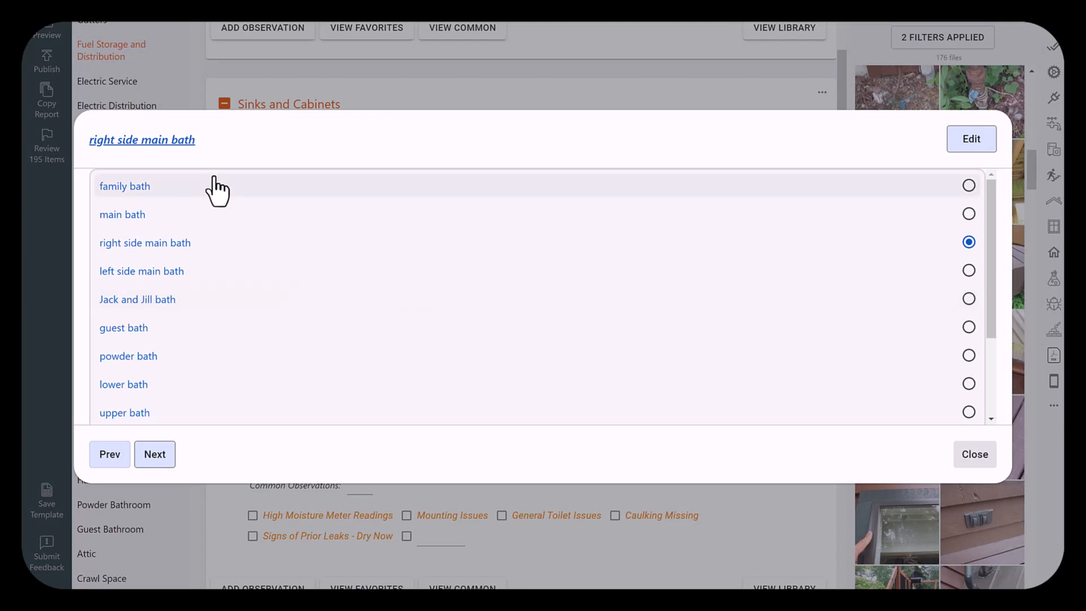
pyautogui.click(130, 187)
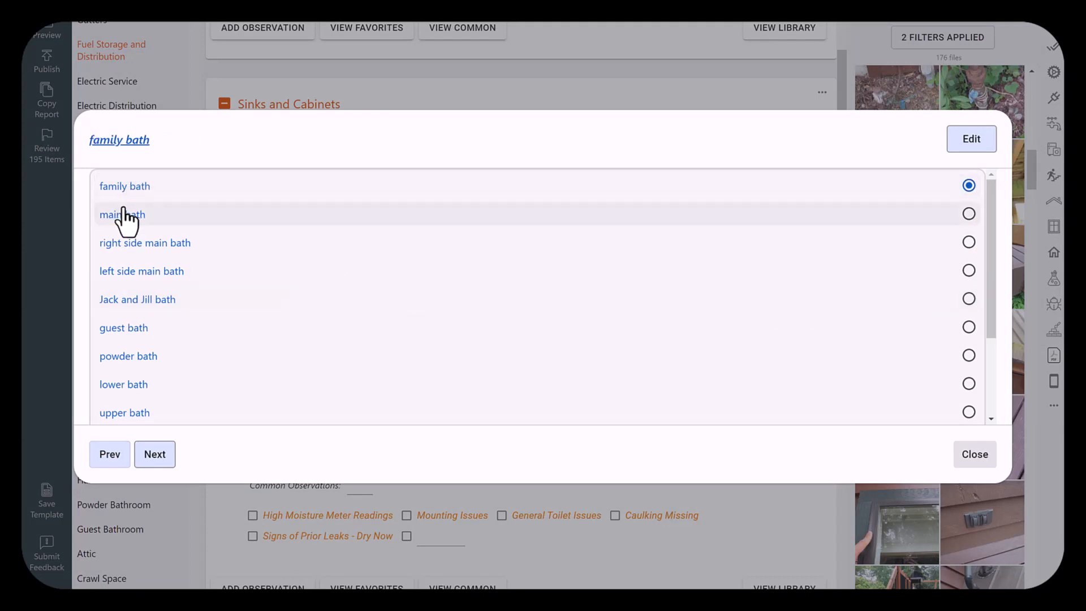
pyautogui.click(126, 213)
pyautogui.click(135, 190)
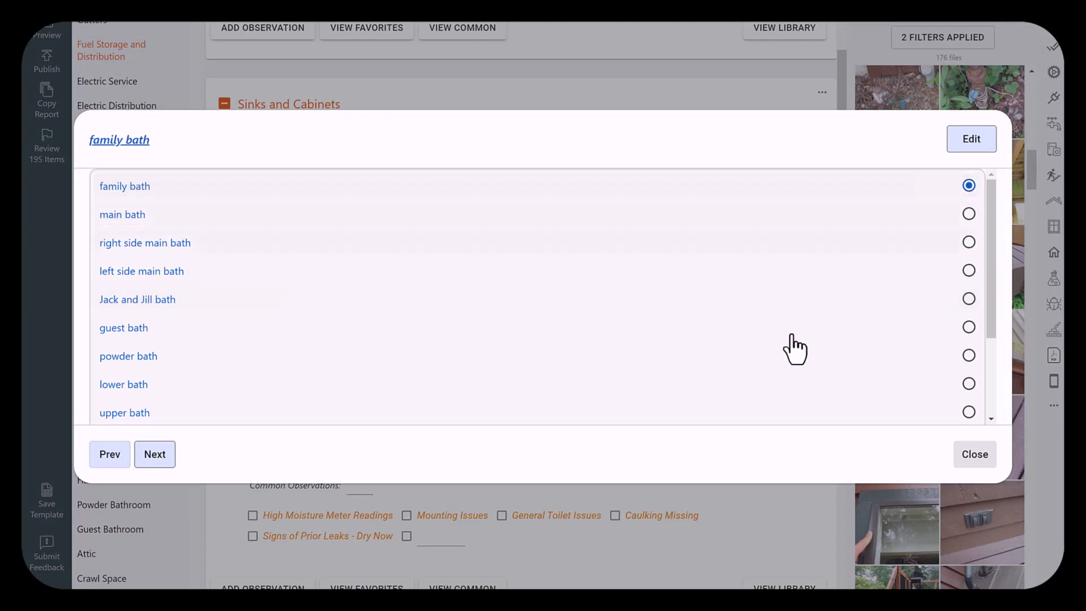
pyautogui.click(969, 214)
pyautogui.click(976, 459)
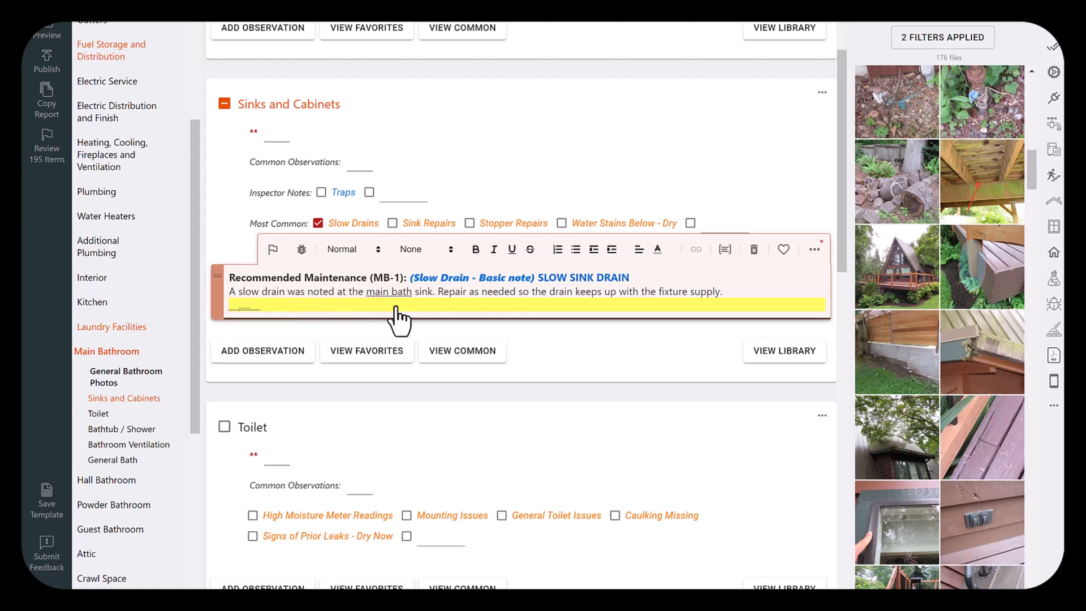
# Try adding the note about gurgling when the sink was draining to the slow drain comment, and delete the observation
pyautogui.click(245, 307)
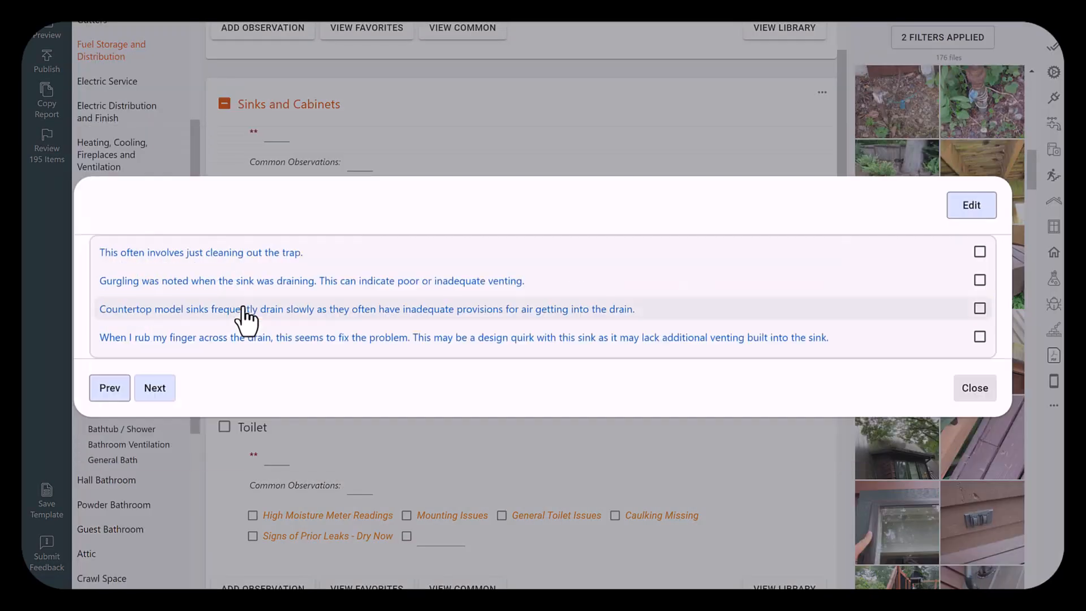
pyautogui.click(270, 283)
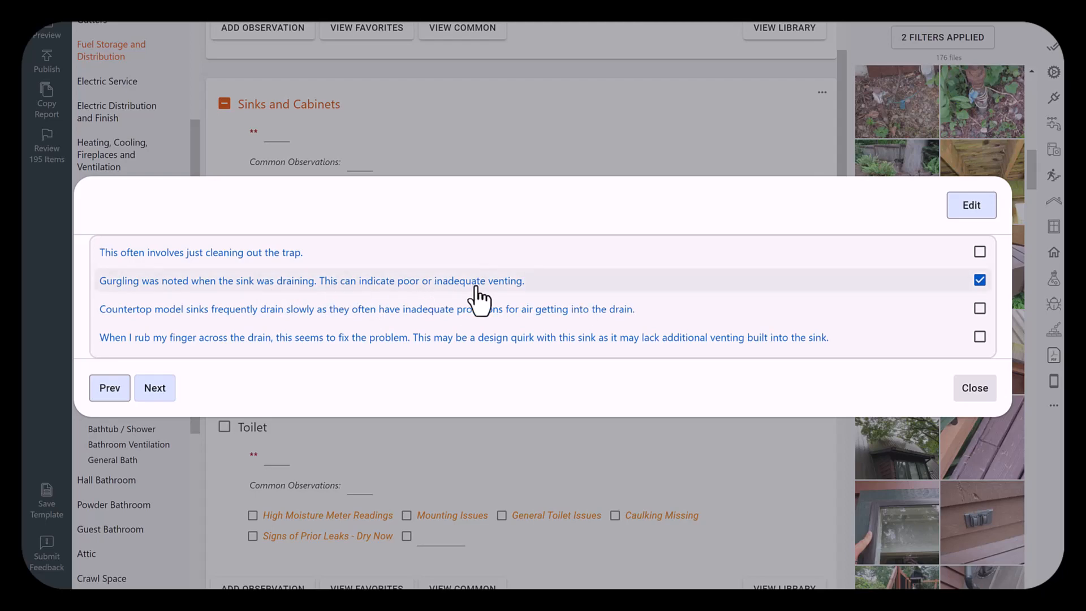
pyautogui.click(990, 388)
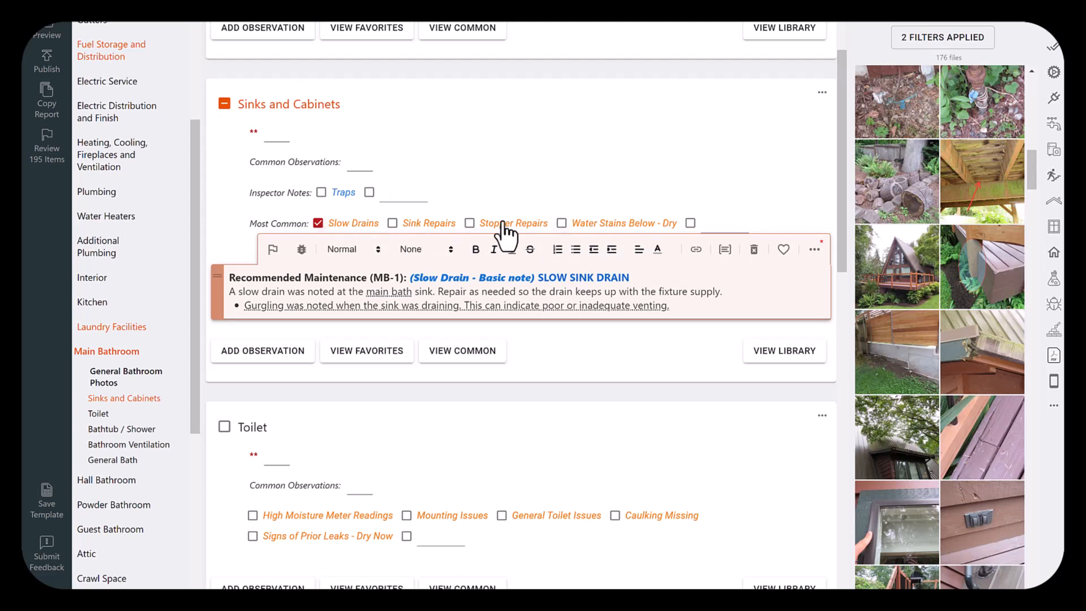
pyautogui.click(754, 250)
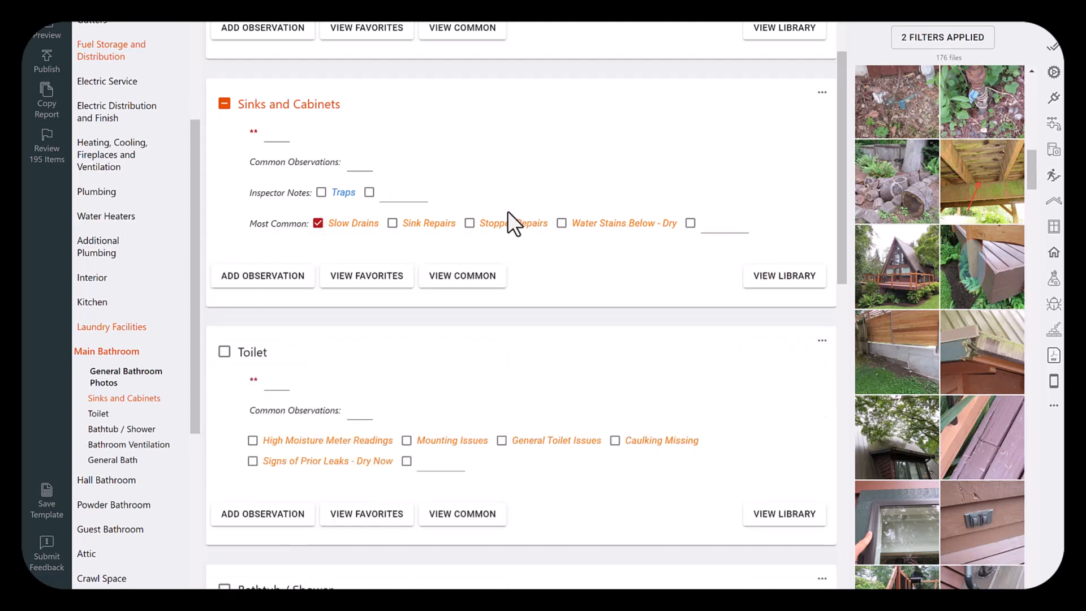
# Add the Stopper Repairs comment to Sinks and Cabinets with the option "The sink stopper is missing"
pyautogui.click(501, 226)
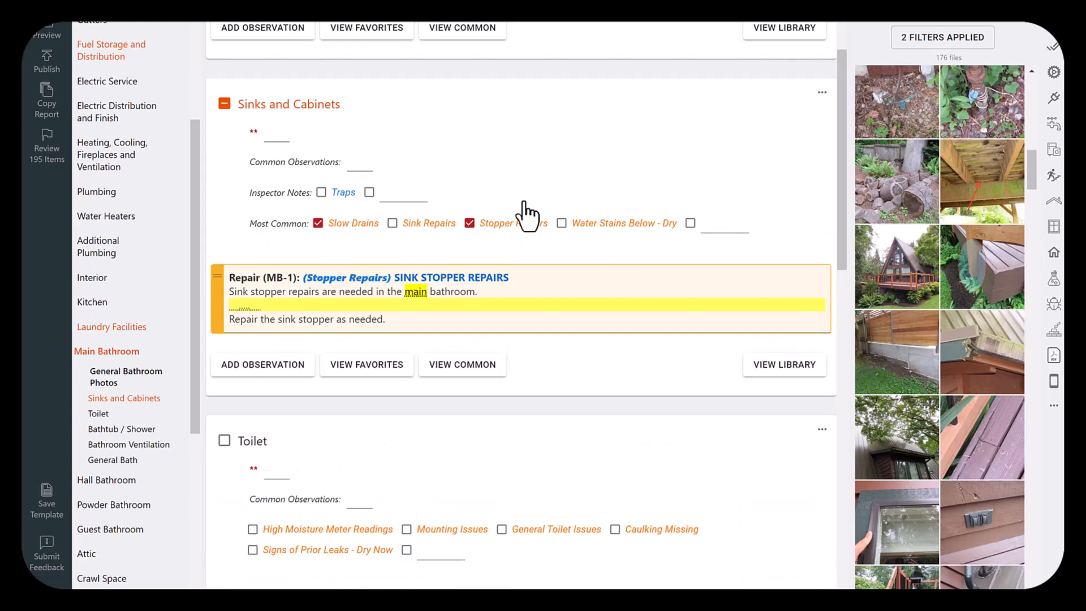
pyautogui.click(243, 310)
pyautogui.click(243, 310)
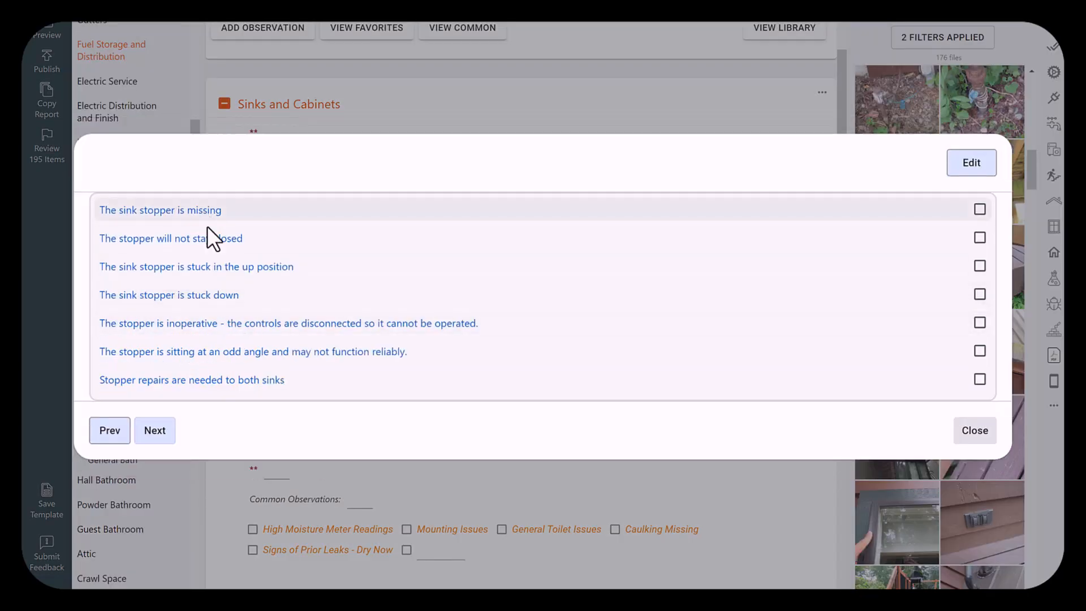
pyautogui.click(976, 211)
pyautogui.click(967, 432)
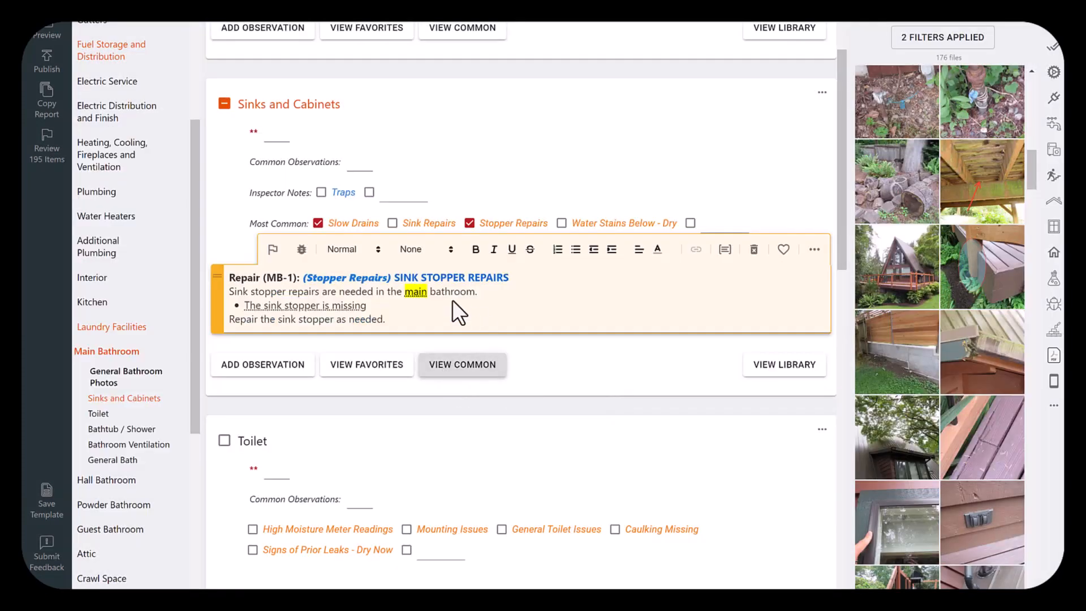
# Set the highlighted bathroom name in the sink stopper comment to "right side main"
pyautogui.click(417, 293)
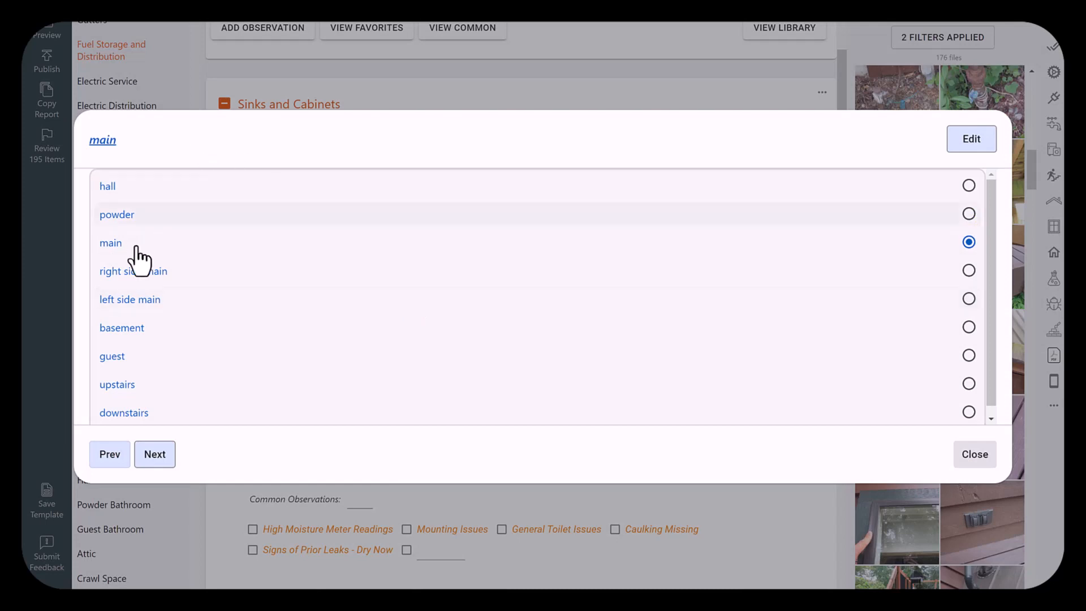
pyautogui.click(131, 273)
pyautogui.click(976, 453)
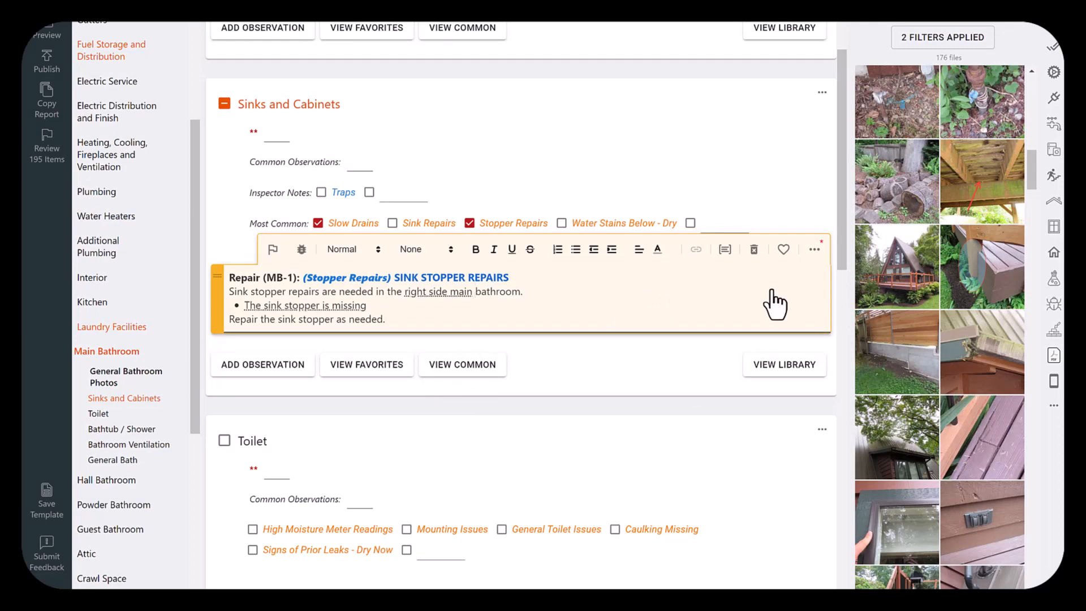
# Delete the sink stopper observation and clear the Stopper Repairs and Slow Drains selections in Sinks and Cabinets
pyautogui.click(754, 250)
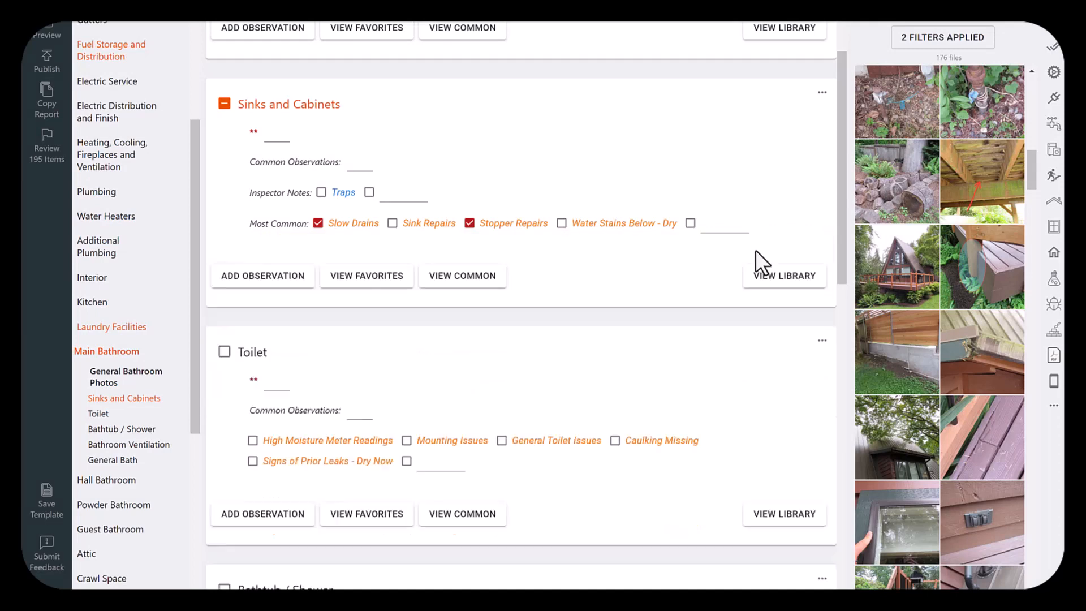
pyautogui.click(487, 227)
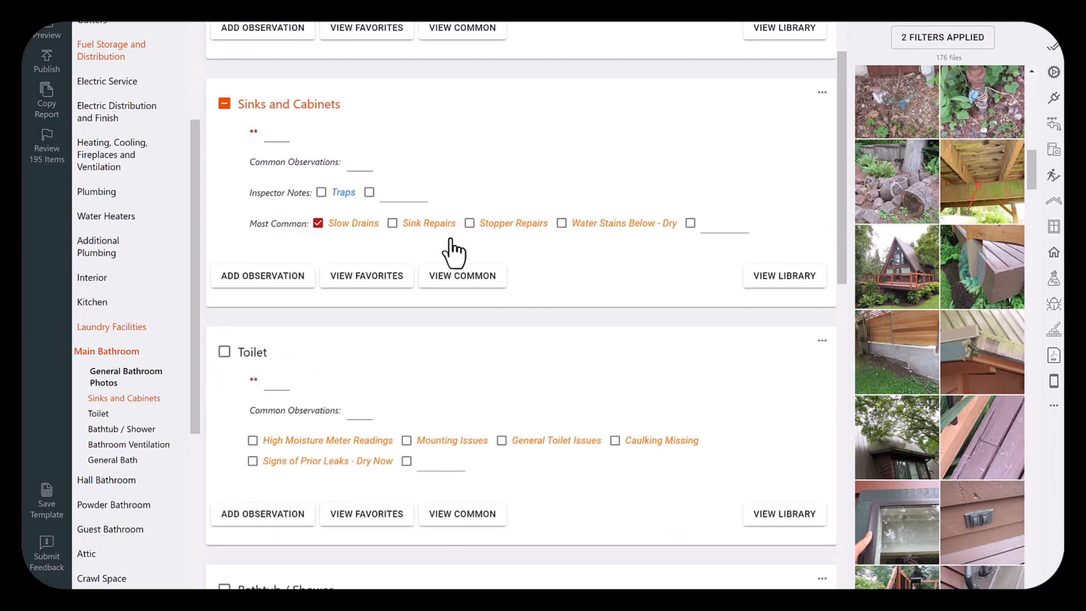
pyautogui.click(354, 231)
# Add the Deck Gunnysack Comment to the Wood Decks Porches and Balconies section of the Decks, Porches and Balconies chapter
pyautogui.moveTo(194, 285); pyautogui.dragTo(189, 181)
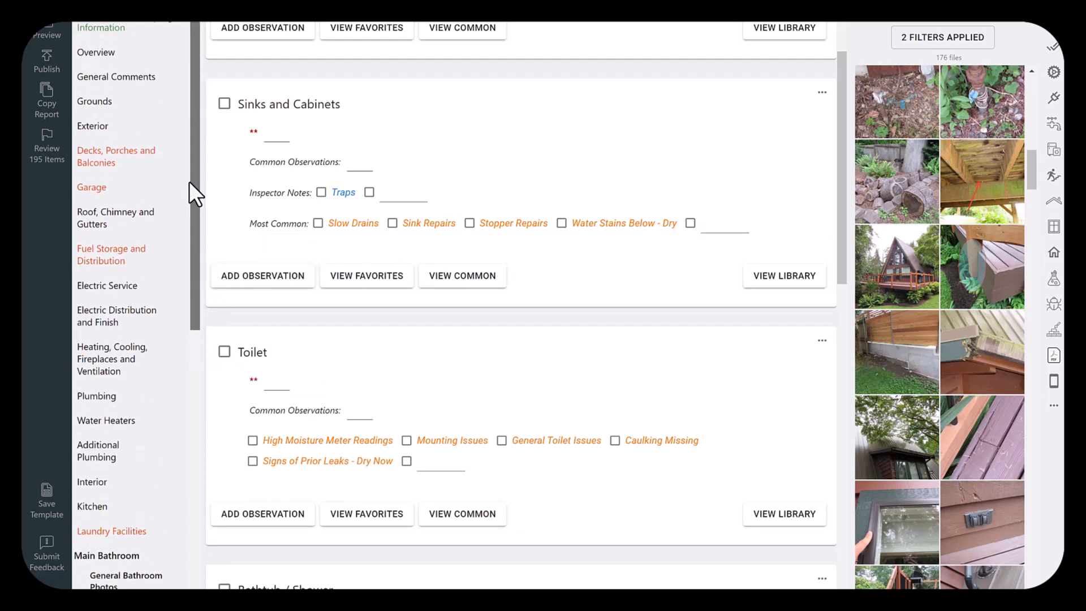
pyautogui.click(110, 161)
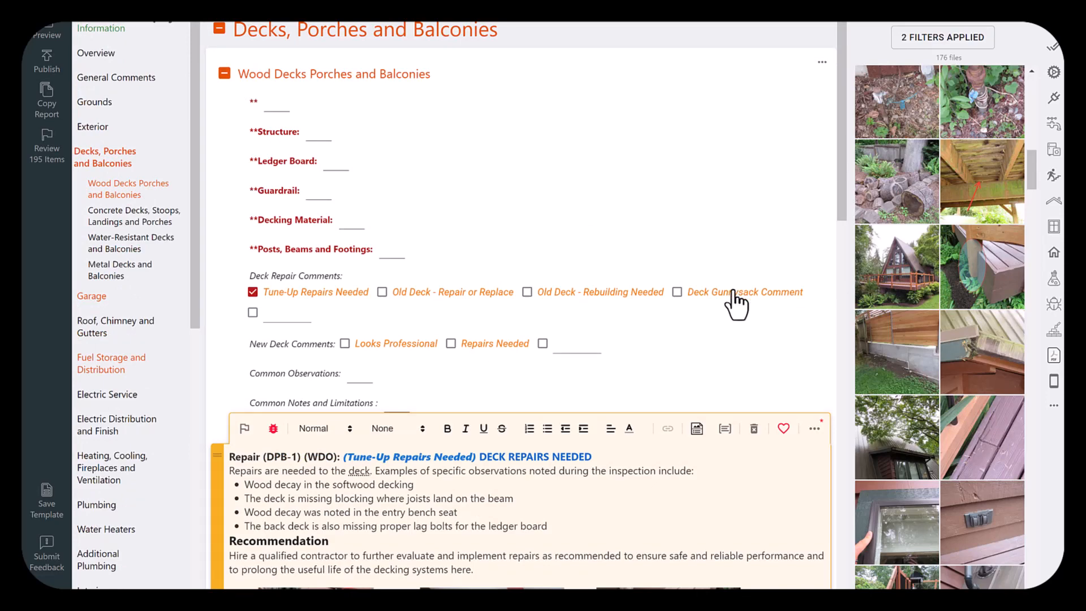
pyautogui.click(736, 294)
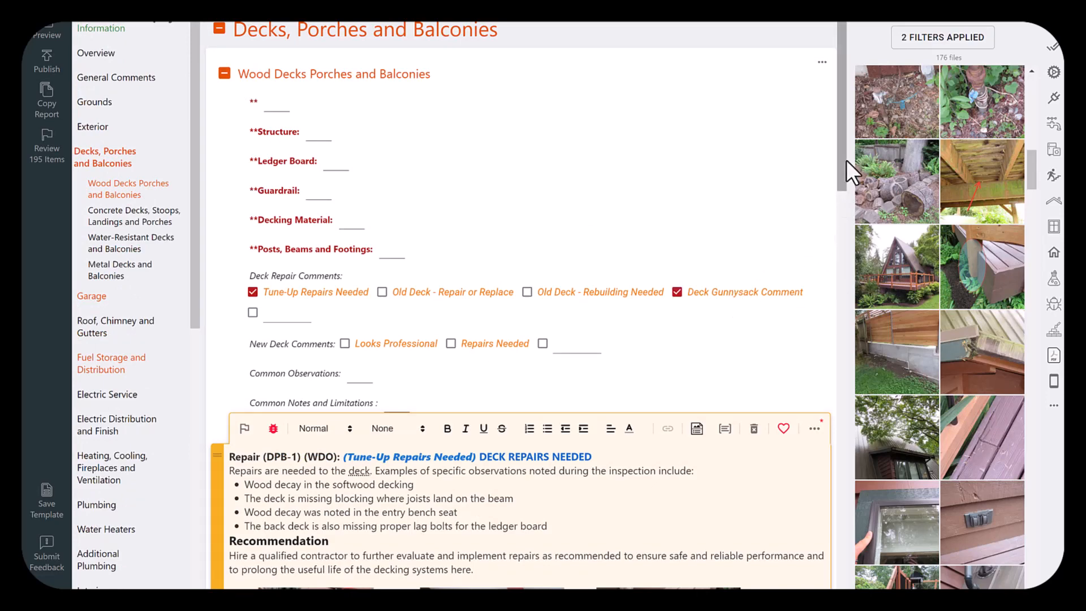
pyautogui.moveTo(847, 159); pyautogui.dragTo(794, 371)
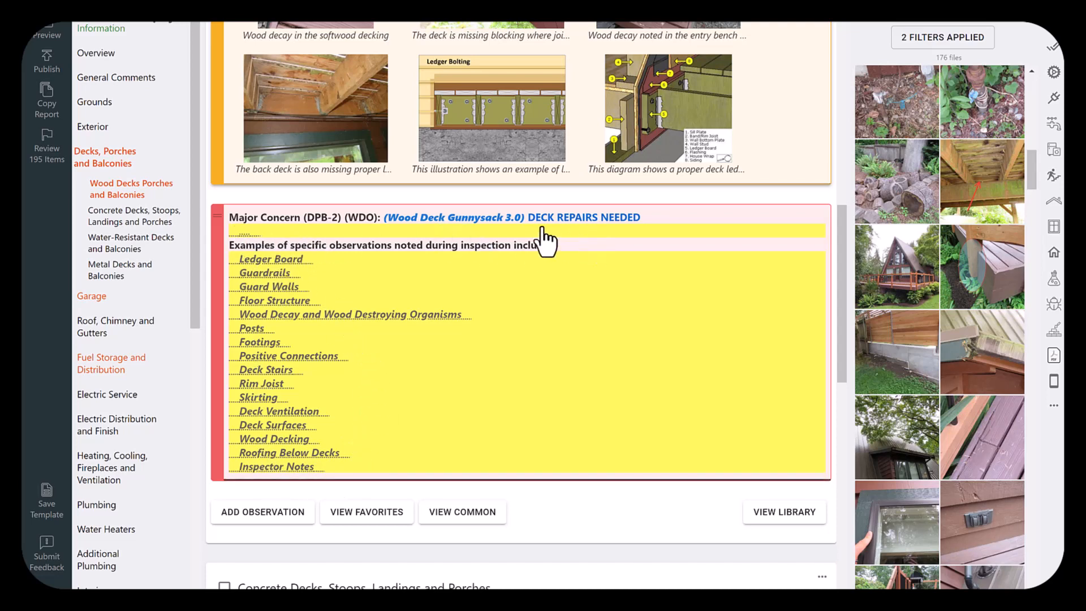
# Fill the first blank of the Wood Deck Gunnysack 3.0 observation with the statement recommending rebuilding of the decking systems in poor condition
pyautogui.click(247, 232)
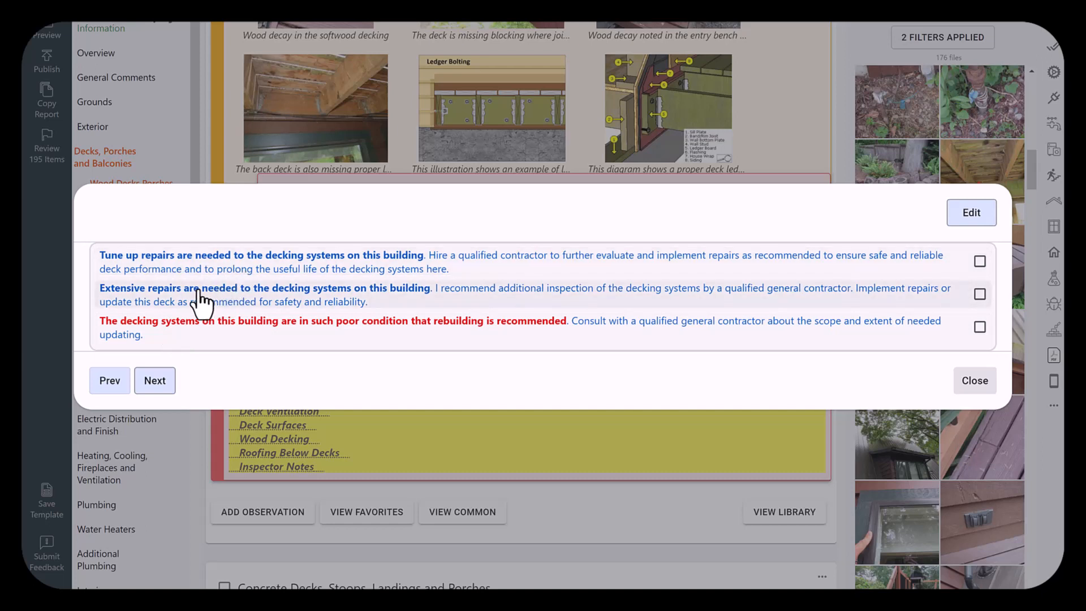
pyautogui.click(249, 332)
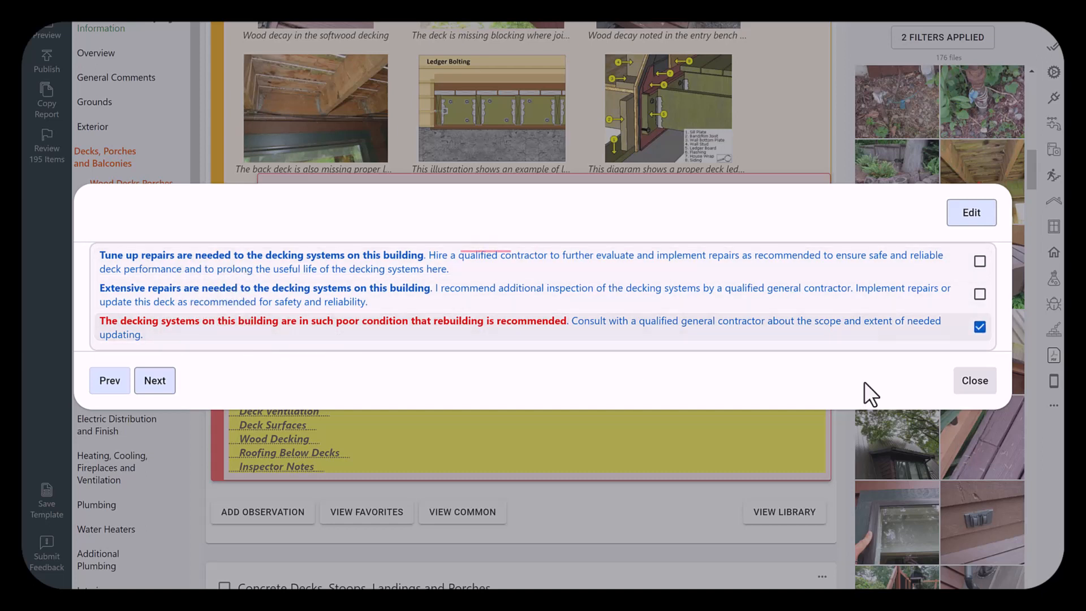
pyautogui.click(484, 468)
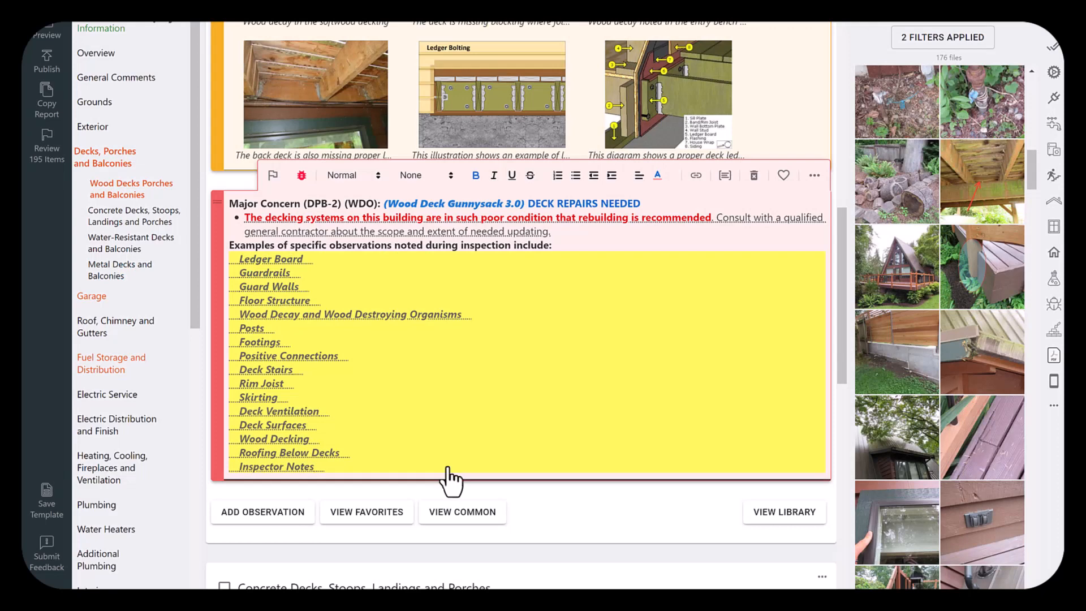
# Fill the Ledger Board blank with the Incorrect Bolting, Ledger Installed Over Siding, Hangers Corroded and lower Lateral load connectors missing comments
pyautogui.click(281, 261)
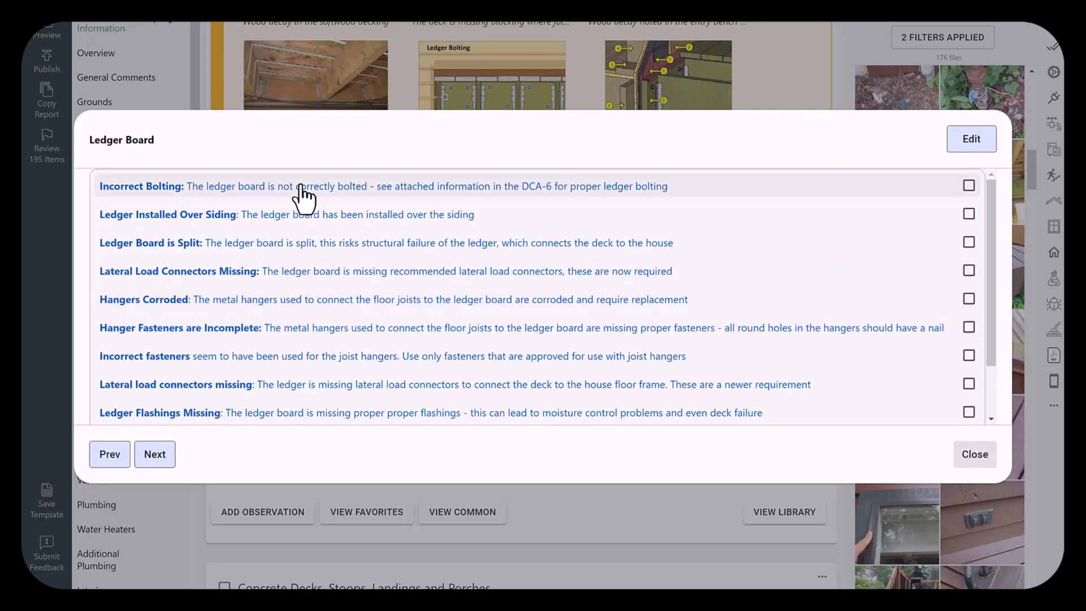
pyautogui.click(299, 186)
pyautogui.click(299, 211)
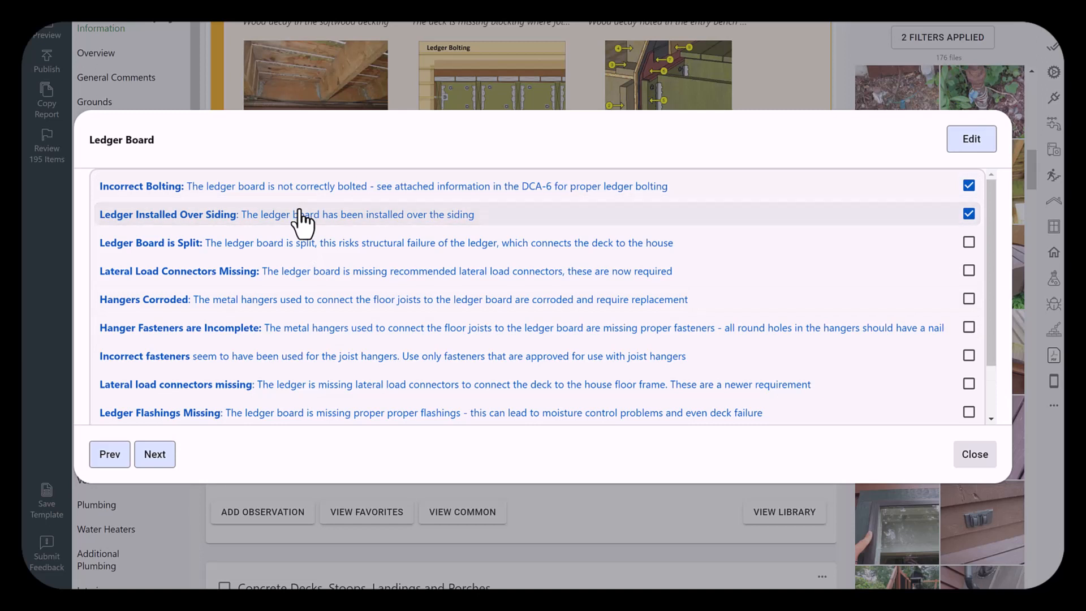
pyautogui.click(208, 306)
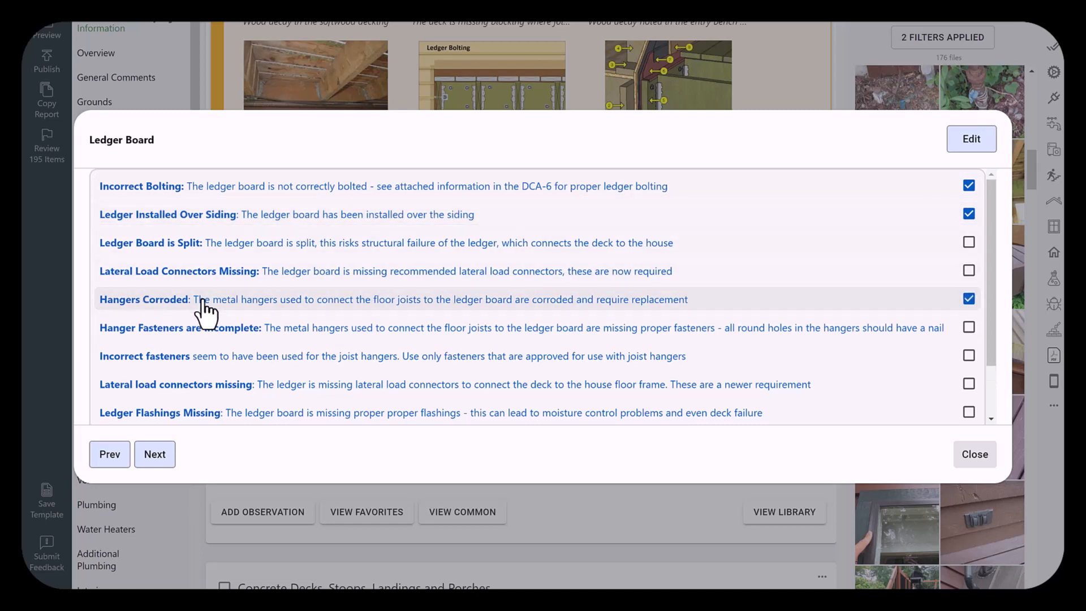
pyautogui.click(221, 387)
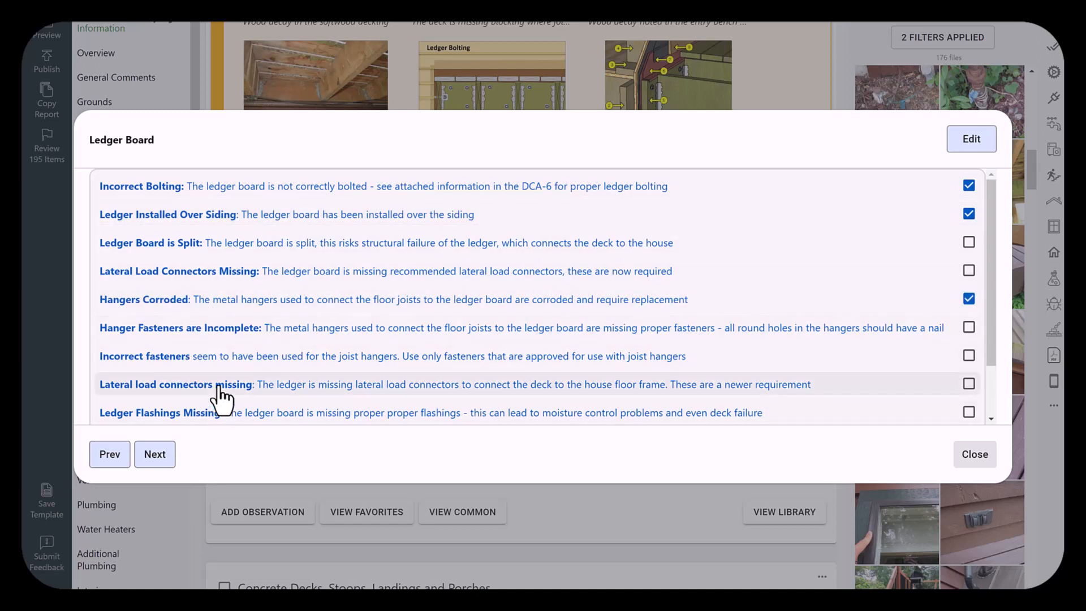
pyautogui.click(973, 458)
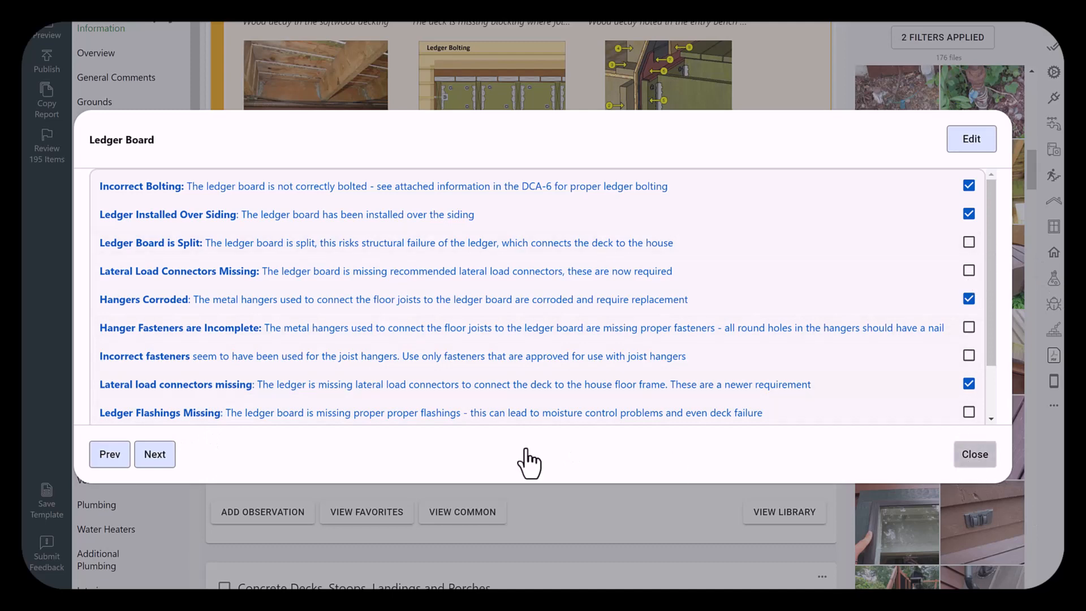
# Fill the Guardrails blank with the Wood Decay in Guardrail, Guardrail is Loose and Notched Guardrail Posts comments
pyautogui.click(269, 358)
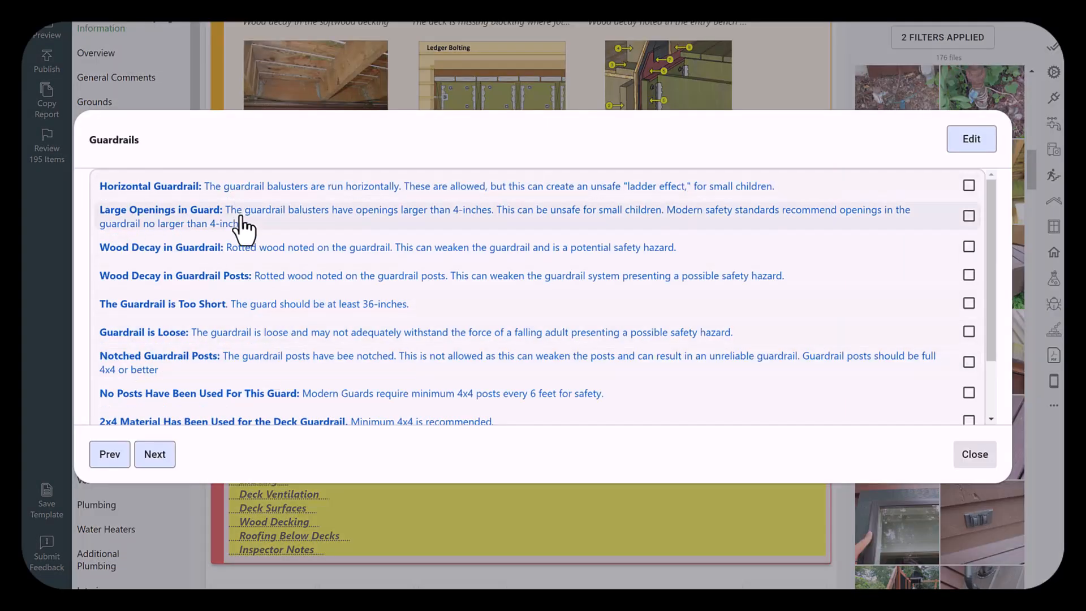
pyautogui.click(233, 248)
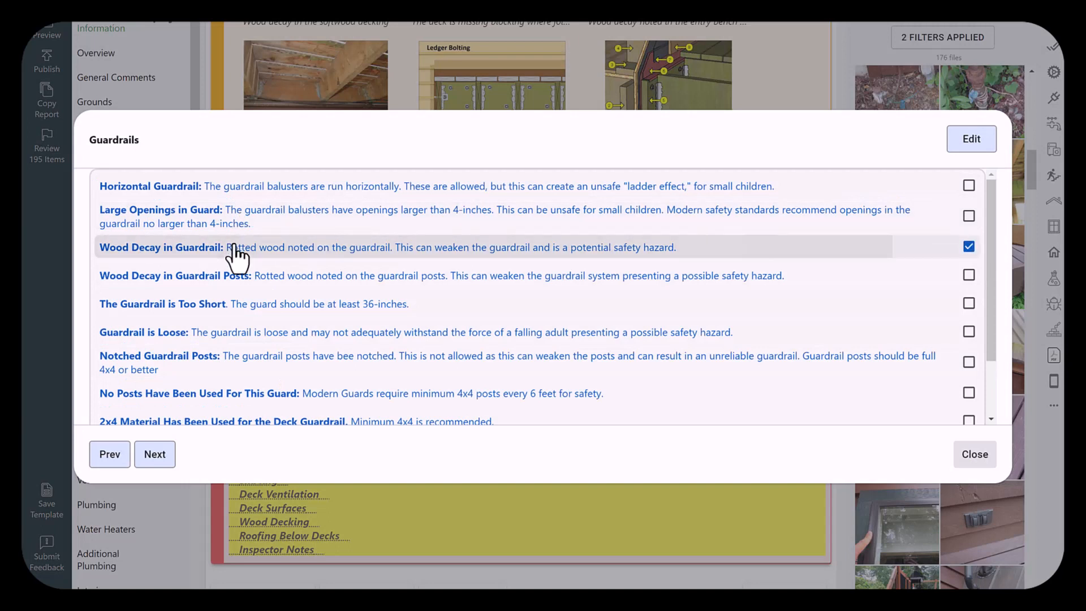
pyautogui.click(224, 337)
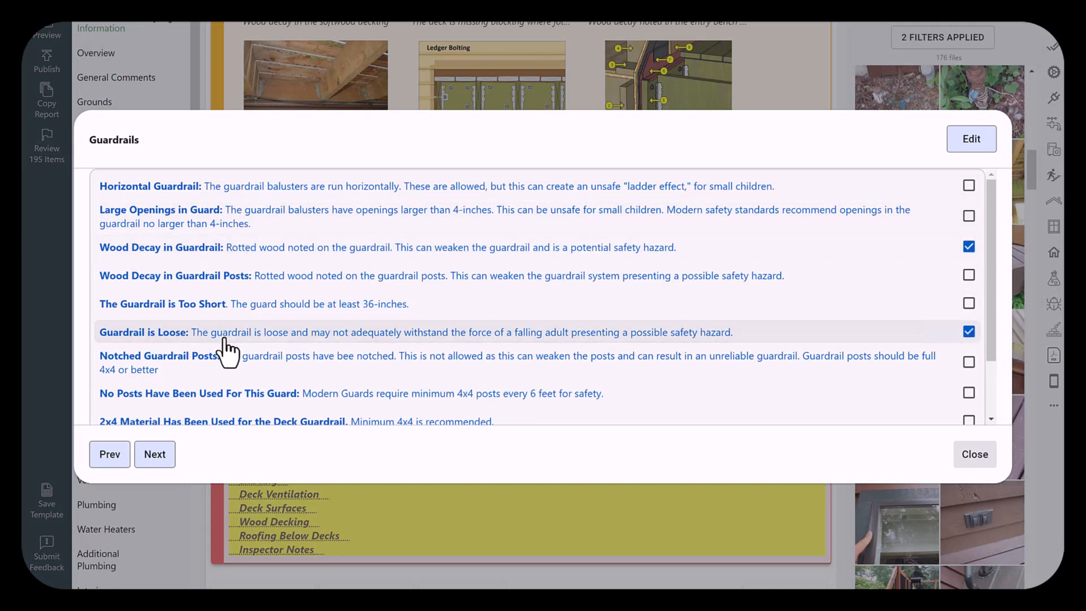
pyautogui.click(205, 365)
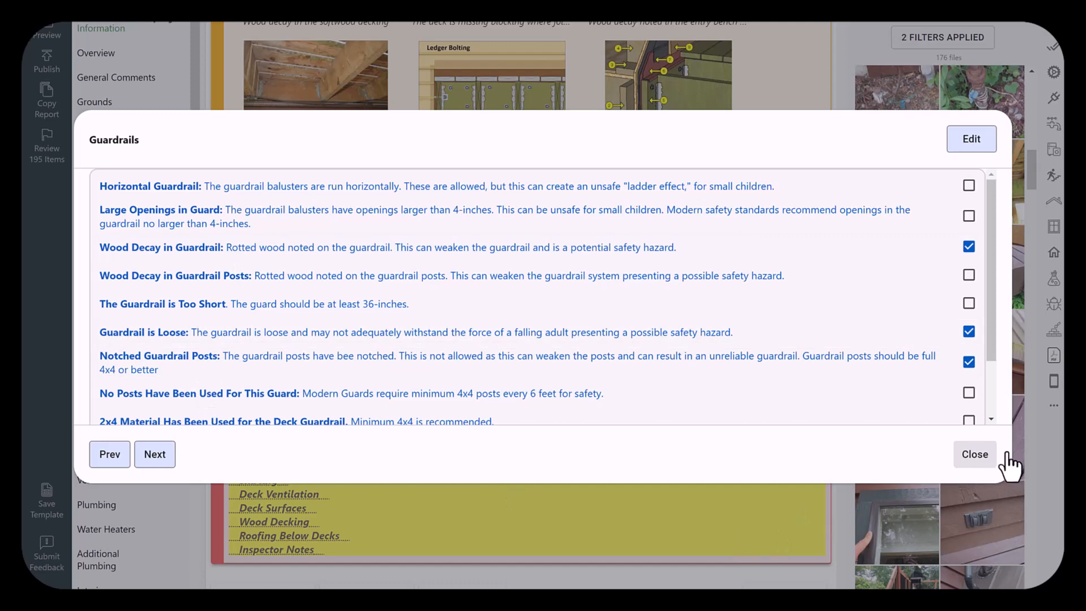
pyautogui.click(977, 456)
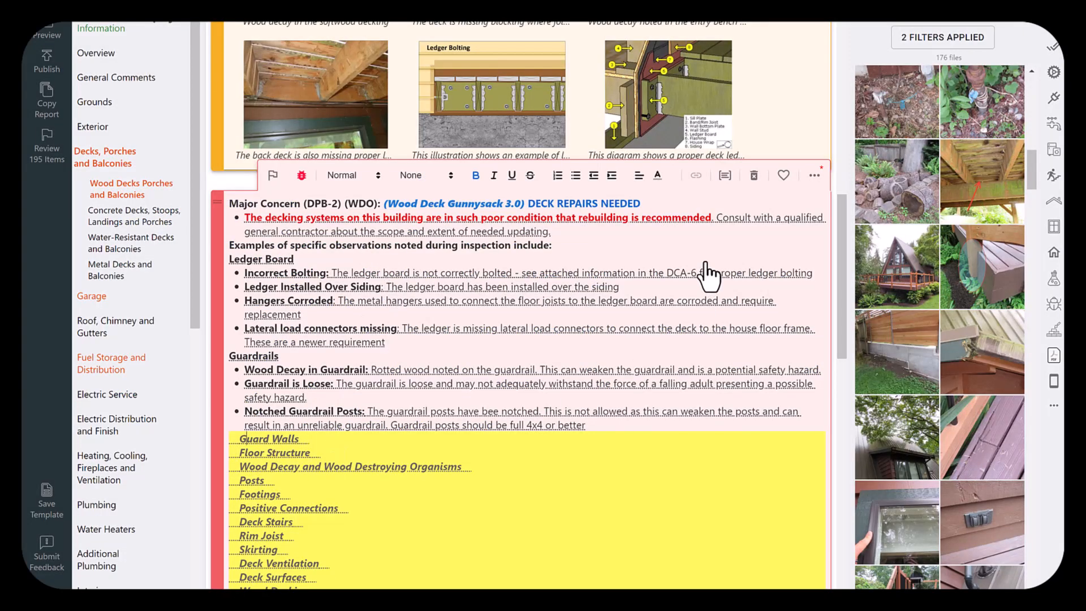
# Fill the Wood Decay and Wood Destroying Organisms blank with the Wood Decay in Floor Frame and Anobiid Beetle Exit Holes comments
pyautogui.moveTo(846, 273); pyautogui.dragTo(847, 319)
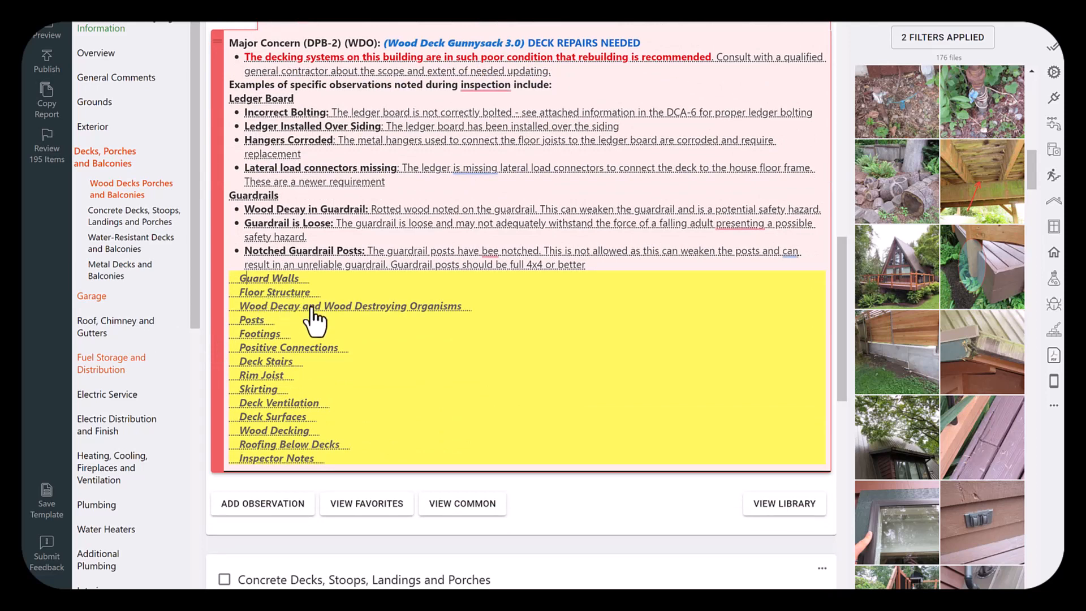
pyautogui.click(342, 305)
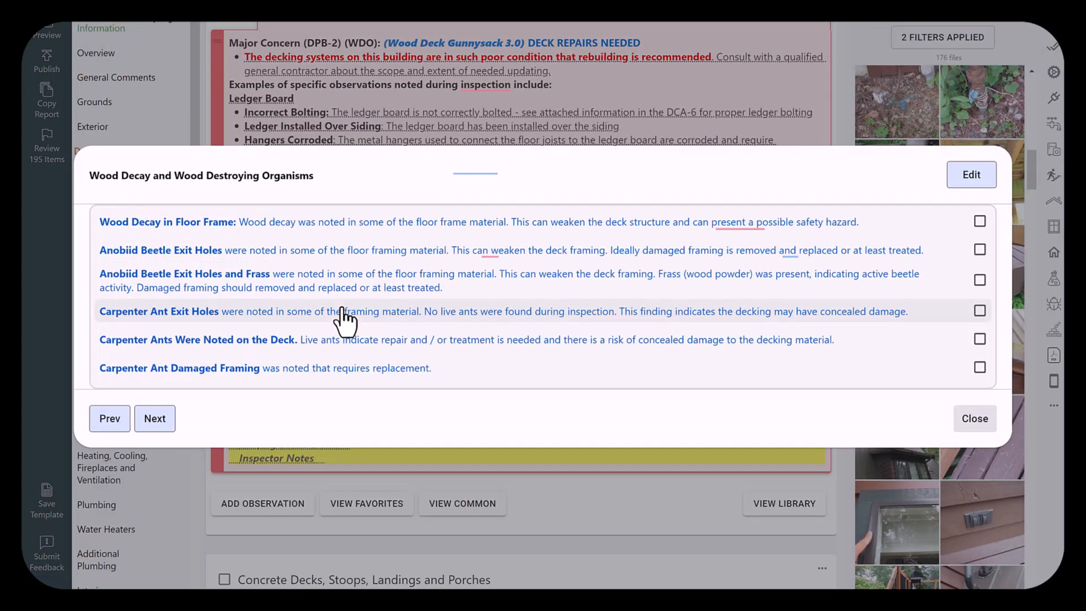
pyautogui.click(332, 224)
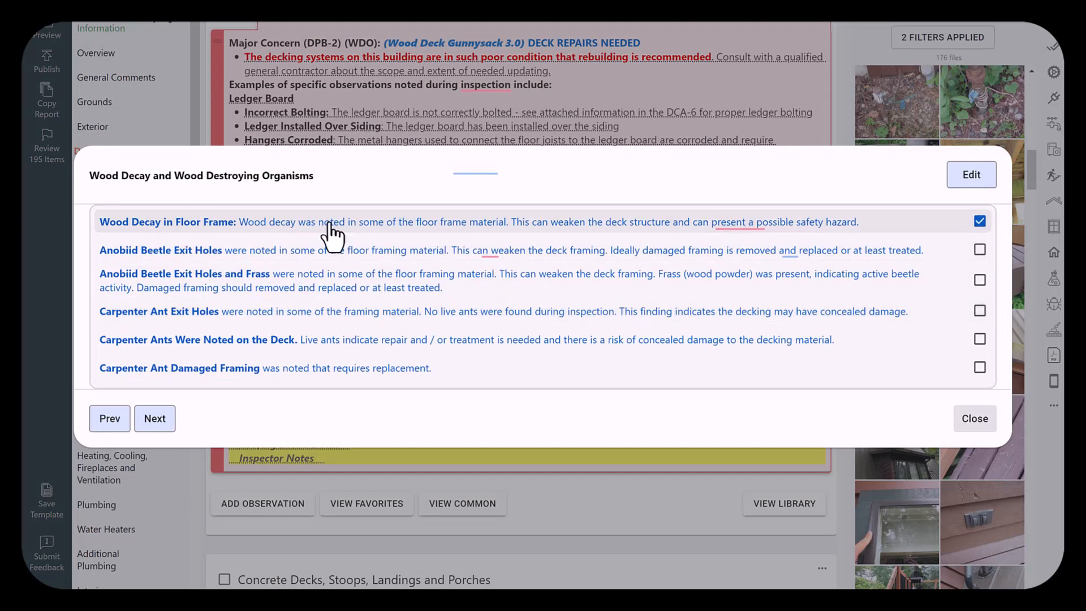
pyautogui.click(264, 256)
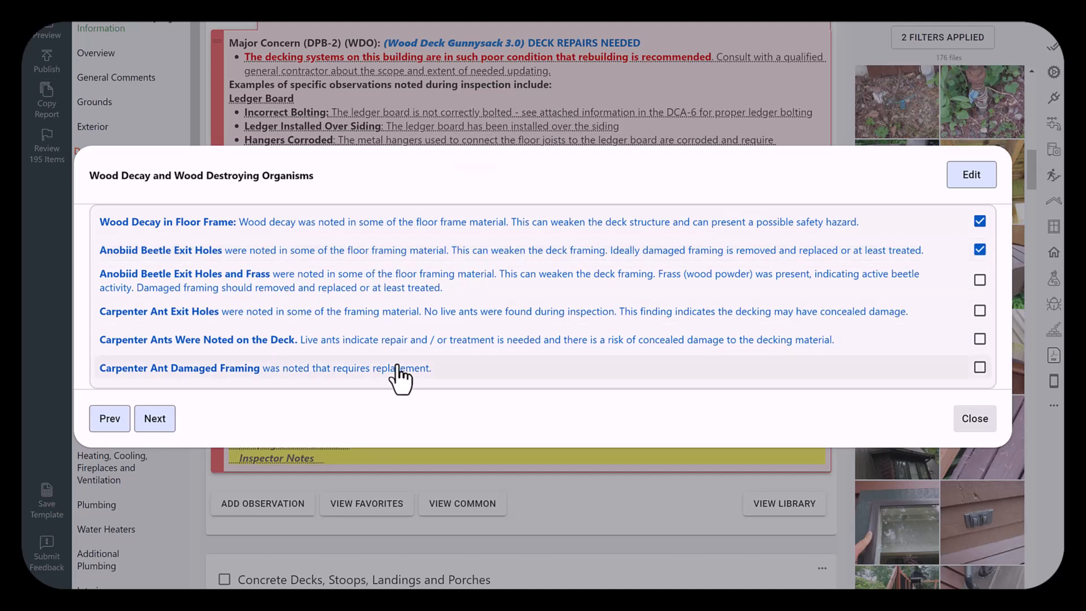
pyautogui.click(968, 421)
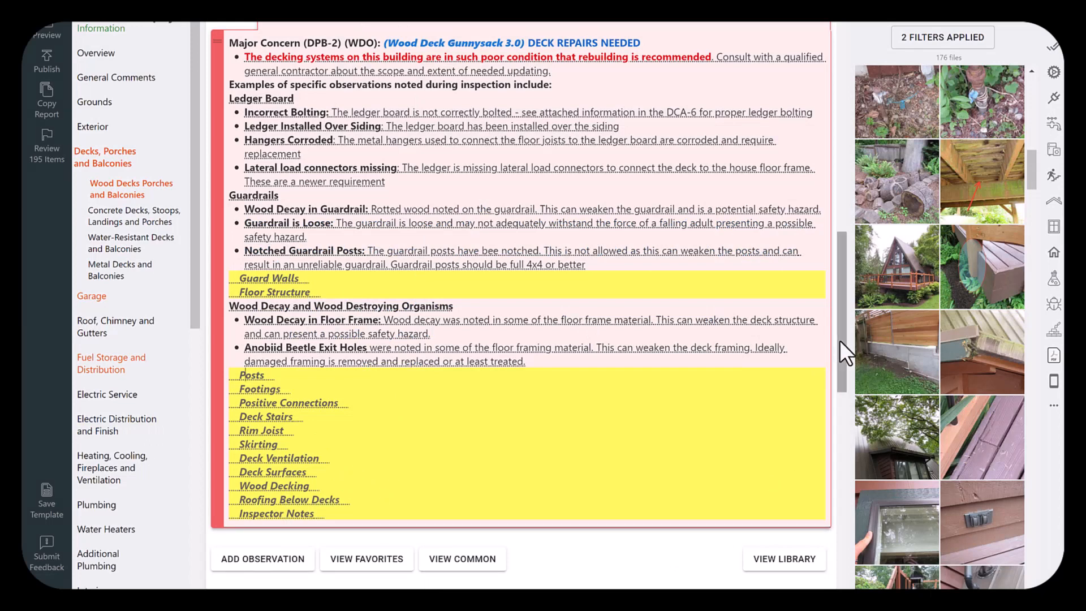
# Delete the Wood Deck Gunnysack 3.0 observation from the Wood Decks Porches and Balconies section
pyautogui.moveTo(839, 340); pyautogui.dragTo(843, 313)
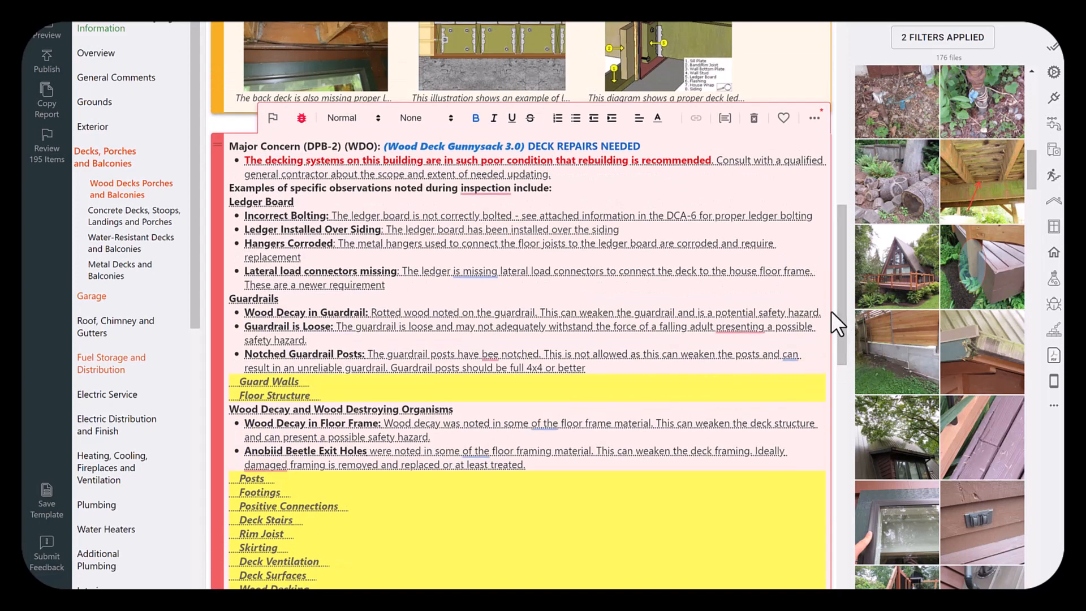
pyautogui.click(754, 119)
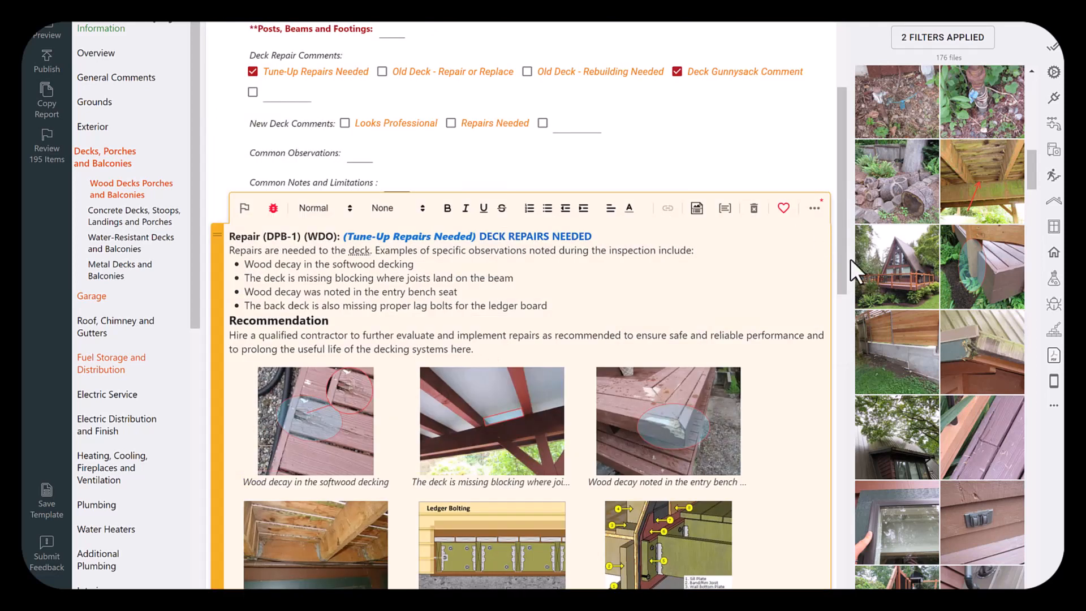
pyautogui.moveTo(844, 259); pyautogui.dragTo(836, 291)
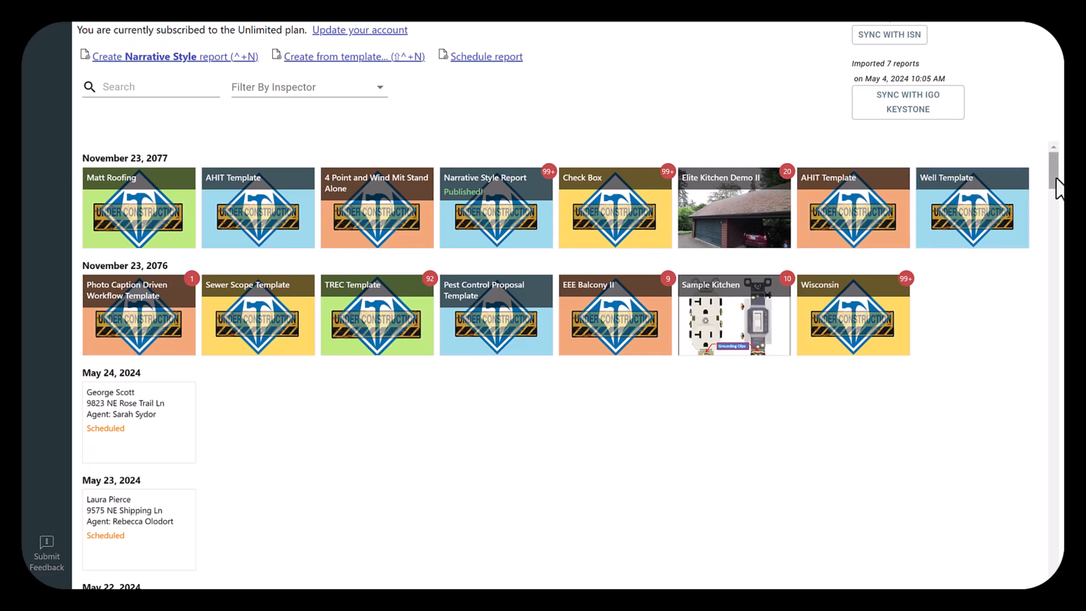
# Open the published report listed under Today in the report list
pyautogui.moveTo(1056, 182); pyautogui.dragTo(1037, 150)
pyautogui.scroll(-5, 1049, 217)
pyautogui.scroll(-10, 1035, 232)
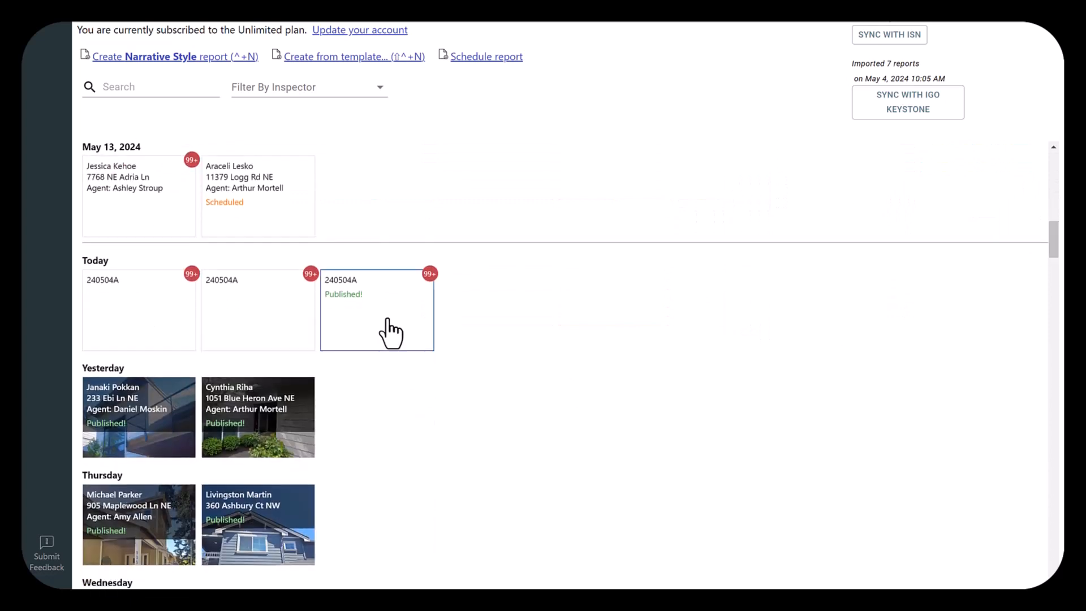
pyautogui.click(392, 328)
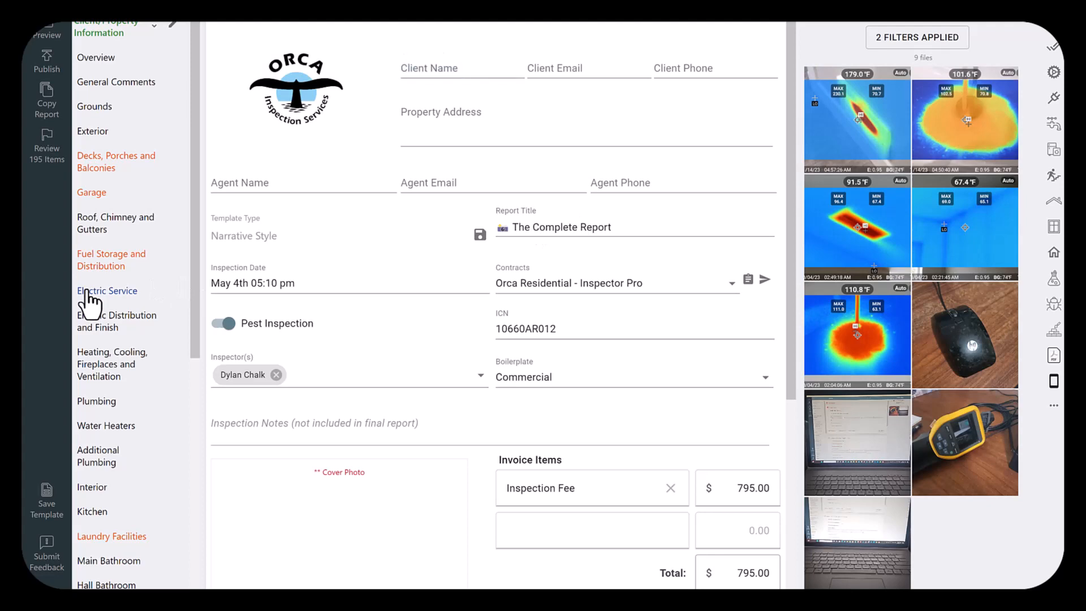
# Duplicate the Sub Panel section in the Electric Service chapter
pyautogui.click(150, 291)
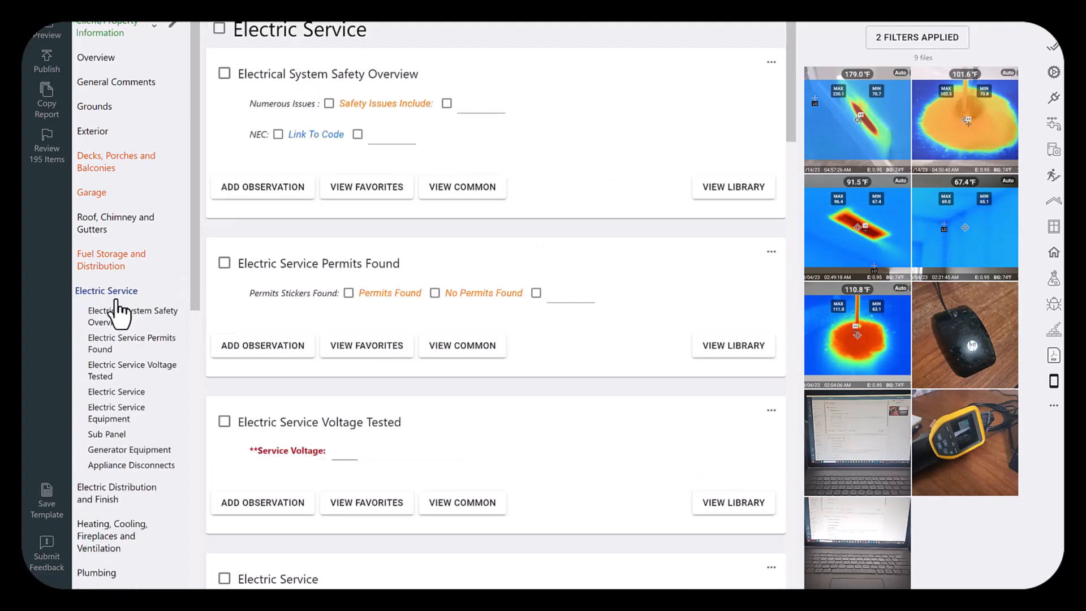
pyautogui.click(101, 434)
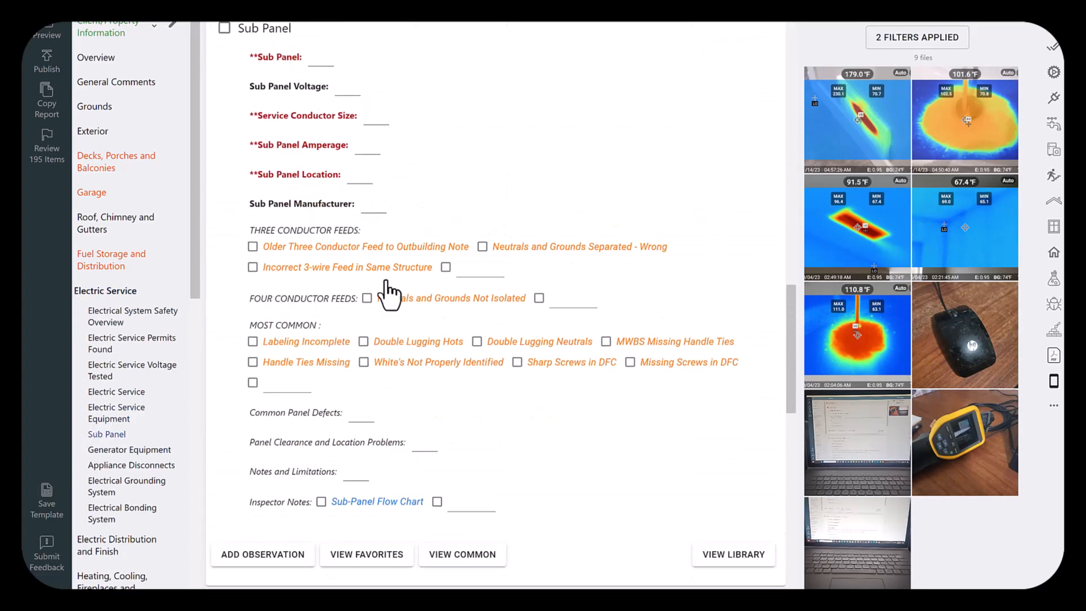
pyautogui.click(778, 34)
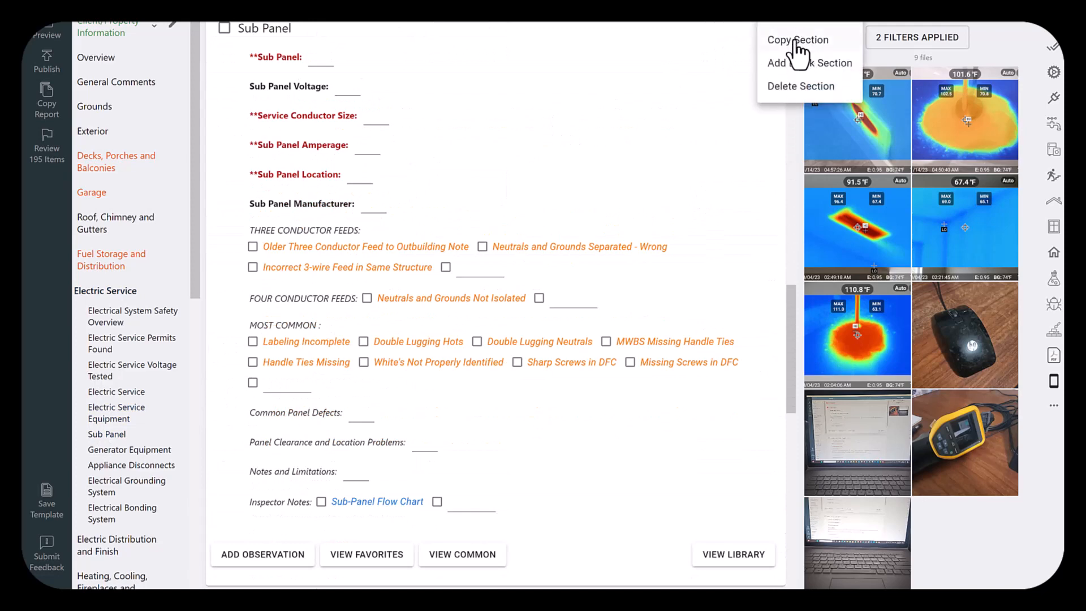
pyautogui.click(770, 41)
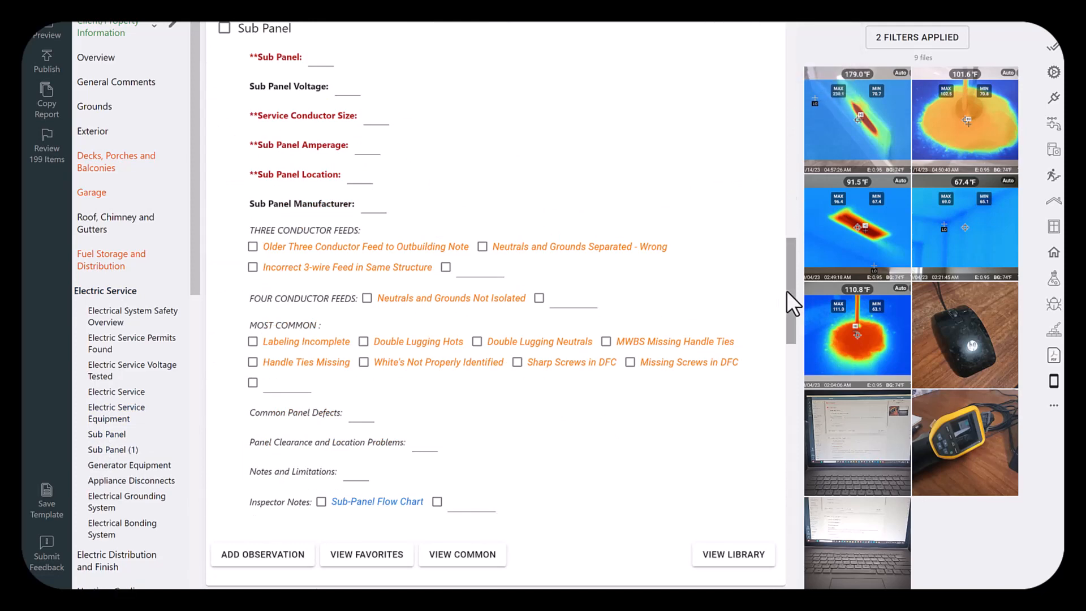
# Rename the copied Sub Panel section as "Sub Panel - Studio"
pyautogui.scroll(-8, 789, 318)
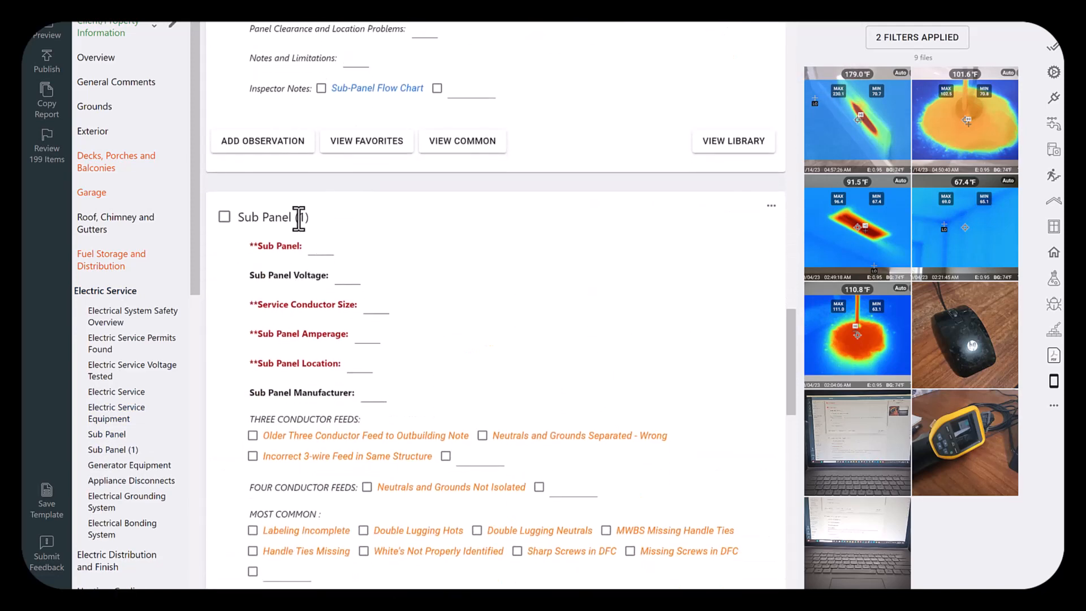
pyautogui.tripleClick(299, 218)
pyautogui.press('End')
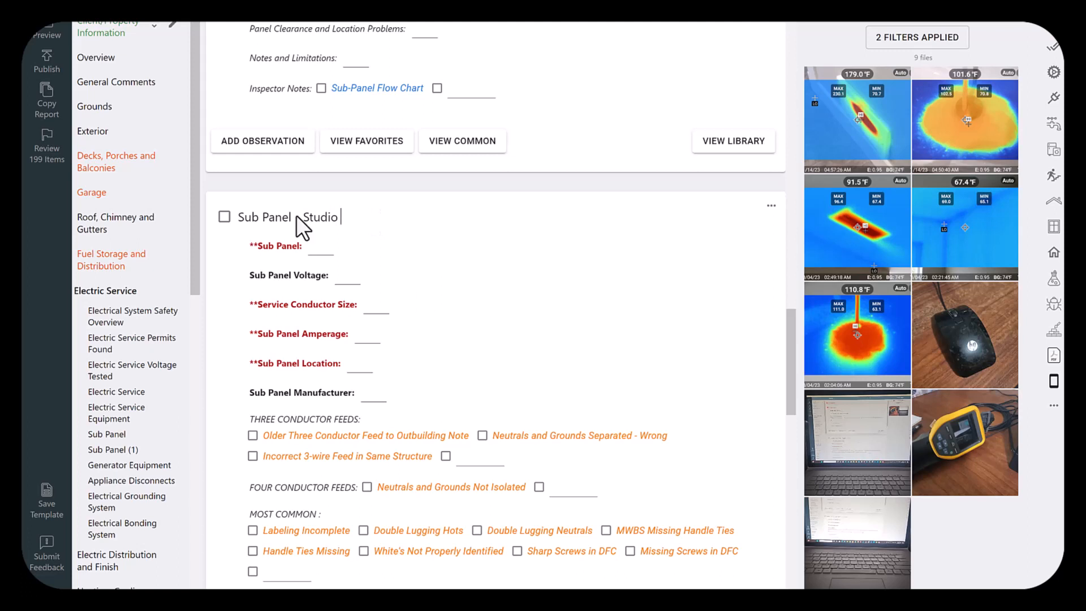
# Duplicate the entire Kitchen chapter with all its sections
pyautogui.moveTo(198, 244); pyautogui.dragTo(195, 447)
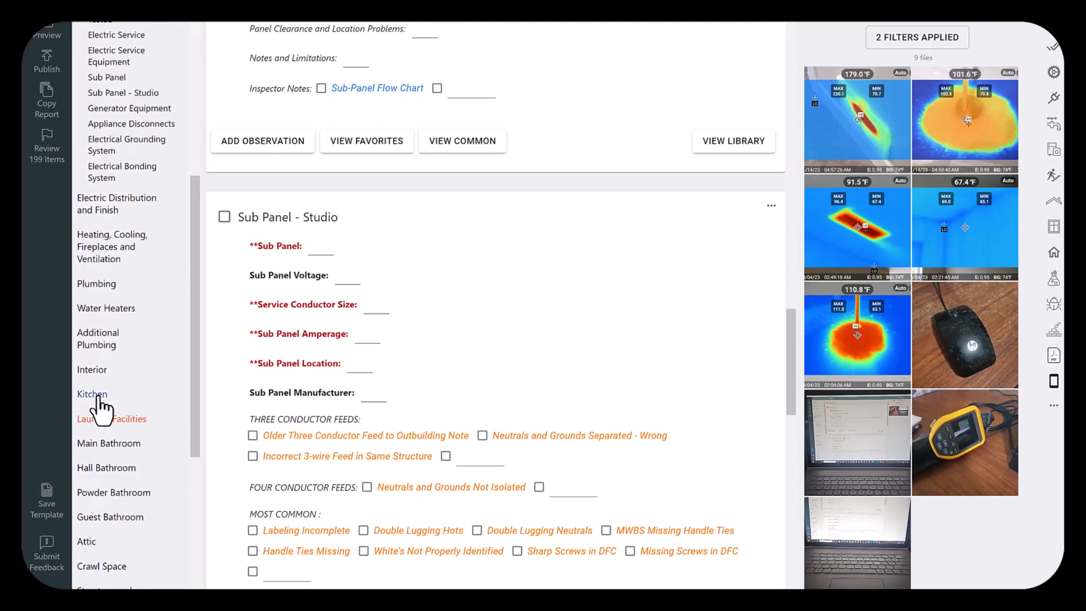
pyautogui.click(85, 394)
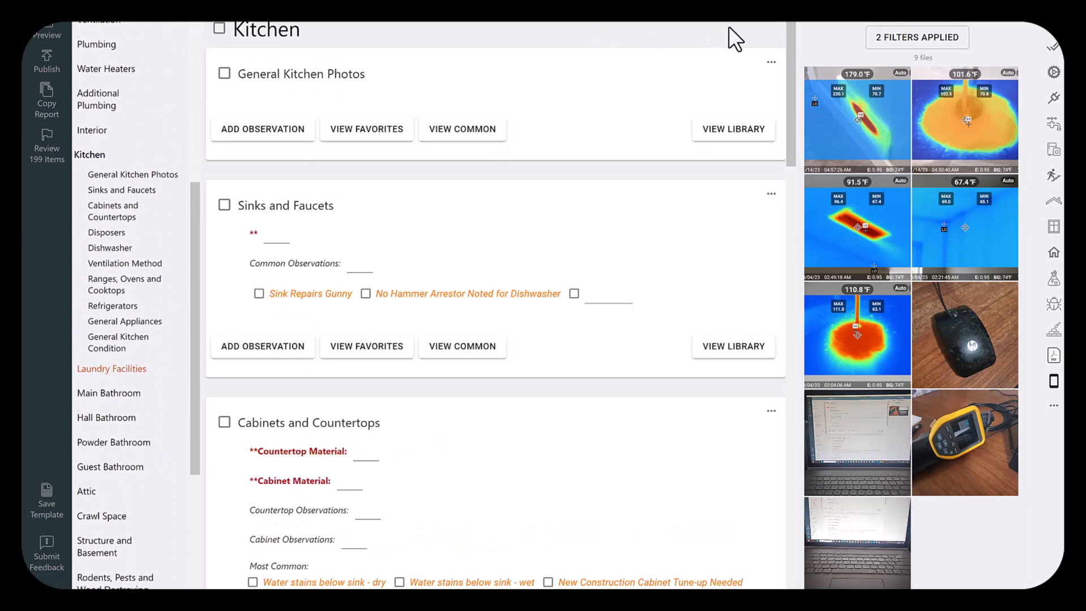
pyautogui.click(795, 29)
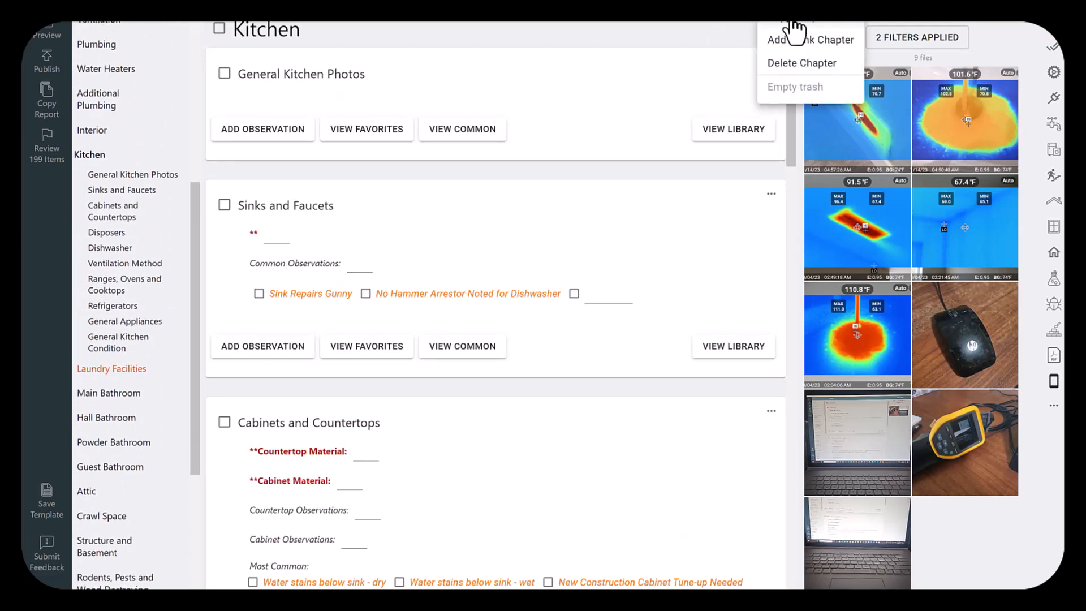
pyautogui.click(792, 24)
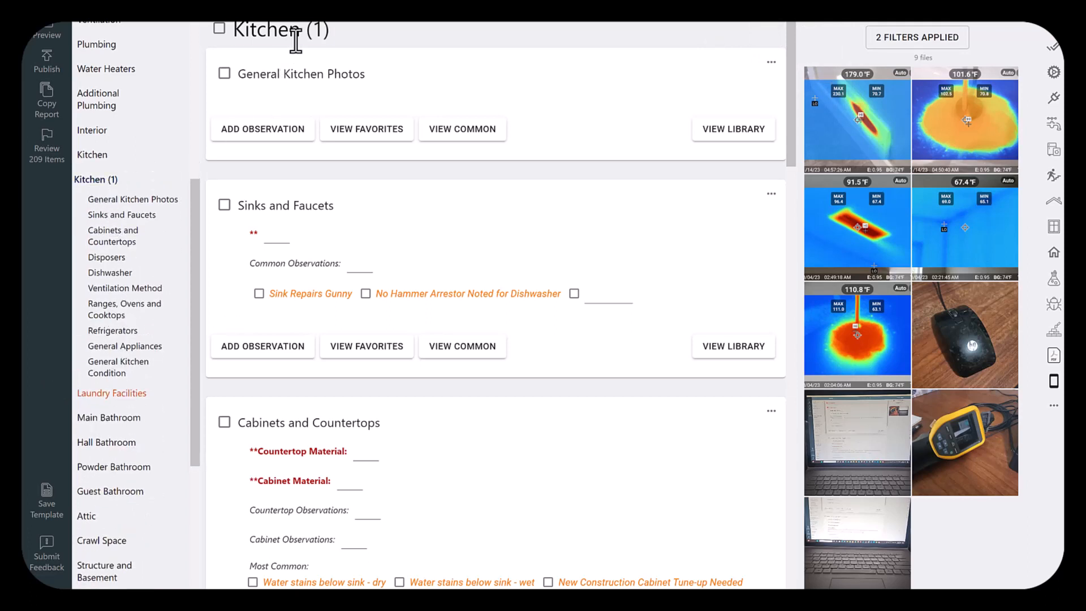
# Rename the copied Kitchen chapter as "Kitchen - Basement"
pyautogui.tripleClick(293, 35)
pyautogui.press('End')
pyautogui.press('BackSpace')
pyautogui.press('BackSpace')
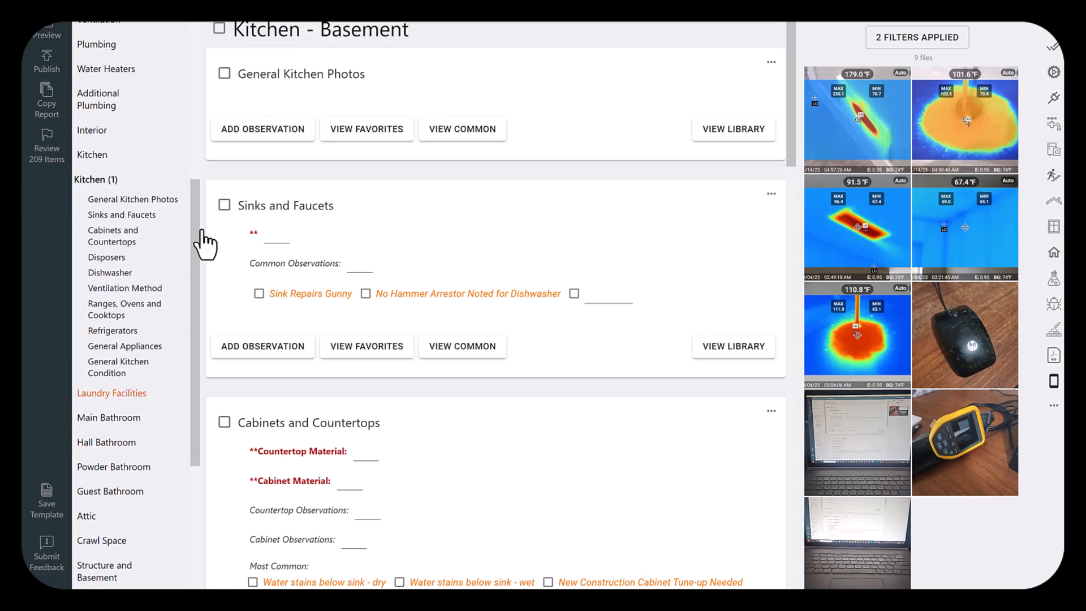
pyautogui.moveTo(192, 223); pyautogui.dragTo(191, 90)
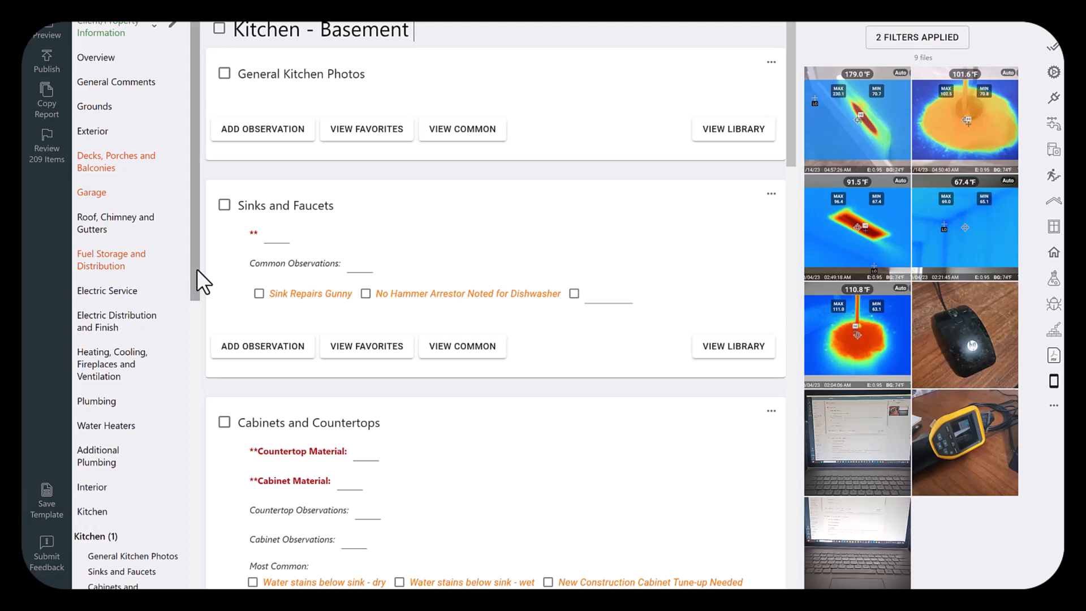
pyautogui.moveTo(194, 284); pyautogui.dragTo(194, 181)
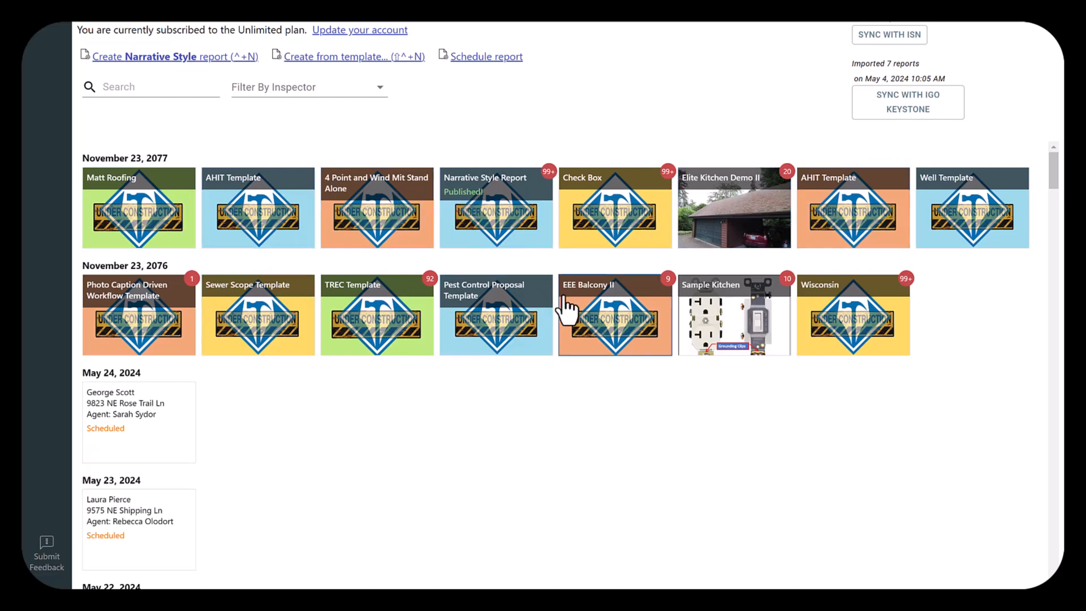
# Open the Narrative Style Report and view its template name and description for saving as a template, without saving
pyautogui.click(497, 226)
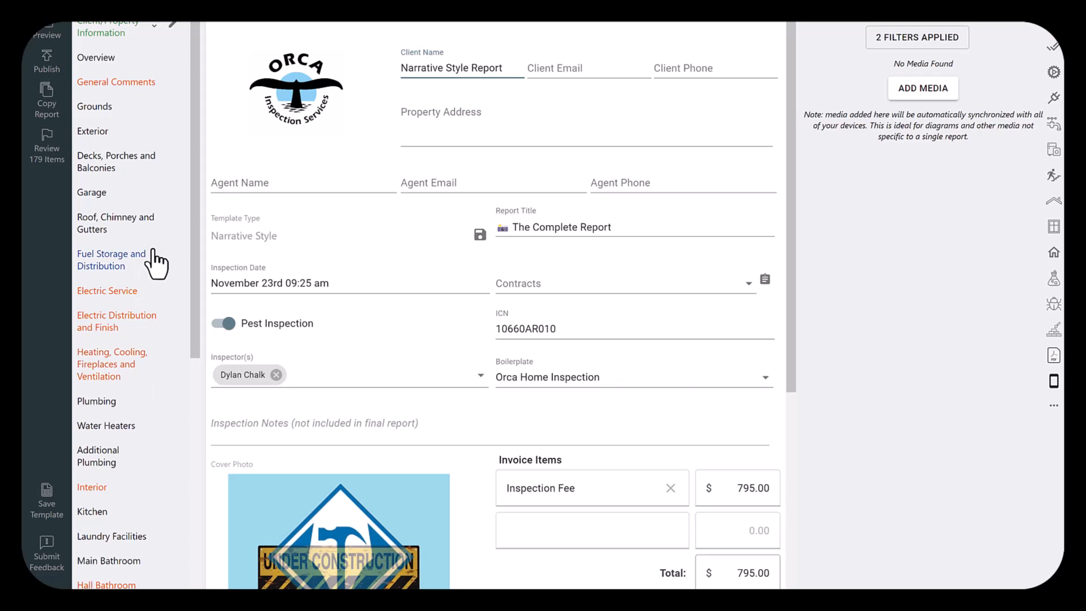
pyautogui.click(56, 497)
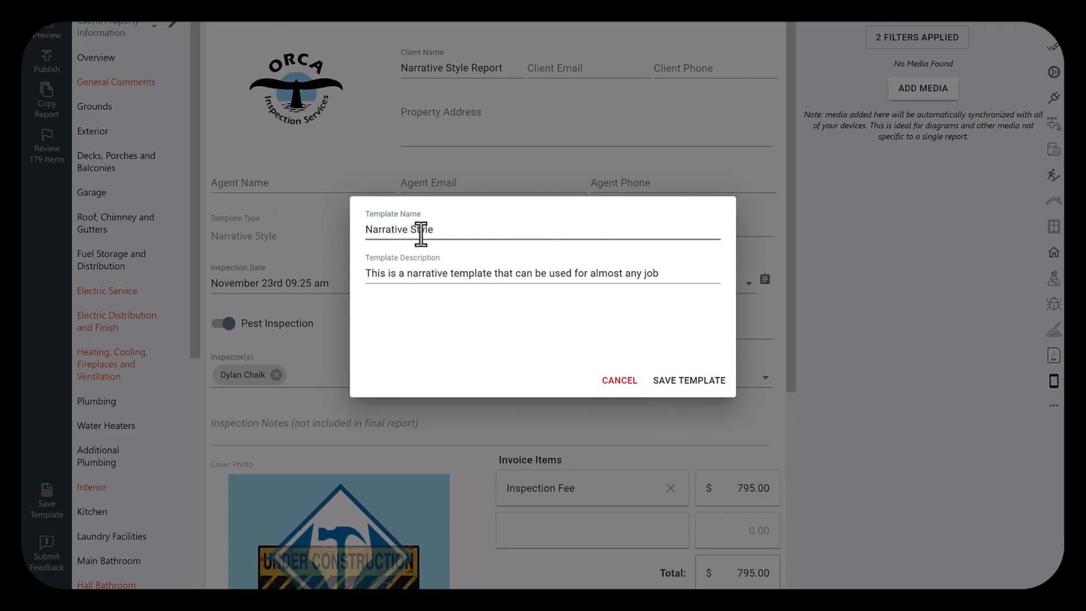
pyautogui.click(513, 287)
pyautogui.click(618, 382)
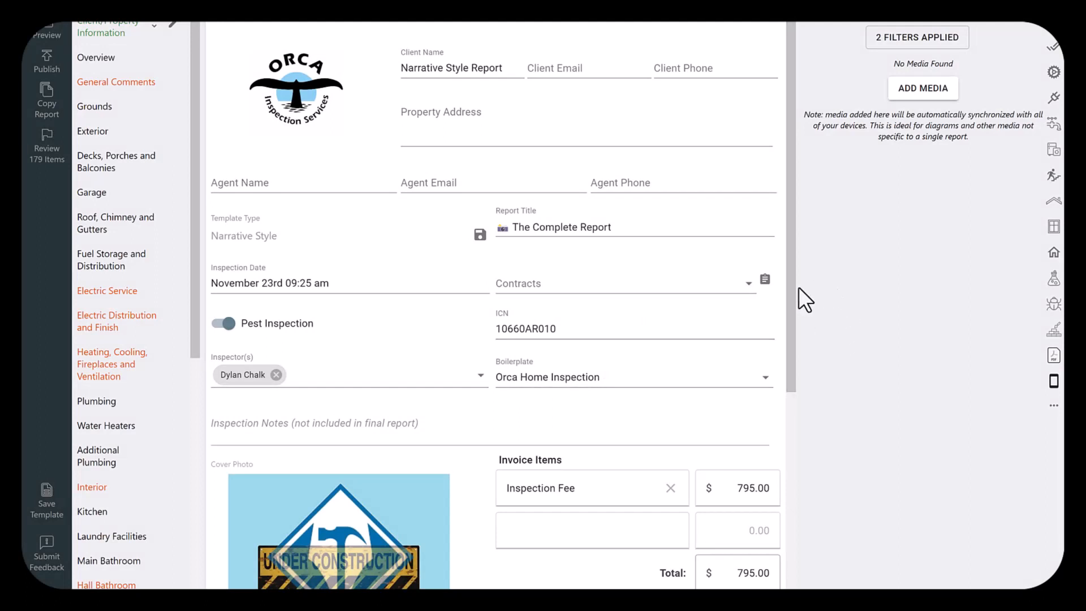
pyautogui.moveTo(798, 287); pyautogui.dragTo(846, 186)
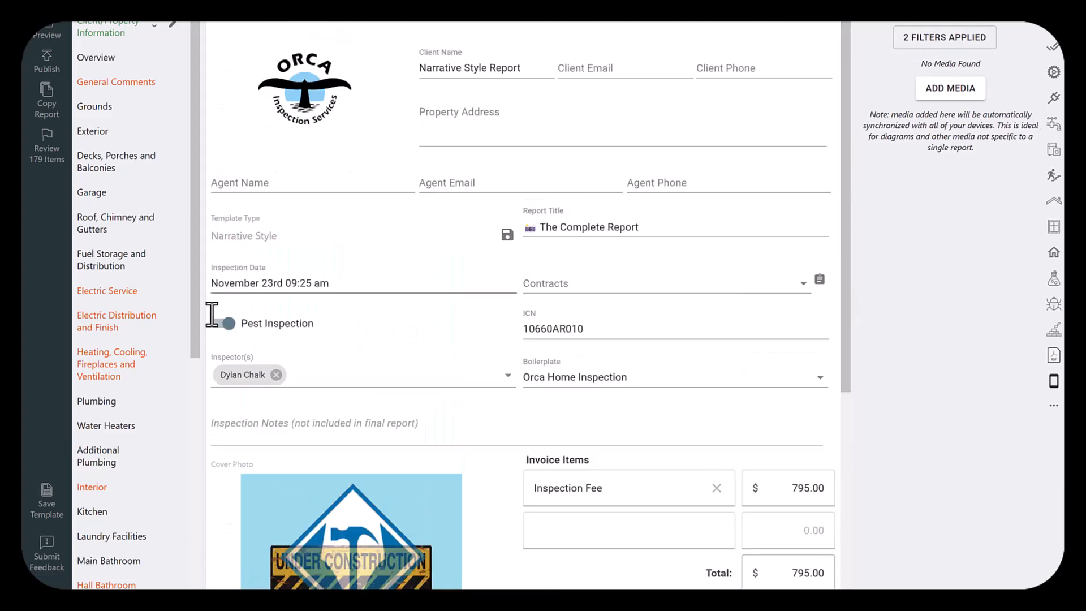
pyautogui.click(49, 500)
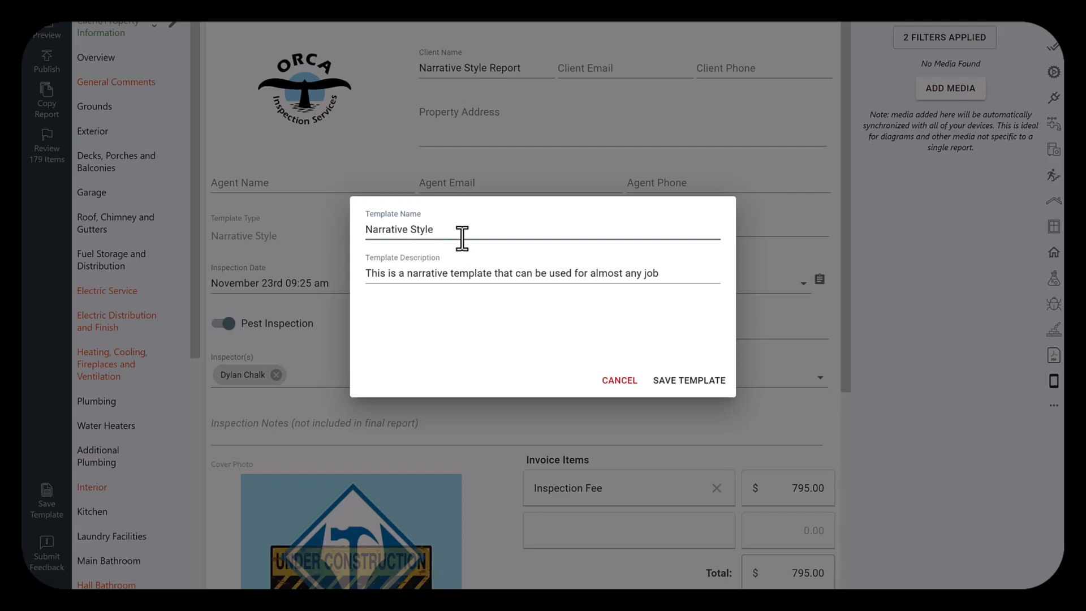
pyautogui.click(618, 380)
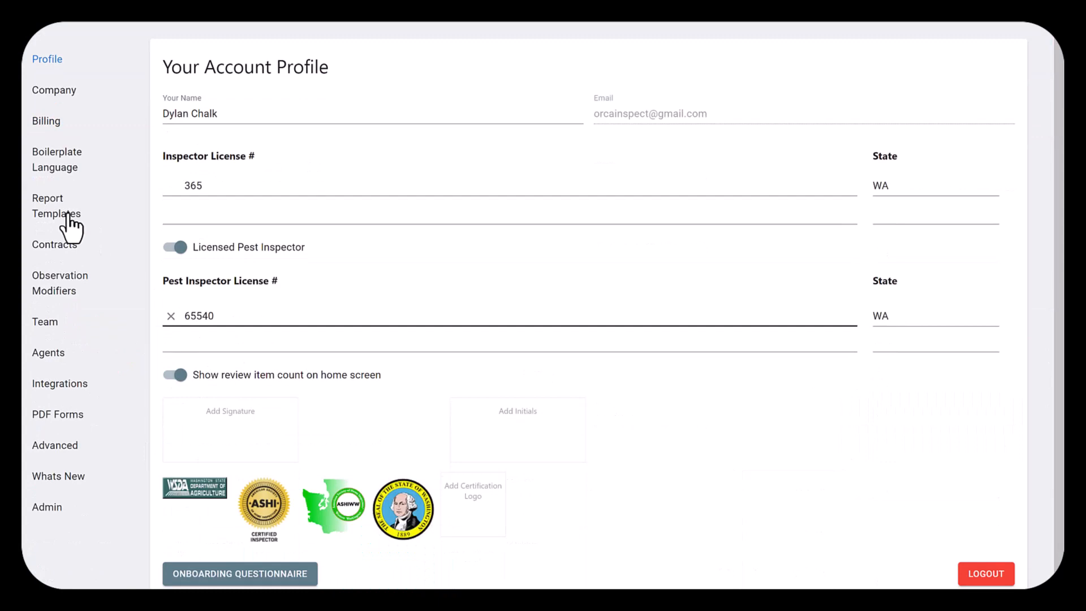
# Examine the Report Template Options of the Narrative Style template, from the summary settings to the invoice items
pyautogui.click(64, 214)
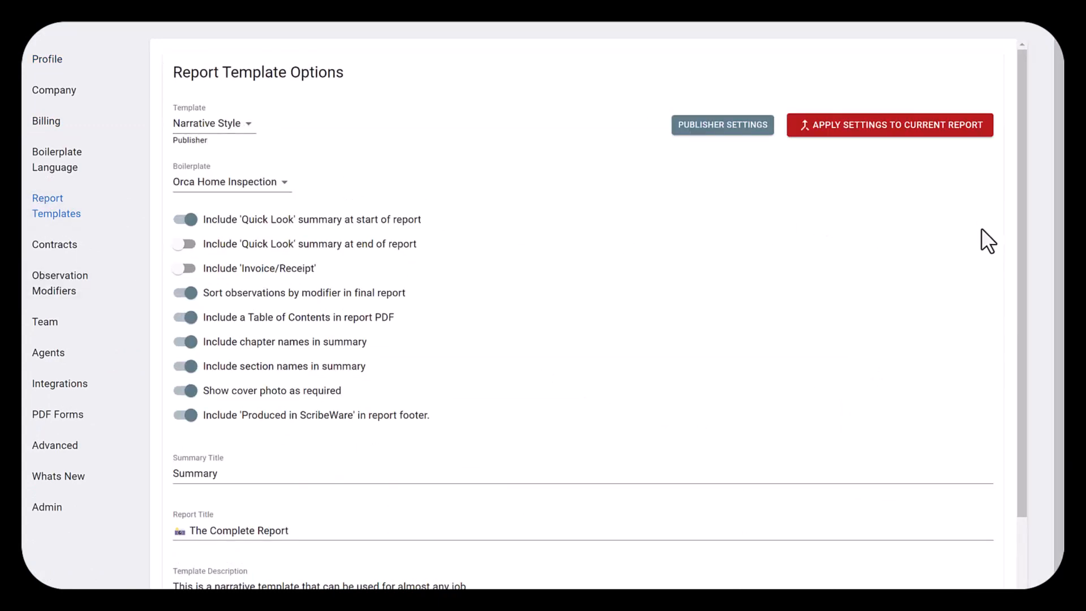
pyautogui.moveTo(1016, 259); pyautogui.dragTo(1056, 600)
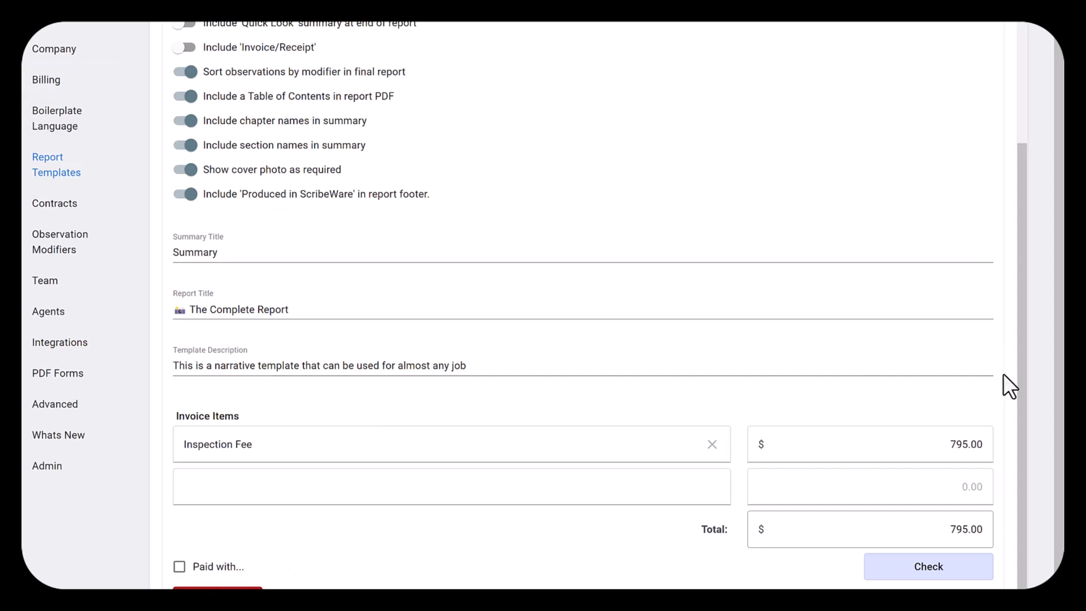
pyautogui.moveTo(1018, 372); pyautogui.dragTo(1050, 96)
pyautogui.moveTo(1057, 150); pyautogui.dragTo(1055, 29)
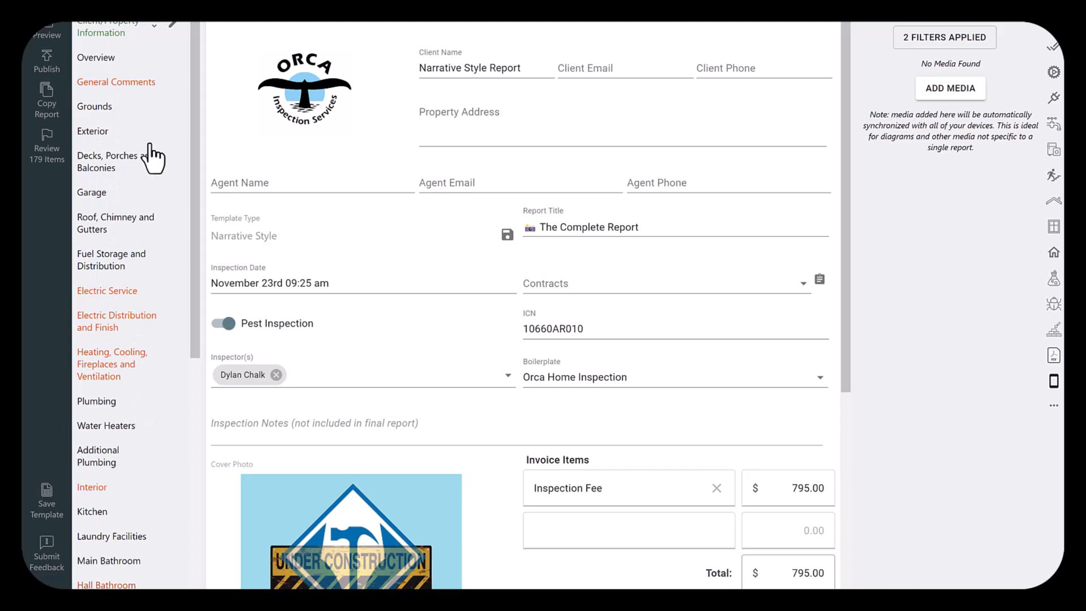
# Open the Exterior chapter and view the Trim Material choices and repair checkboxes in the Siding and Trim section
pyautogui.click(102, 134)
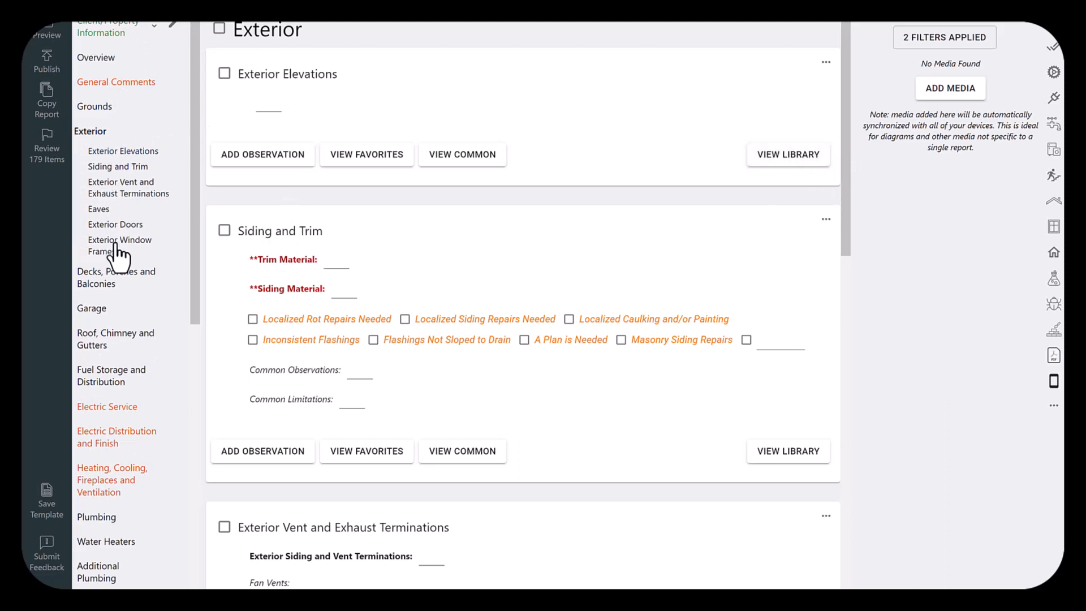
pyautogui.click(332, 263)
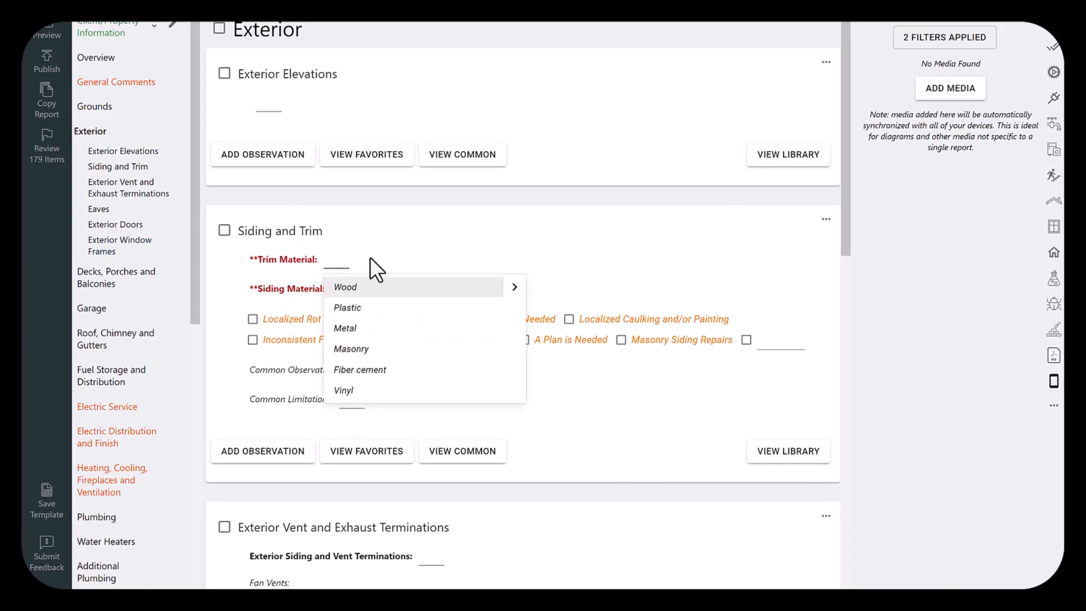
pyautogui.click(334, 286)
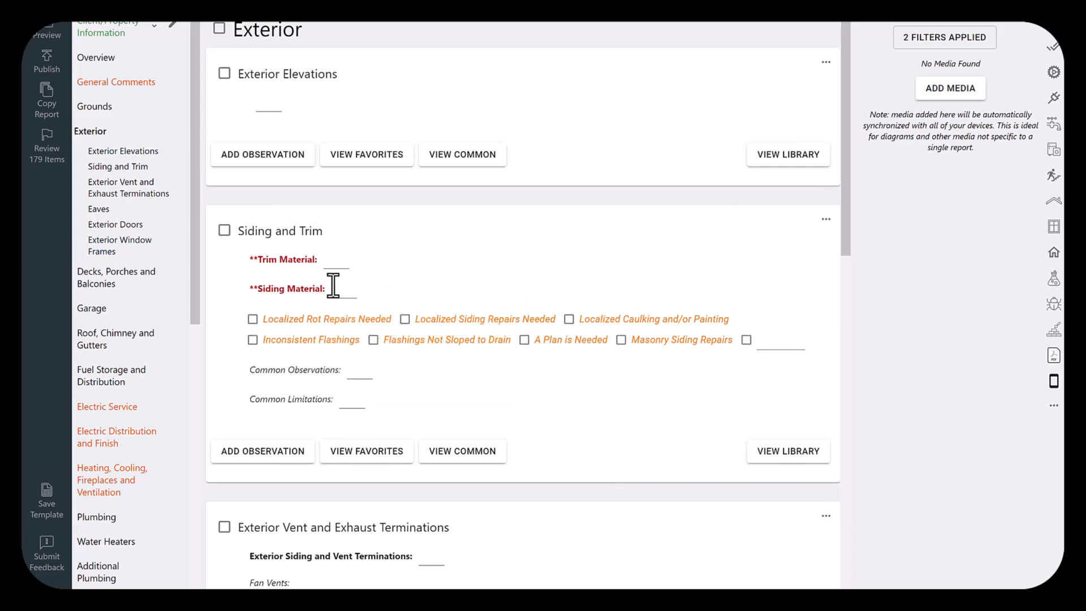
pyautogui.click(434, 269)
pyautogui.moveTo(367, 408); pyautogui.dragTo(266, 331)
pyautogui.click(428, 387)
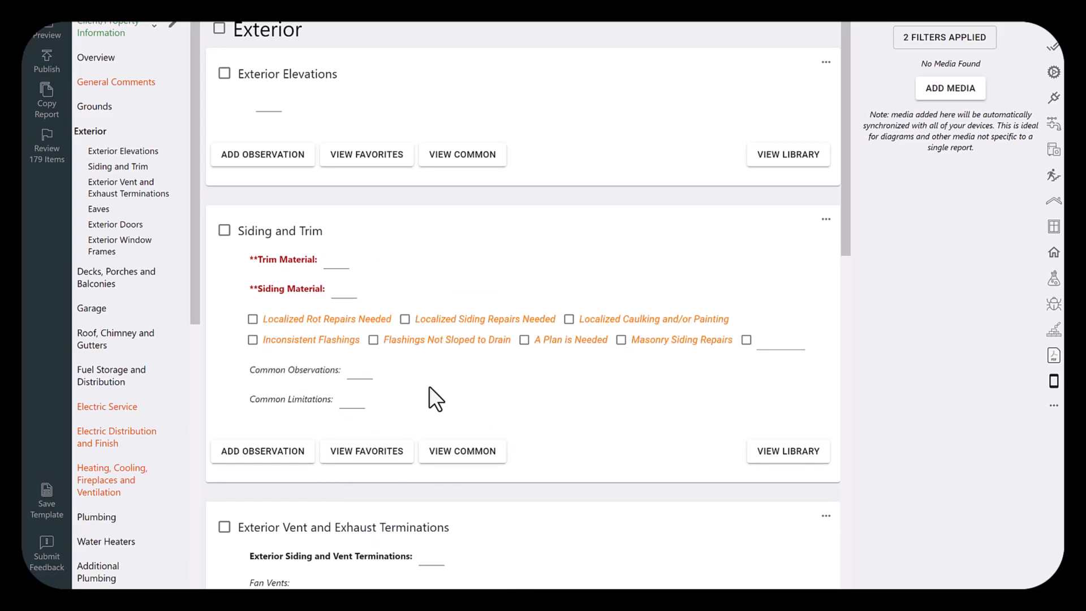
pyautogui.click(342, 320)
pyautogui.click(342, 320)
# Insert the "Siding Too Close to Roof" comment from General Siding Comments through Common Observations in the Siding and Trim section
pyautogui.click(359, 366)
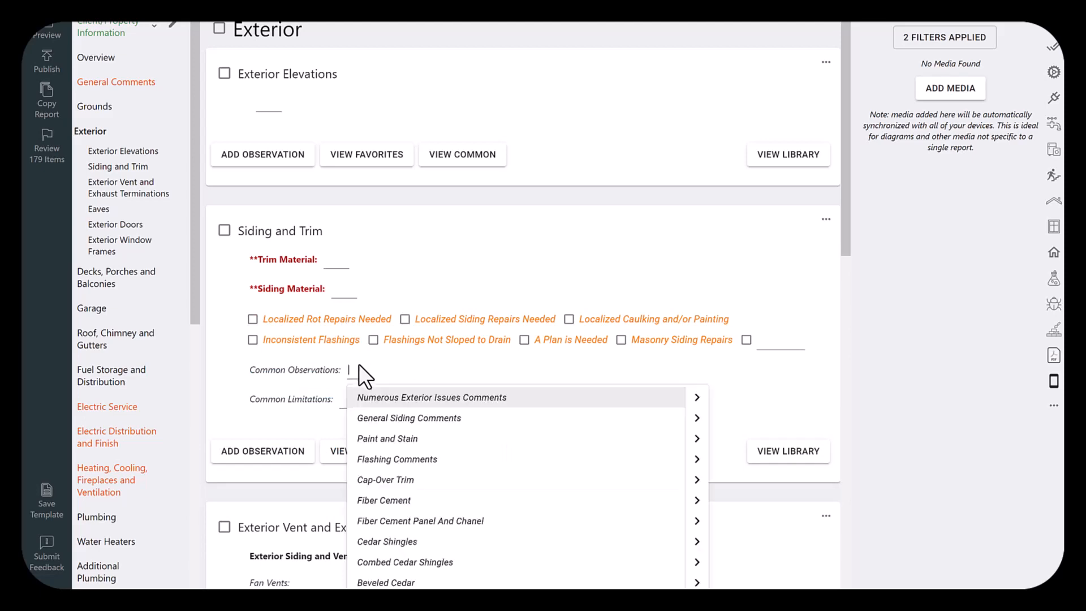
pyautogui.click(694, 419)
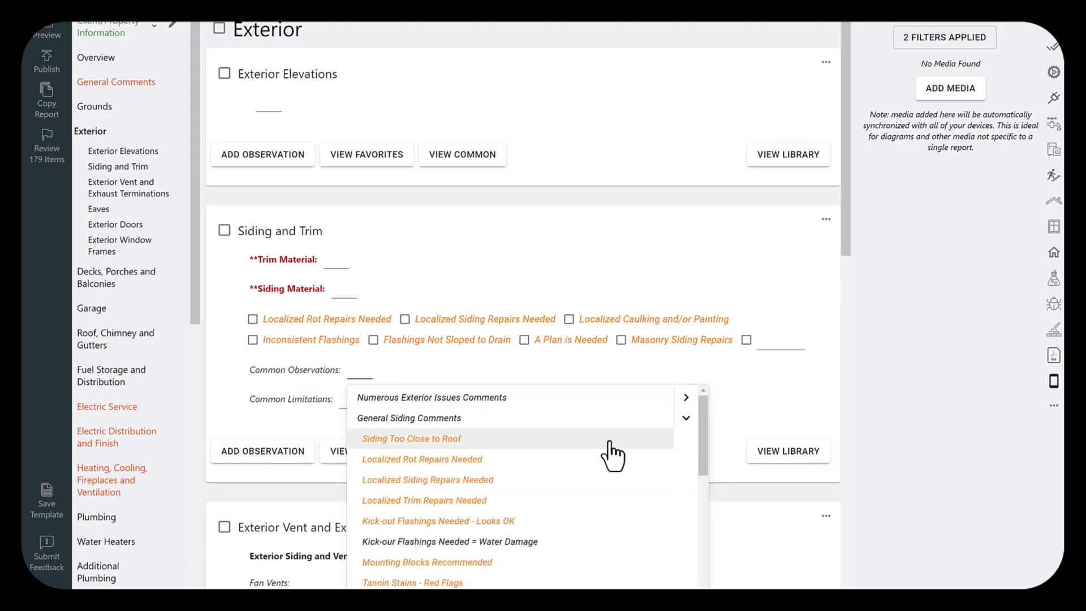
pyautogui.click(609, 443)
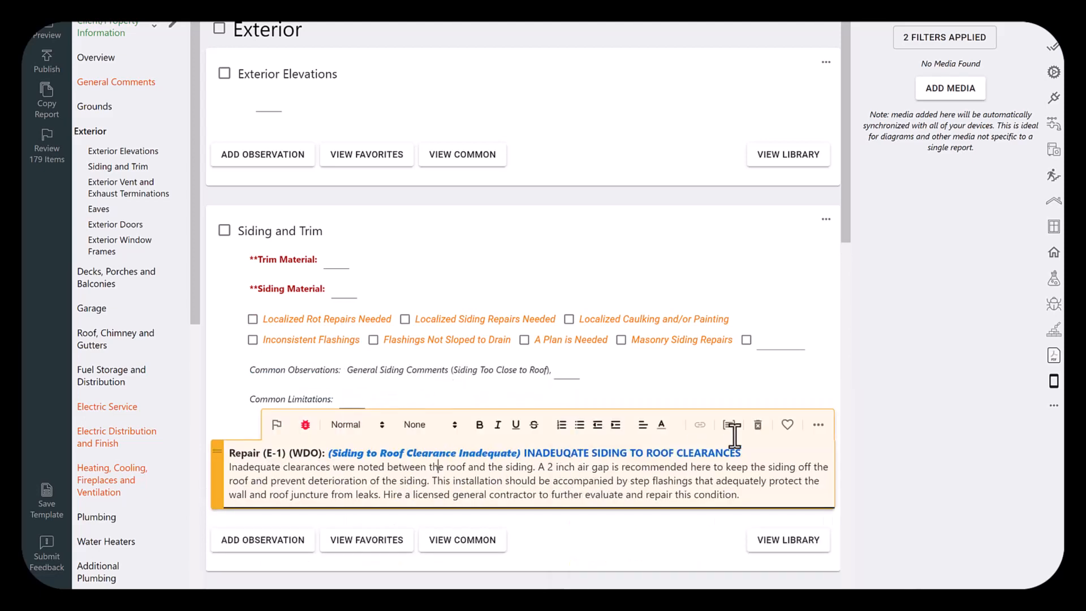
# Delete the inserted siding-to-roof clearance observation and clear its entries from Common Observations
pyautogui.click(758, 425)
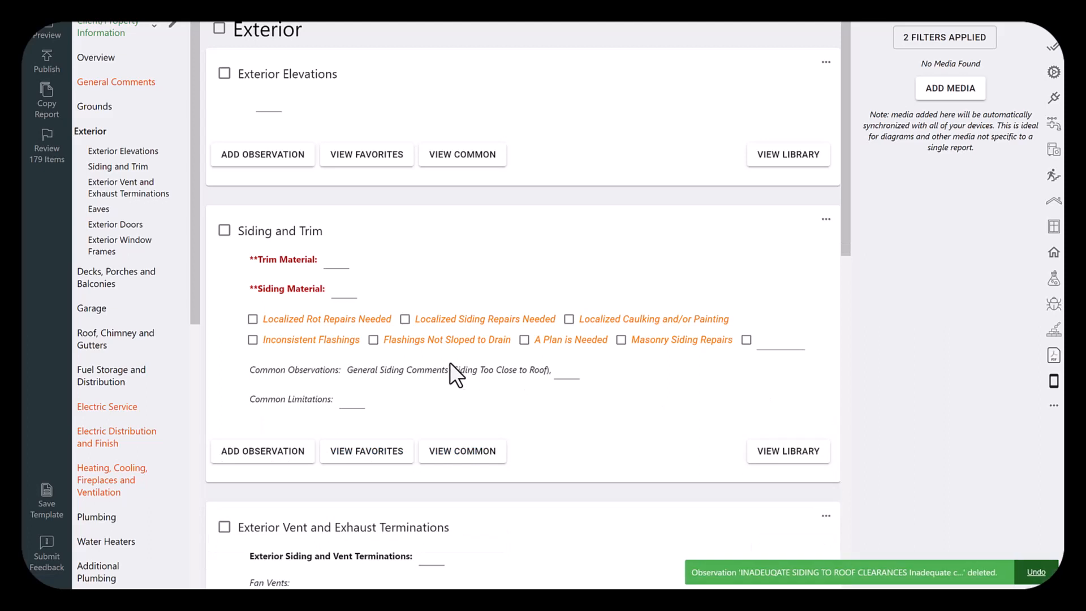
pyautogui.click(512, 369)
pyautogui.click(776, 396)
pyautogui.click(400, 370)
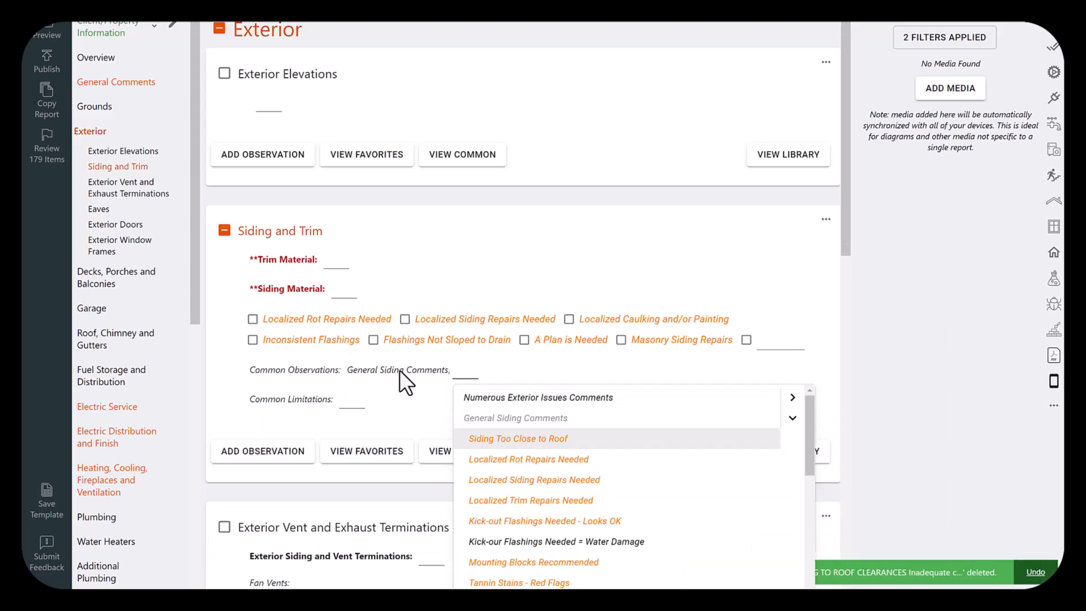
pyautogui.click(672, 398)
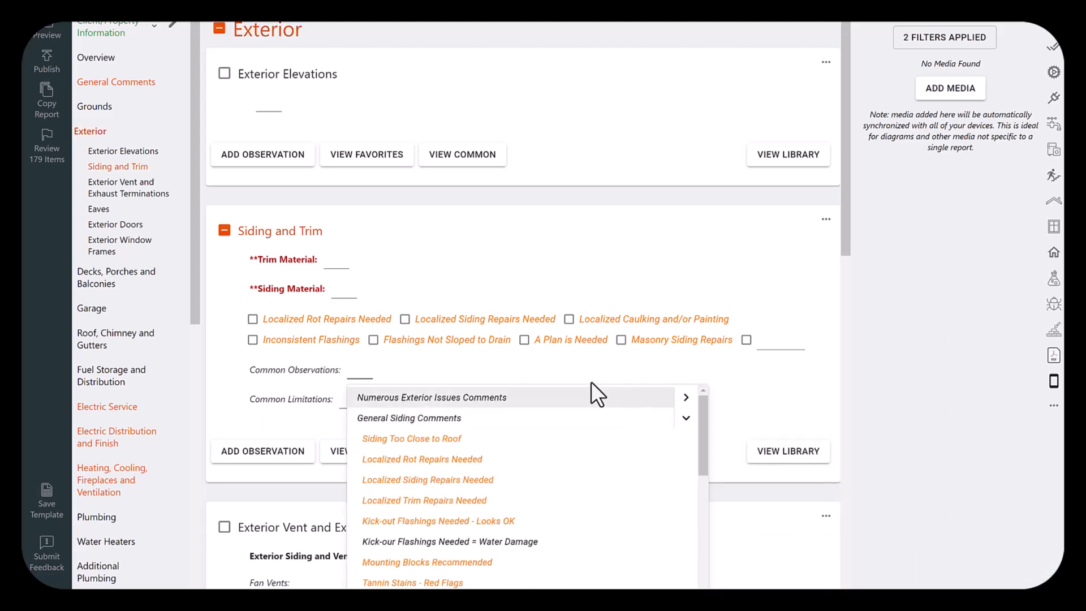
pyautogui.click(571, 256)
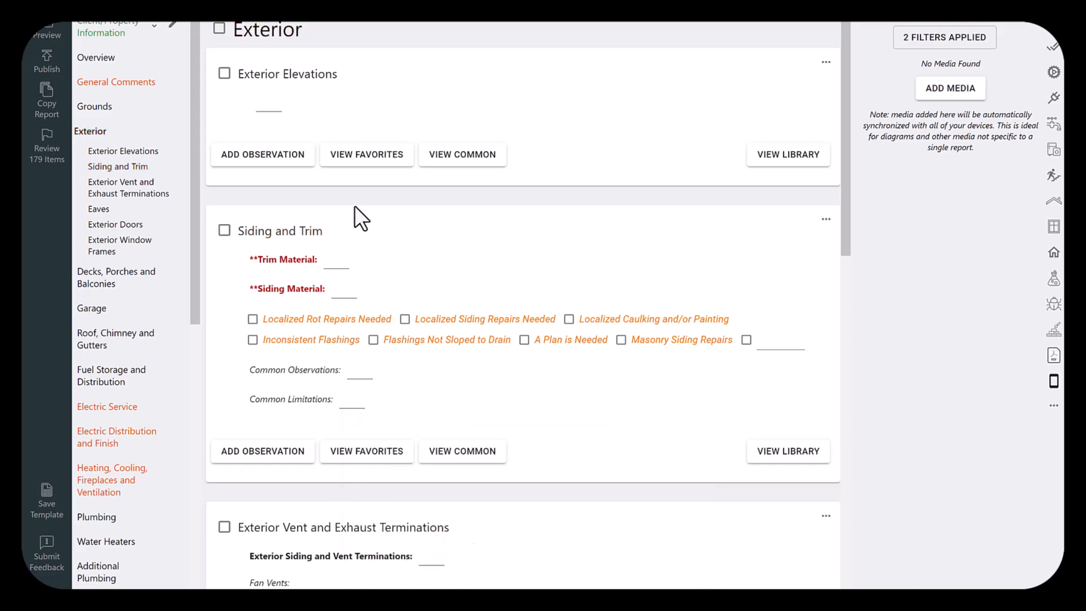
# View the chapter list in edit mode with its section reorder handles and deleted sections, and leave that mode
pyautogui.click(172, 25)
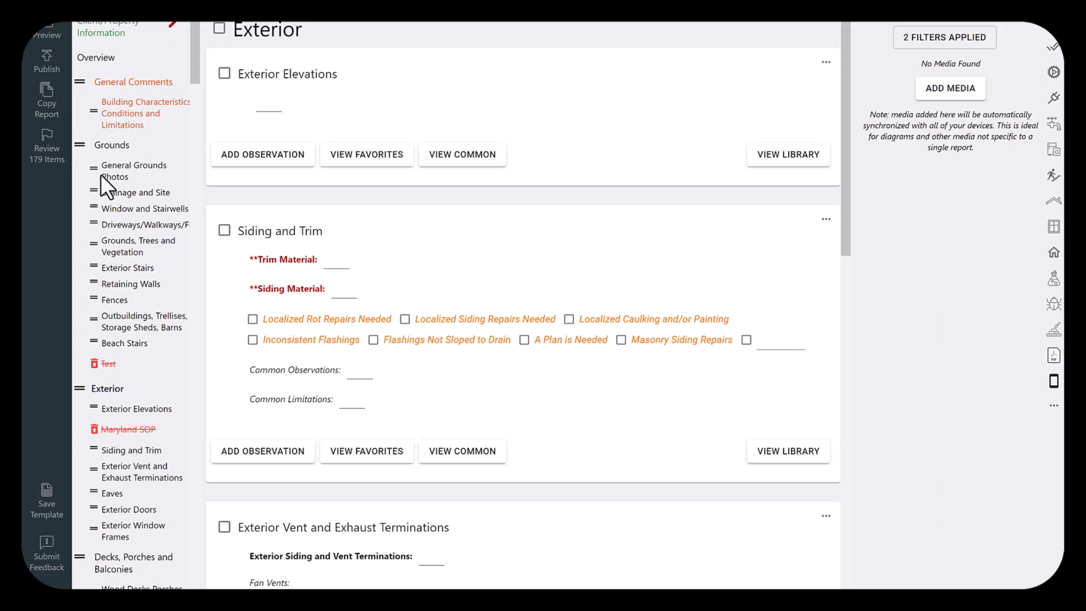
pyautogui.moveTo(93, 209)
pyautogui.mouseDown()
pyautogui.moveTo(93, 192)
pyautogui.moveTo(89, 205)
pyautogui.mouseUp()
pyautogui.click(174, 26)
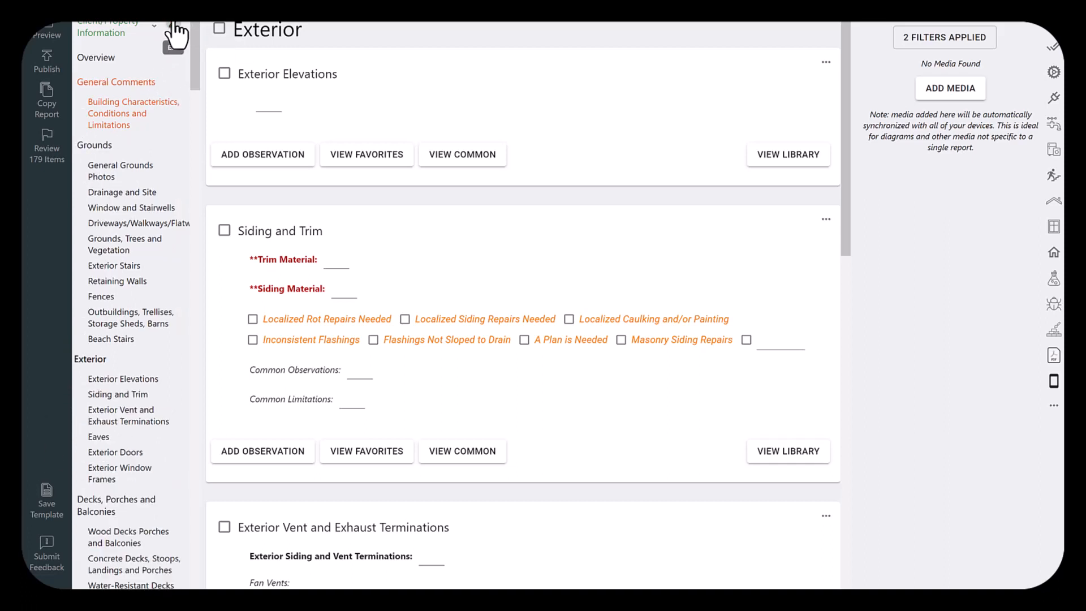
# Try replacing the Siding and Trim section title with placeholder text and undo the change
pyautogui.tripleClick(321, 235)
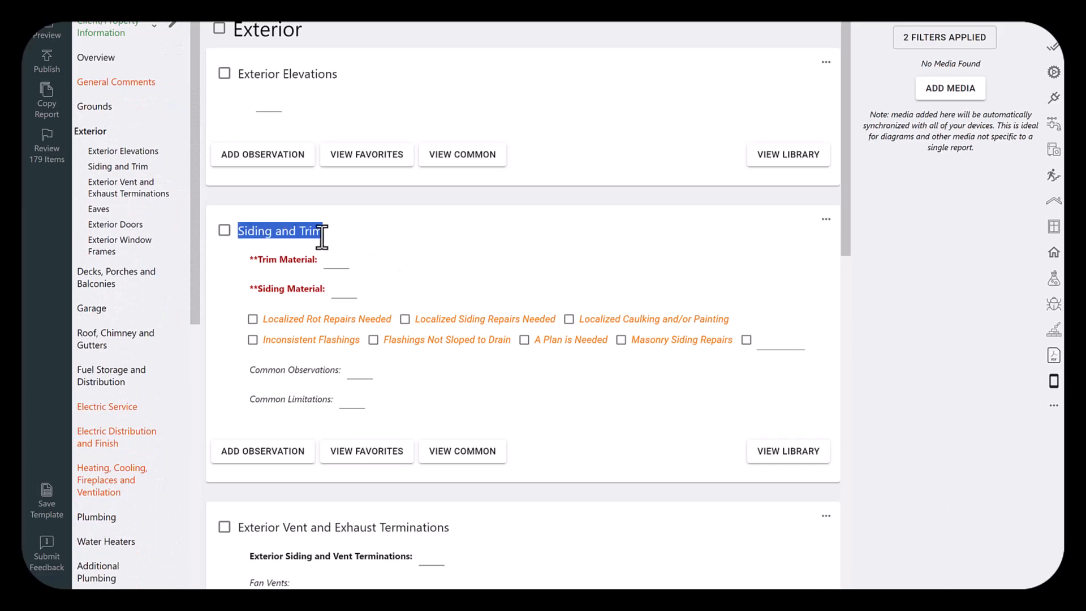
pyautogui.press('BackSpace')
pyautogui.write('-kf')
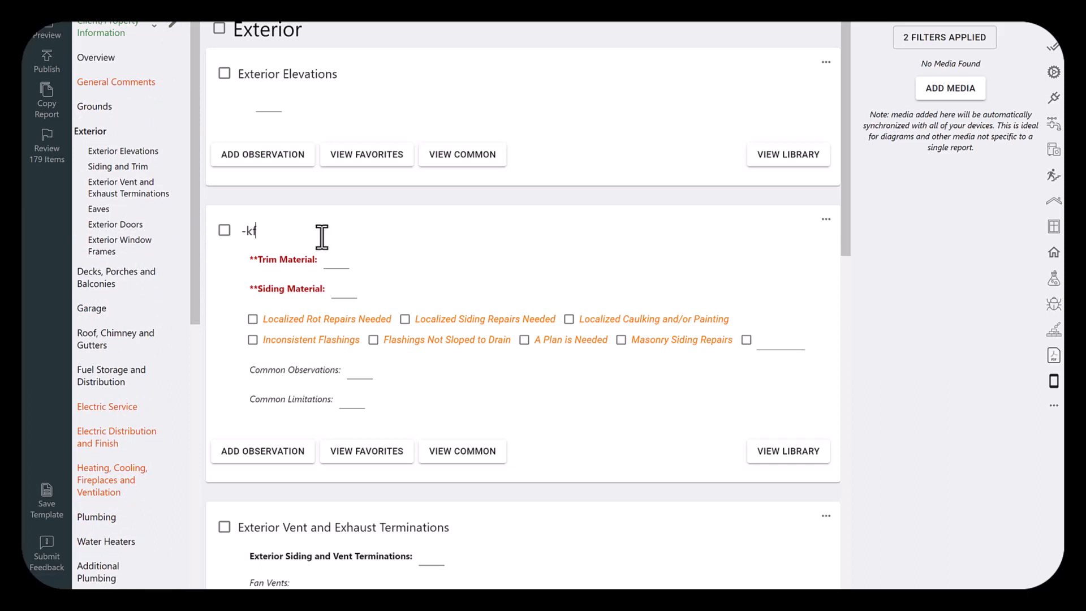
pyautogui.write('n3jbf3')
pyautogui.hotkey('ctrl', 'z')
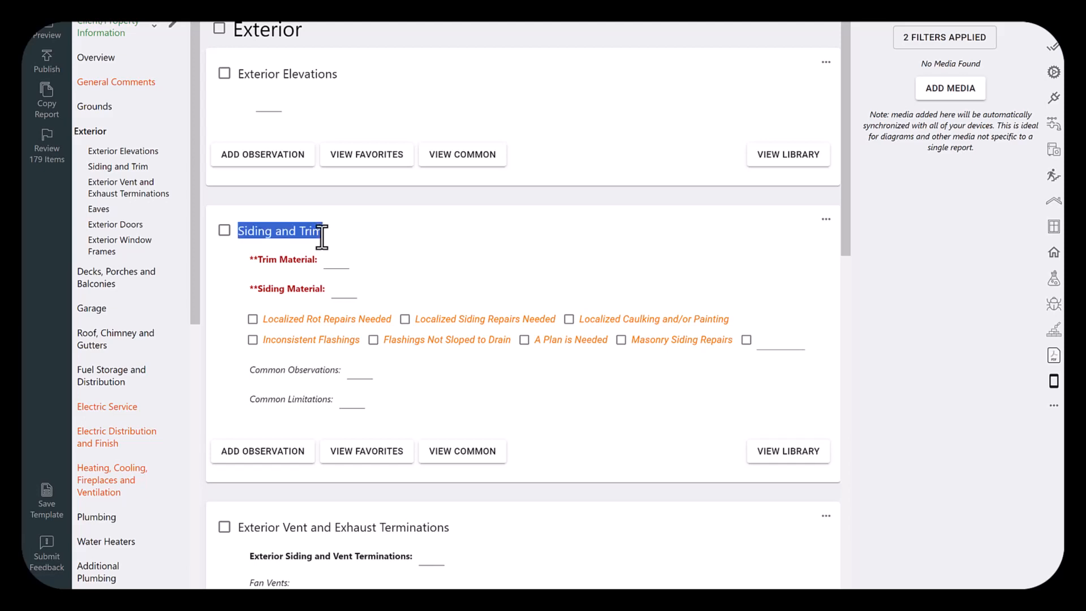
pyautogui.click(491, 278)
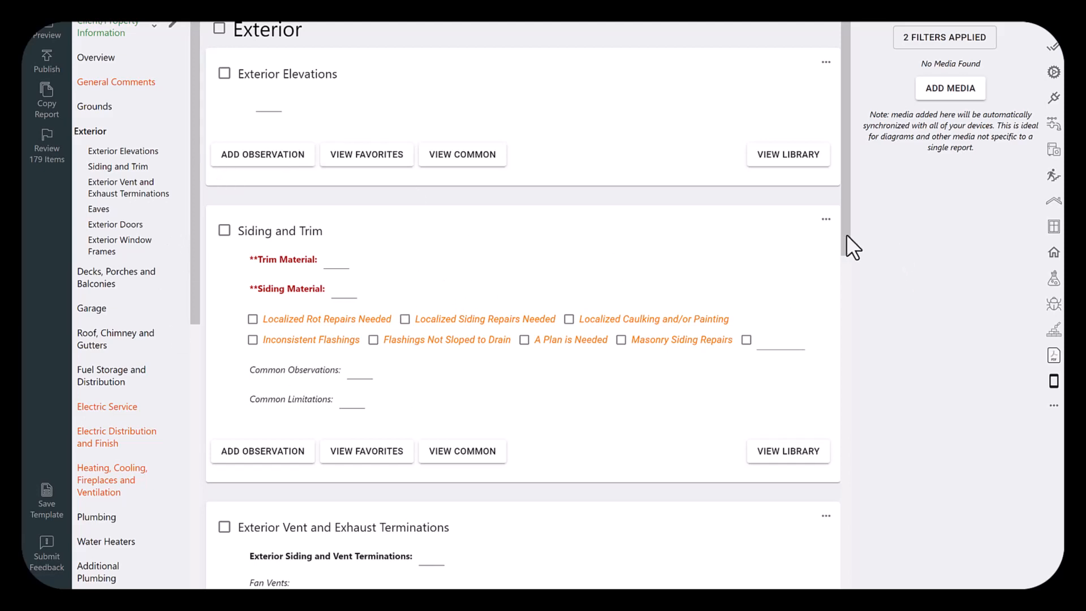
# Edit the Siding and Trim section and define a new field named "New Pulldown" with the options "Thing 1" and "Thing 2"
pyautogui.click(826, 220)
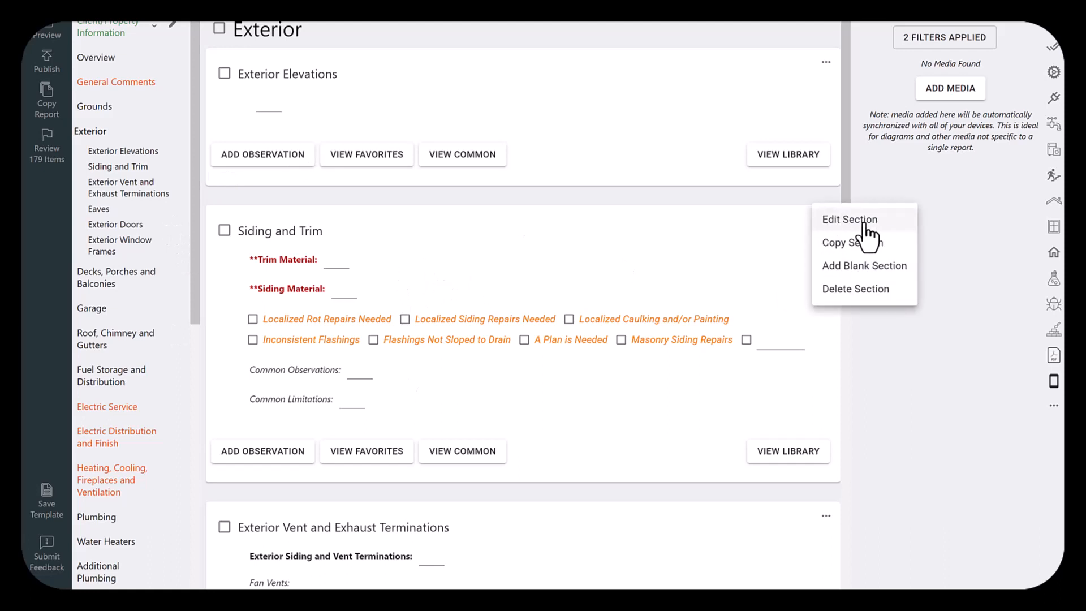
pyautogui.click(865, 221)
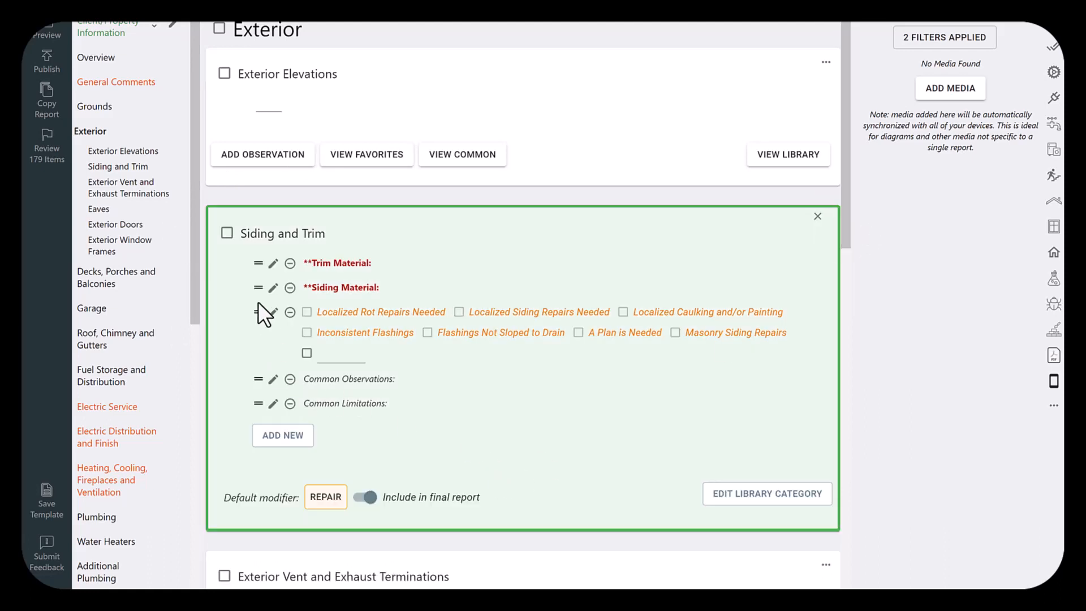
pyautogui.moveTo(257, 284)
pyautogui.mouseDown()
pyautogui.moveTo(253, 243)
pyautogui.moveTo(262, 284)
pyautogui.mouseUp()
pyautogui.click(284, 436)
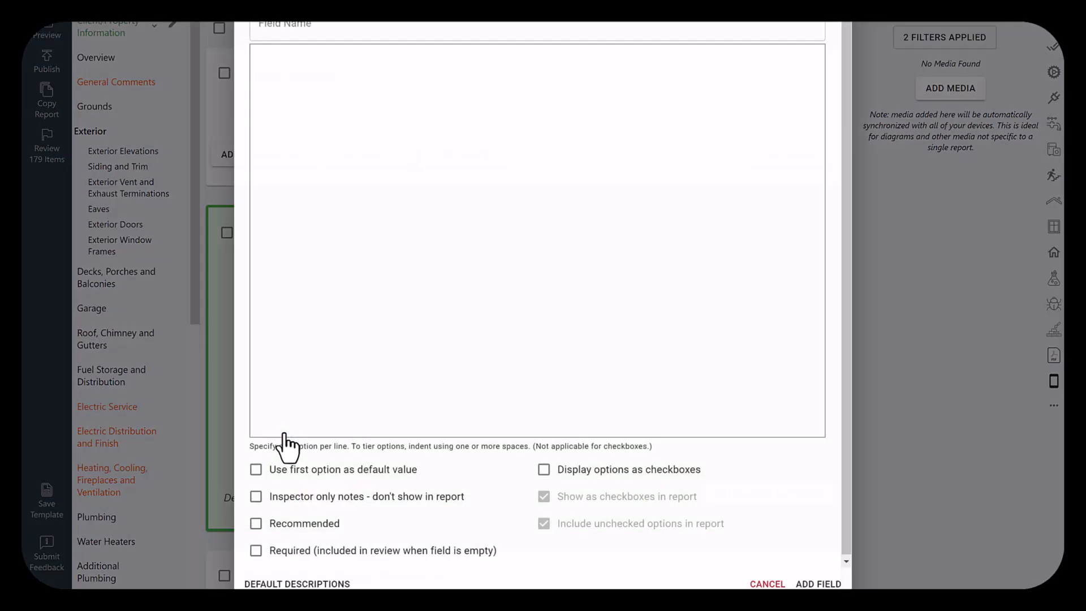
pyautogui.click(290, 30)
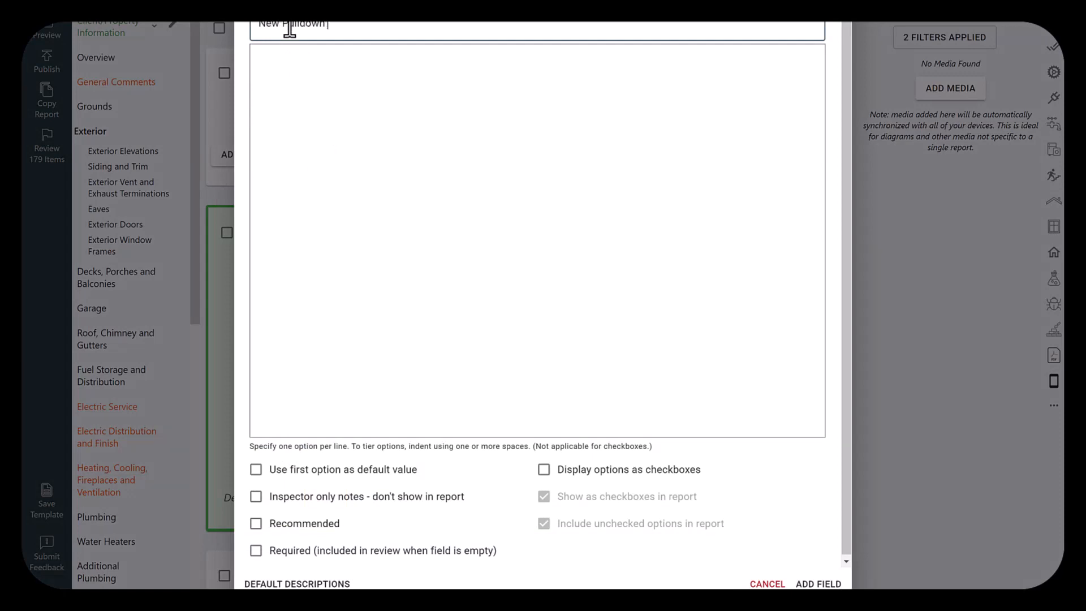
pyautogui.click(252, 61)
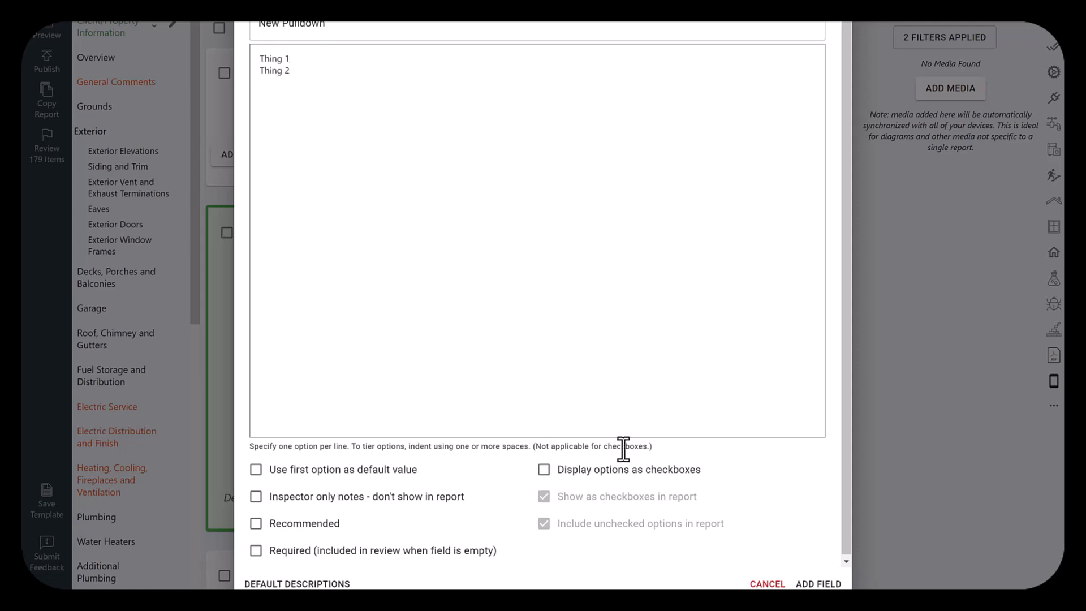
# Set the new field's options to display as checkboxes, leave inspector-only notes off, and add the field to the section
pyautogui.click(640, 470)
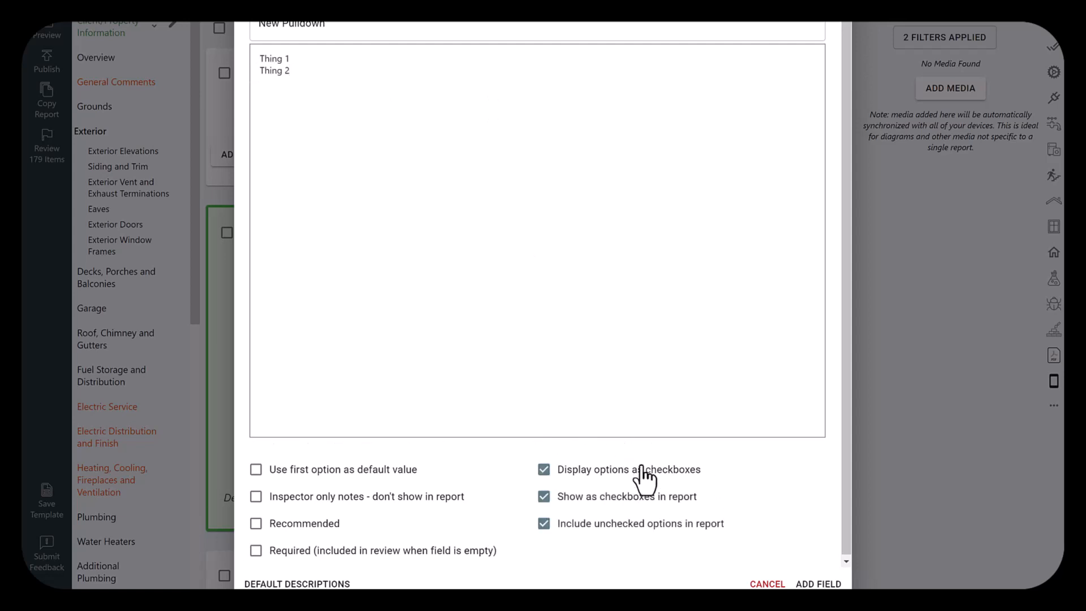
pyautogui.click(323, 498)
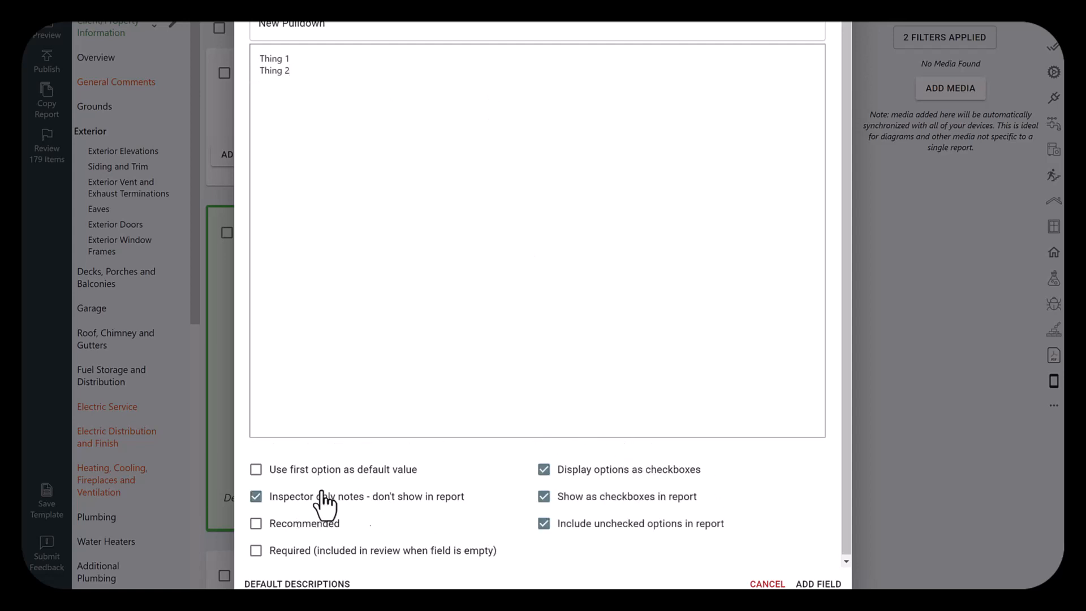
pyautogui.click(355, 498)
pyautogui.click(799, 584)
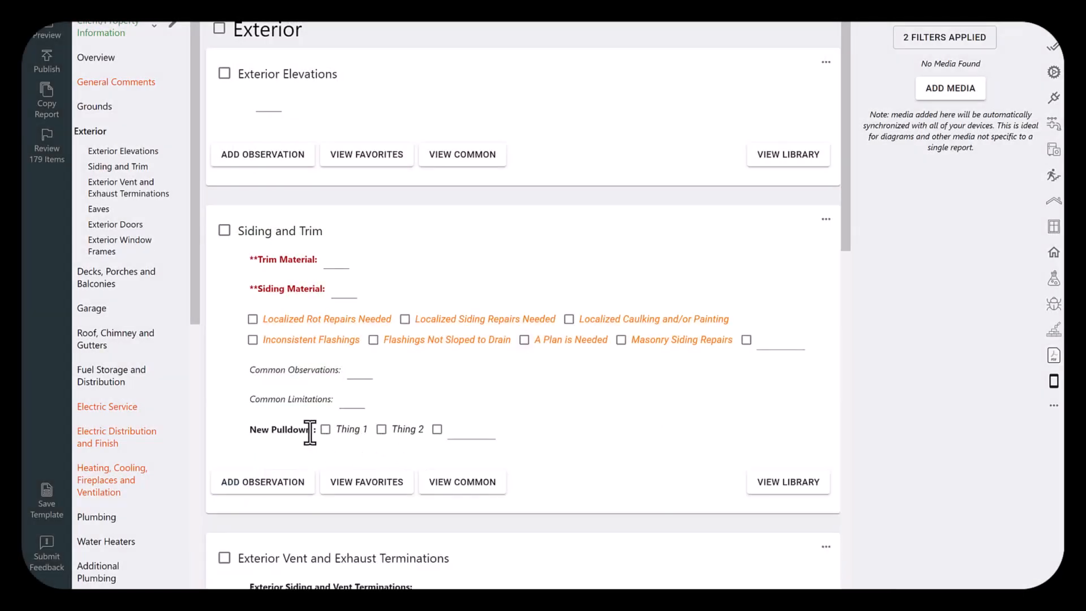
# Delete the "New Pulldown" field from the Siding and Trim section and leave the section's edit mode
pyautogui.click(827, 220)
pyautogui.click(842, 219)
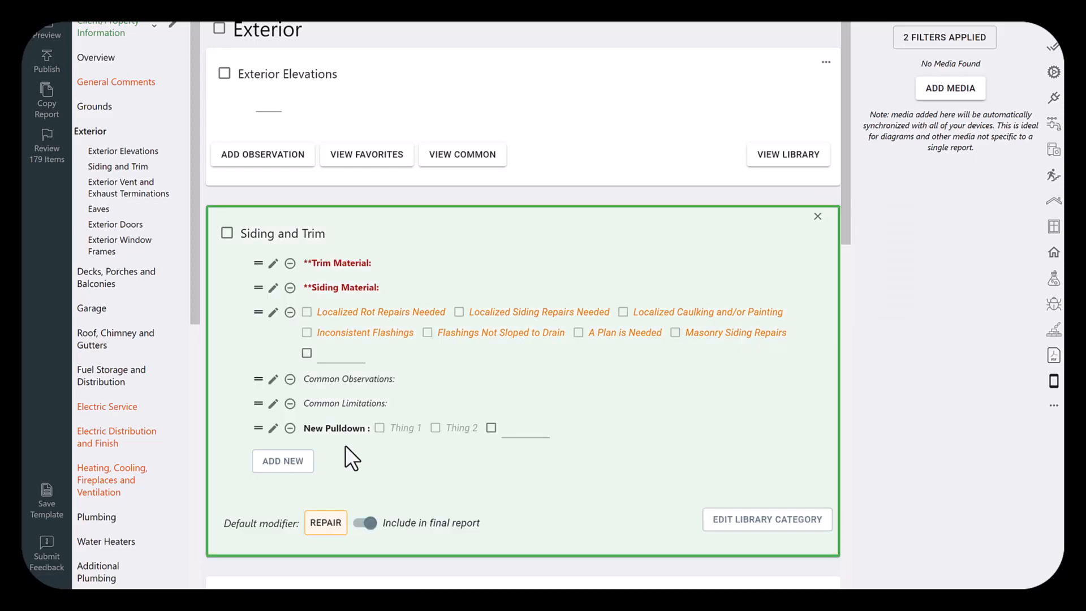
pyautogui.click(290, 428)
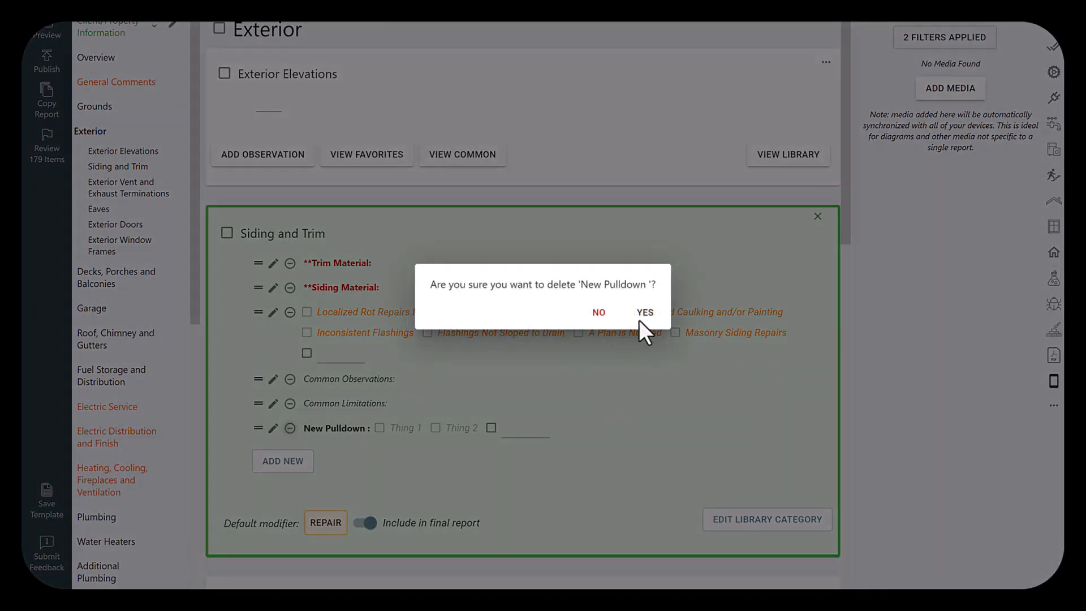
pyautogui.click(647, 312)
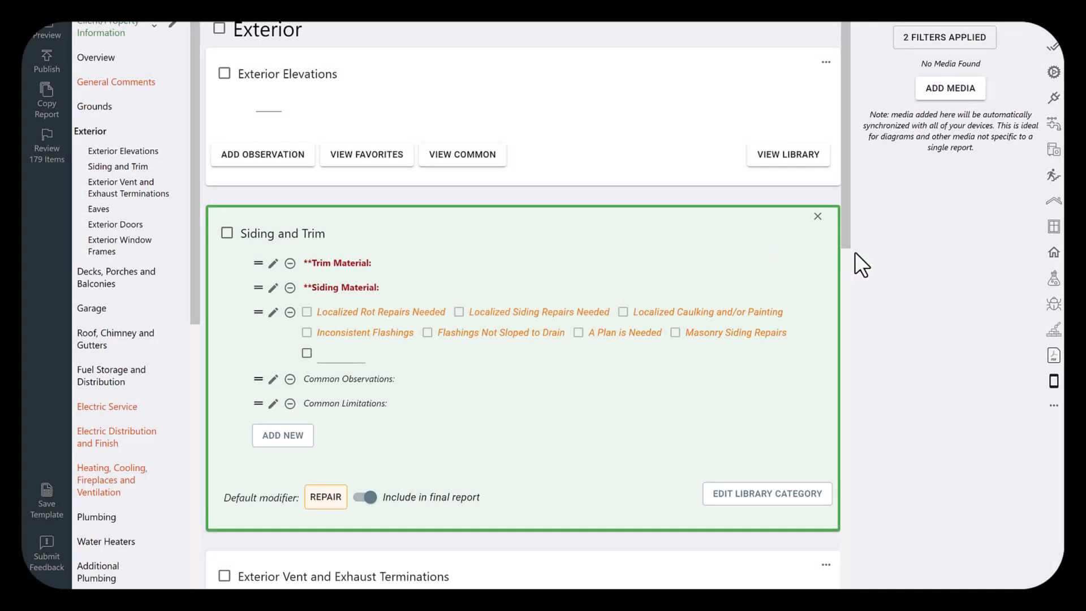
pyautogui.click(818, 216)
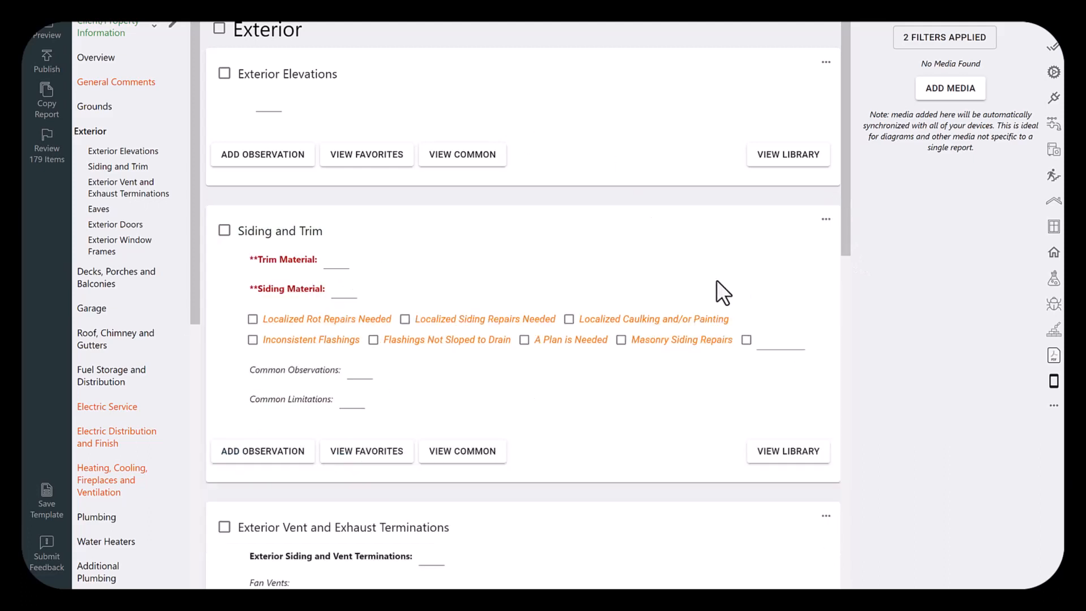
# Examine the available default modifiers for the Siding and Trim section and close its editor without picking one
pyautogui.click(844, 225)
pyautogui.click(848, 221)
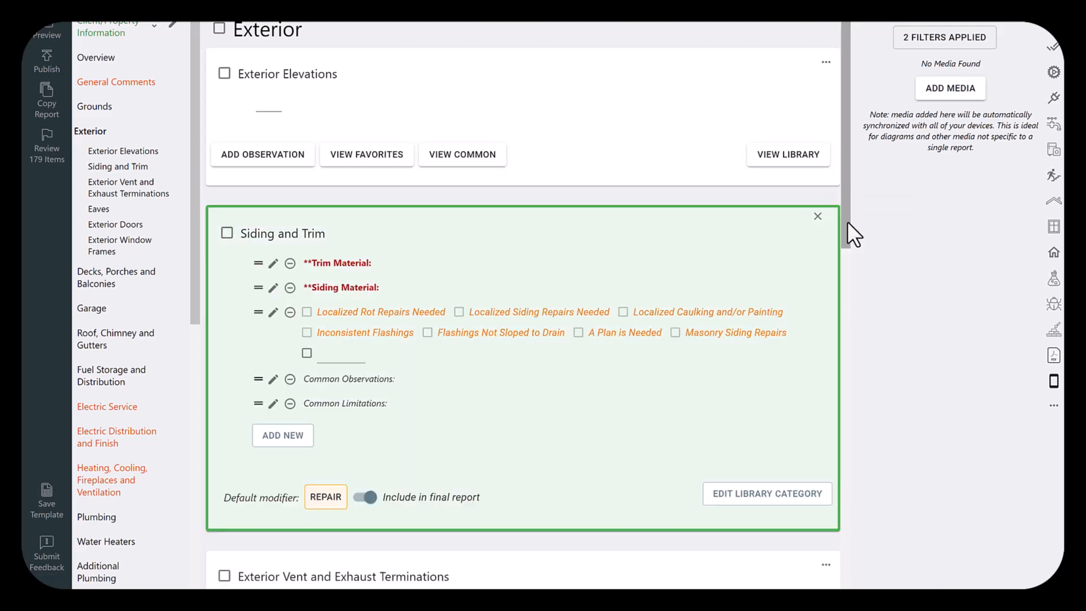
pyautogui.click(325, 501)
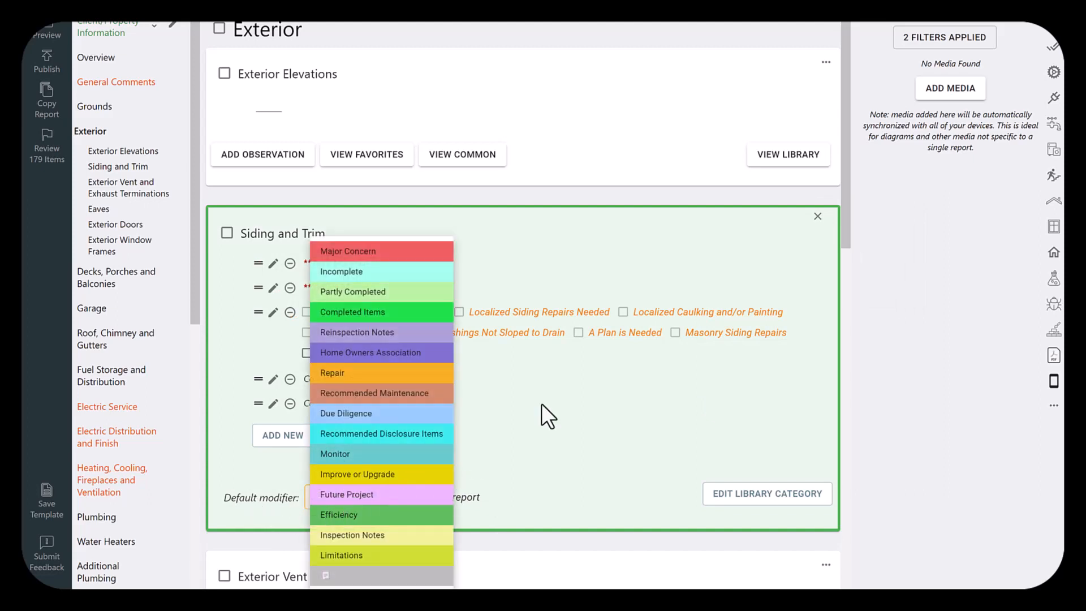
pyautogui.click(820, 217)
pyautogui.click(818, 218)
# Add a blank observation to Siding and Trim and delete it, and do the same in Exterior Elevations
pyautogui.click(261, 453)
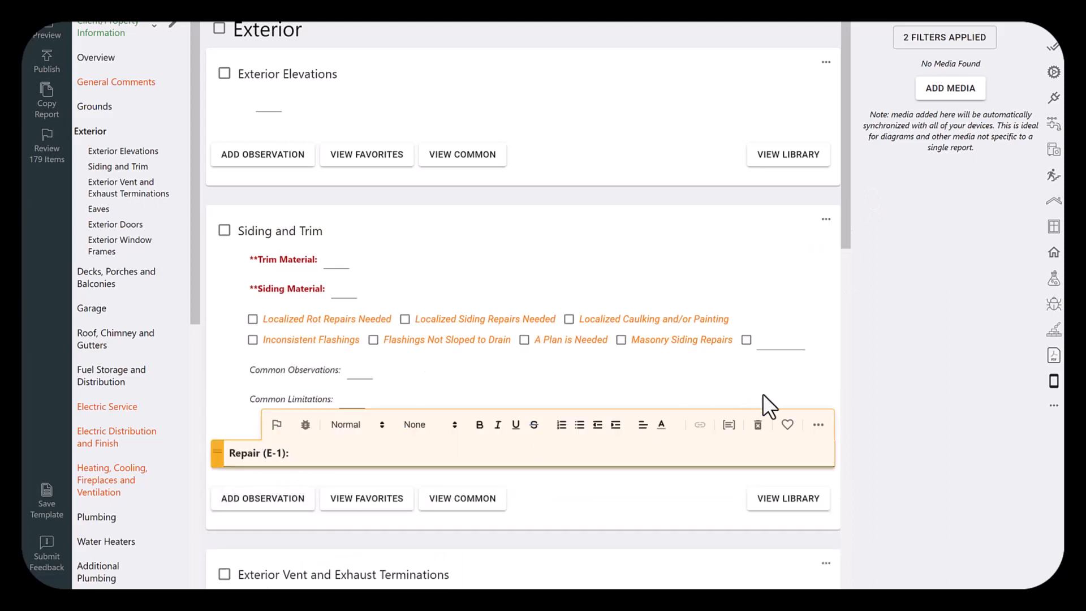
pyautogui.click(758, 424)
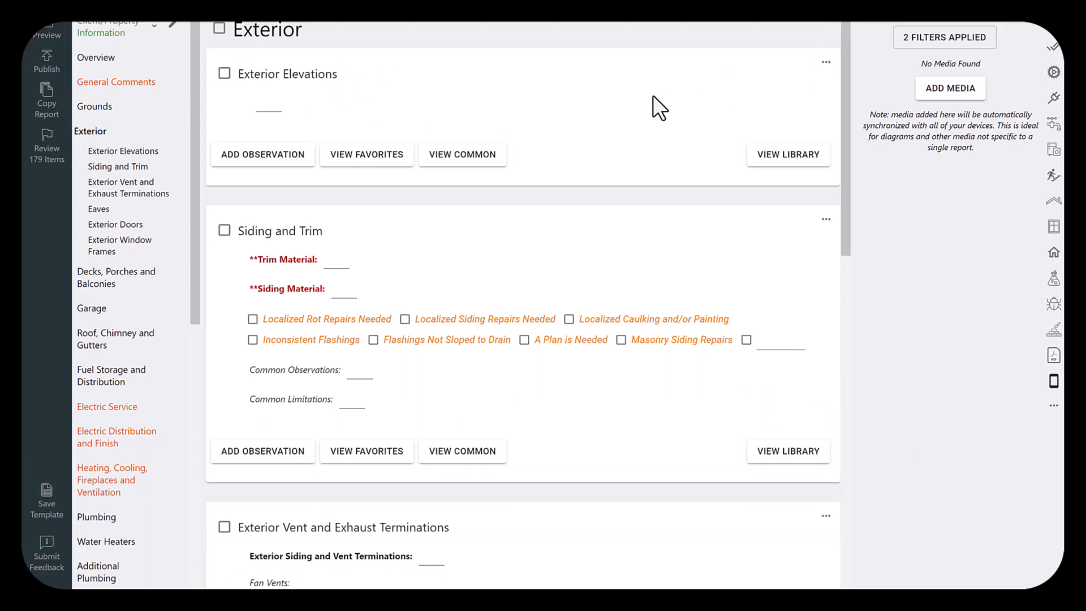
pyautogui.click(252, 158)
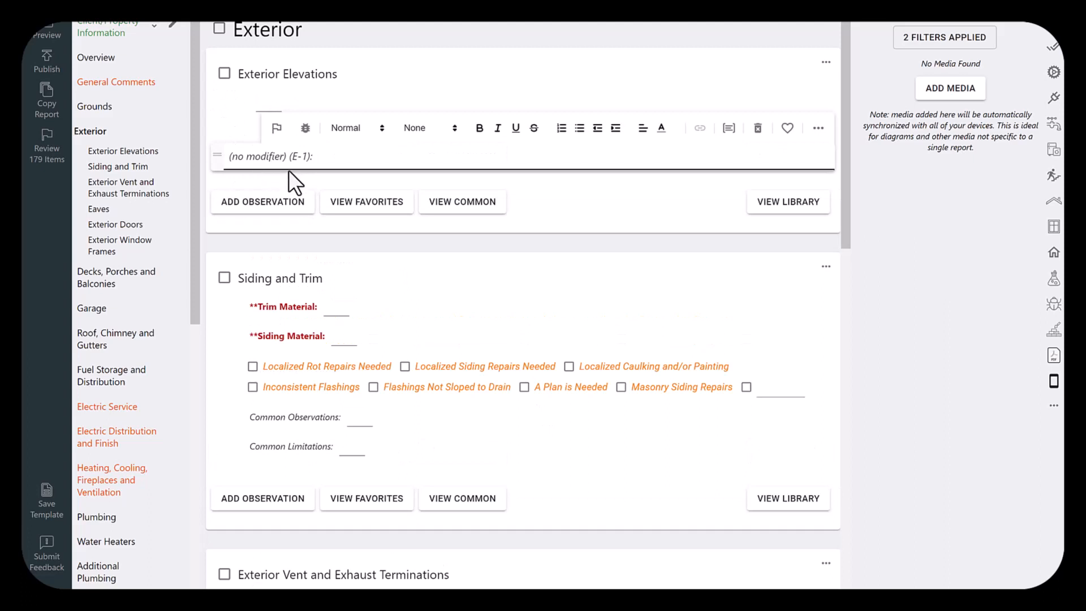
pyautogui.click(759, 128)
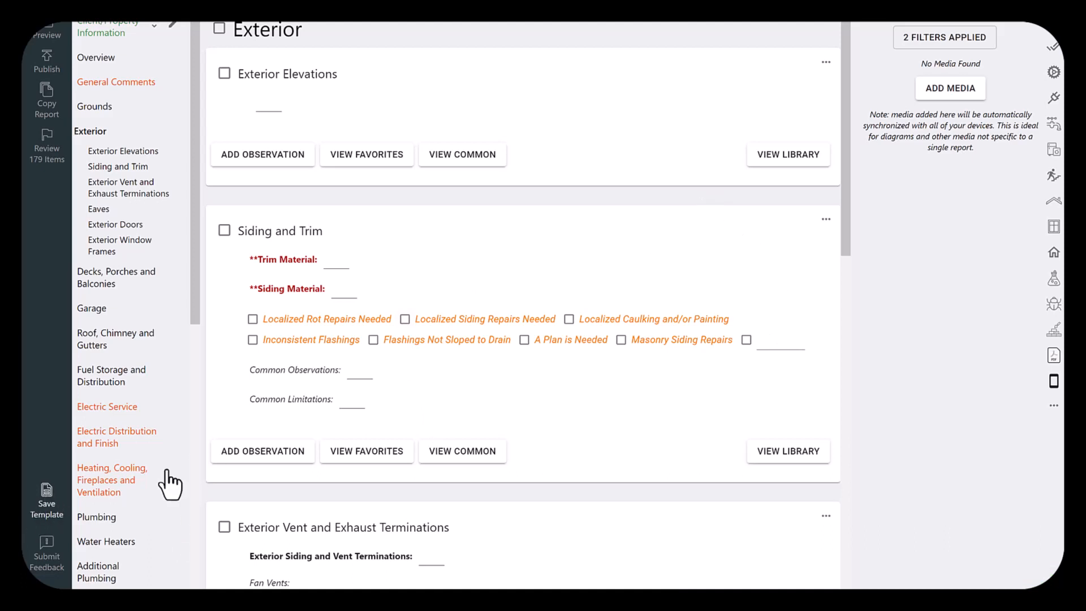
# Mark "Localized Rot Repairs Needed" in the Siding and Trim section to insert its prewritten comment
pyautogui.click(317, 320)
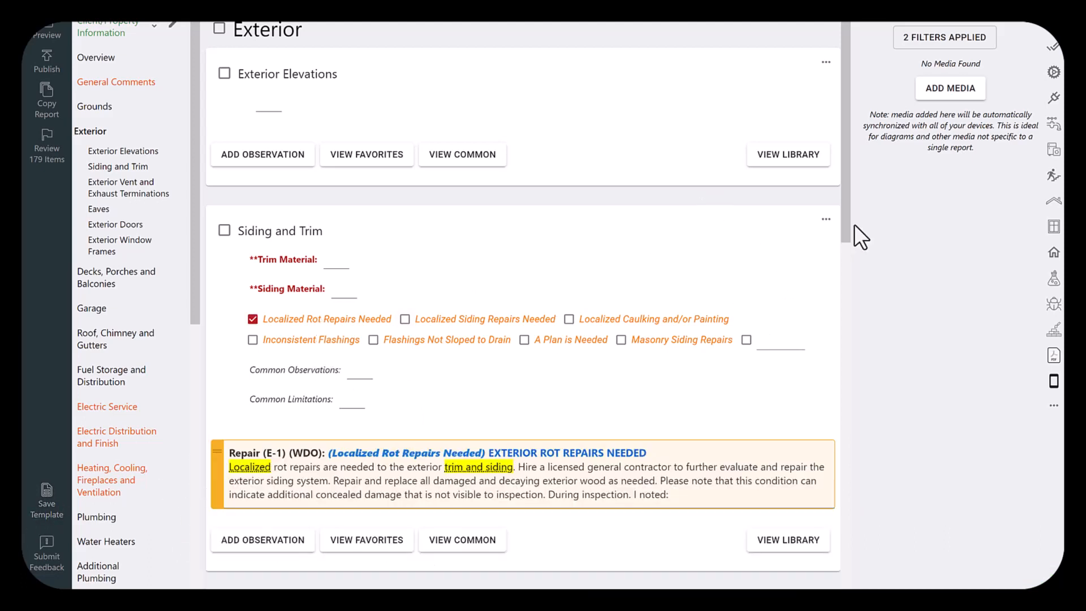
pyautogui.moveTo(850, 221); pyautogui.dragTo(838, 286)
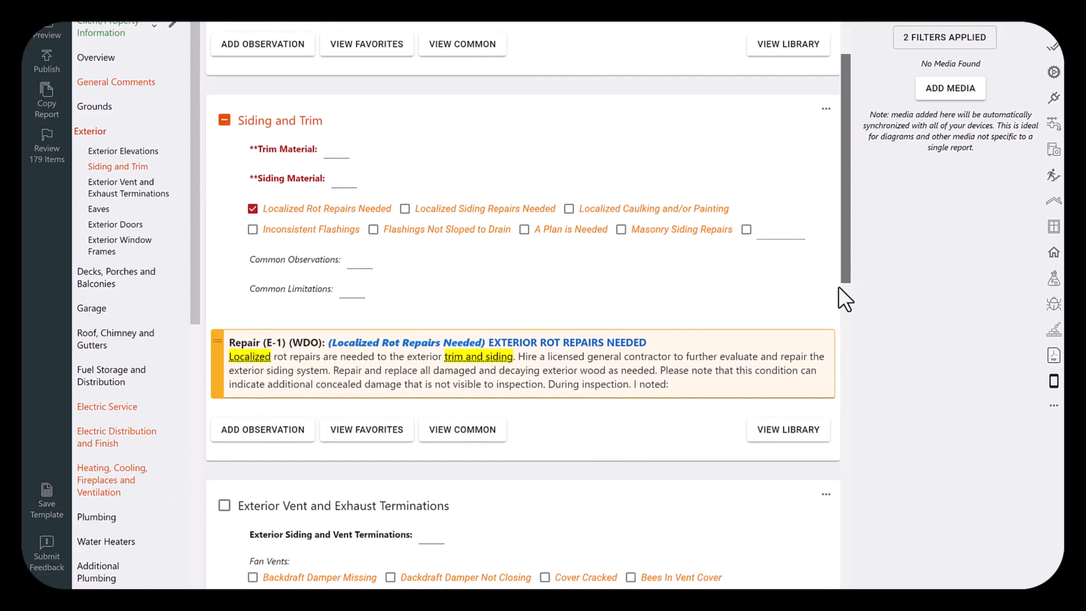
pyautogui.scroll(-1, 837, 287)
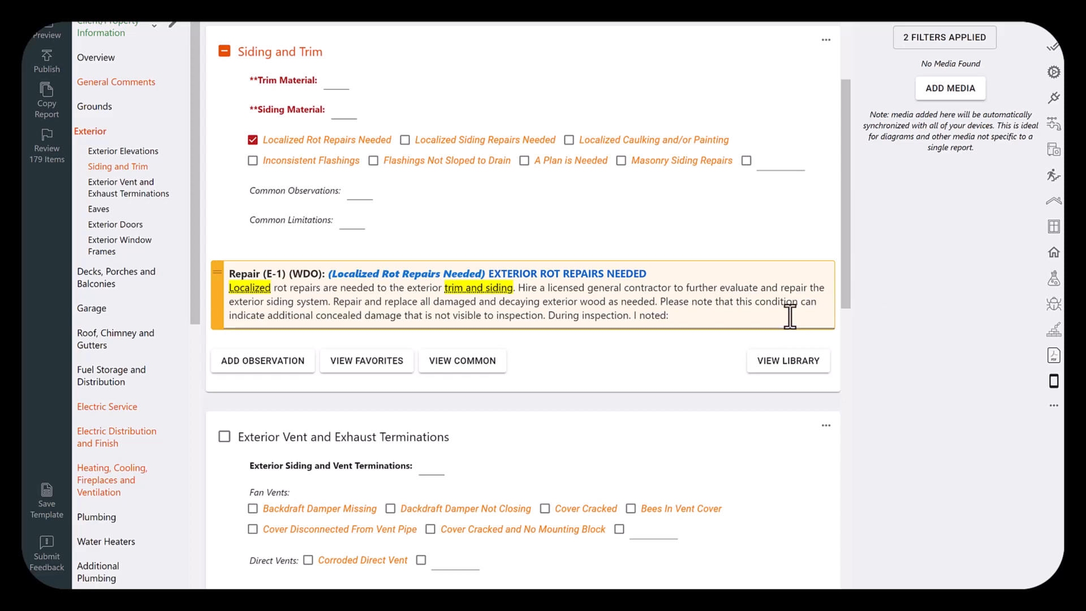
# Append the placeholder text "kjb3f3jkf 3hj4f 3hj f3hf" to the rot repairs comment and show its library options
pyautogui.click(690, 317)
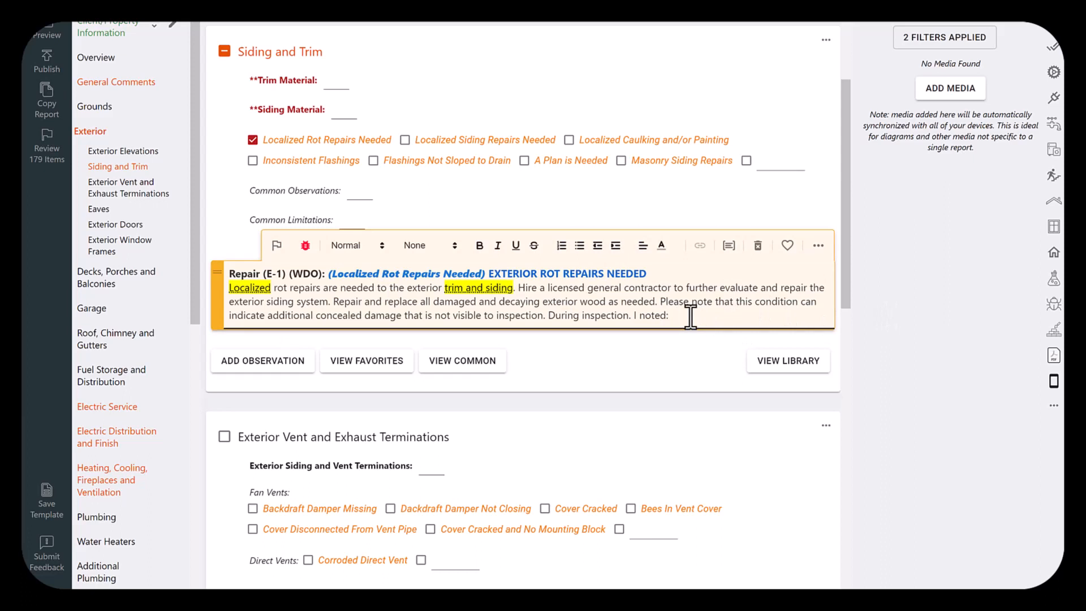
pyautogui.write('kjb3f3jkf 3hj4f 3hj f3hf')
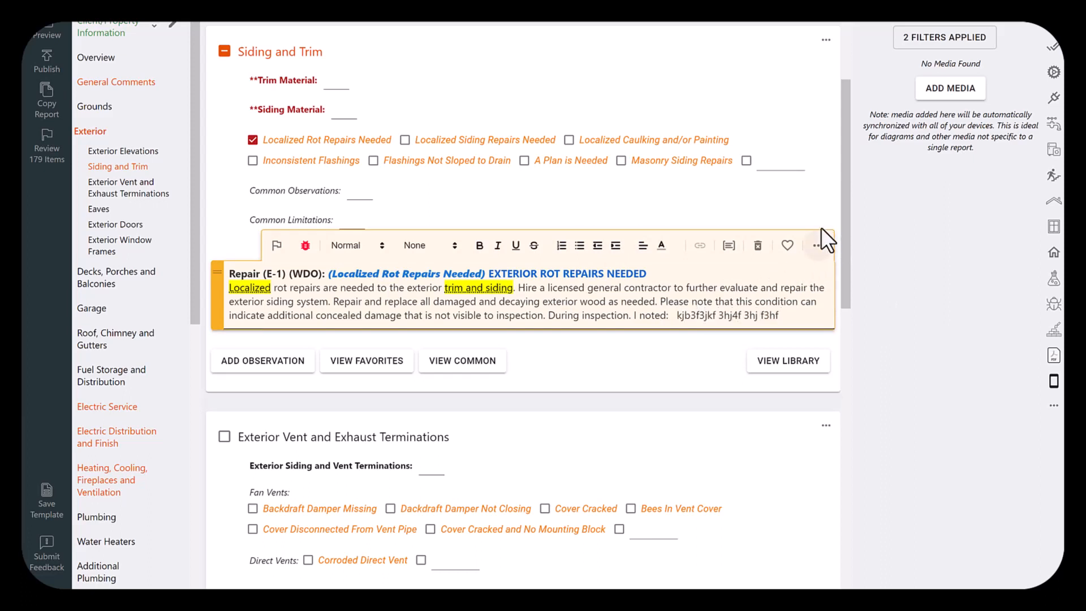
pyautogui.click(819, 245)
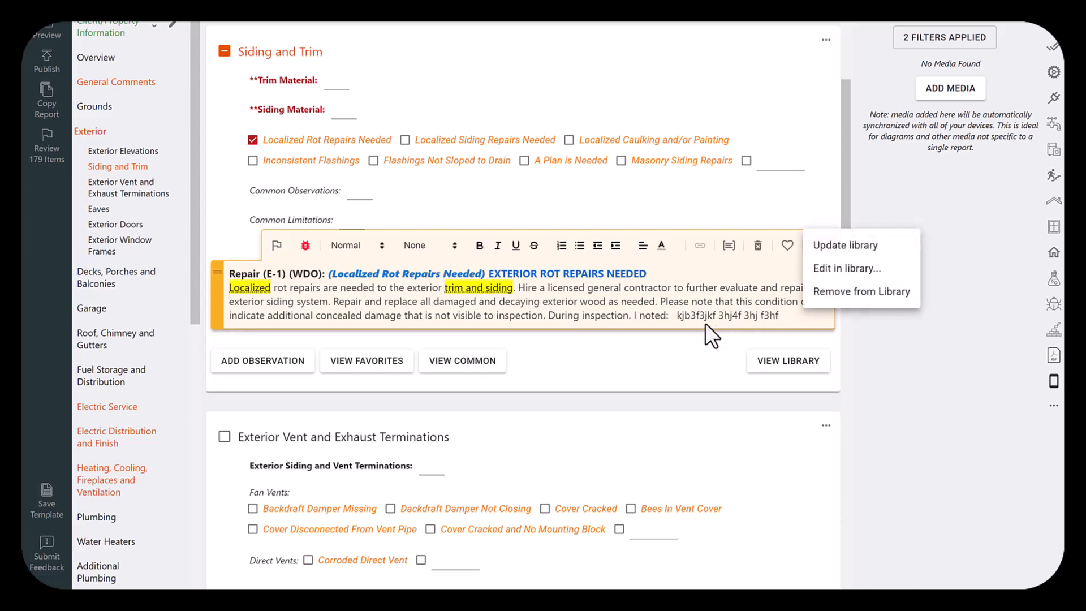
# Remove the placeholder text from the rot repairs comment and delete that observation from Siding and Trim
pyautogui.click(677, 317)
pyautogui.moveTo(677, 315); pyautogui.dragTo(805, 303)
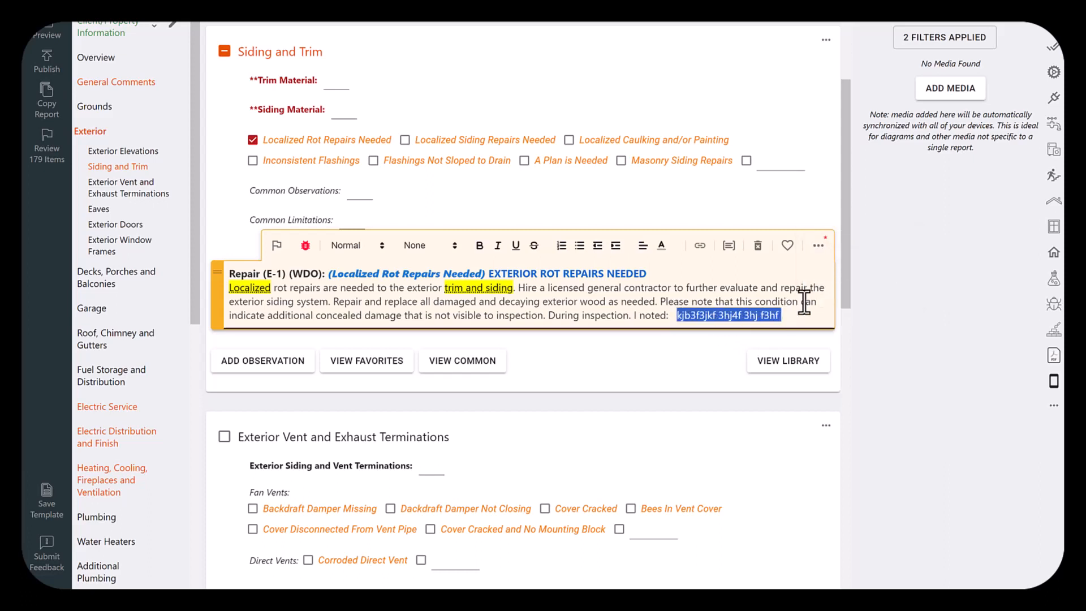
pyautogui.press('BackSpace')
pyautogui.click(757, 245)
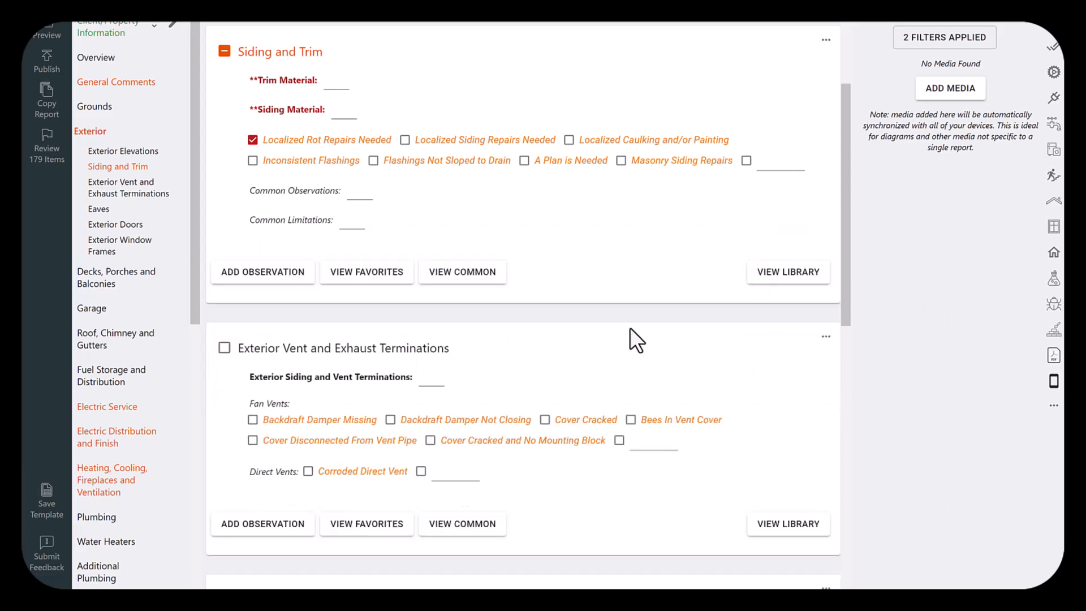
# Add an observation to Siding and Trim with the placeholder text "9fh34obf3ofj345g 45jg 4jk g4hjg 4hj5 g4hg"
pyautogui.click(309, 275)
pyautogui.write('9fh34obf')
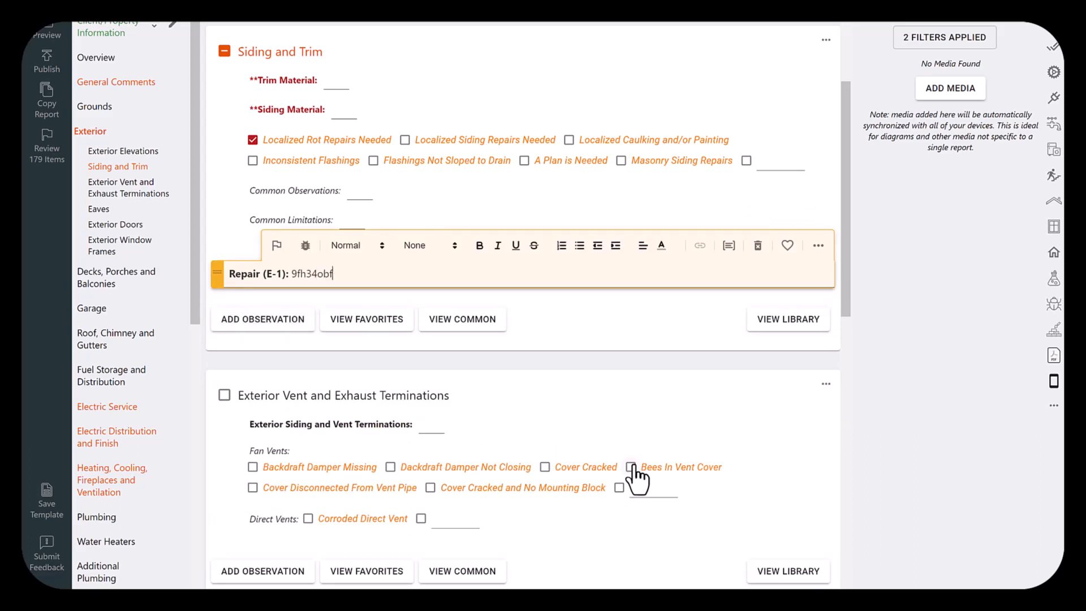
pyautogui.write('3ofj345g 45jg 4jk g4hjg 4hj5 g4hg')
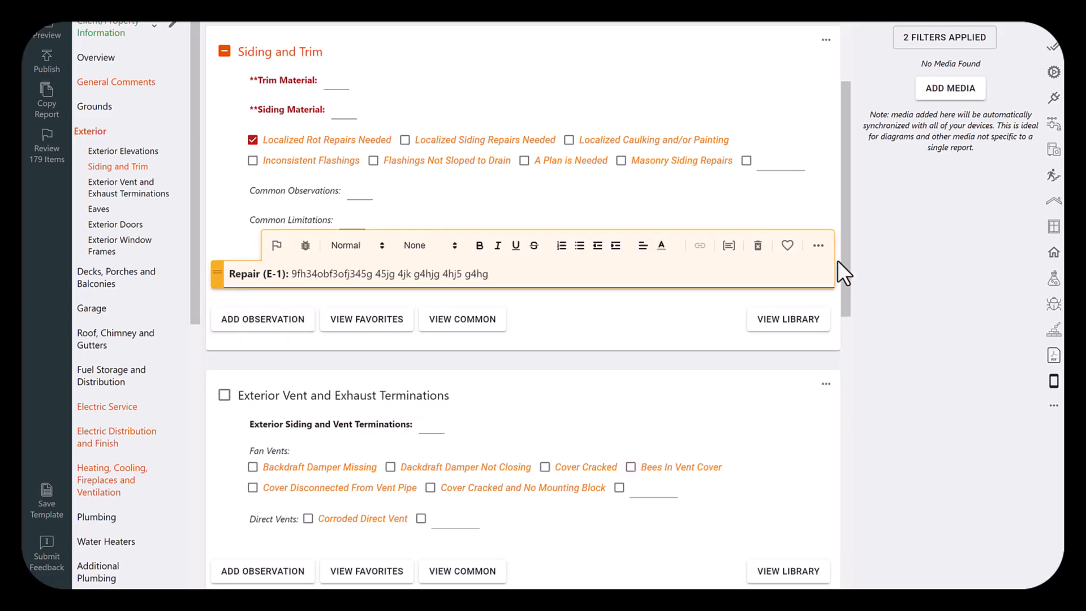
# Save the placeholder observation as a new library entry in Narrative Exterior with the label "5555"
pyautogui.click(819, 246)
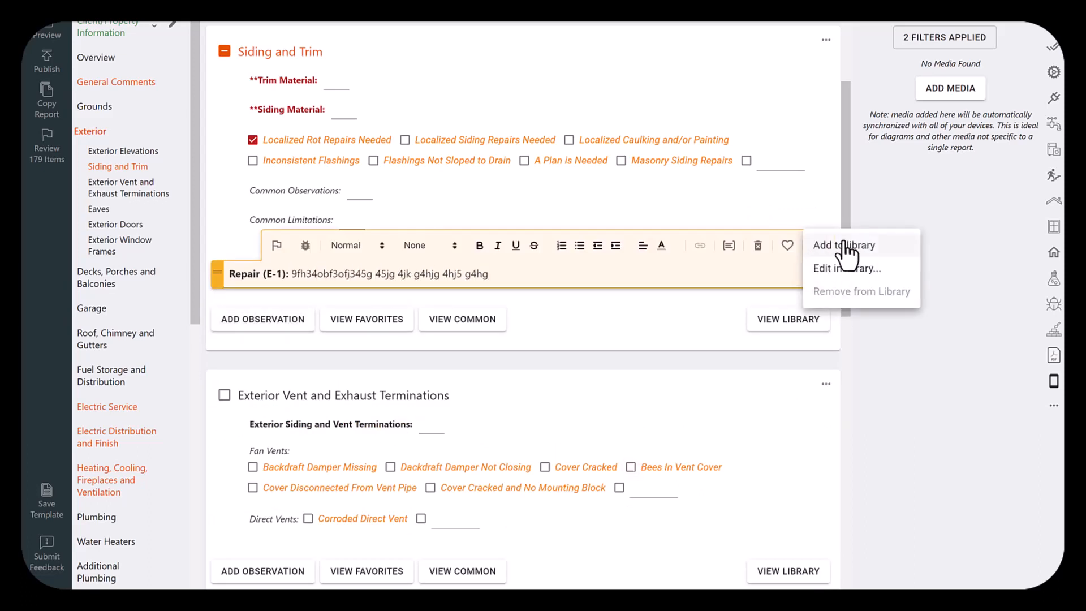
pyautogui.click(842, 270)
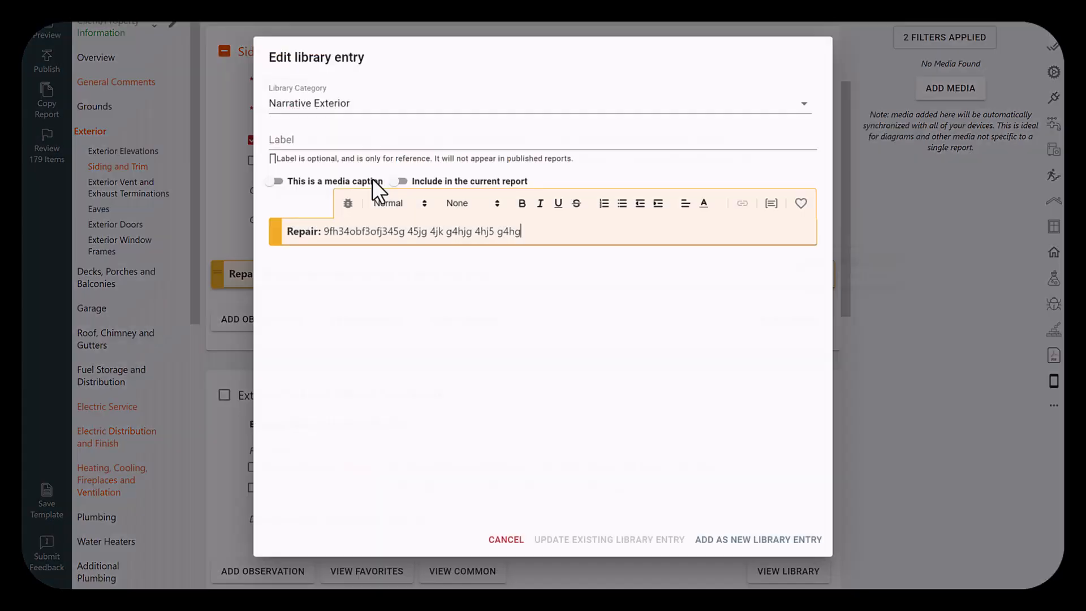
pyautogui.click(327, 136)
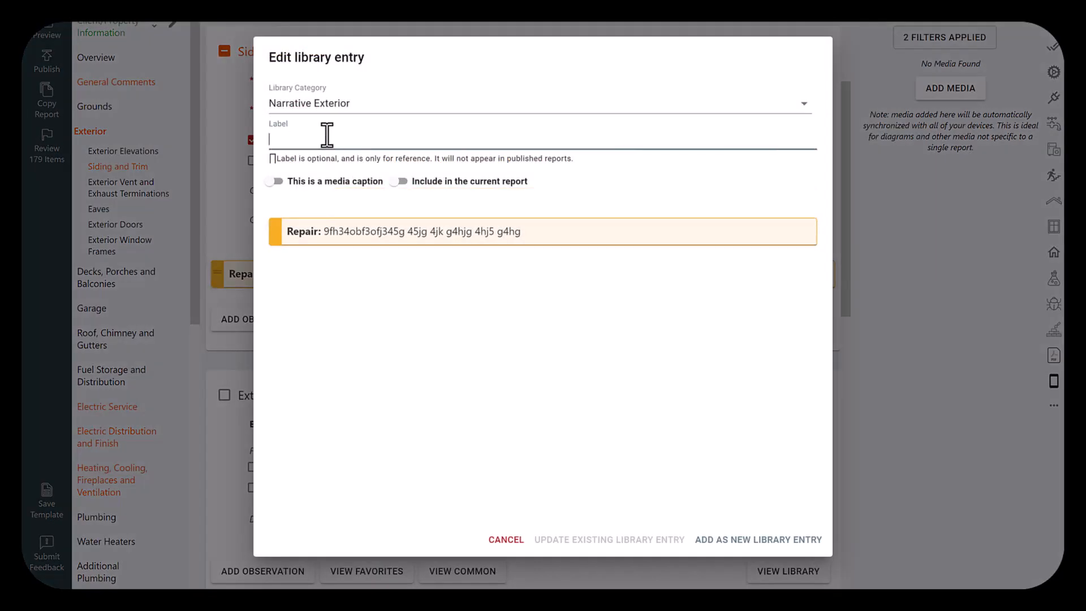
pyautogui.write('7777')
pyautogui.press('BackSpace')
pyautogui.press('BackSpace')
pyautogui.press('BackSpace')
pyautogui.press('BackSpace')
pyautogui.write('5555')
pyautogui.click(753, 539)
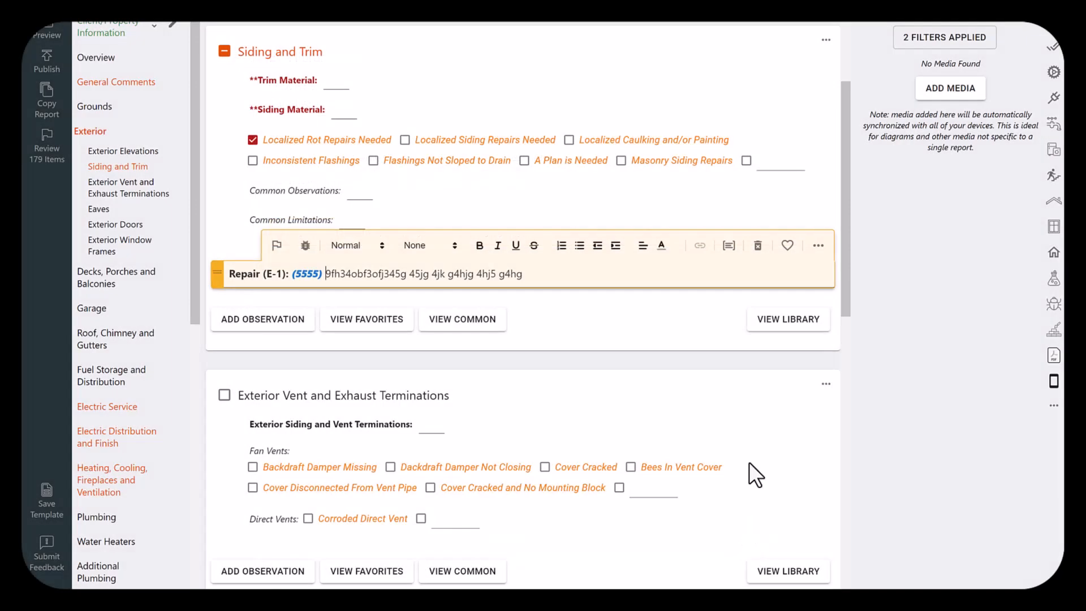
# Delete the placeholder observation from Siding and Trim and insert it again from the library entry labelled "5555"
pyautogui.click(758, 245)
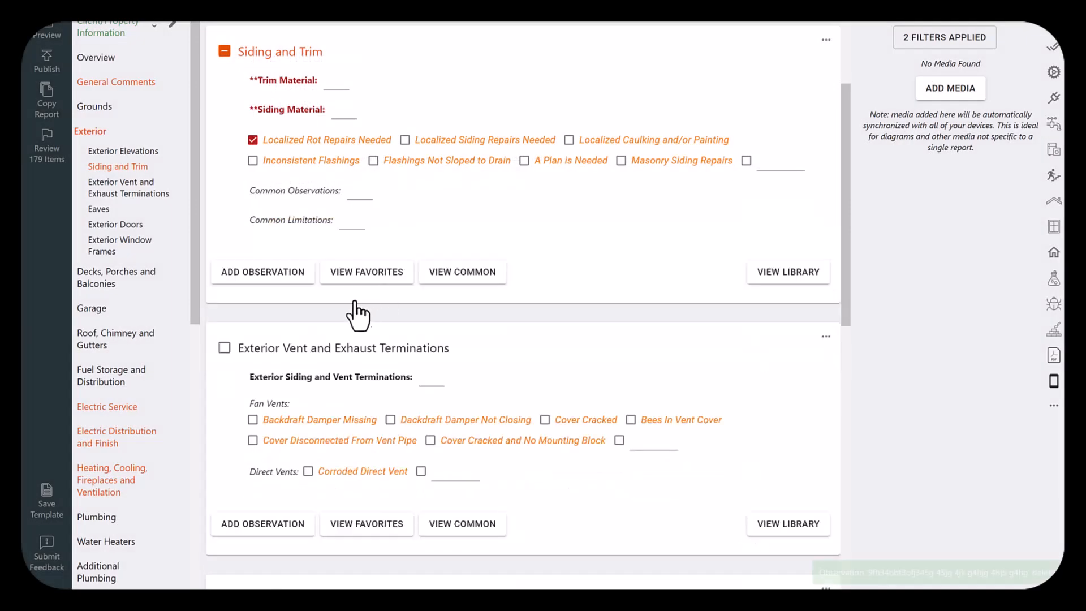
pyautogui.click(277, 273)
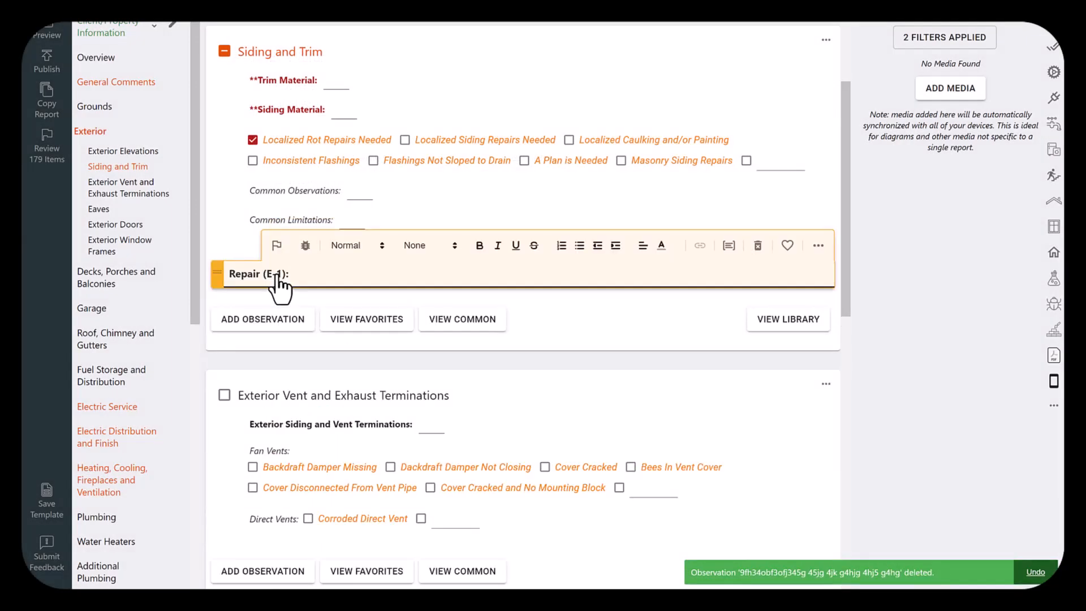
pyautogui.write('5555) 9fh34obf3ofj345g 45jg 4jk g4hjg 4hj5 g4hg')
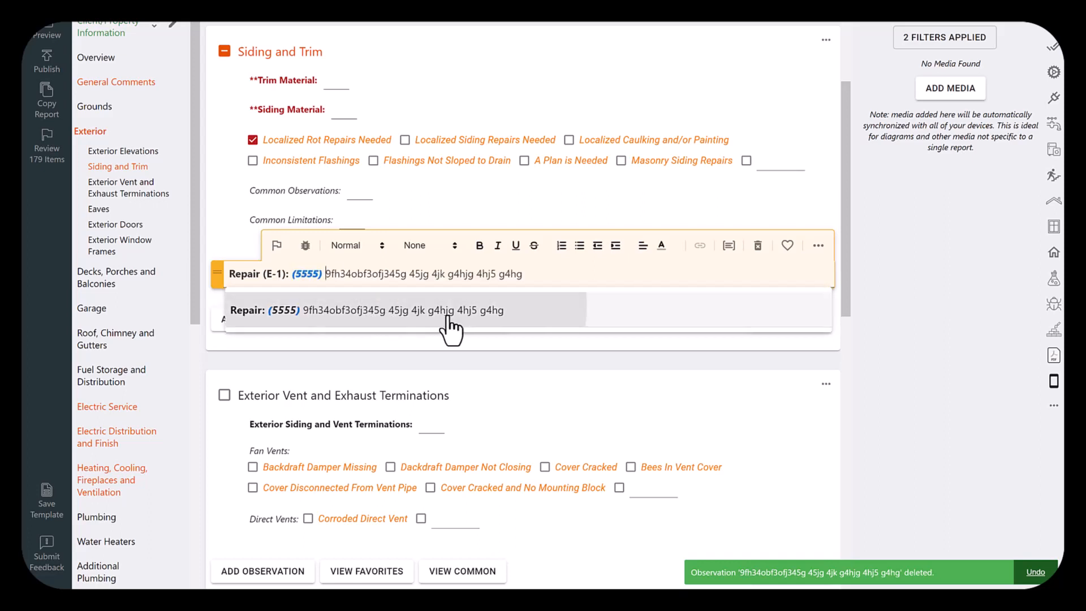
pyautogui.click(451, 325)
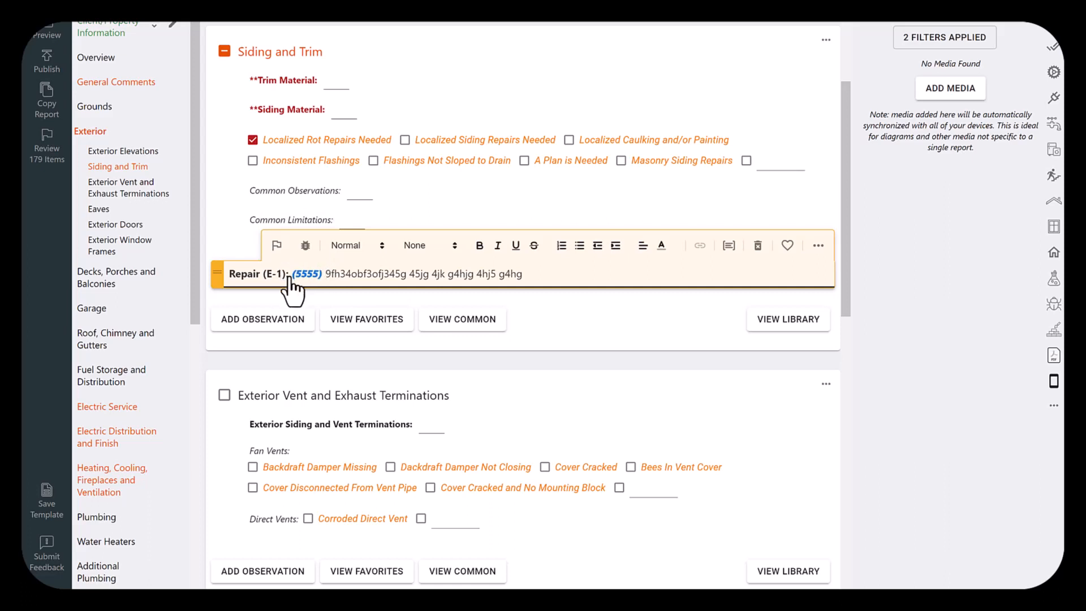
# Remove the "5555" comment from the library and delete its observation from Siding and Trim
pyautogui.click(818, 246)
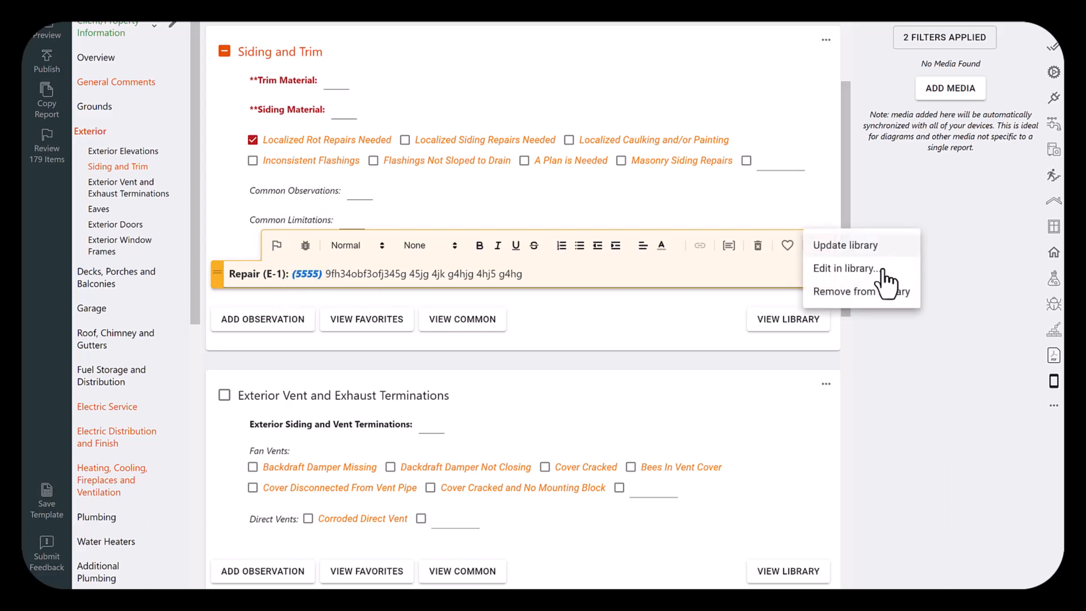
pyautogui.click(865, 292)
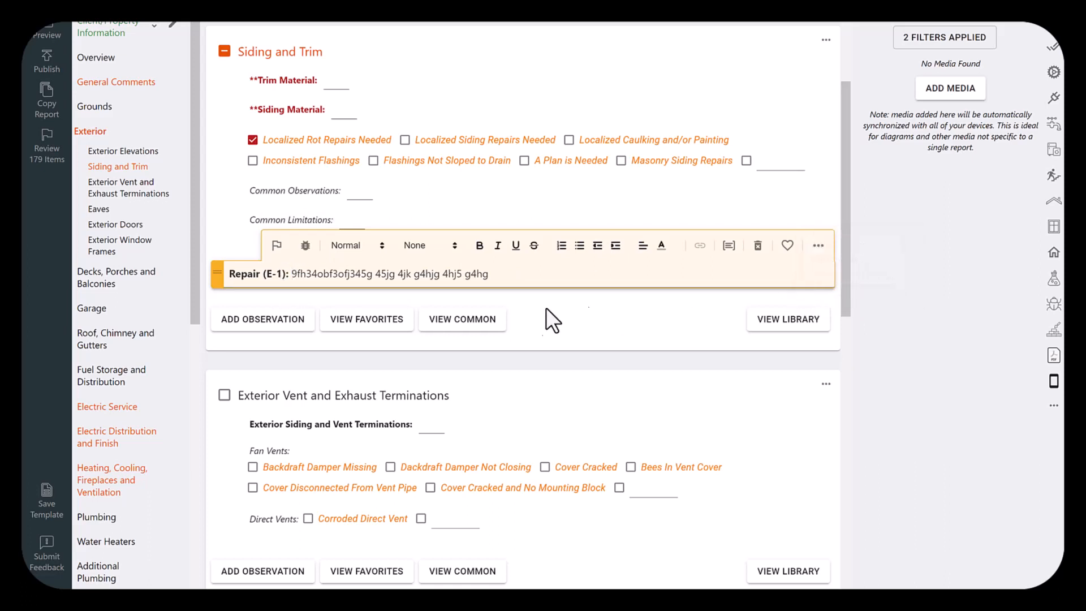
pyautogui.click(758, 245)
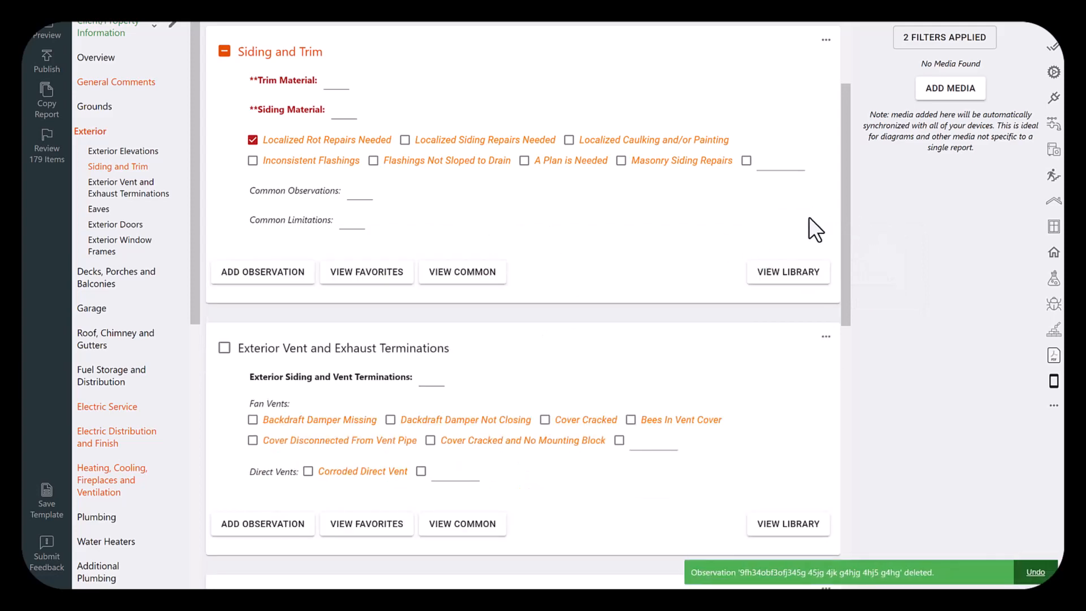
# Search the comment library for "bolt" and look through the matching entries
pyautogui.moveTo(846, 228); pyautogui.dragTo(860, 147)
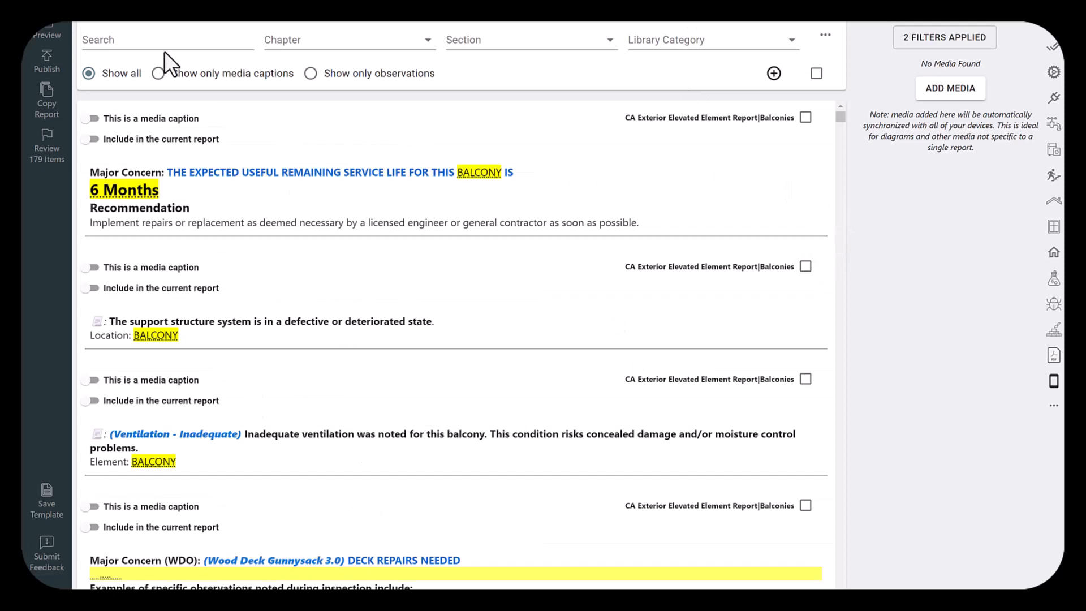
pyautogui.click(160, 36)
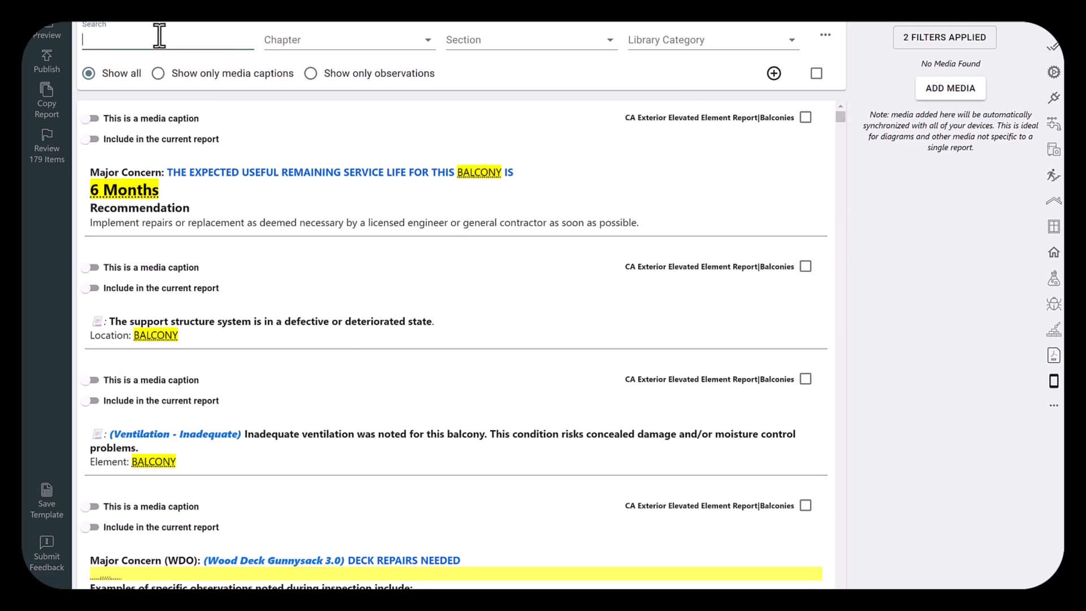
pyautogui.write('bolt')
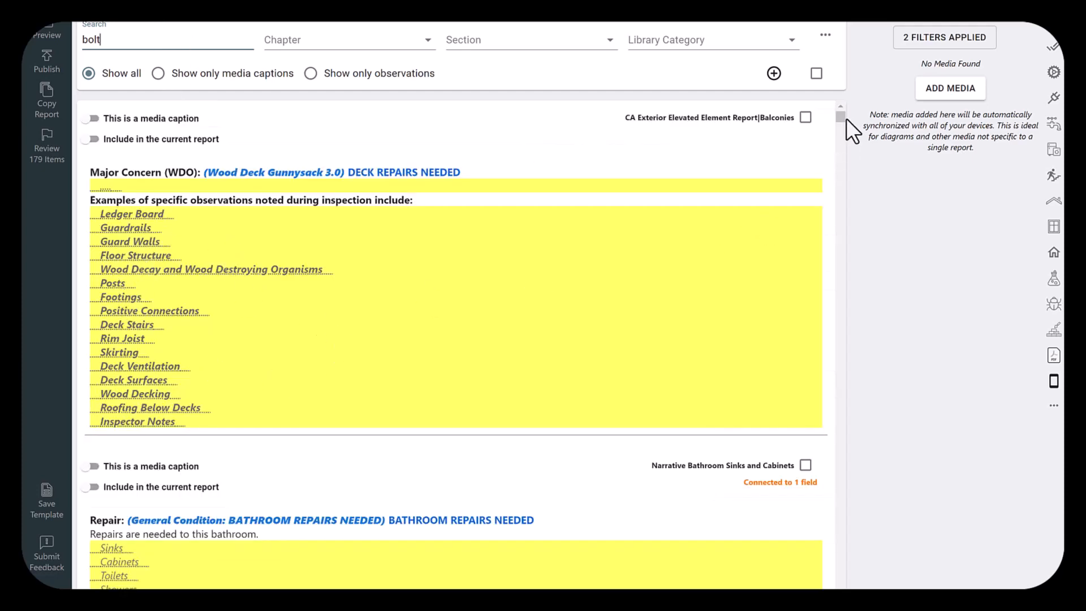
pyautogui.moveTo(843, 120); pyautogui.dragTo(840, 138)
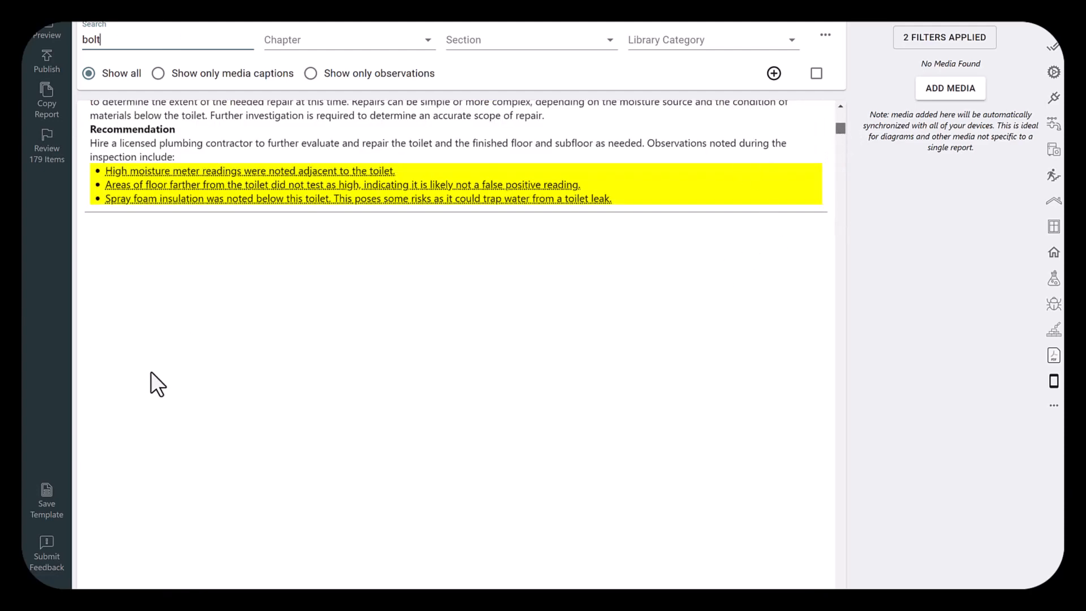
# Look through the remaining comment library matches for "bolt" and clear the search text
pyautogui.scroll(-10, 151, 372)
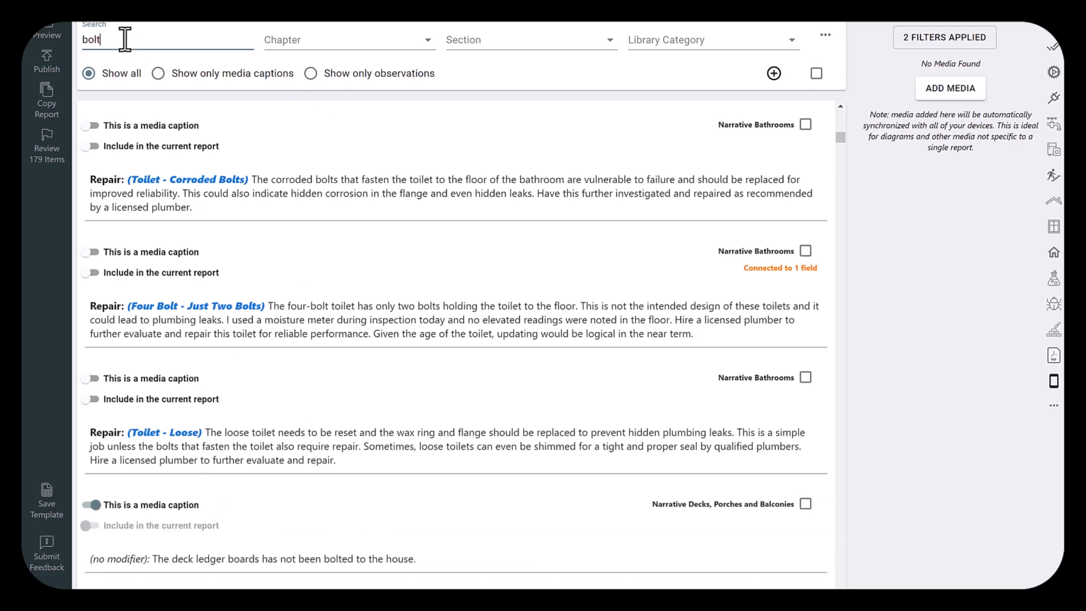
pyautogui.doubleClick(78, 39)
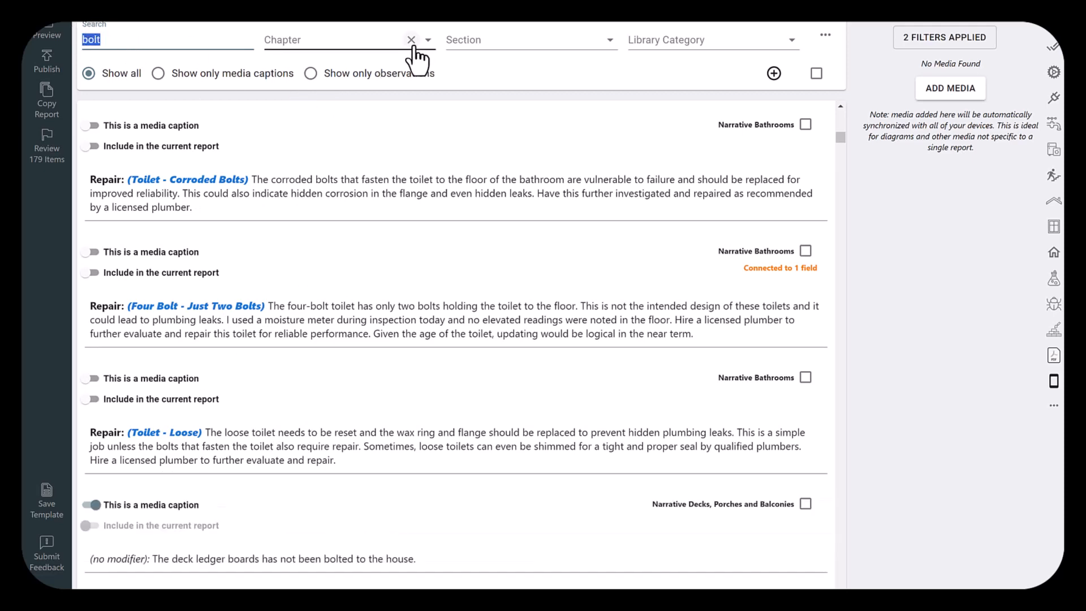
pyautogui.click(412, 40)
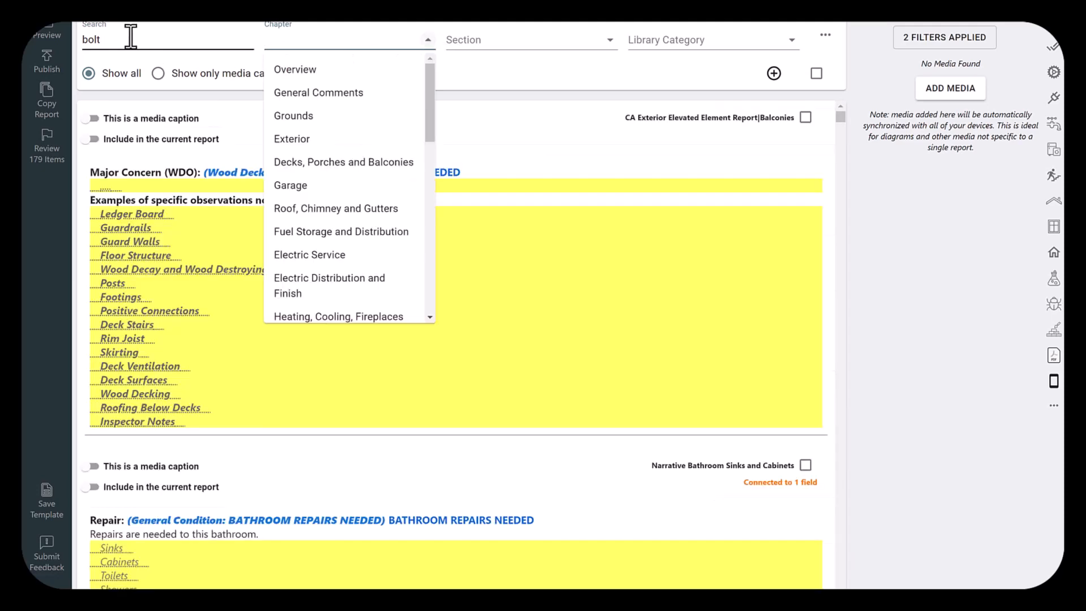
pyautogui.moveTo(130, 38); pyautogui.dragTo(41, 44)
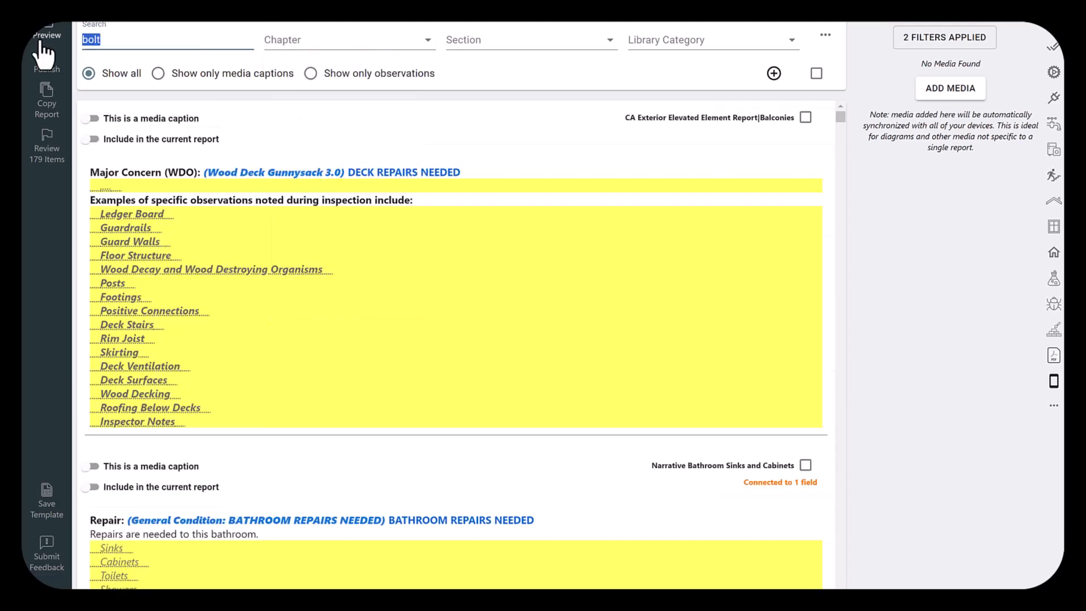
pyautogui.press('BackSpace')
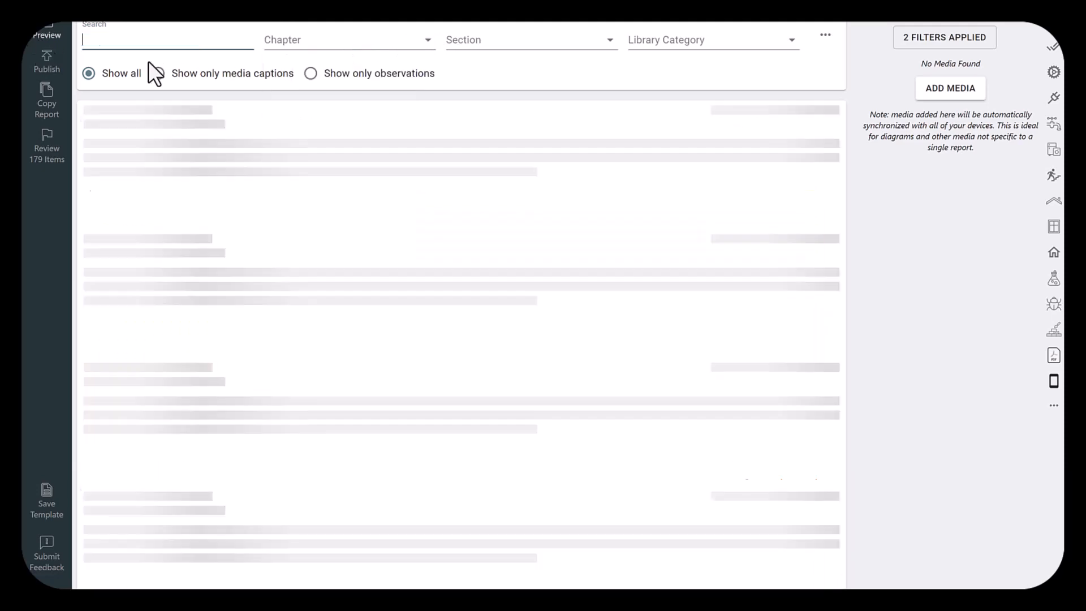
# Filter the comment library by the Exterior chapter and the Eaves section, and clear the section filter
pyautogui.click(389, 39)
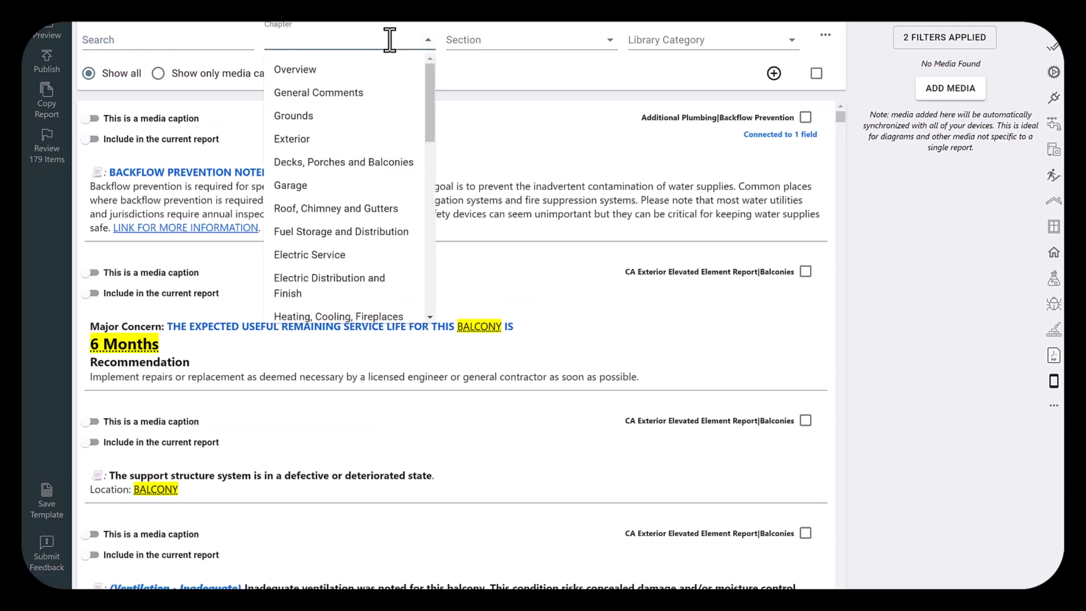
pyautogui.click(308, 148)
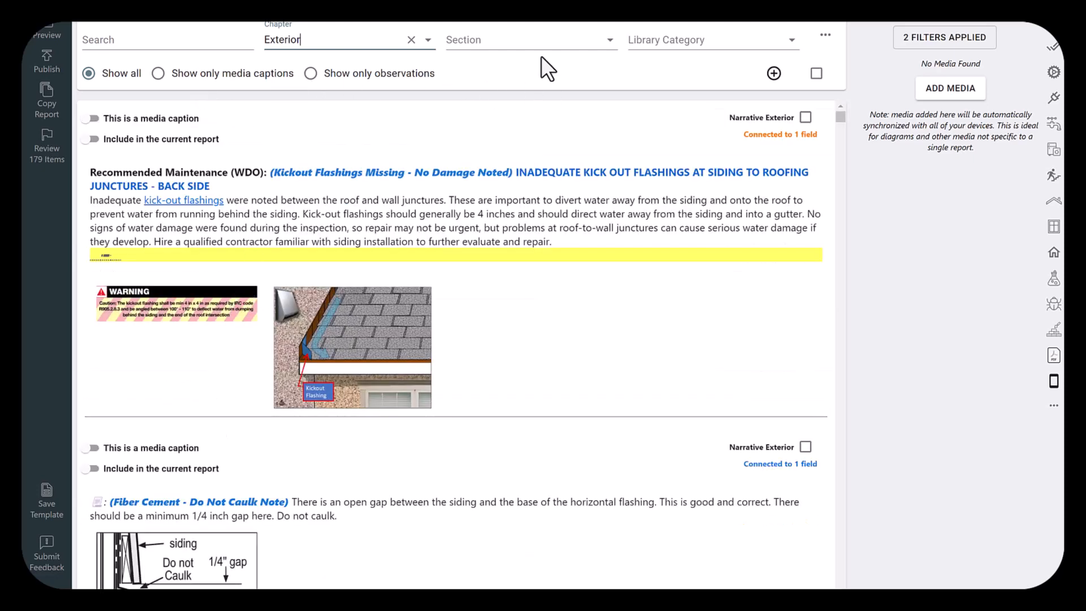
pyautogui.click(541, 38)
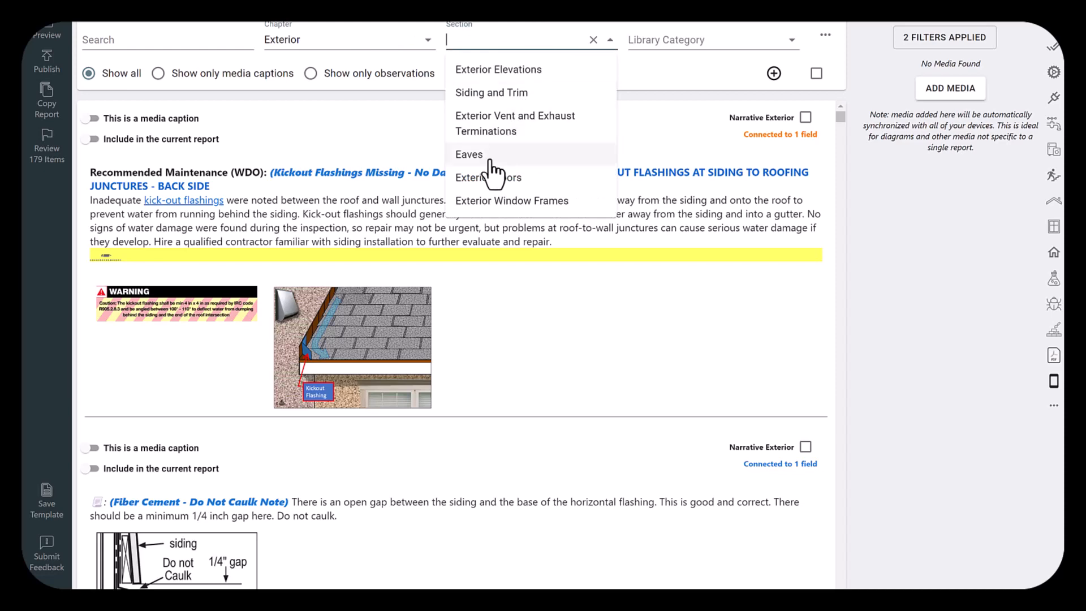
pyautogui.click(490, 161)
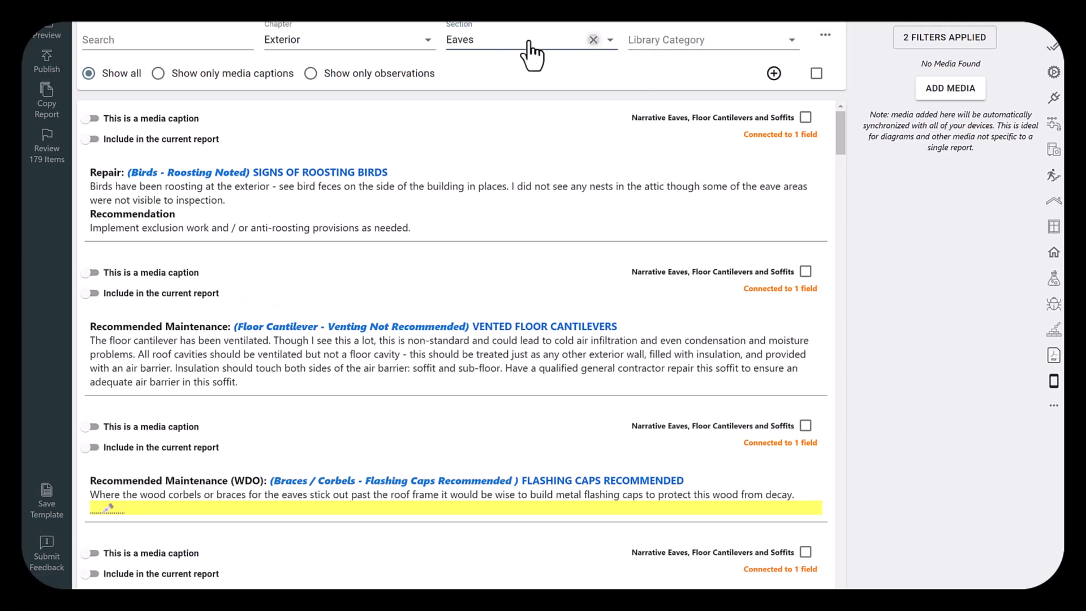
pyautogui.click(593, 40)
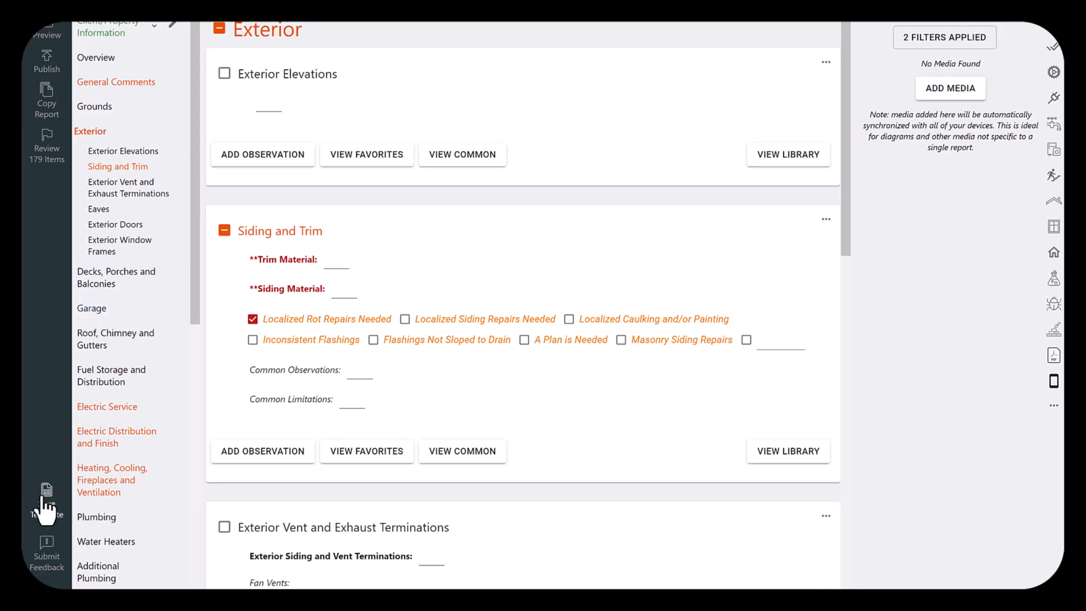
# Add the prewritten "Flashings Not Sloped to Drain" observation to Siding and Trim, view its library options, and delete the observation
pyautogui.click(451, 342)
pyautogui.click(602, 494)
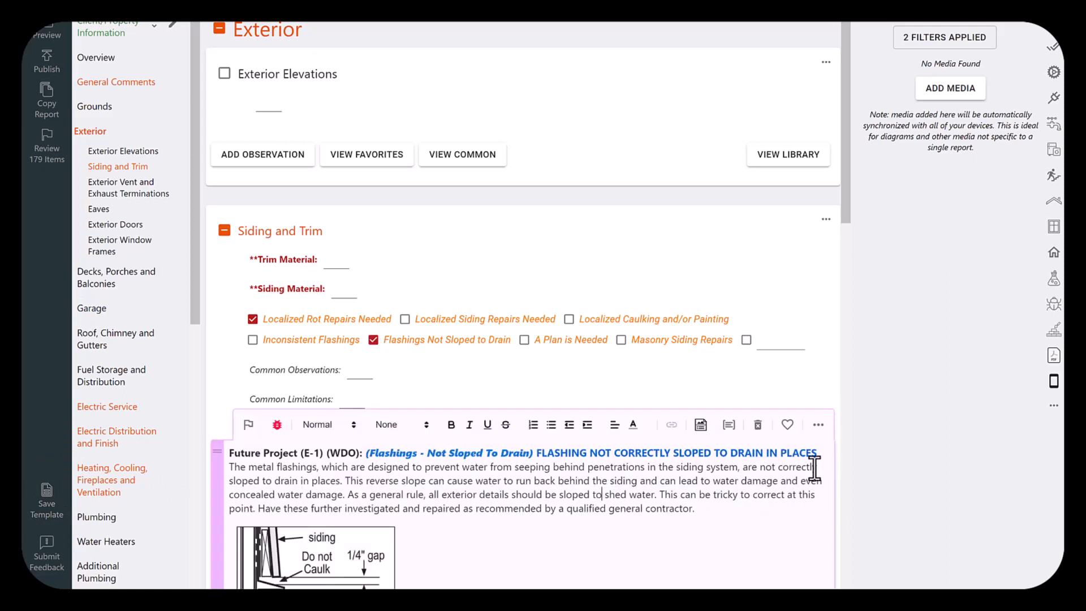
pyautogui.click(820, 425)
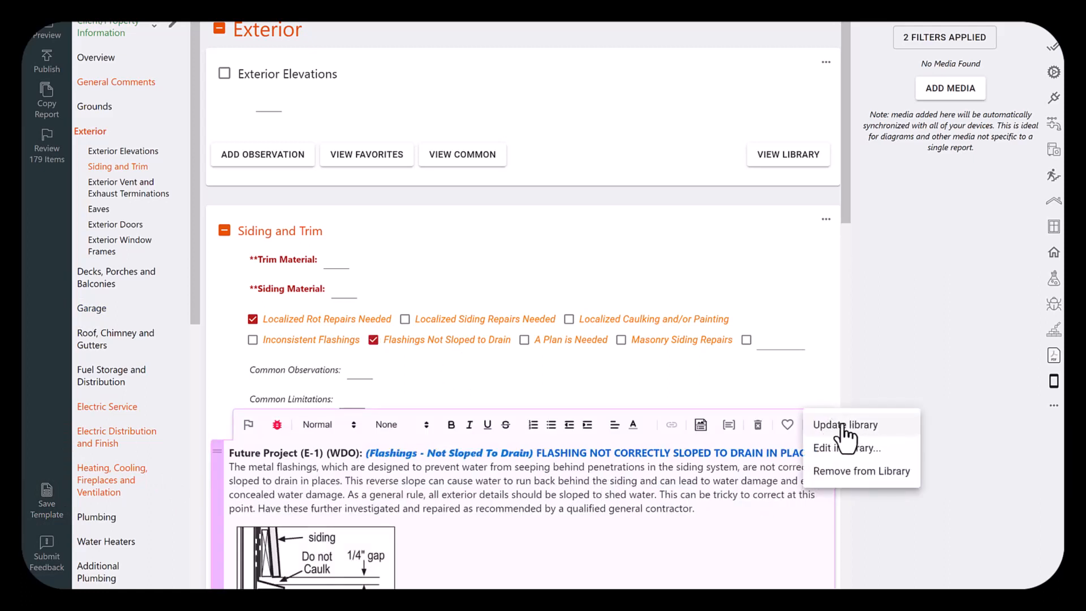
pyautogui.click(721, 494)
pyautogui.click(758, 425)
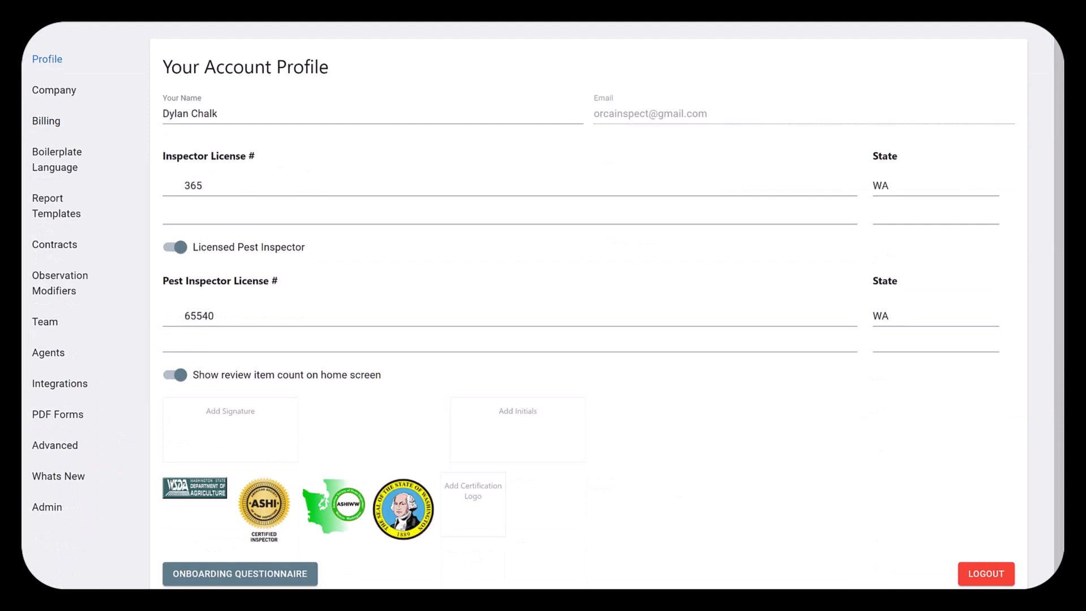
# Open the account's billing settings and examine the industry choices, subscription plans and coupon code field
pyautogui.click(57, 120)
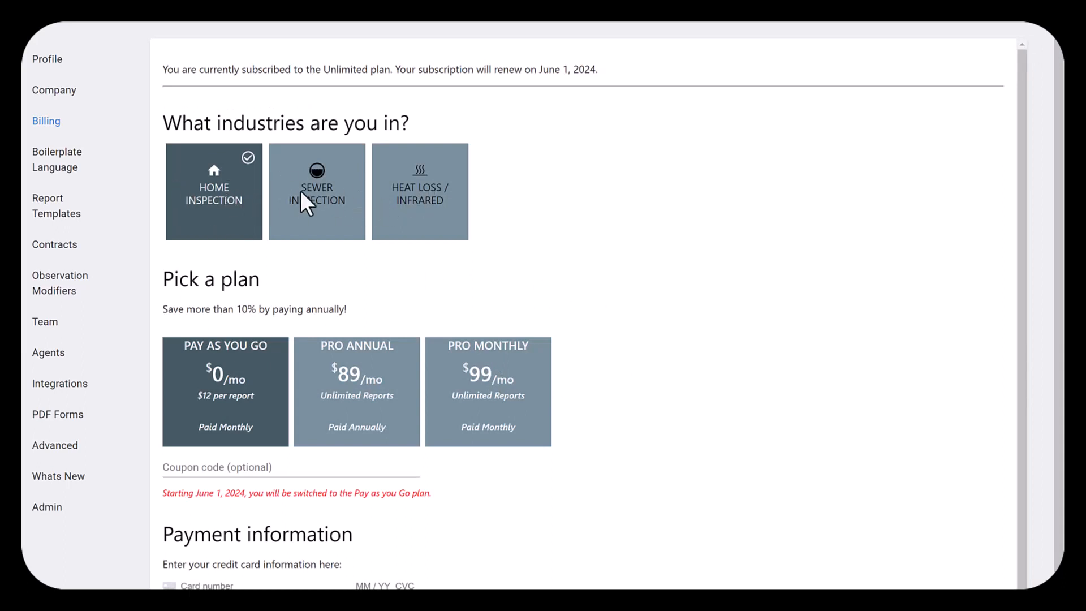
pyautogui.scroll(-1, 1024, 283)
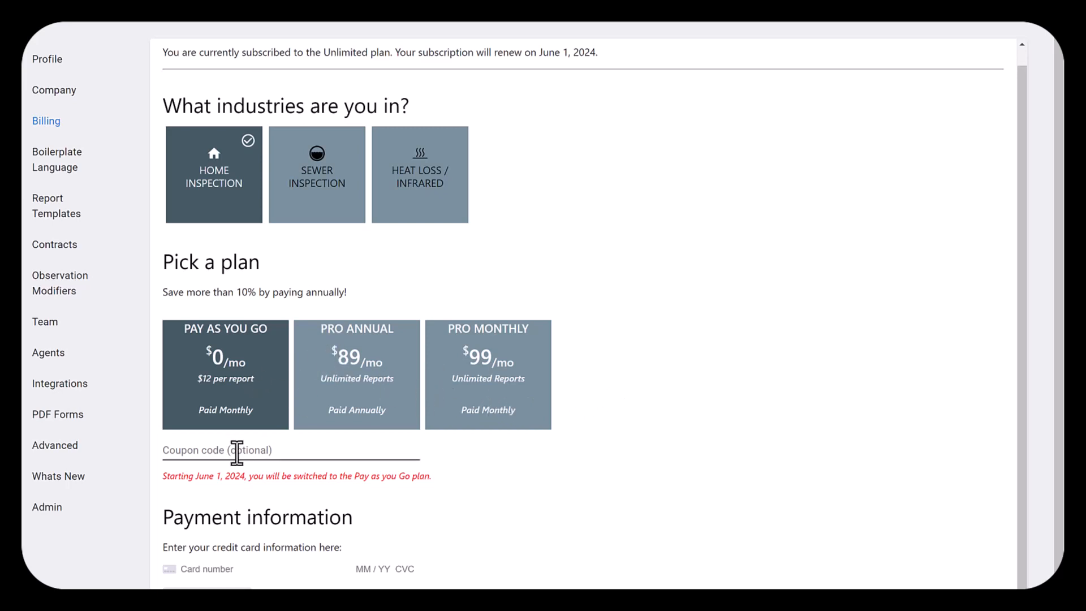
pyautogui.click(212, 450)
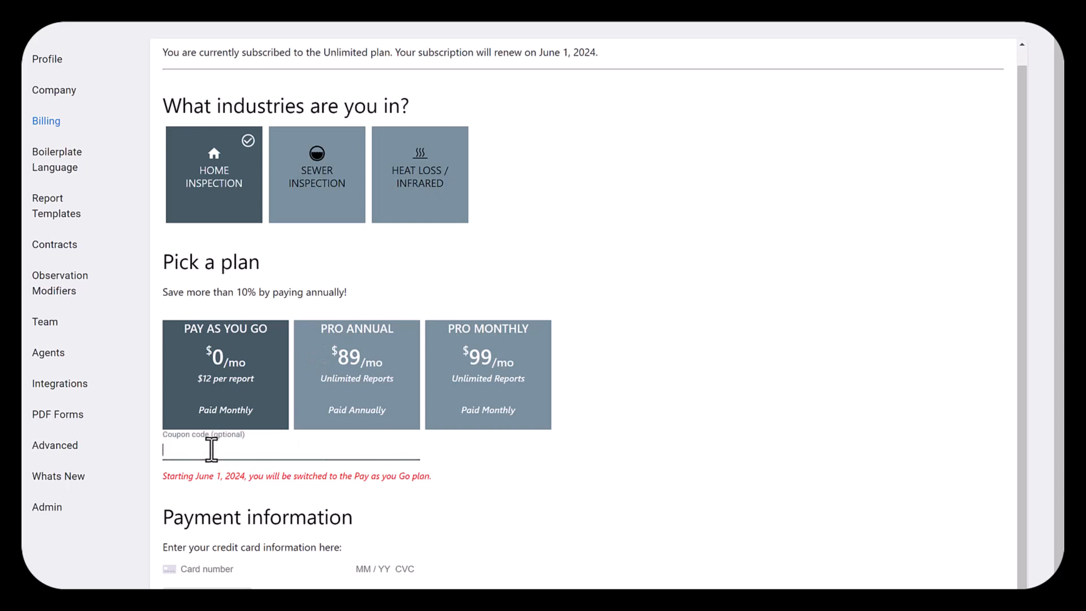
pyautogui.click(545, 454)
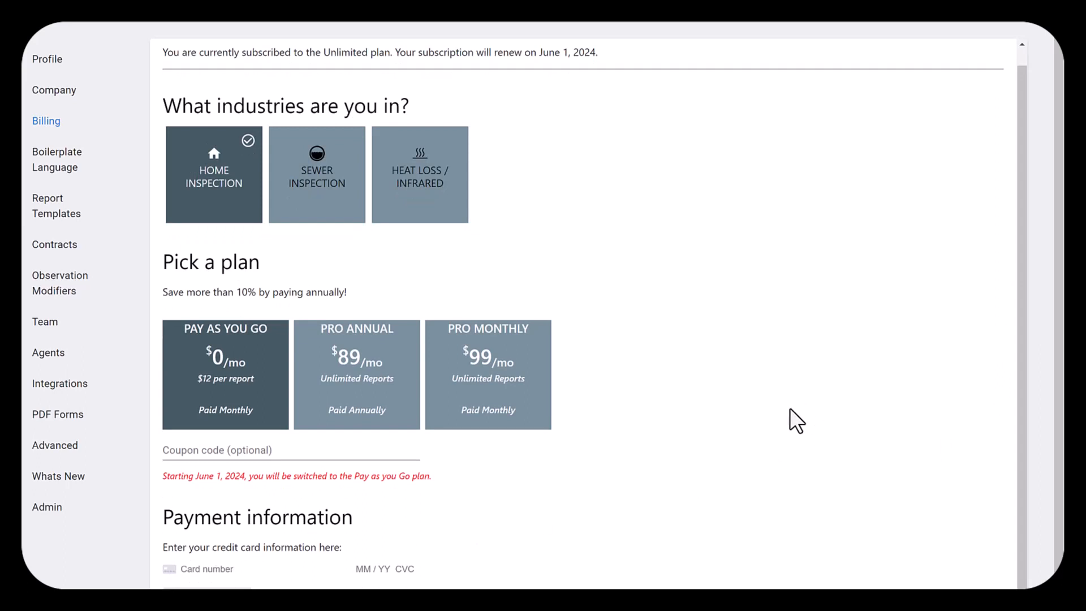
# Add Sewer Inspection to the selected industries to compare plan prices, and deselect it again
pyautogui.click(320, 172)
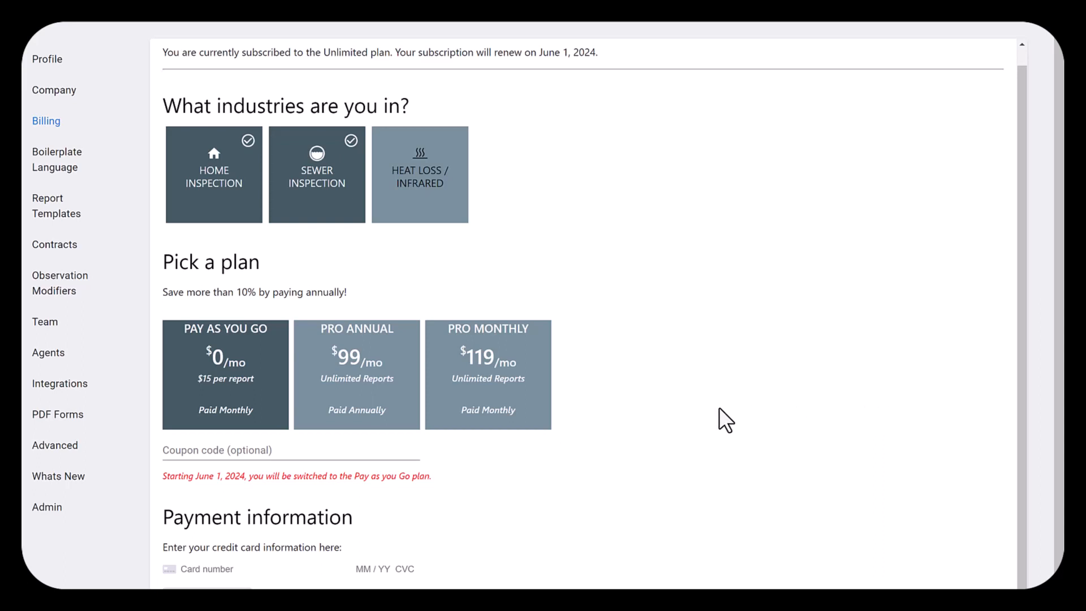
pyautogui.click(290, 167)
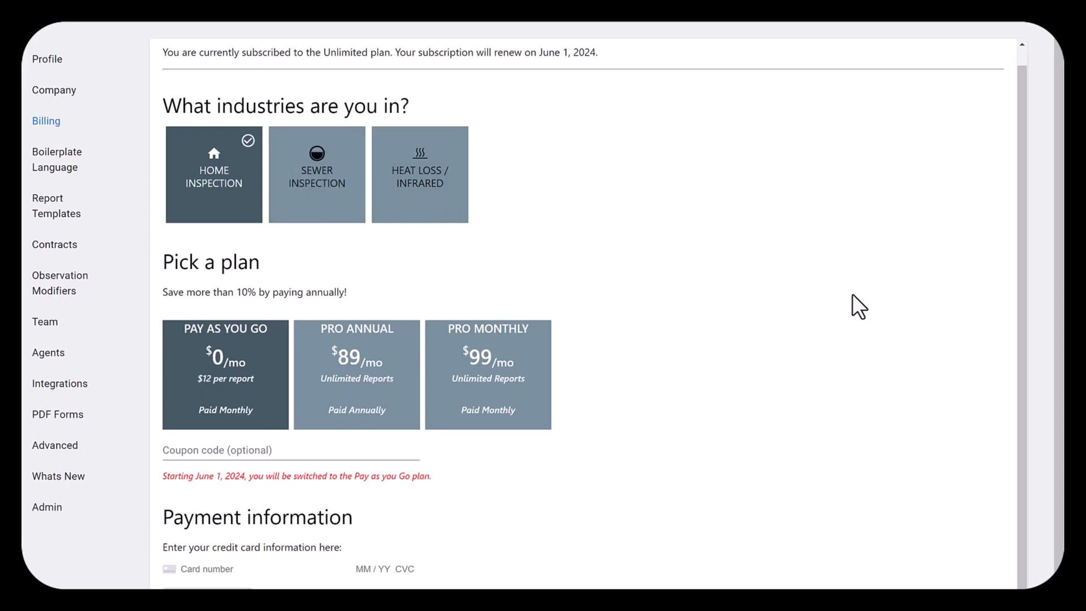
pyautogui.click(332, 162)
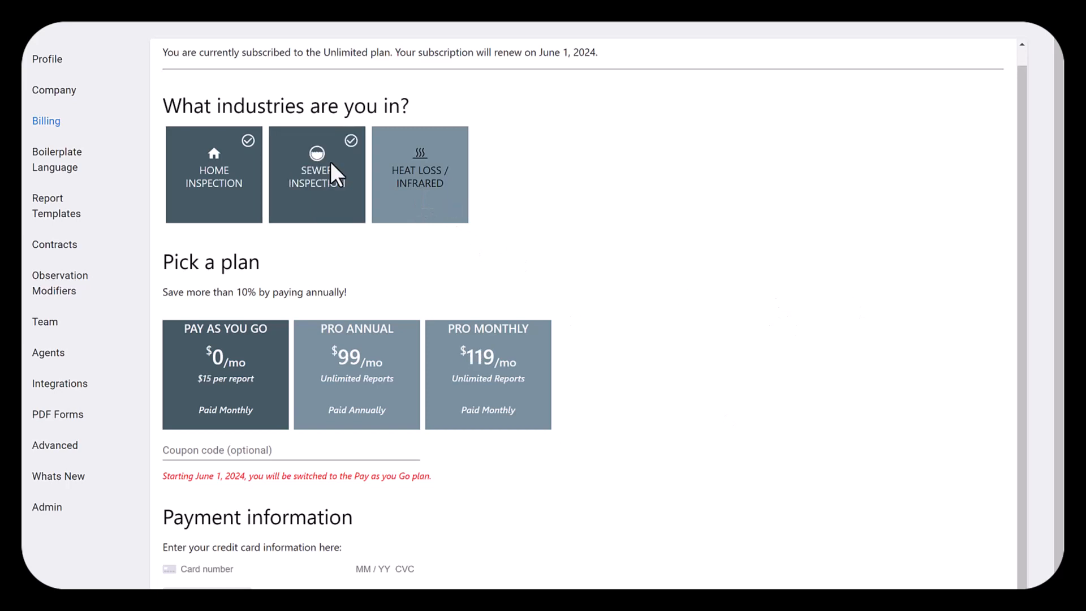
pyautogui.click(330, 161)
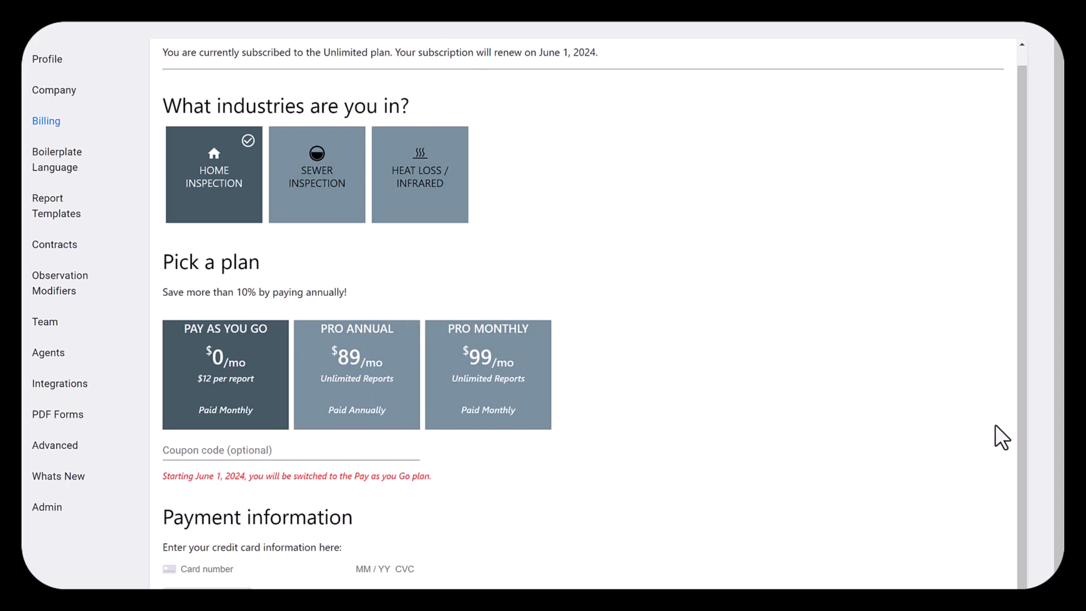
pyautogui.scroll(1, 1020, 421)
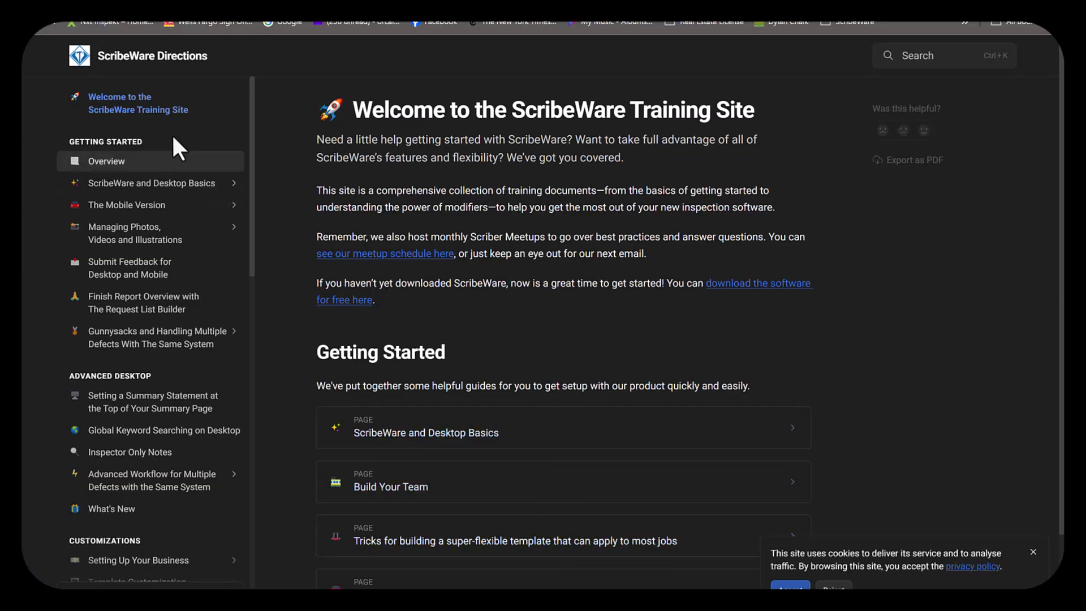
# Switch to the ScribeWare training site, search for "photo captions", and open the "Photo Captions to Bullets Feature" page
pyautogui.moveTo(250, 168); pyautogui.dragTo(267, 198)
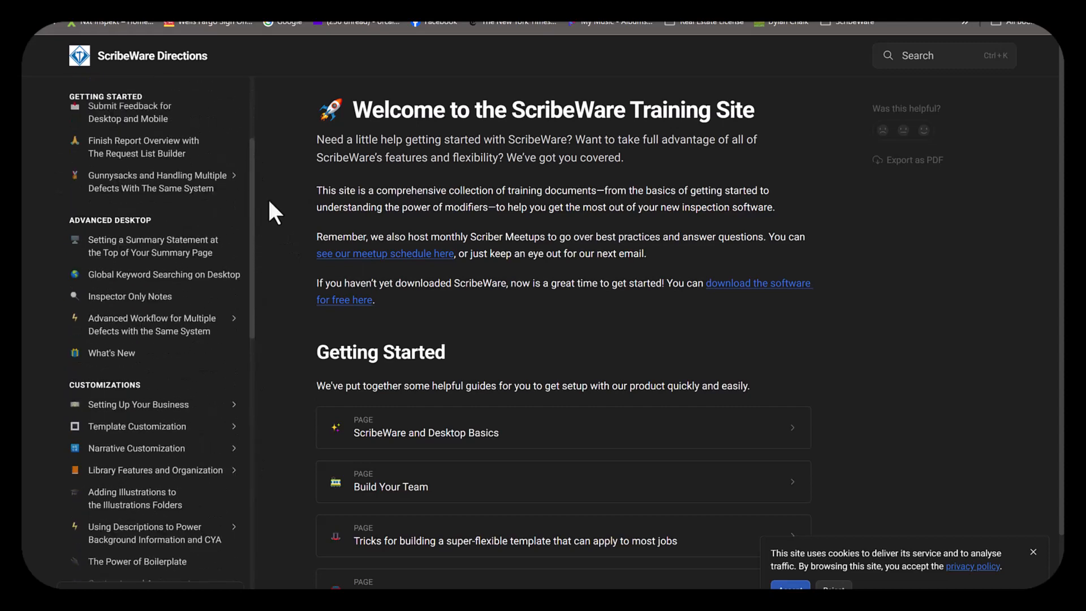
pyautogui.click(913, 56)
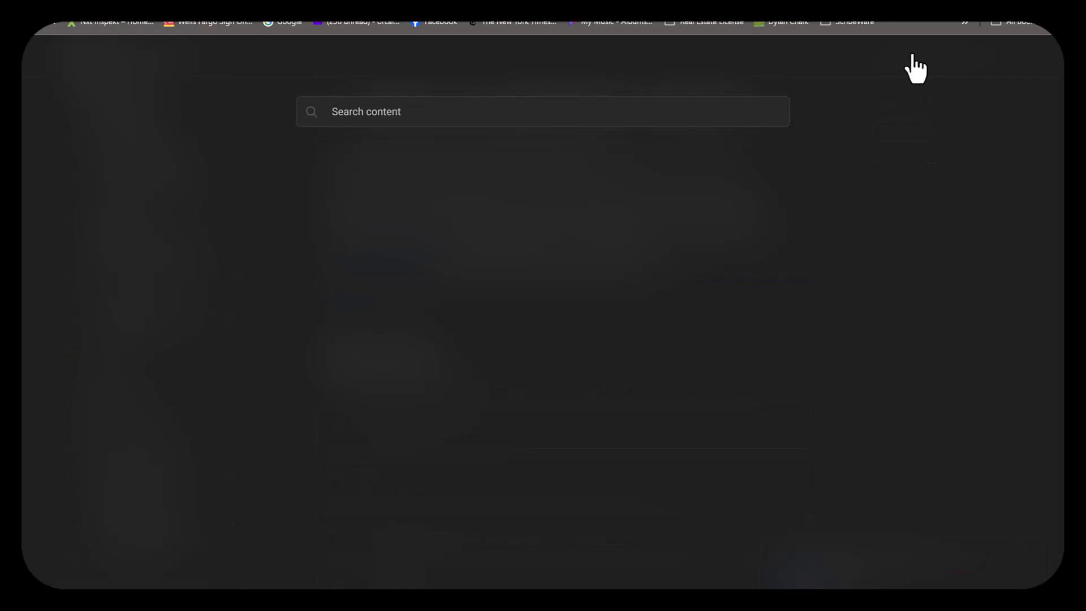
pyautogui.write('p')
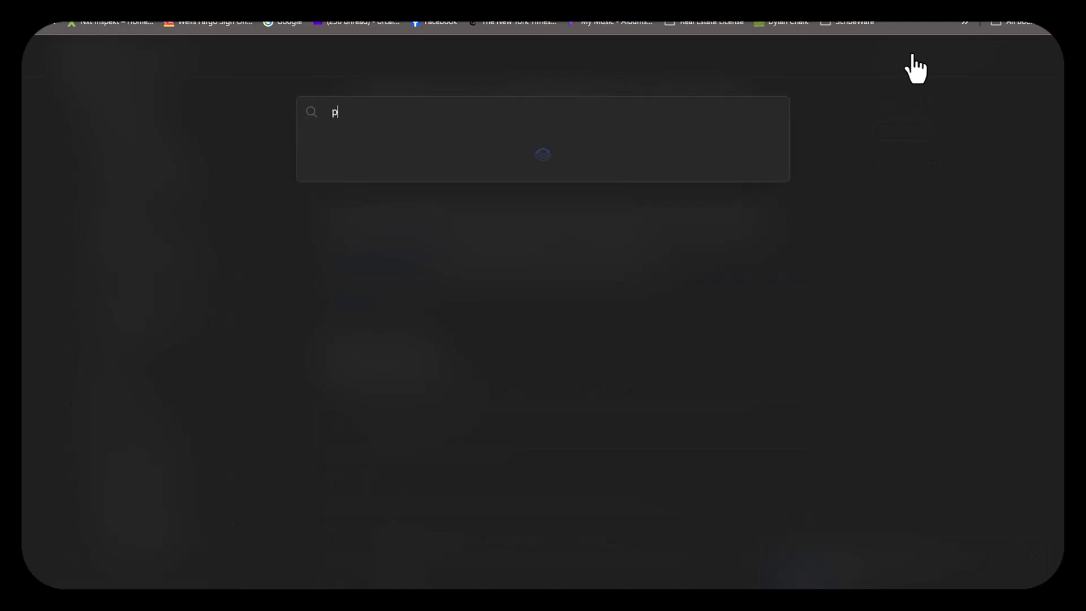
pyautogui.write('hoto captions')
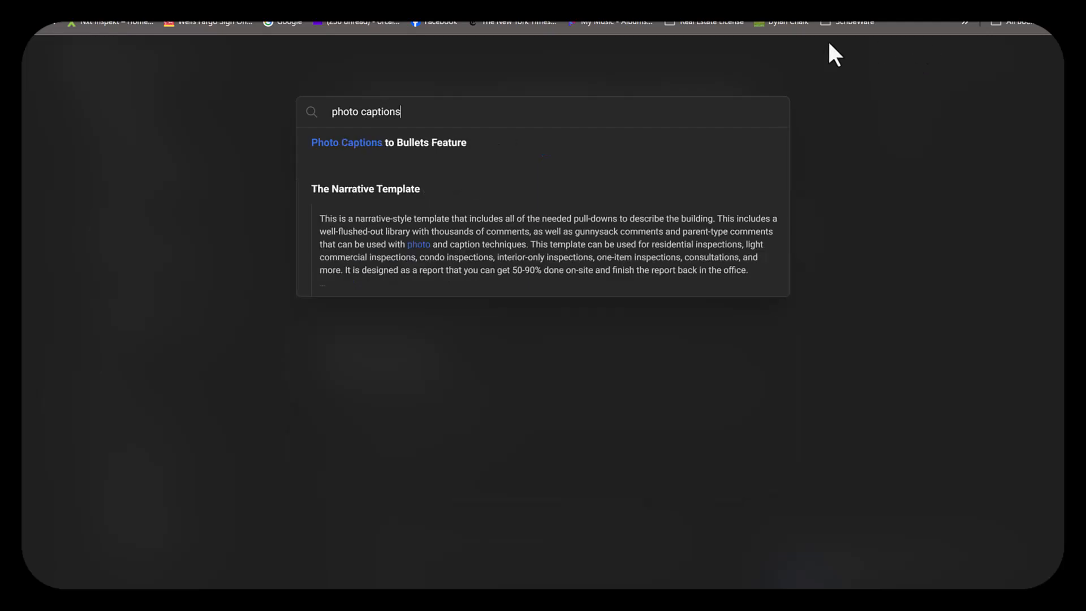
pyautogui.click(438, 144)
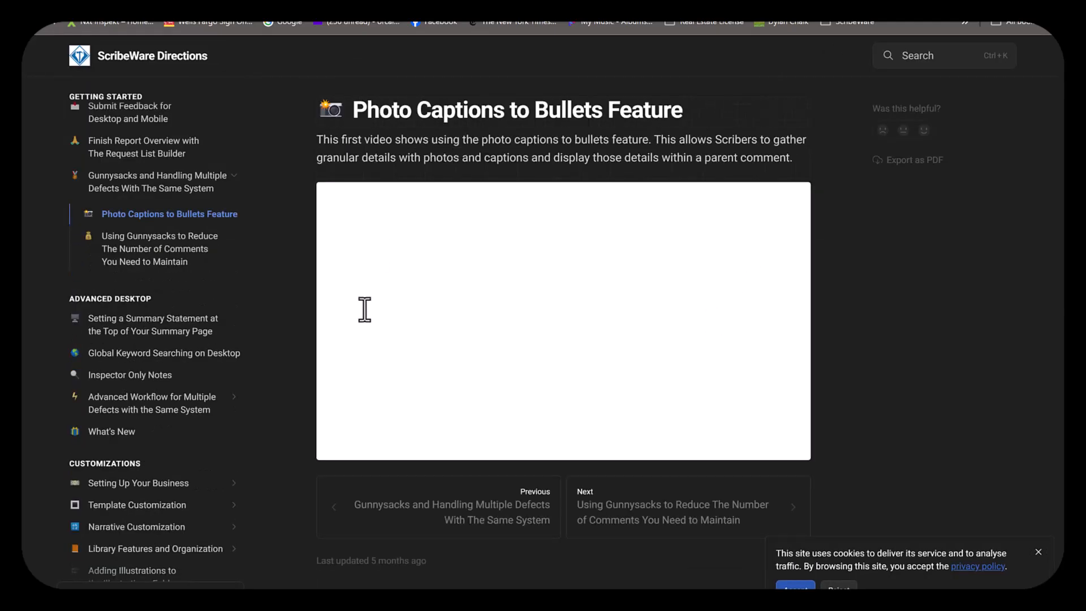
# Search the training site for "template" and open "How to import your Spectora templates into ScribeWare"
pyautogui.click(933, 57)
pyautogui.write('template')
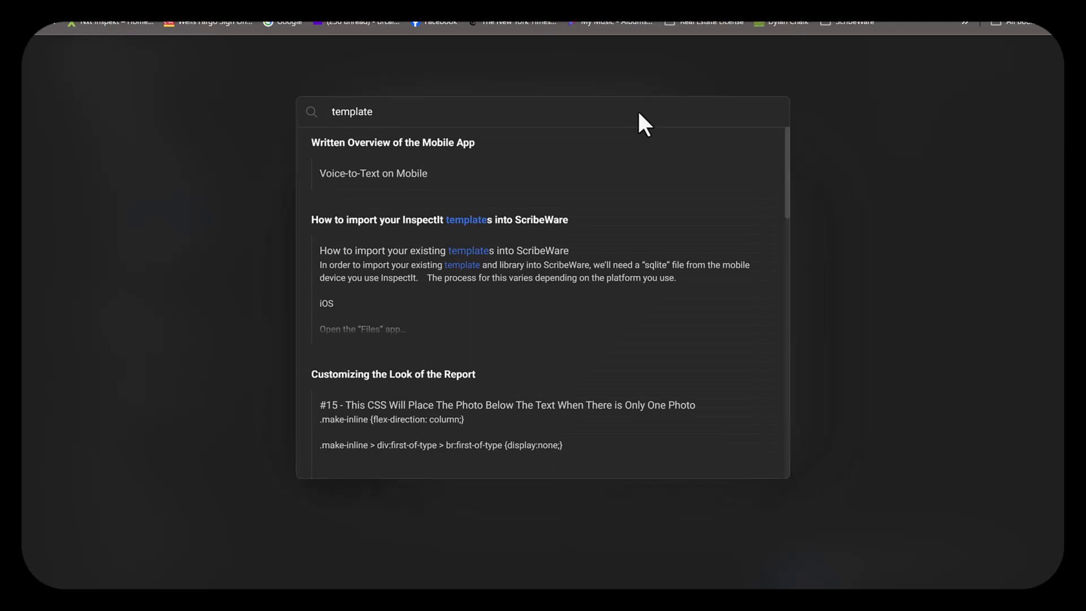
pyautogui.scroll(-1, 638, 118)
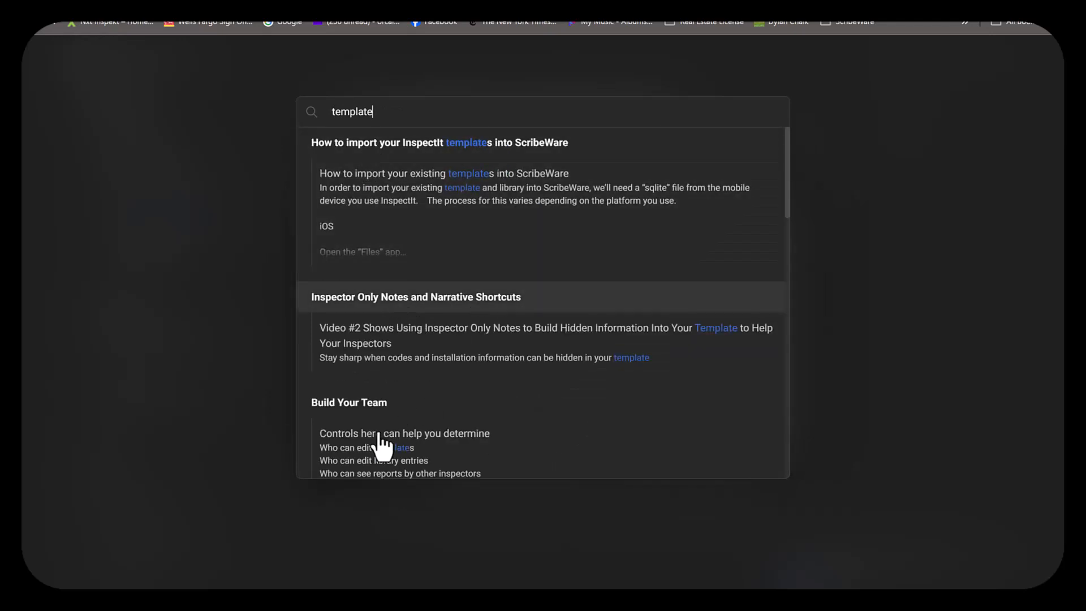
pyautogui.moveTo(789, 195); pyautogui.dragTo(791, 278)
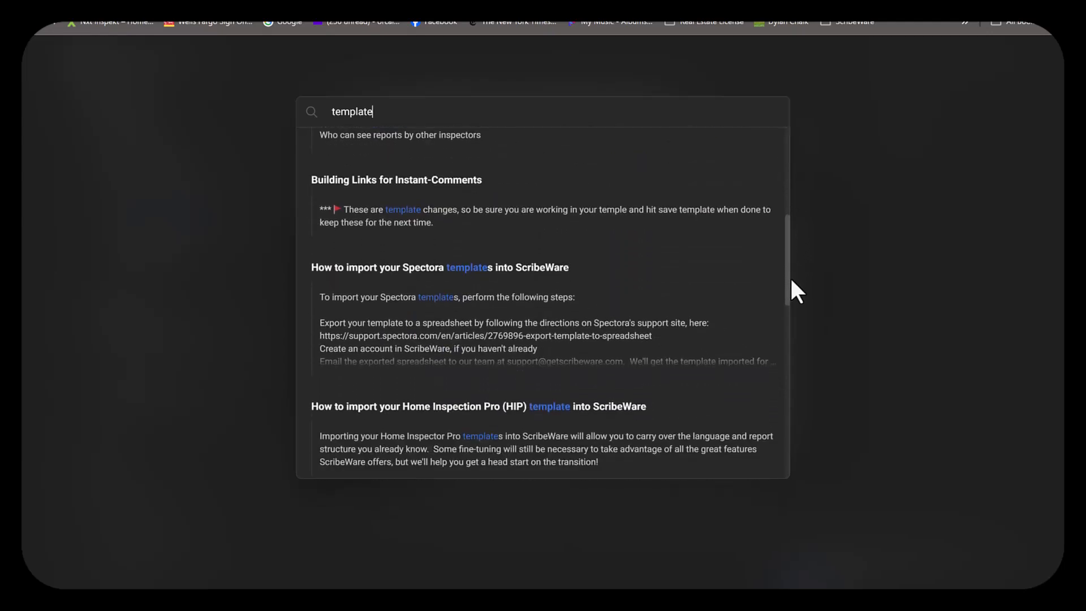
pyautogui.click(406, 271)
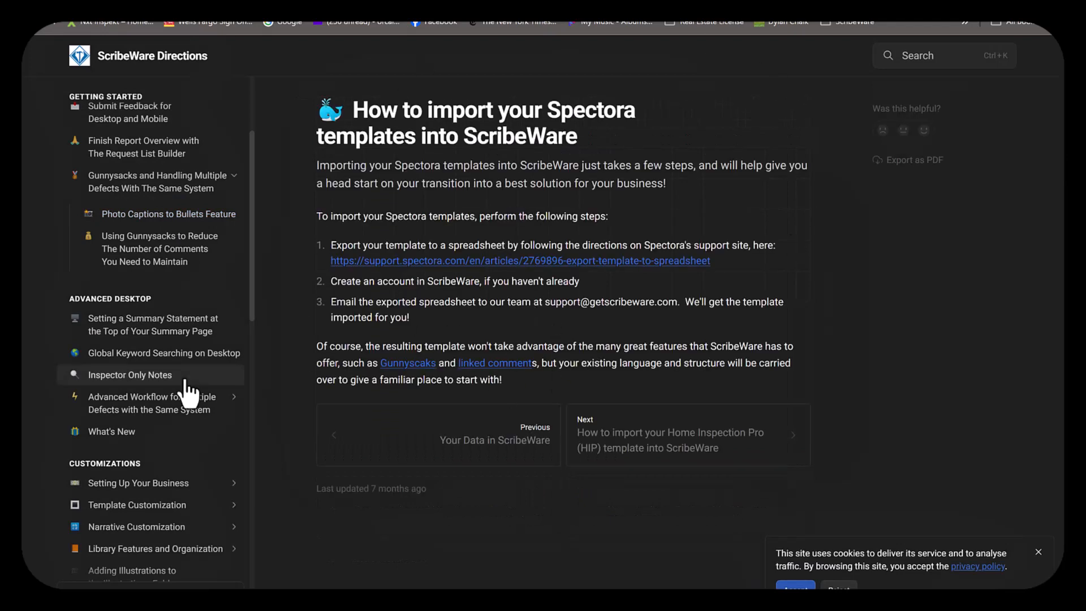
# Look through the full list of training topics on the ScribeWare Directions site
pyautogui.moveTo(250, 306); pyautogui.dragTo(252, 174)
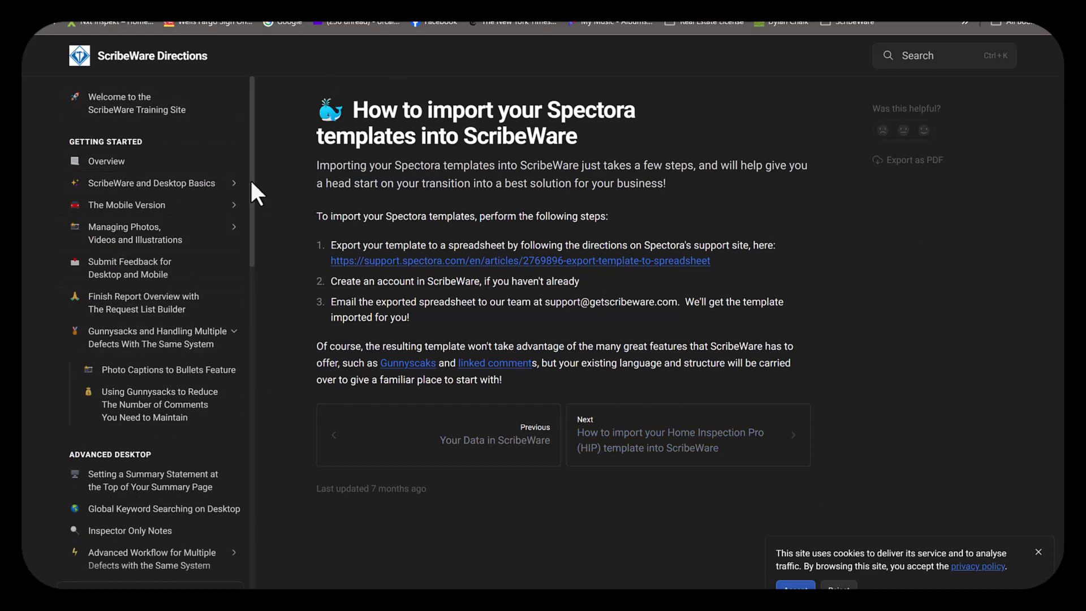
pyautogui.moveTo(251, 178); pyautogui.dragTo(252, 441)
pyautogui.moveTo(252, 235); pyautogui.dragTo(253, 171)
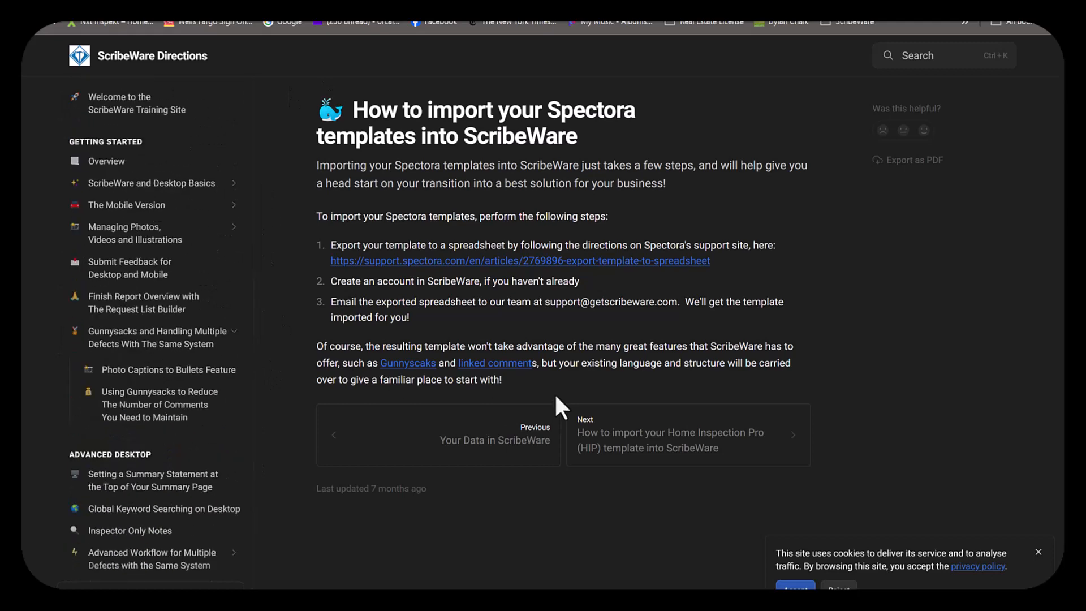